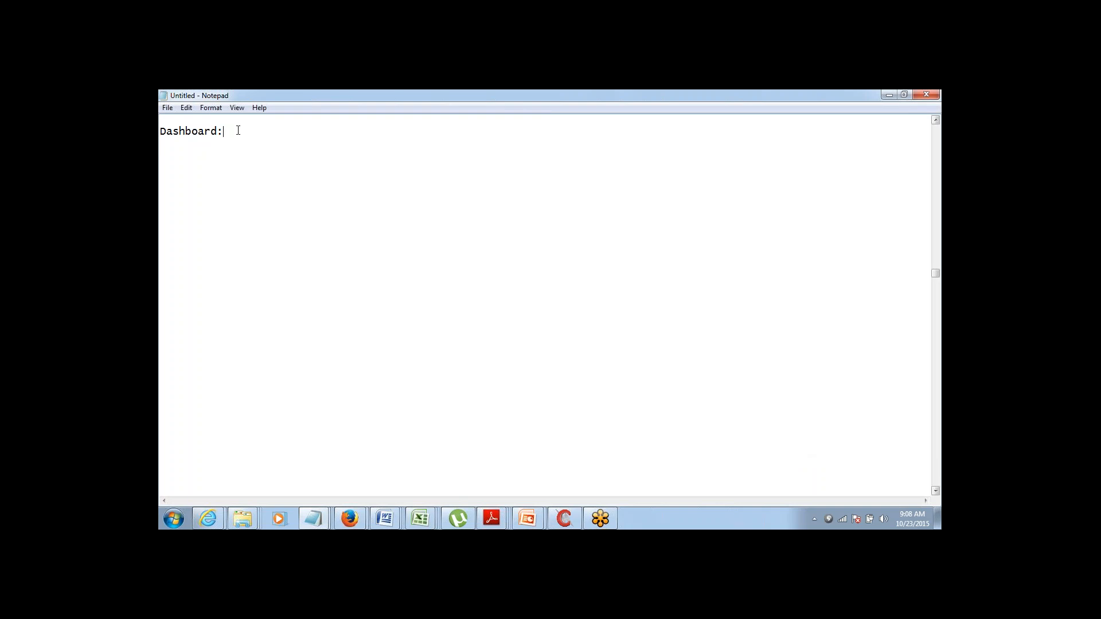
Add the line "Collection of Reports..." below the "Dashboard:" heading in the note.
{"action": "key", "text": "Return"}
{"action": "type", "text": "Collection of Reports..."}
{"action": "key", "text": "Up"}
{"action": "key", "text": "Down"}
{"action": "left_click", "coordinate": [928, 410]}
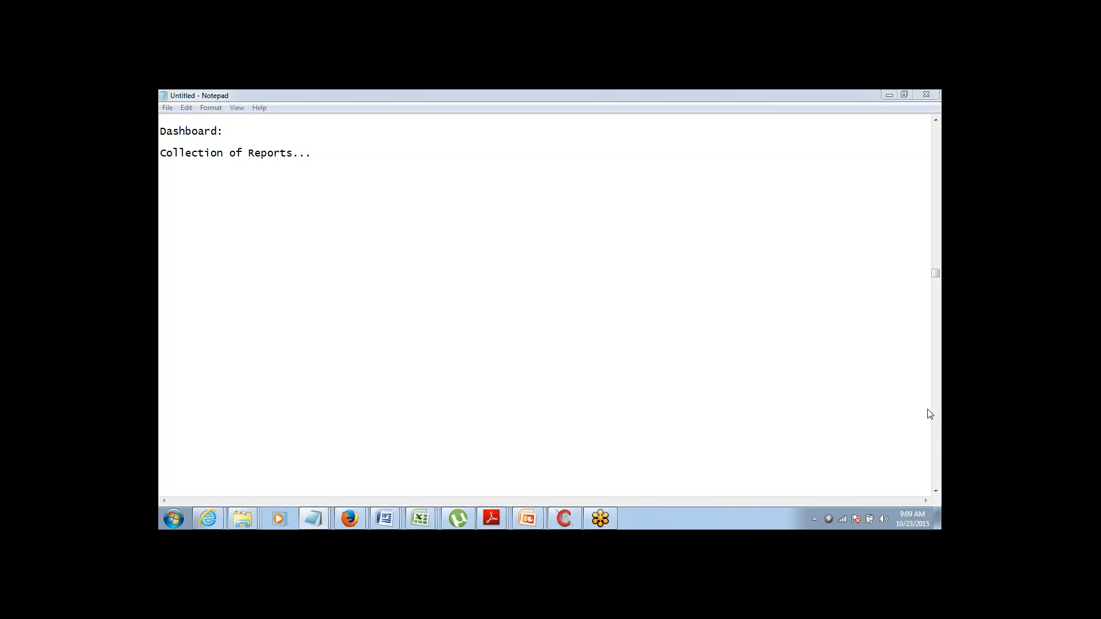
Add the line "Displayed in the form of Charts" below "Collection of Reports...".
{"action": "left_click", "coordinate": [161, 153]}
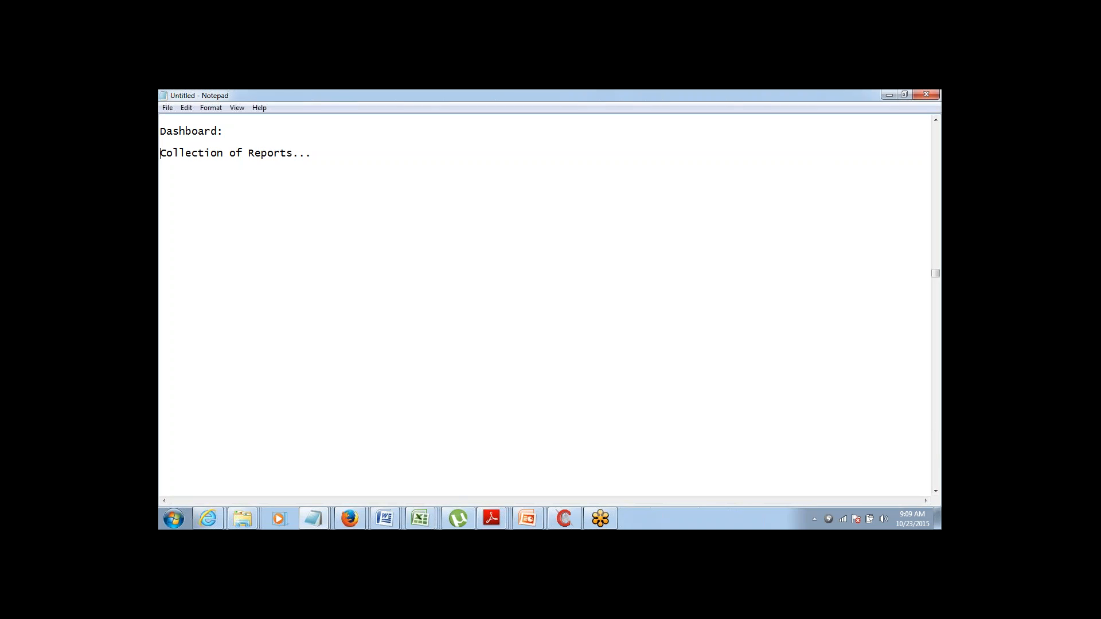
{"action": "left_click", "coordinate": [925, 115]}
{"action": "left_click", "coordinate": [817, 126]}
{"action": "key", "text": "Return"}
{"action": "key", "text": "Return"}
{"action": "type", "text": "Displayed in the form of Gr"}
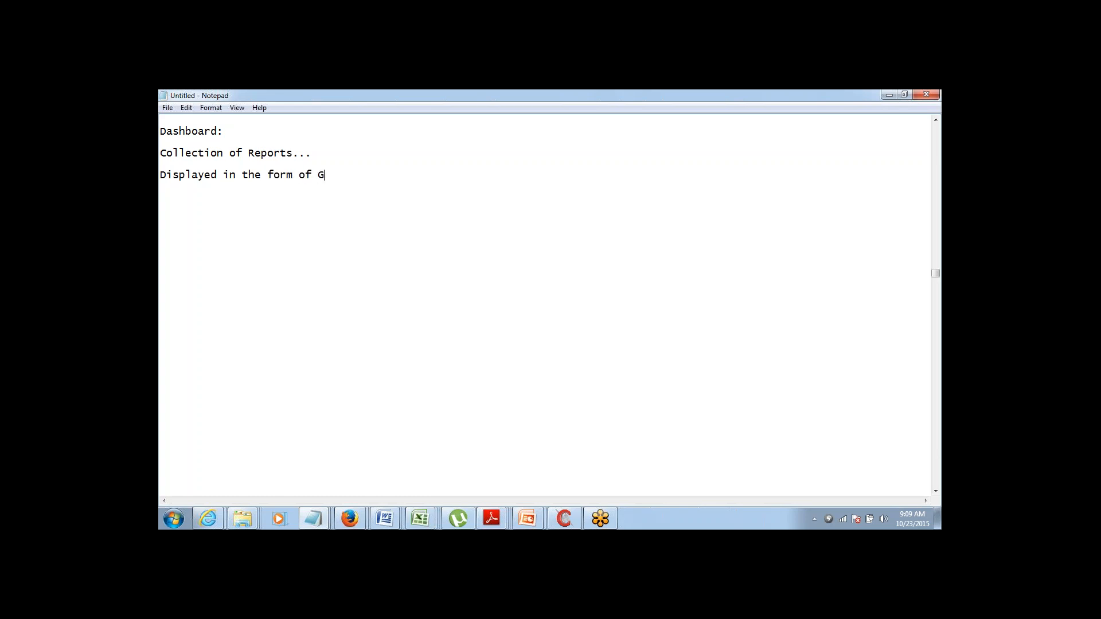
{"action": "key", "text": "BackSpace"}
{"action": "key", "text": "BackSpace"}
{"action": "type", "text": "Charts"}
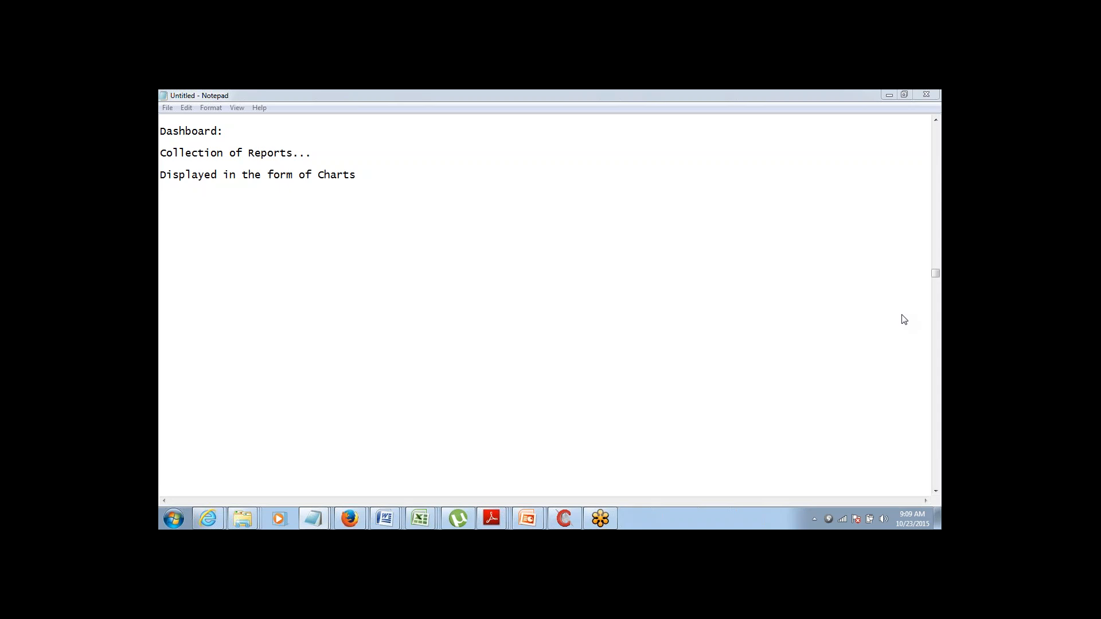
Switch to Salesforce in Firefox and start a new dashboard from Reports & Dashboards, postponing the guided tours.
{"action": "key", "text": "alt+Tab"}
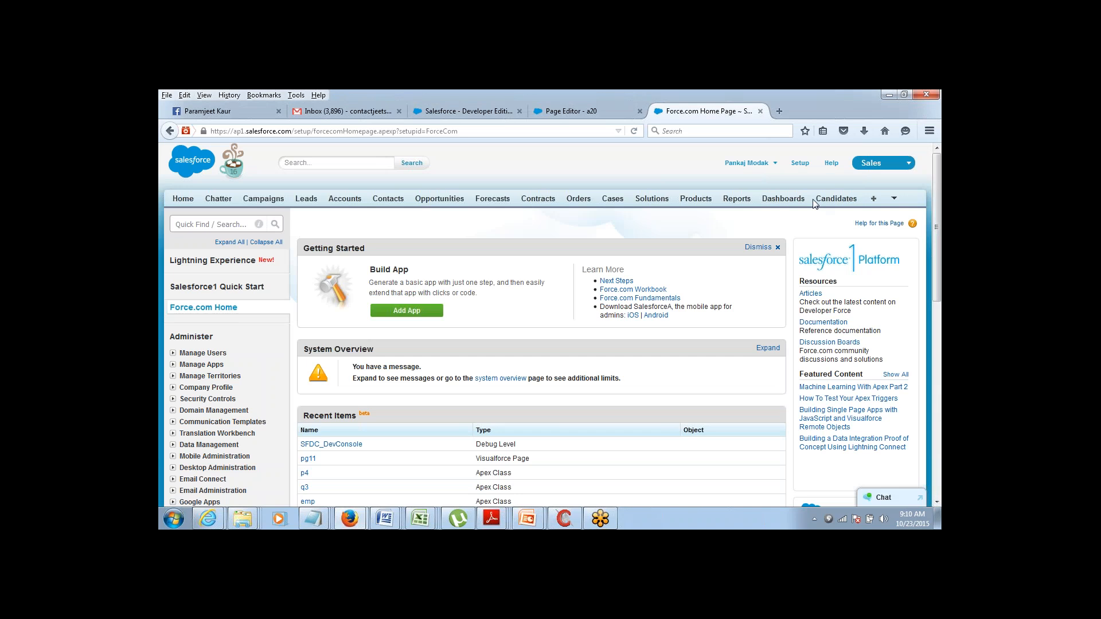
{"action": "left_click", "coordinate": [738, 200]}
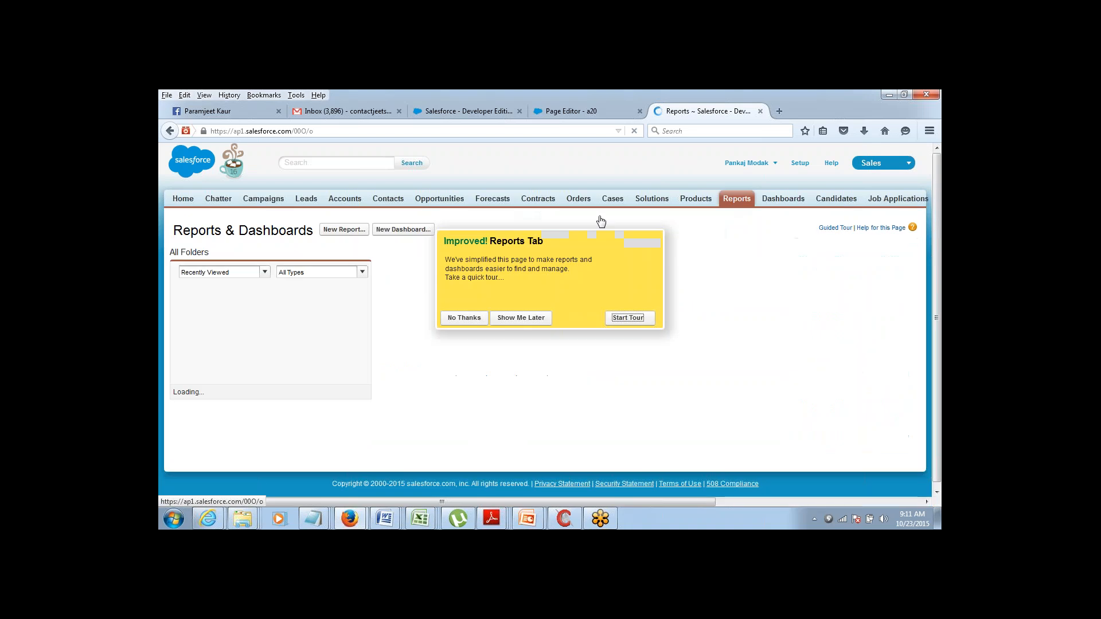
{"action": "left_click", "coordinate": [514, 317]}
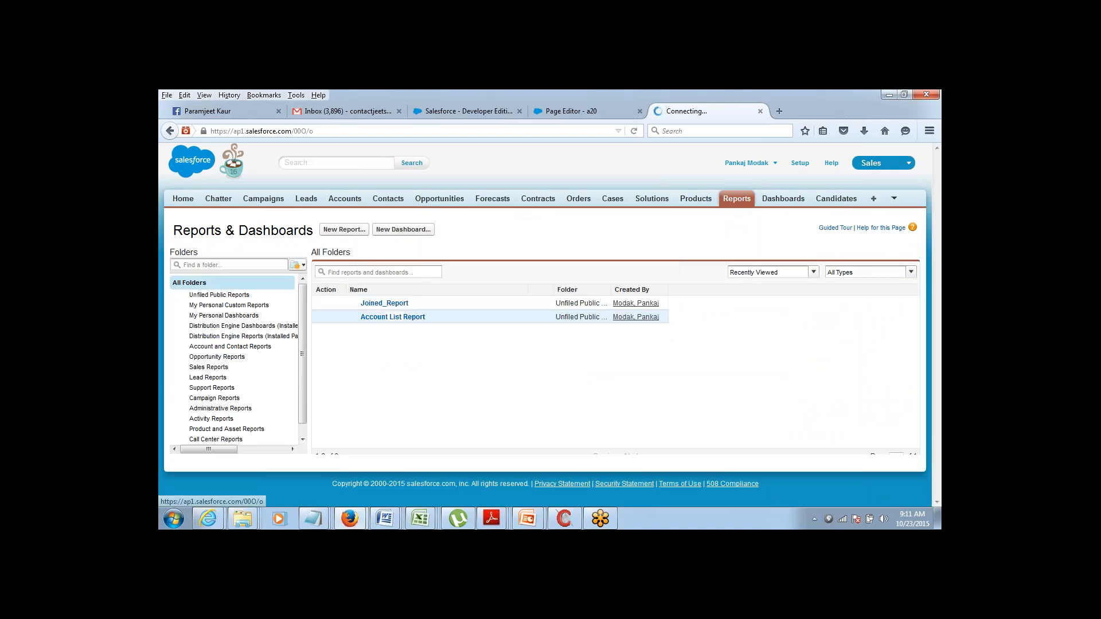
{"action": "left_click", "coordinate": [400, 230]}
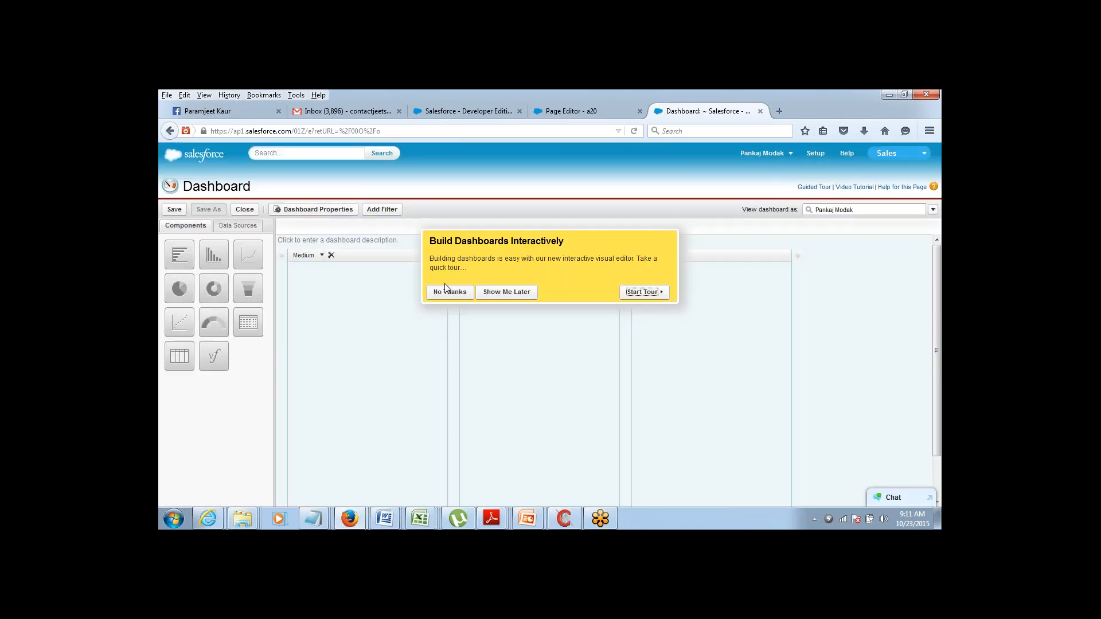
{"action": "left_click", "coordinate": [490, 293]}
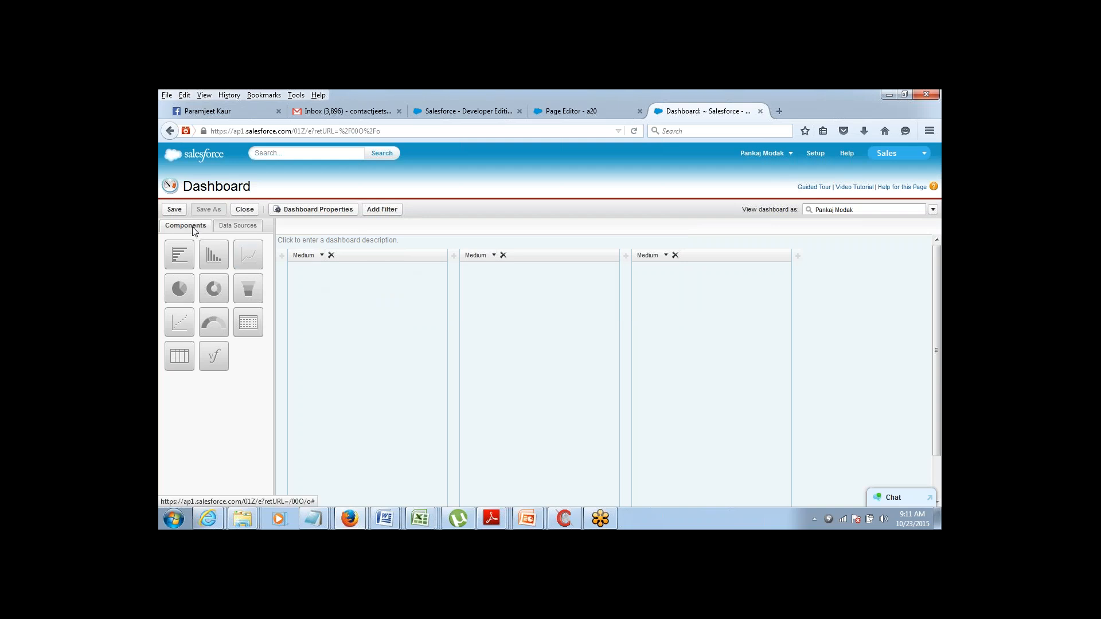
Compare the chart components and the data sources available for the new dashboard.
{"action": "left_click", "coordinate": [251, 230]}
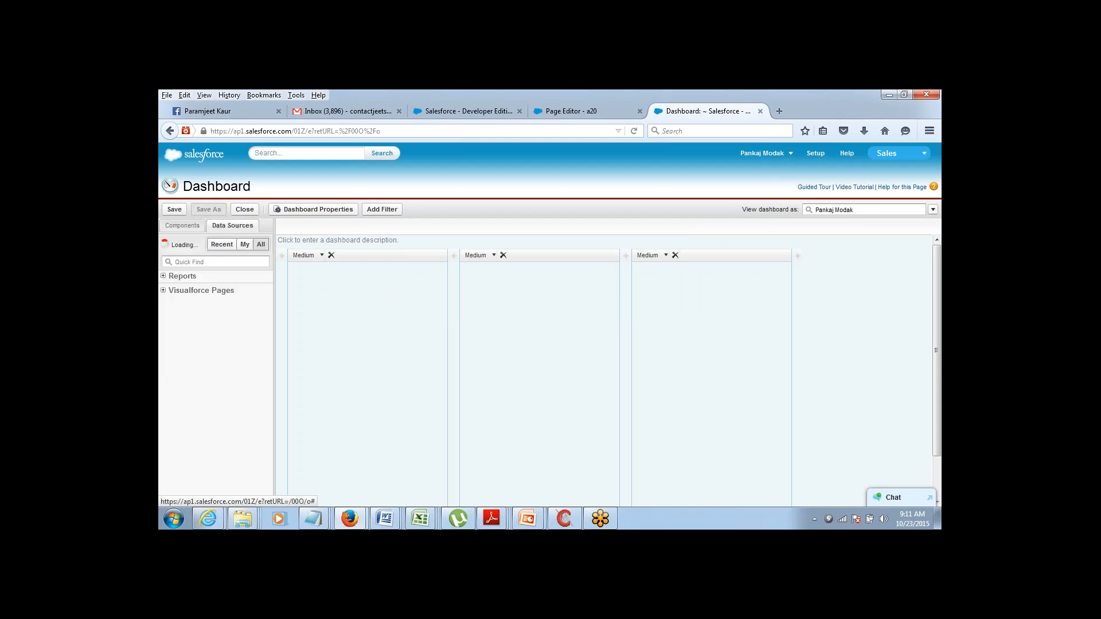
{"action": "left_click", "coordinate": [186, 227]}
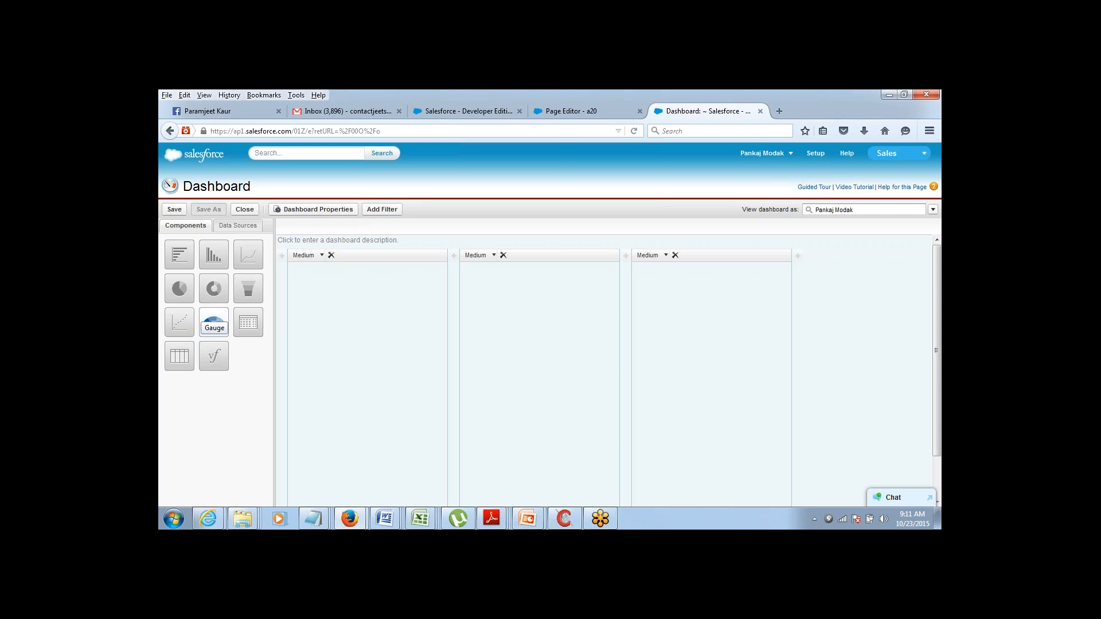
{"action": "left_click", "coordinate": [238, 226]}
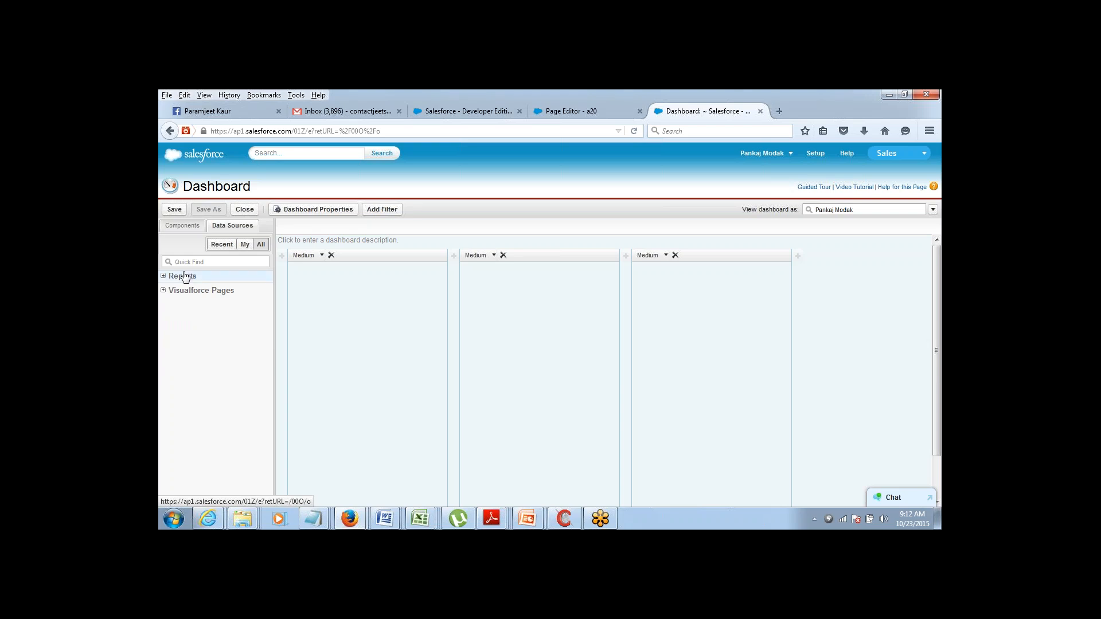
{"action": "left_click", "coordinate": [183, 226]}
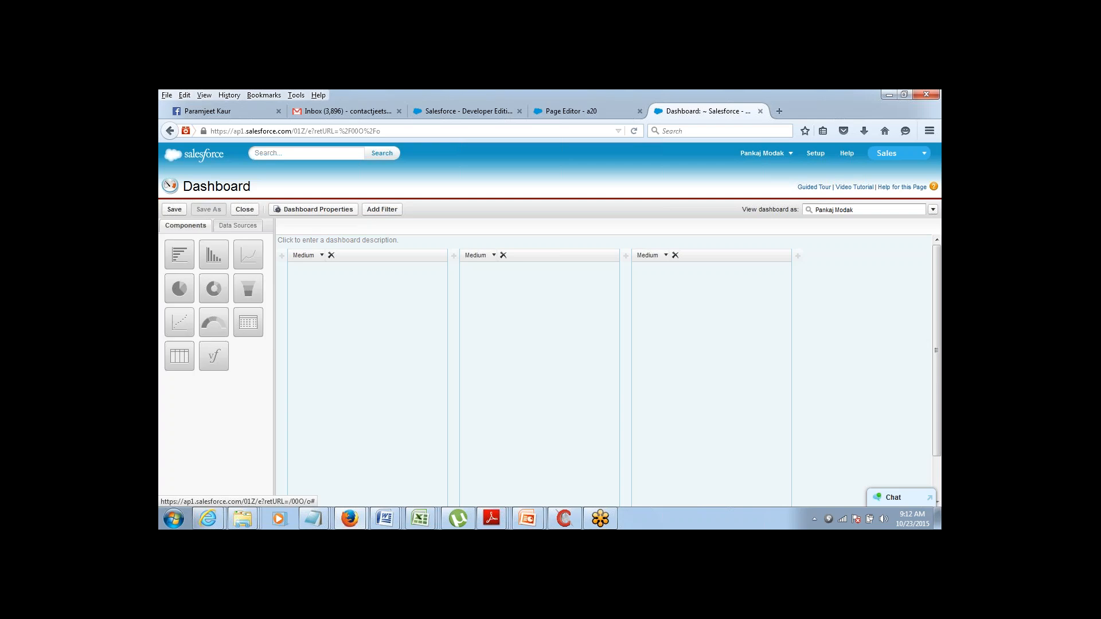
Place the Account List Report from Unfiled Public Reports as a data source in each of the three dashboard columns.
{"action": "left_click", "coordinate": [233, 224]}
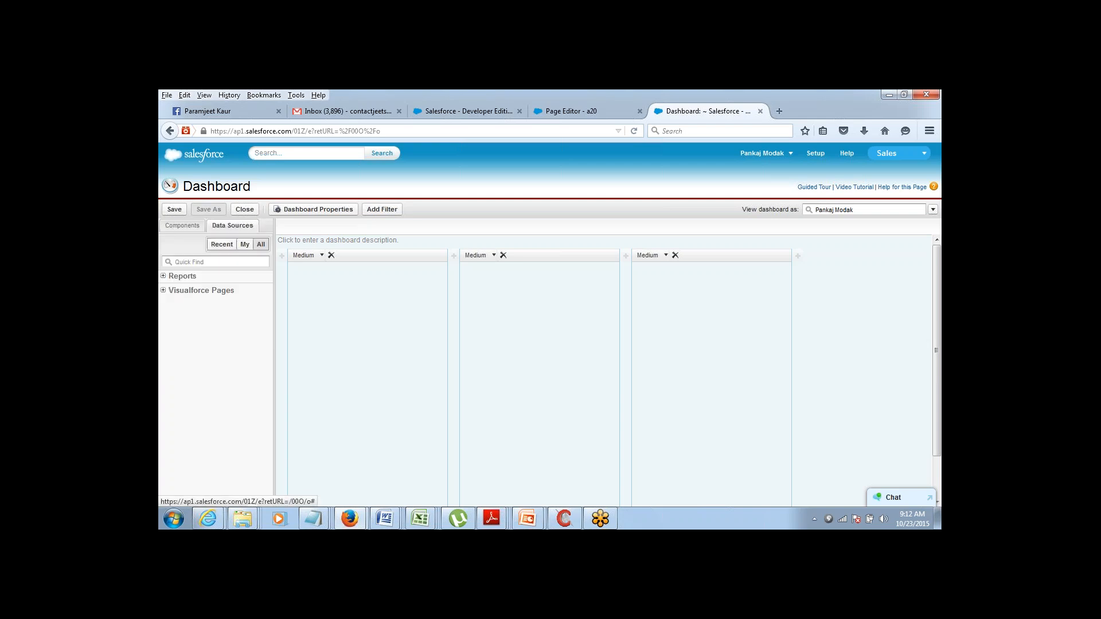
{"action": "left_click", "coordinate": [164, 277]}
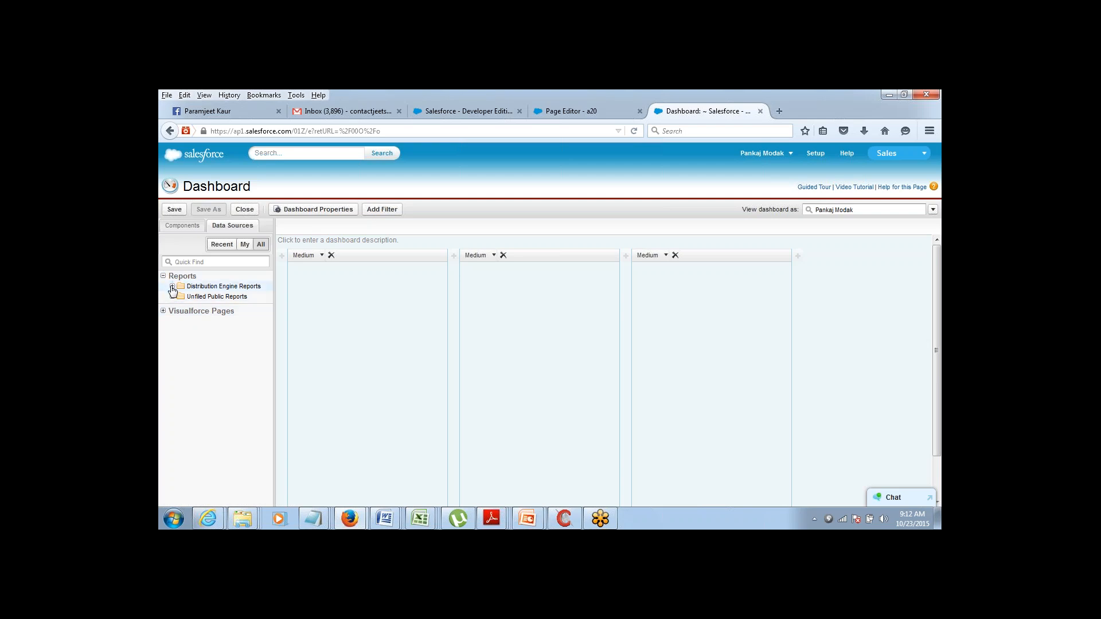
{"action": "left_click", "coordinate": [172, 287]}
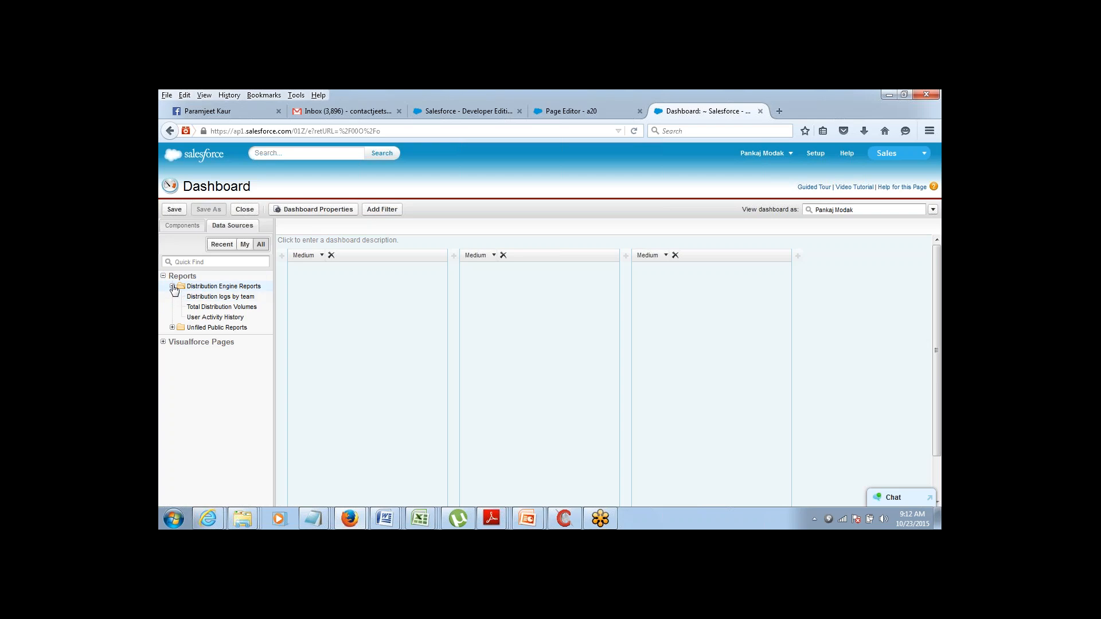
{"action": "left_click", "coordinate": [172, 287]}
{"action": "left_click", "coordinate": [173, 298]}
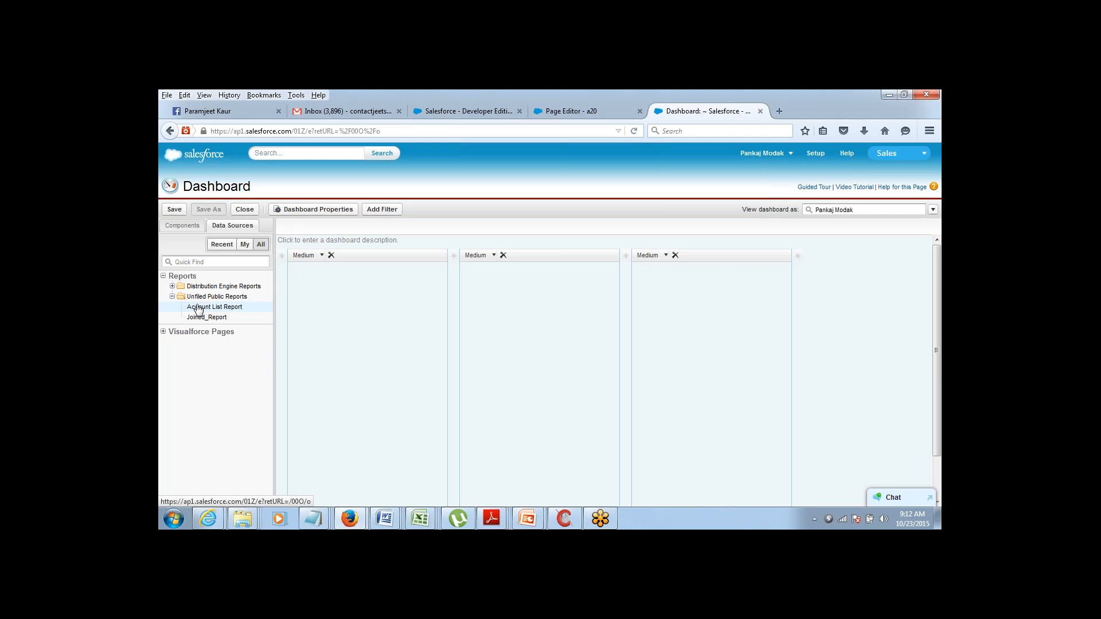
{"action": "left_click_drag", "start_coordinate": [197, 311], "coordinate": [358, 298]}
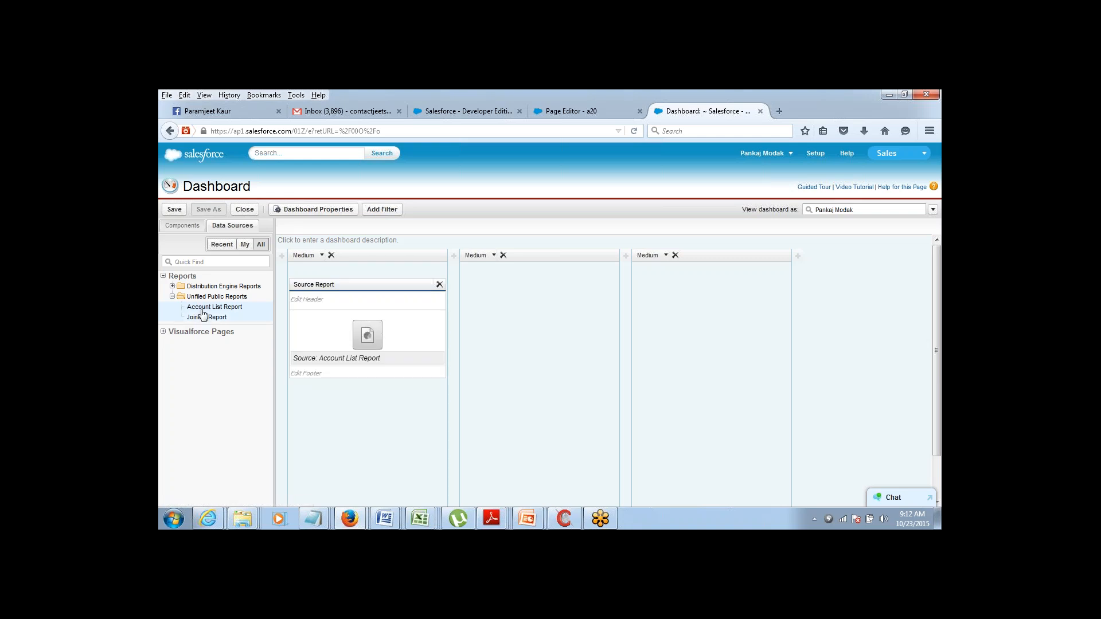
{"action": "left_click_drag", "start_coordinate": [207, 308], "coordinate": [469, 288]}
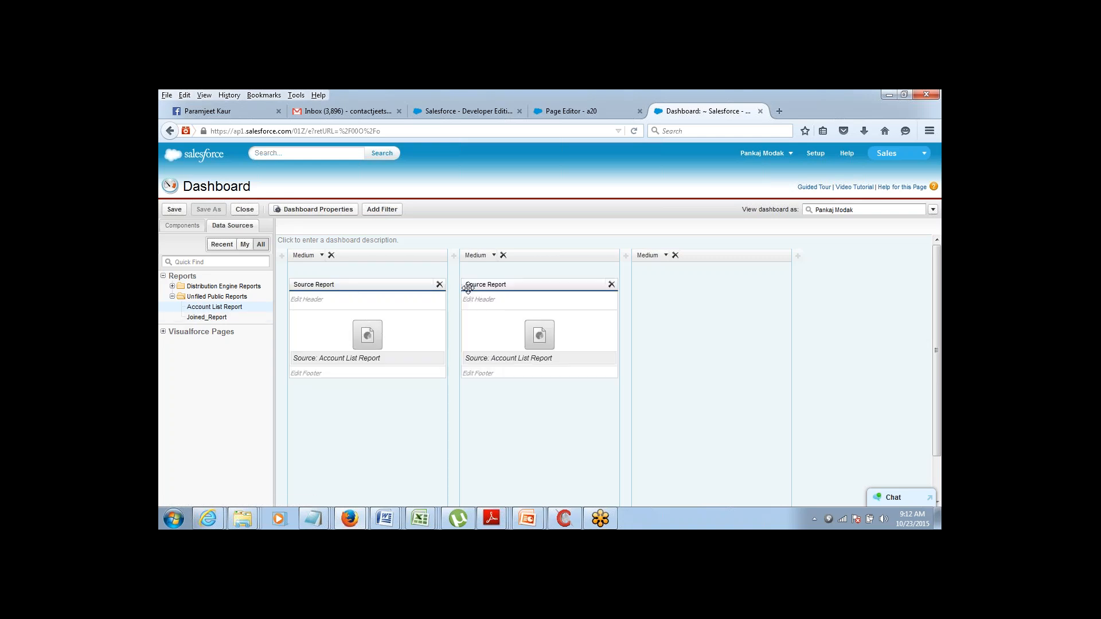
{"action": "left_click_drag", "start_coordinate": [214, 308], "coordinate": [542, 321]}
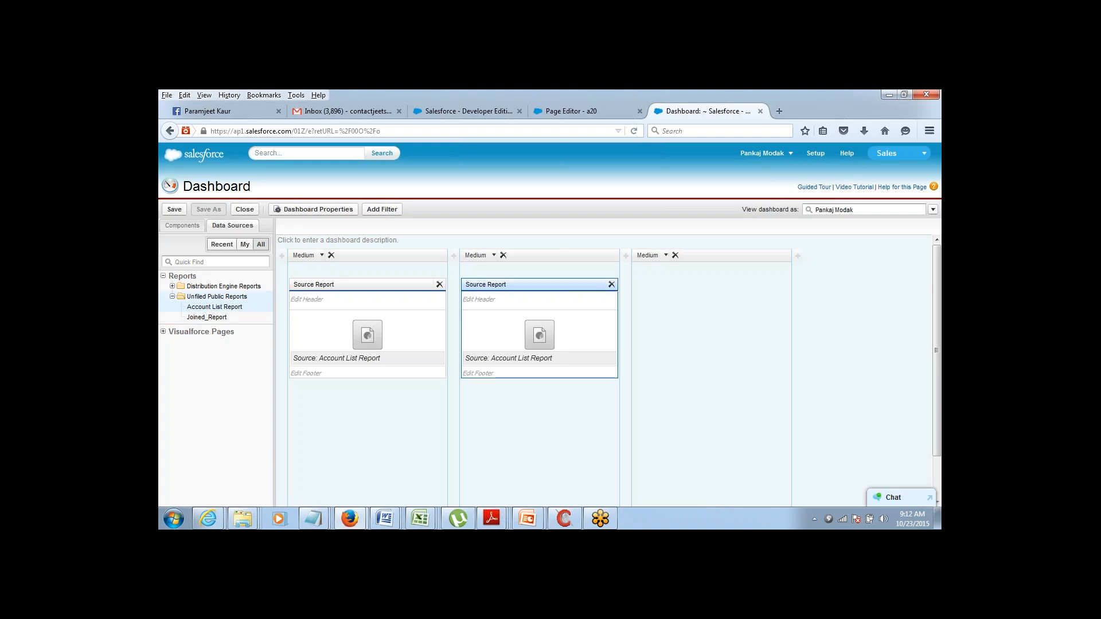
{"action": "left_click_drag", "start_coordinate": [228, 308], "coordinate": [660, 301]}
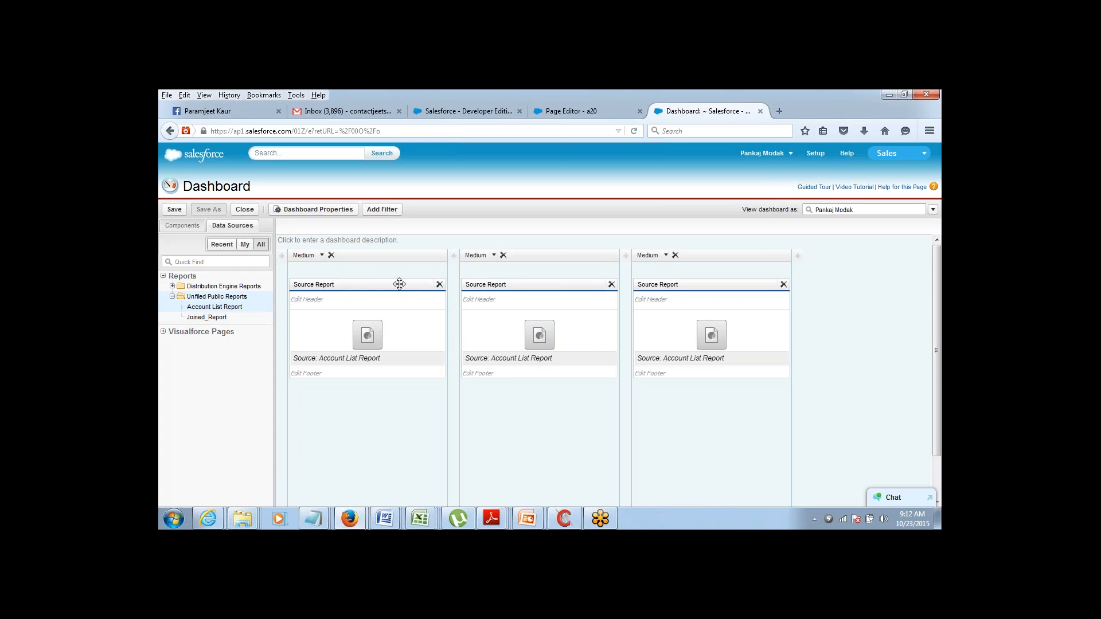
Assign a horizontal bar chart, a donut chart and a pie chart to the first, second and third Account List Report sources.
{"action": "left_click", "coordinate": [180, 226]}
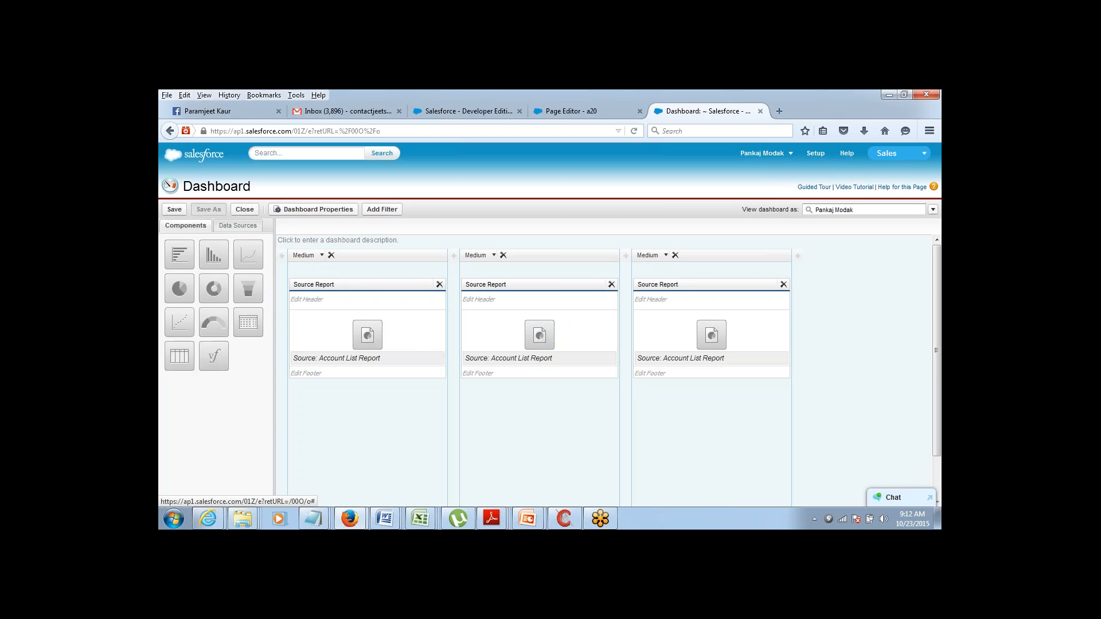
{"action": "left_click_drag", "start_coordinate": [179, 254], "coordinate": [367, 341]}
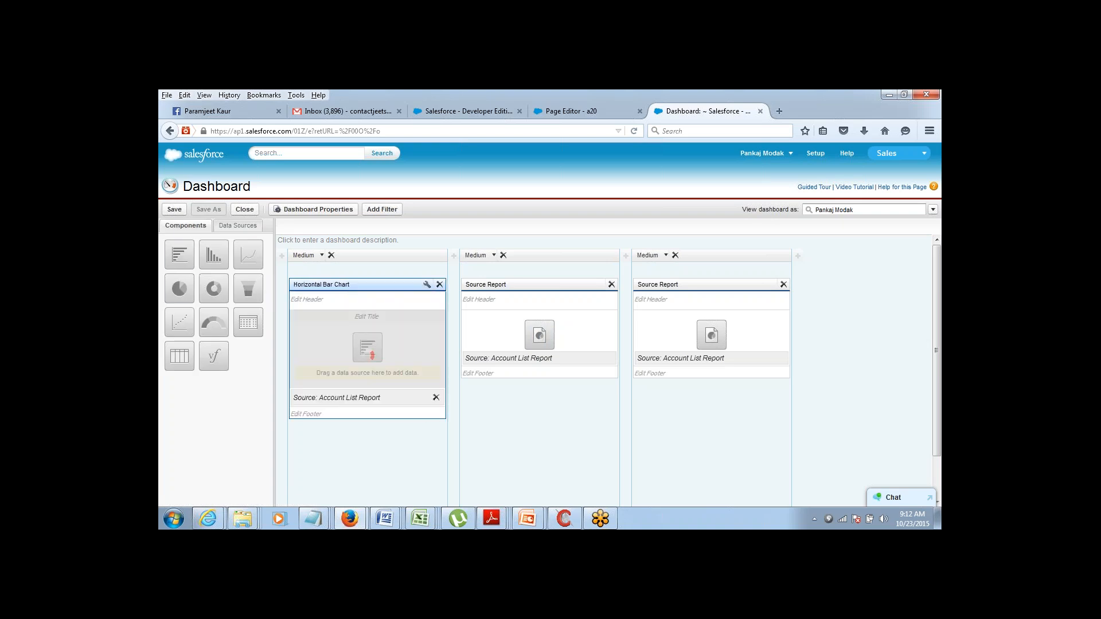
{"action": "left_click_drag", "start_coordinate": [214, 289], "coordinate": [467, 339]}
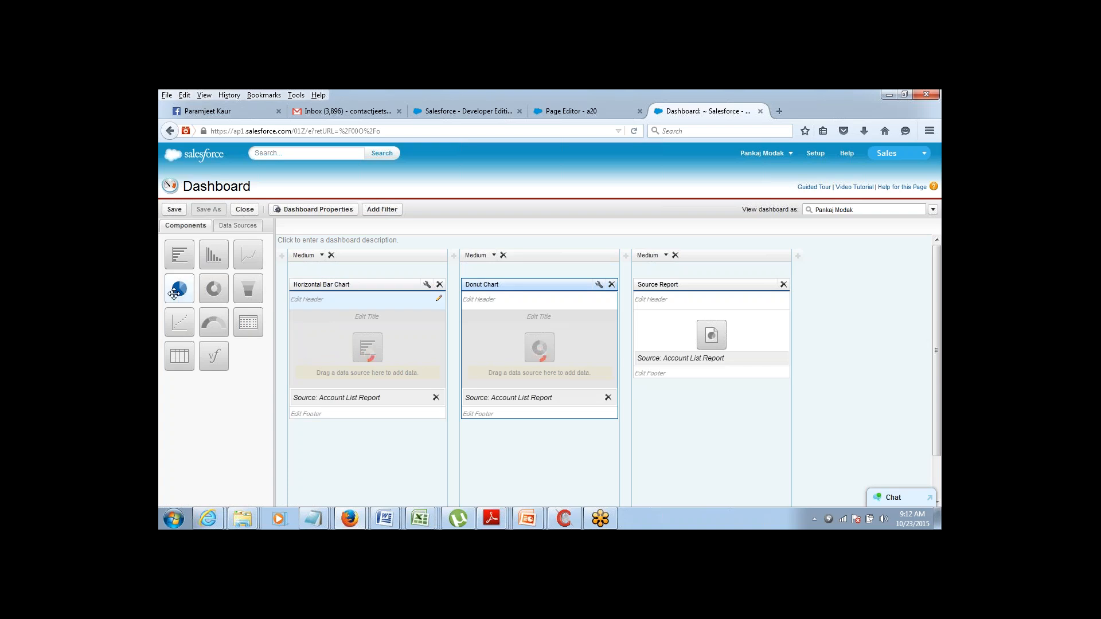
{"action": "left_click_drag", "start_coordinate": [180, 289], "coordinate": [636, 324]}
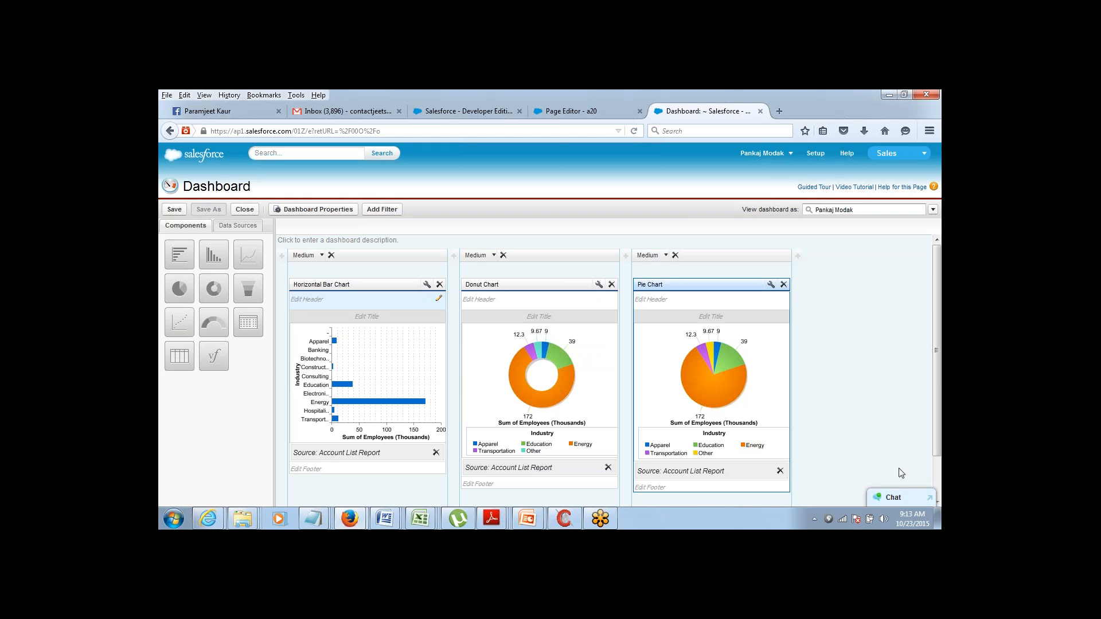
Title the bar chart "Sales Report", the donut chart "Customer Service Report" and the pie chart "Marketig Report".
{"action": "mouse_move", "coordinate": [941, 454]}
{"action": "left_mouse_down"}
{"action": "mouse_move", "coordinate": [941, 491]}
{"action": "mouse_move", "coordinate": [940, 466]}
{"action": "left_mouse_up"}
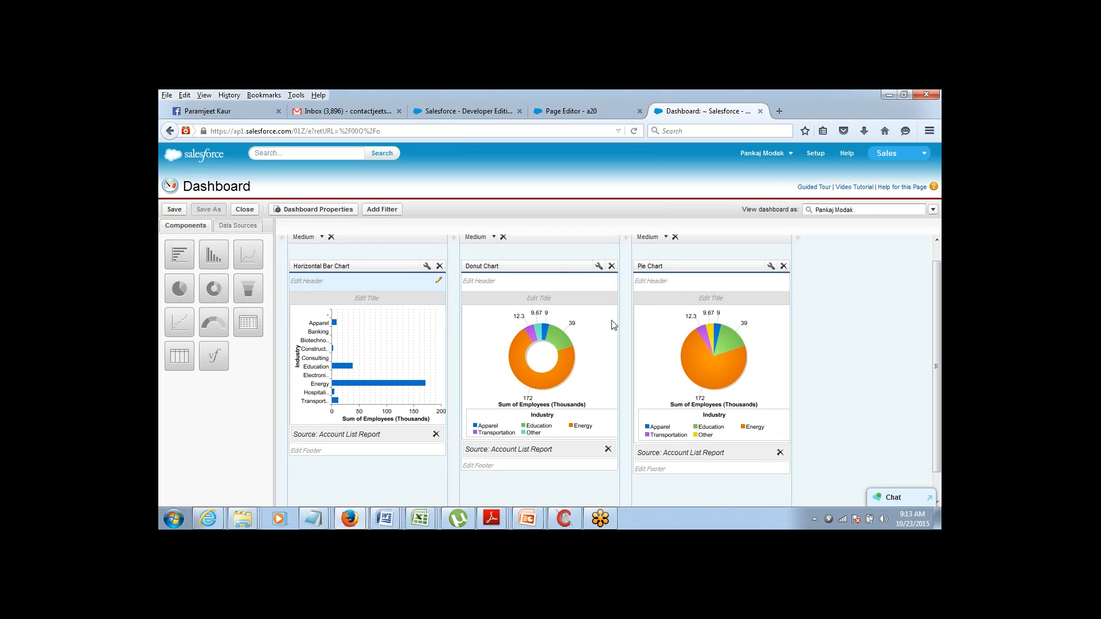
{"action": "left_click", "coordinate": [370, 299]}
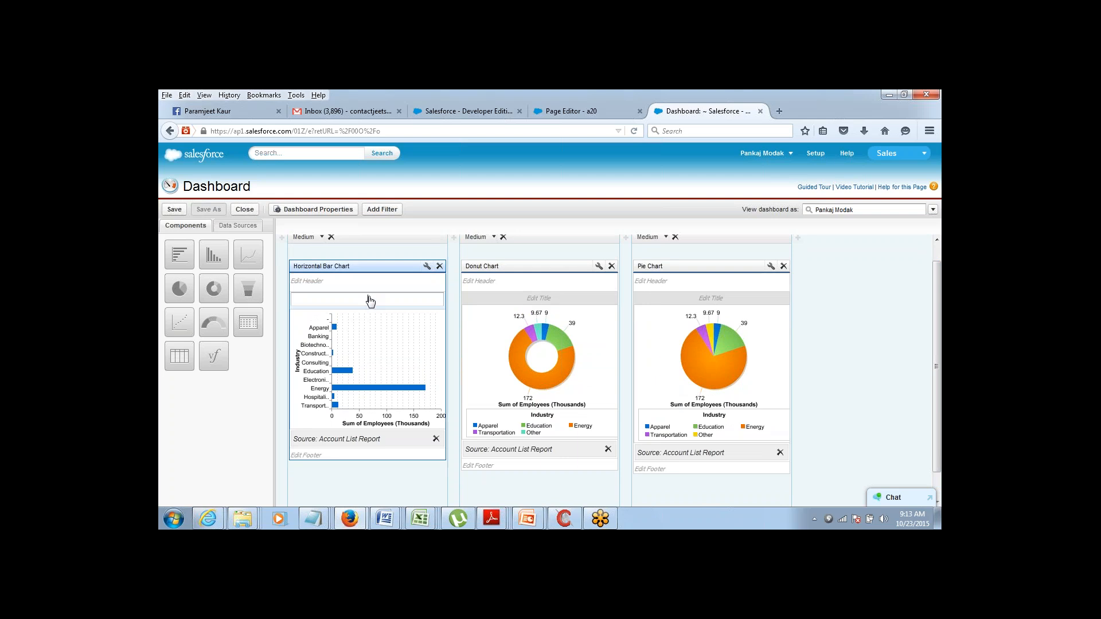
{"action": "type", "text": "Sales Report"}
{"action": "left_click", "coordinate": [532, 300]}
{"action": "type", "text": "Customer"}
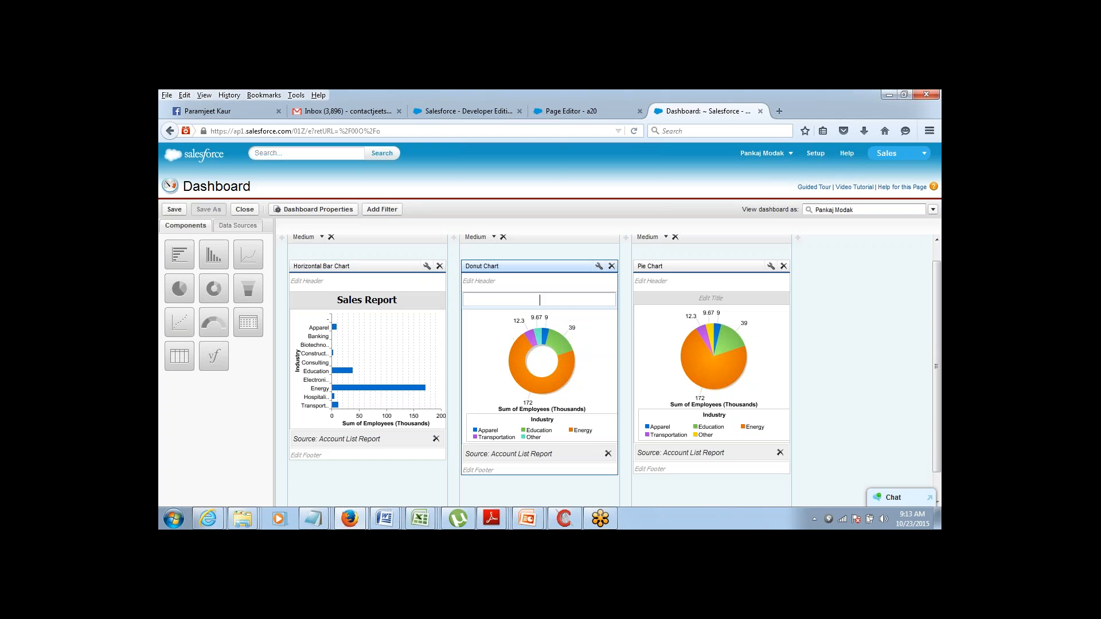
{"action": "type", "text": " Service Report"}
{"action": "left_click", "coordinate": [677, 299]}
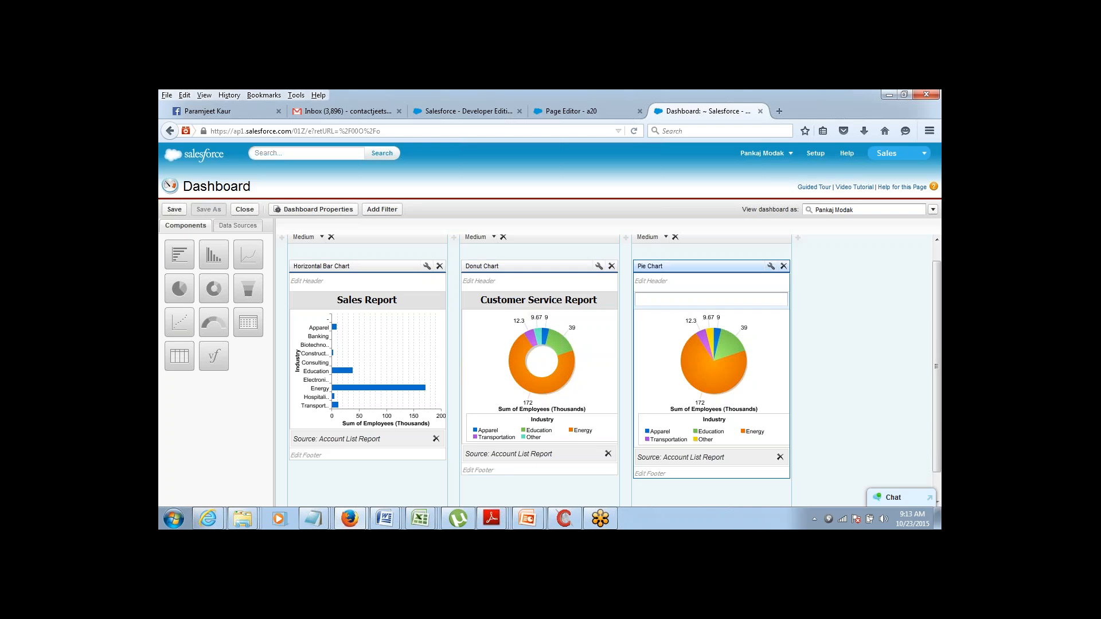
{"action": "type", "text": "Marketig Report"}
{"action": "left_click", "coordinate": [825, 309]}
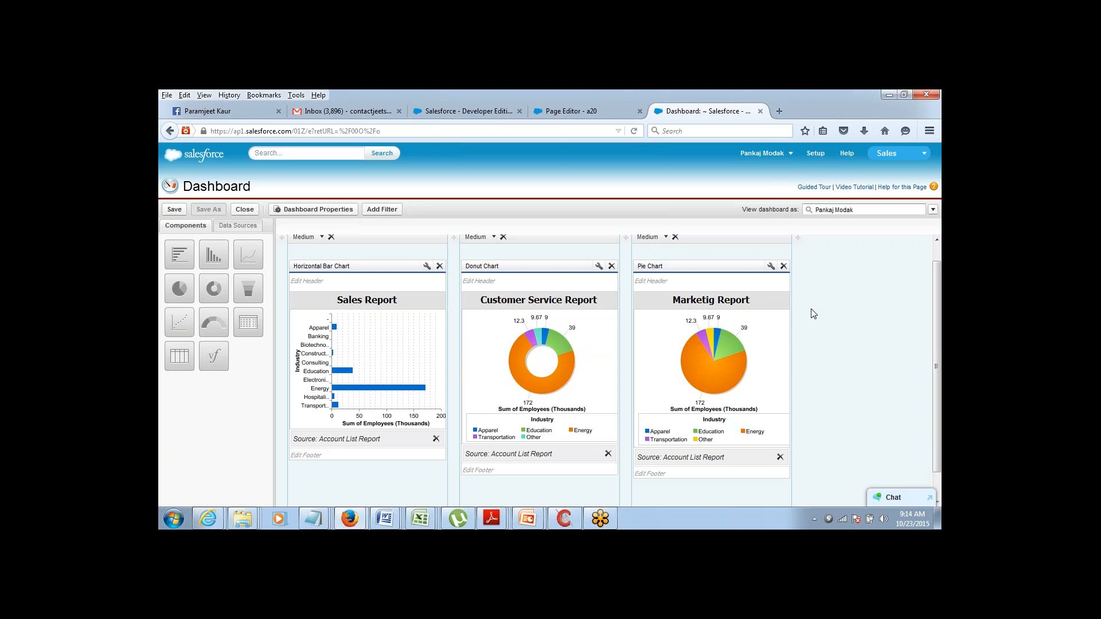
Set the donut chart component's header to "October - 2015".
{"action": "left_click", "coordinate": [480, 281]}
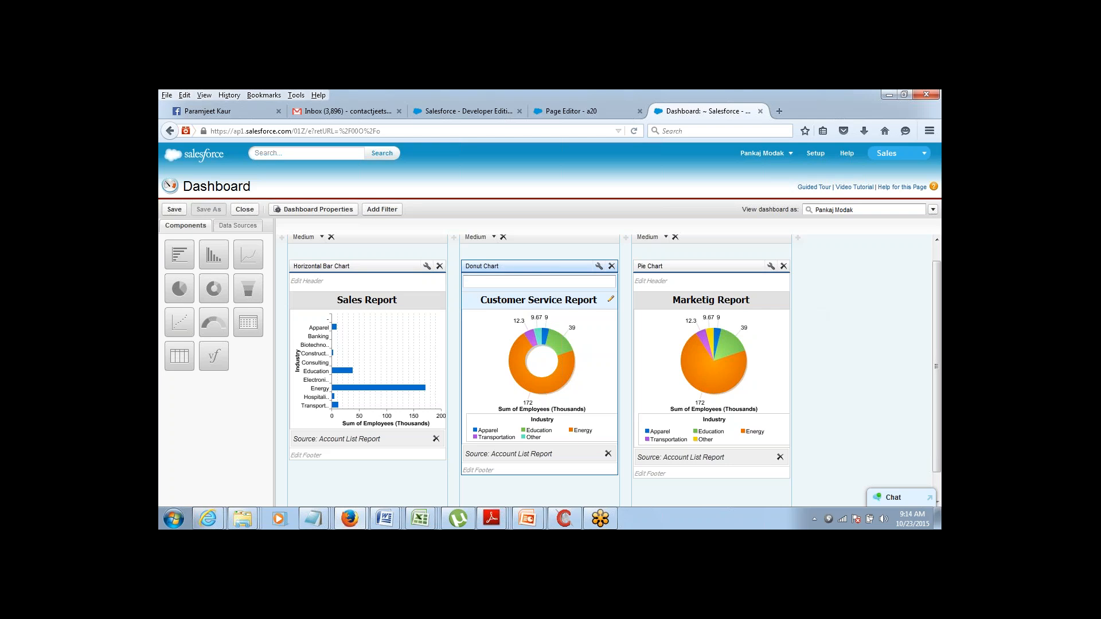
{"action": "type", "text": "October - 2015"}
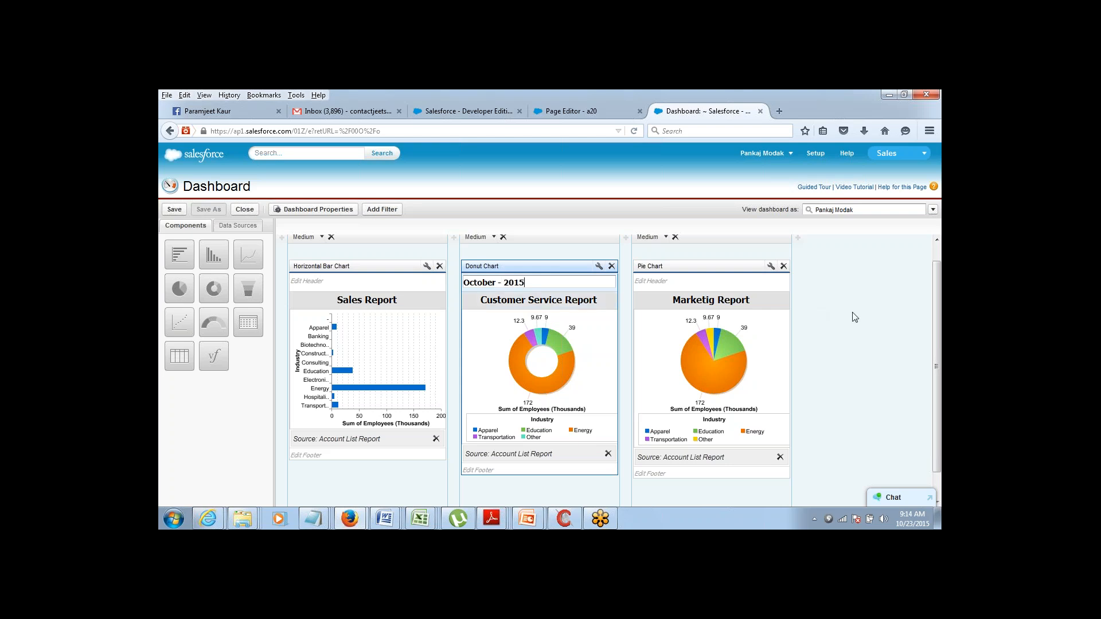
{"action": "left_click", "coordinate": [855, 318]}
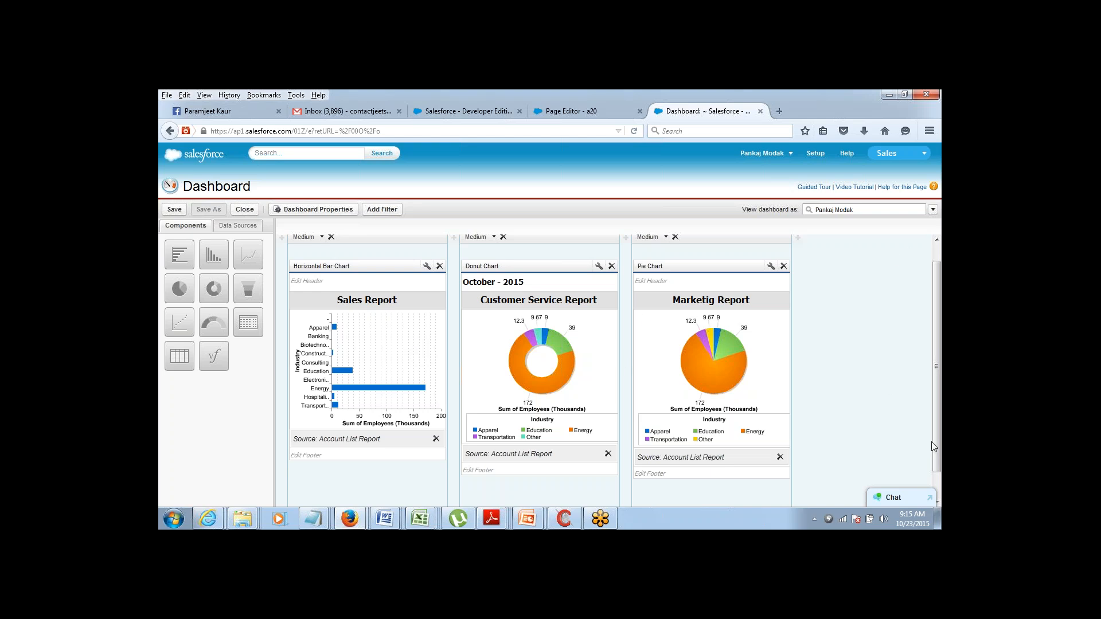
Add the Account List Report as another data source below the bar chart and below the donut chart.
{"action": "left_click_drag", "start_coordinate": [935, 446], "coordinate": [937, 473]}
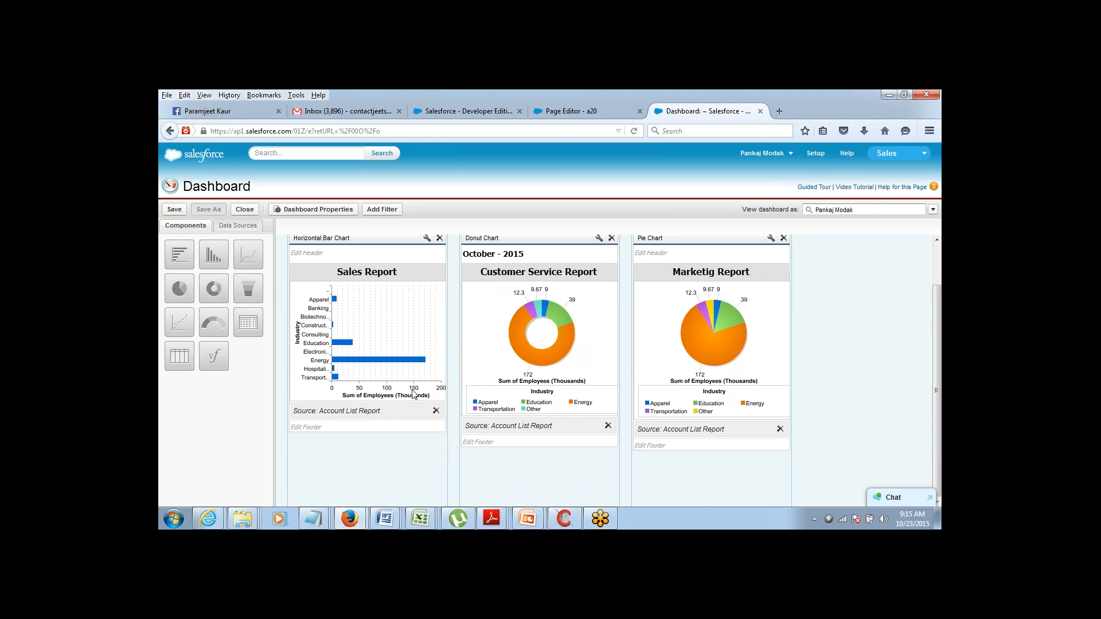
{"action": "left_click", "coordinate": [233, 226]}
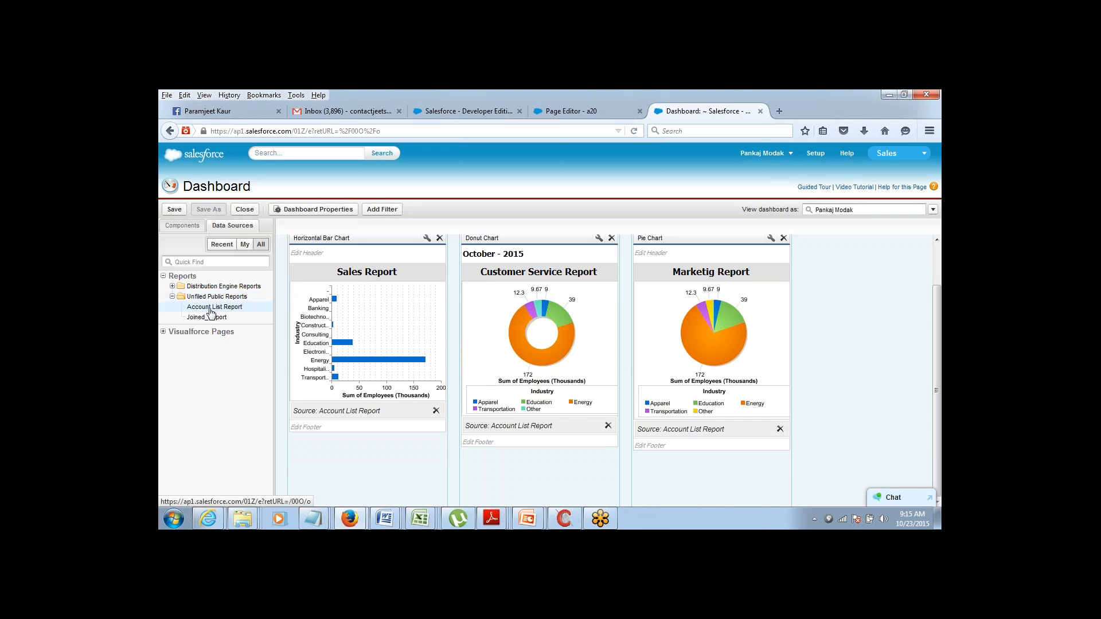
{"action": "left_click_drag", "start_coordinate": [210, 312], "coordinate": [333, 483]}
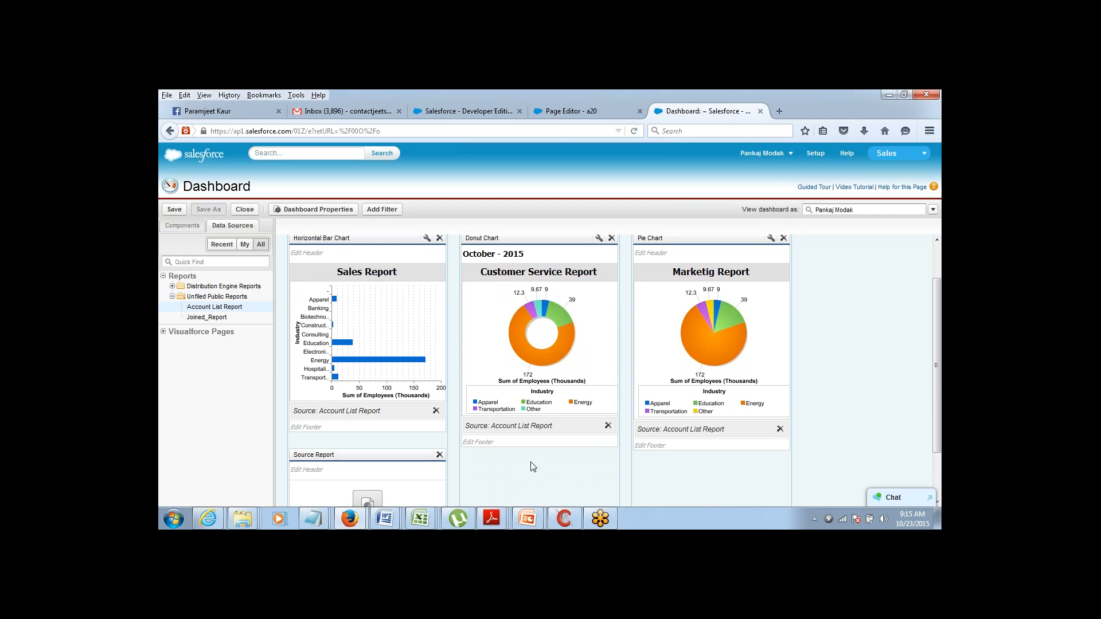
{"action": "left_click_drag", "start_coordinate": [939, 438], "coordinate": [939, 488]}
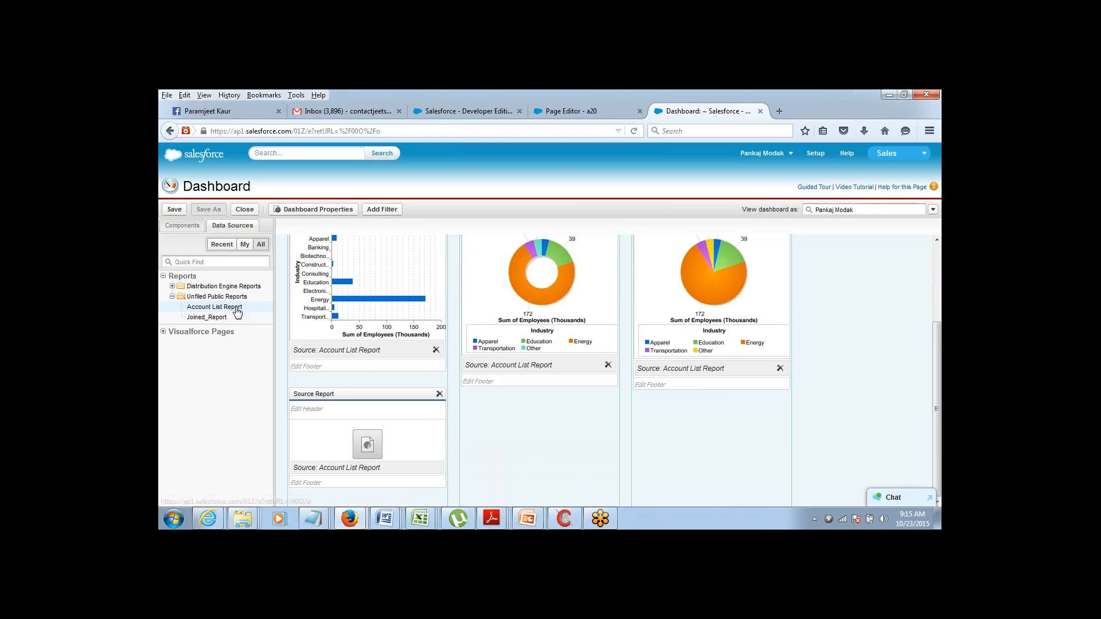
{"action": "left_click_drag", "start_coordinate": [239, 308], "coordinate": [530, 451]}
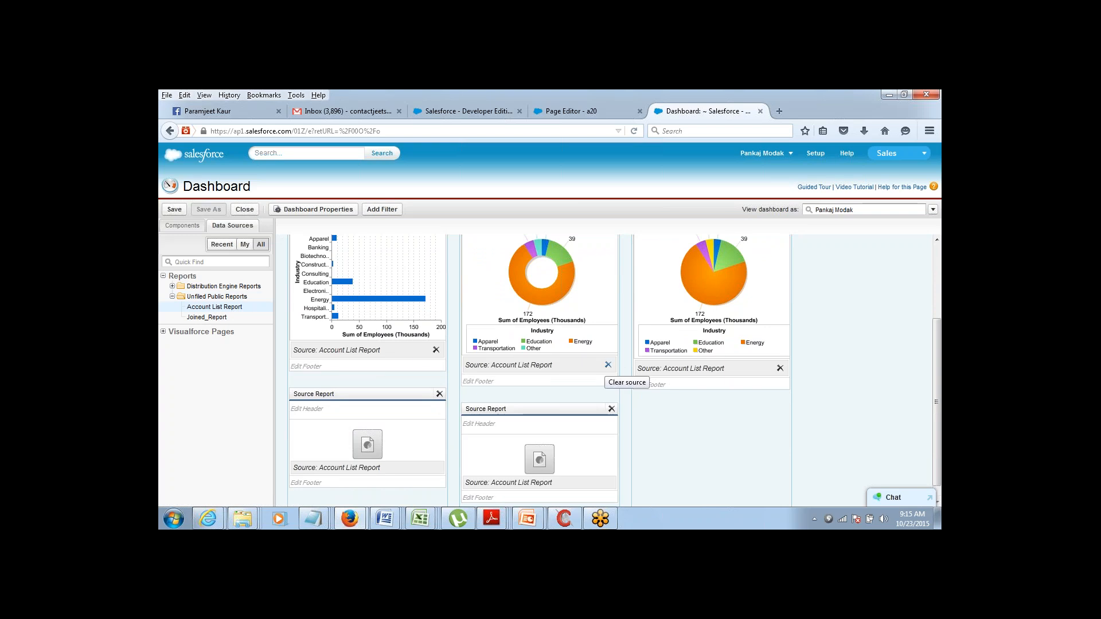
Delete the two chartless Account List Report components below the donut chart and the bar chart.
{"action": "left_click", "coordinate": [612, 409]}
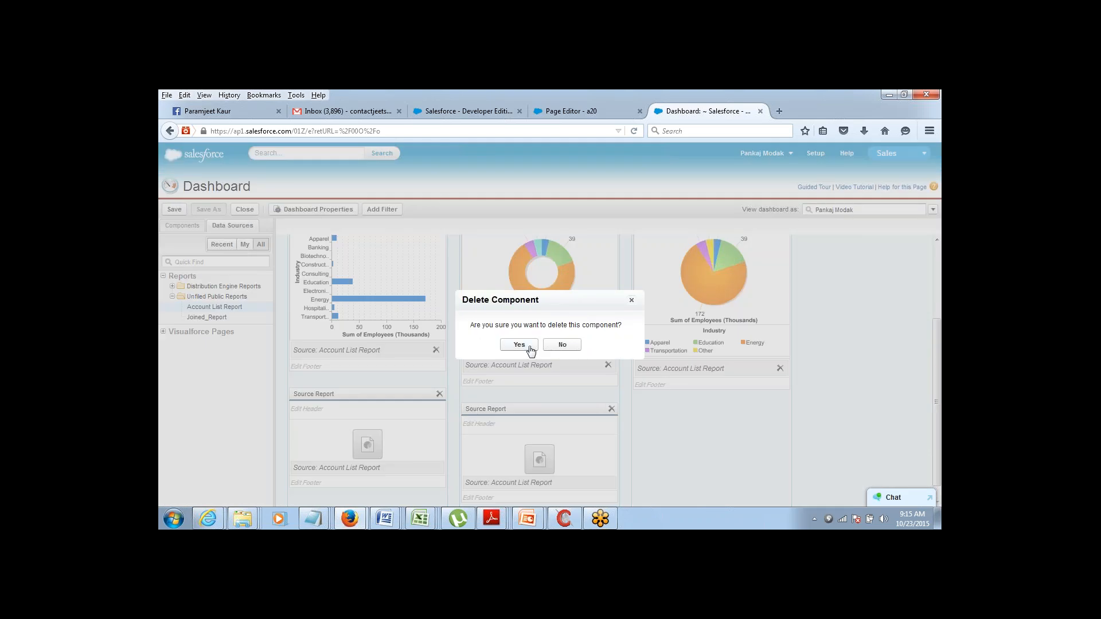
{"action": "left_click", "coordinate": [519, 344]}
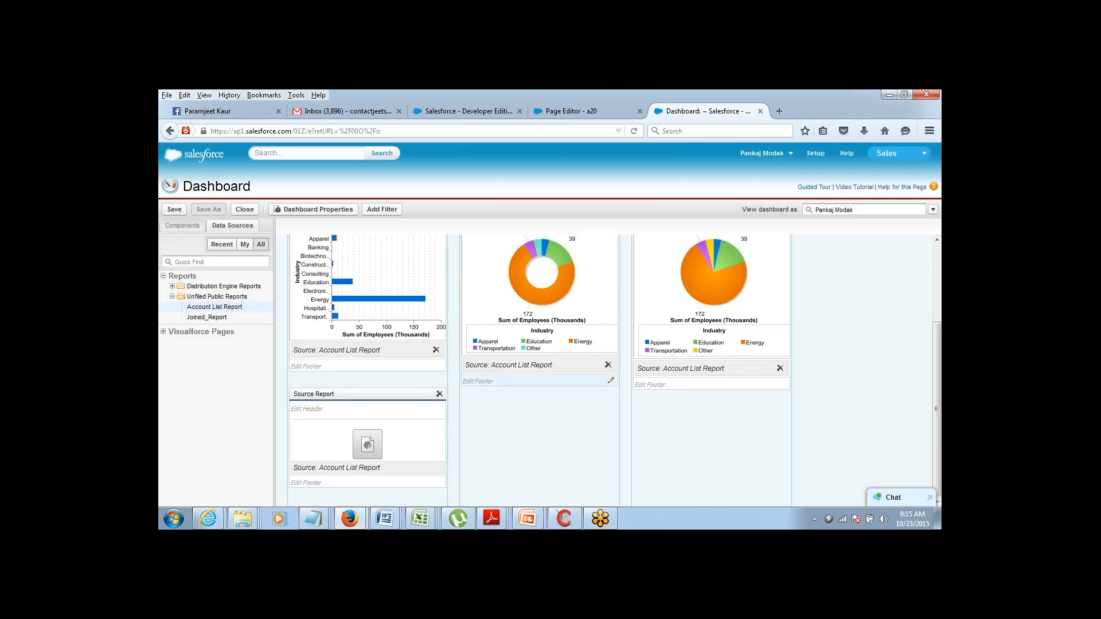
{"action": "left_click", "coordinate": [440, 395]}
{"action": "left_click", "coordinate": [519, 345]}
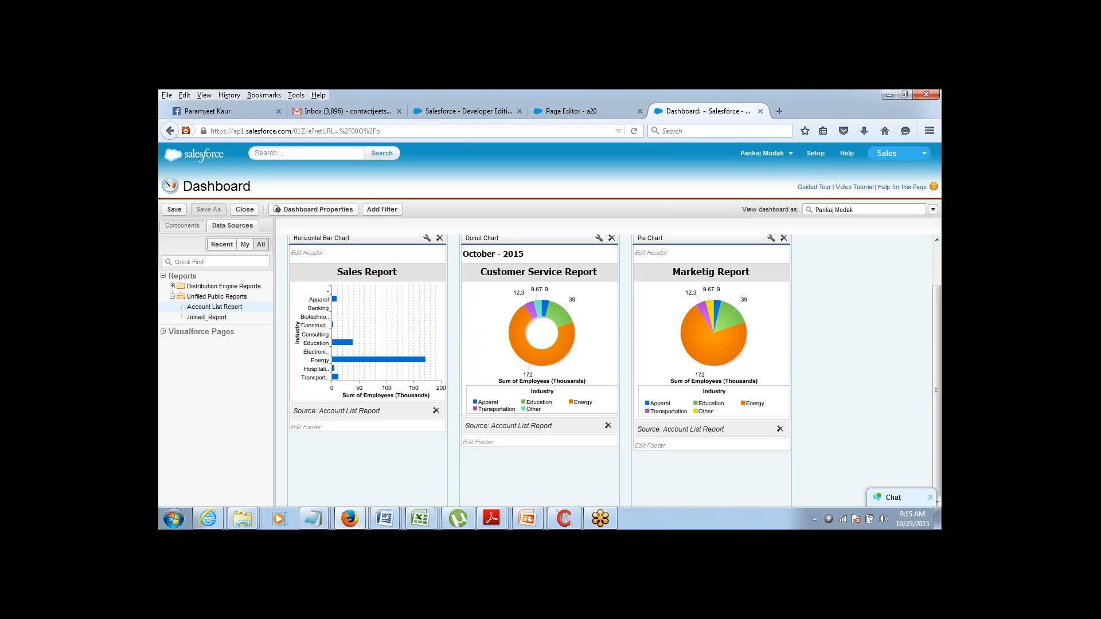
{"action": "left_click", "coordinate": [936, 239]}
{"action": "left_click", "coordinate": [937, 240]}
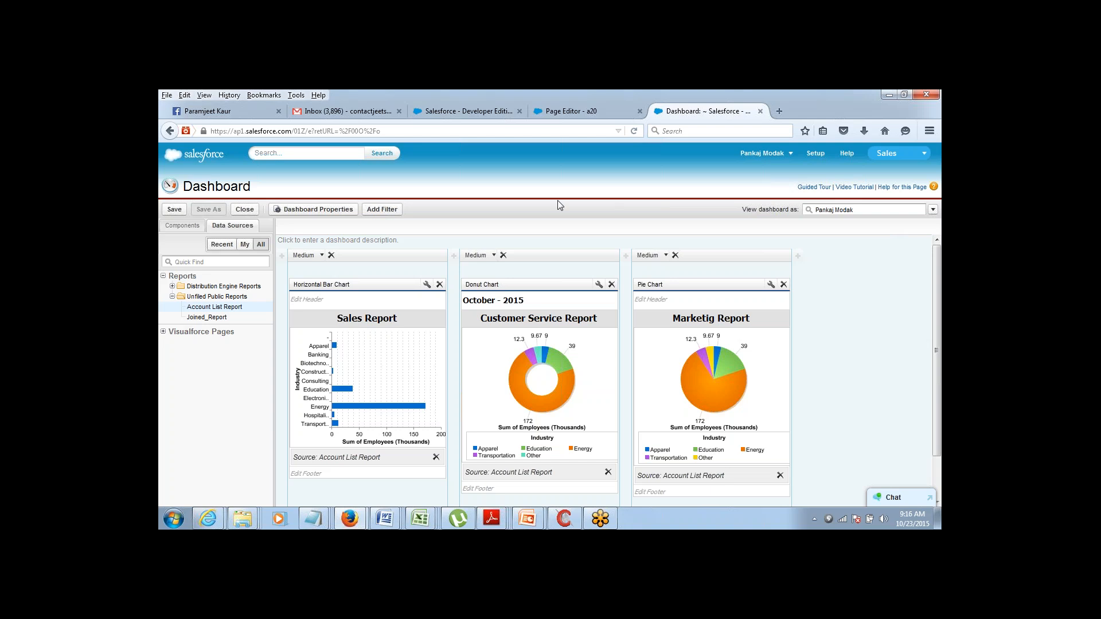
Save the dashboard with the title "DB1" in My Personal Dashboards and run it.
{"action": "left_click", "coordinate": [175, 210]}
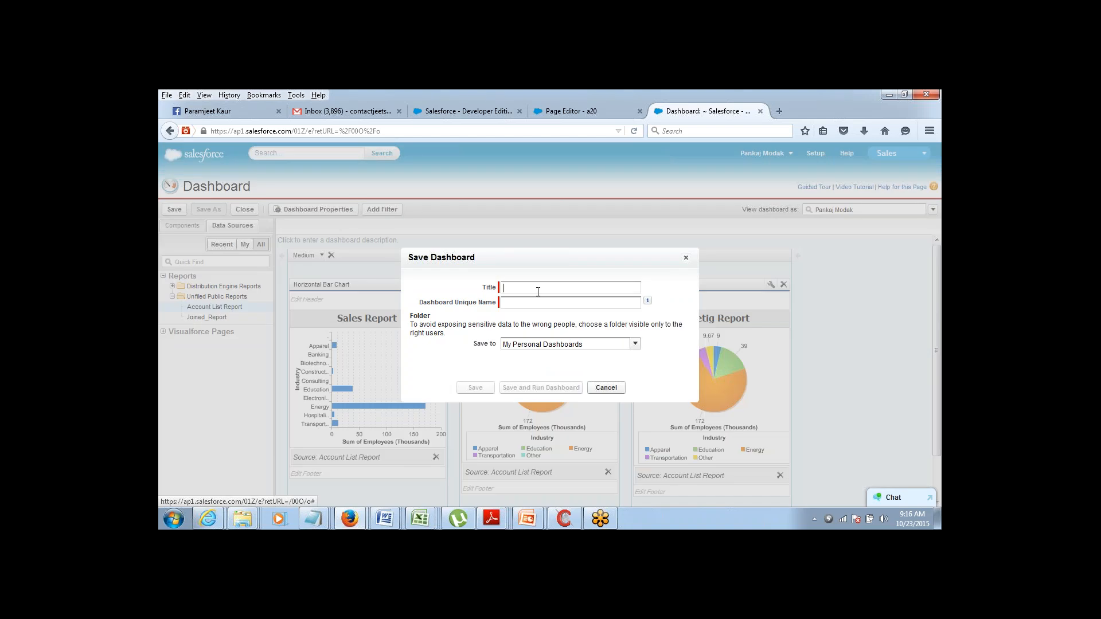
{"action": "type", "text": "DB1"}
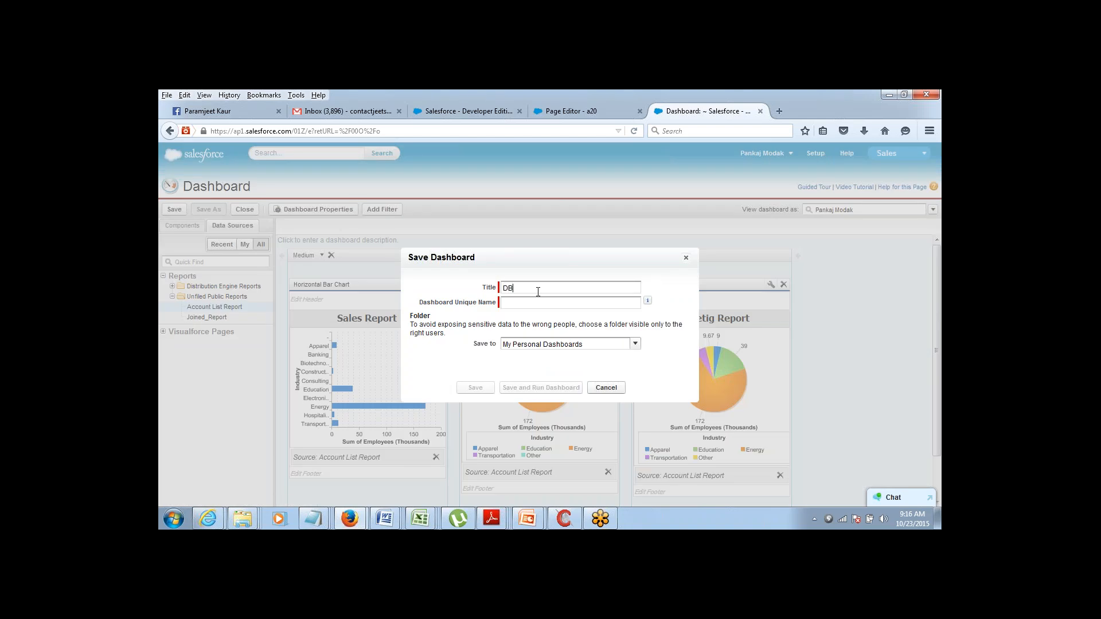
{"action": "key", "text": "Tab"}
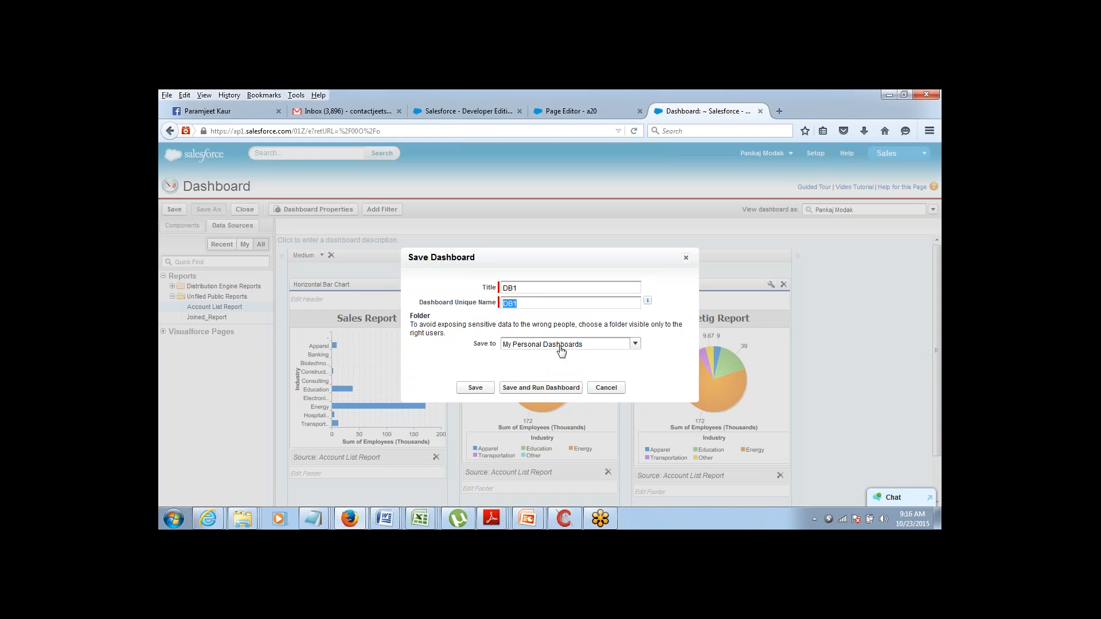
{"action": "left_click", "coordinate": [561, 347]}
{"action": "left_click", "coordinate": [561, 346]}
{"action": "left_click", "coordinate": [561, 347]}
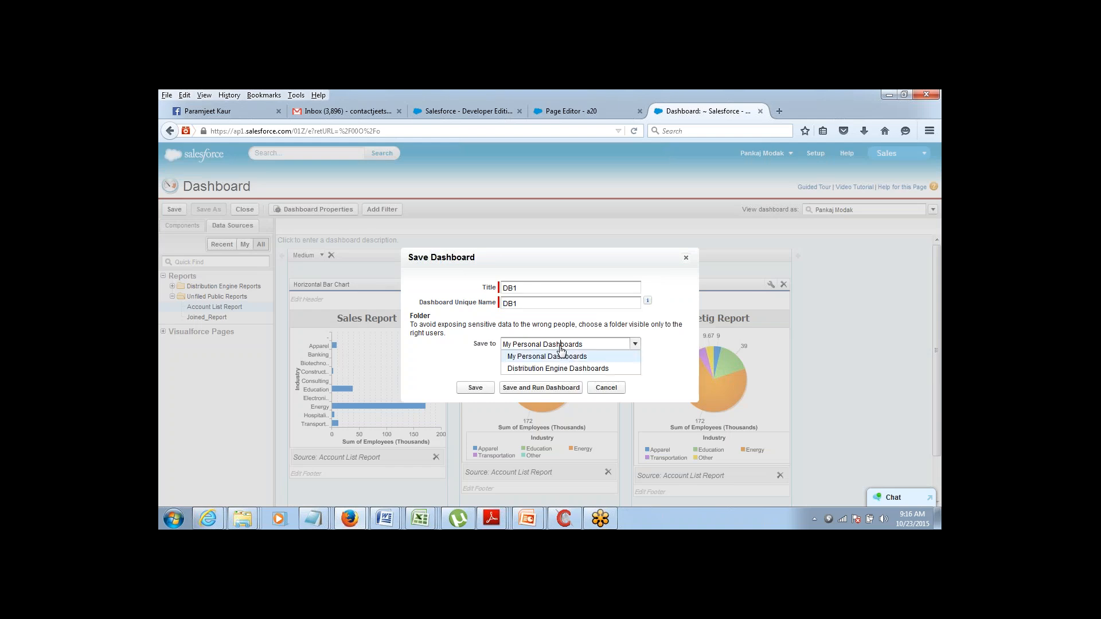
{"action": "left_click", "coordinate": [561, 348]}
{"action": "left_click", "coordinate": [541, 388]}
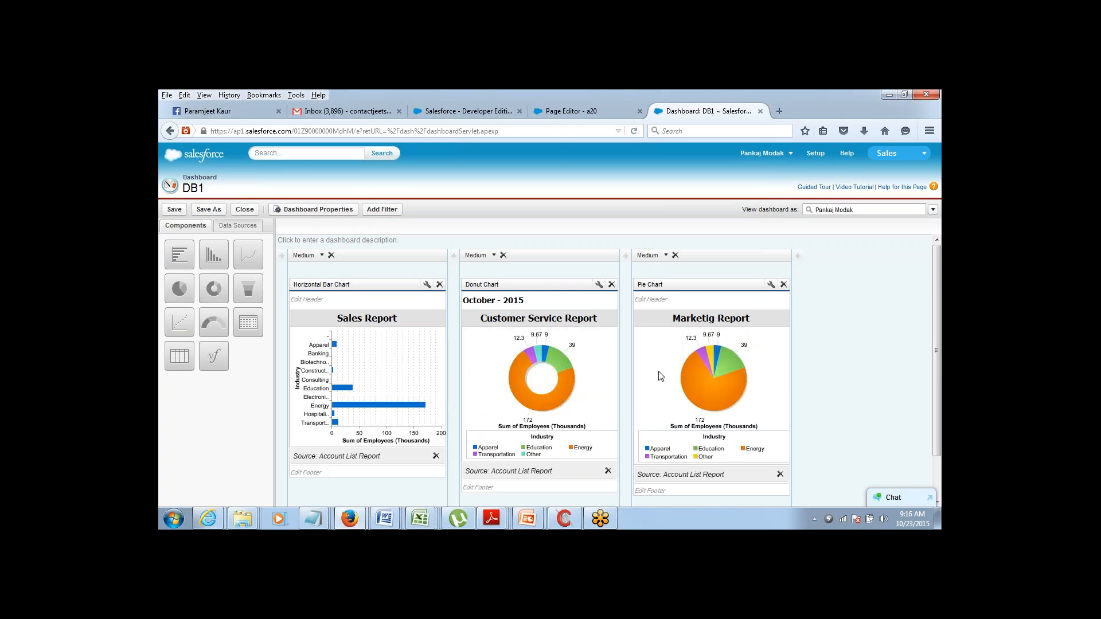
Leave the dashboard editor, view the Distribution Engine Dashboard, and switch back to viewing DB1.
{"action": "left_click", "coordinate": [817, 153]}
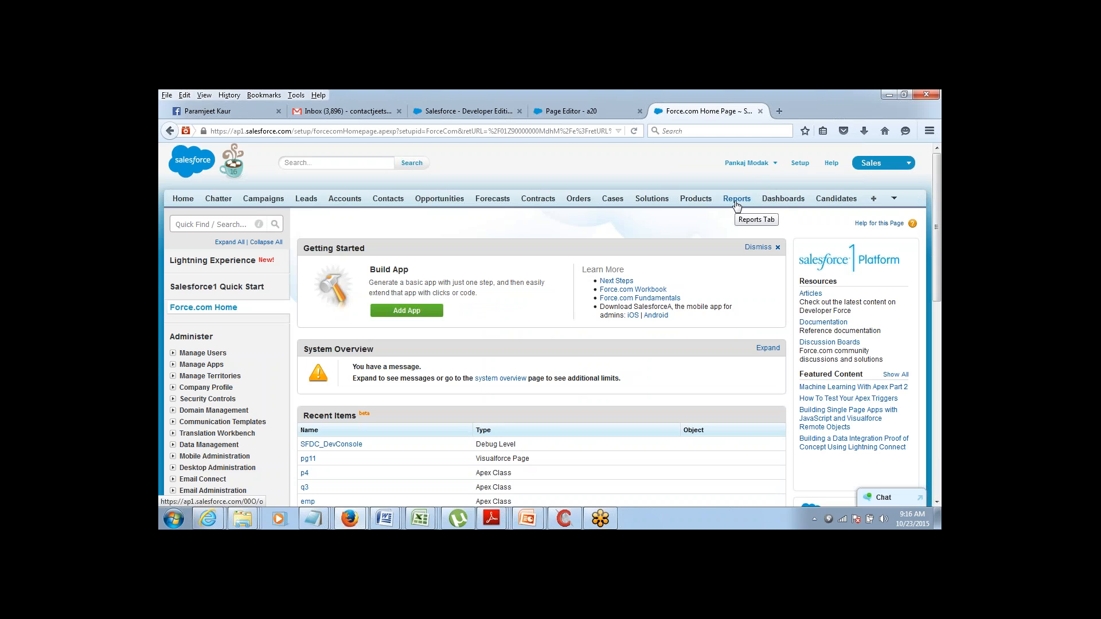
{"action": "left_click", "coordinate": [784, 199]}
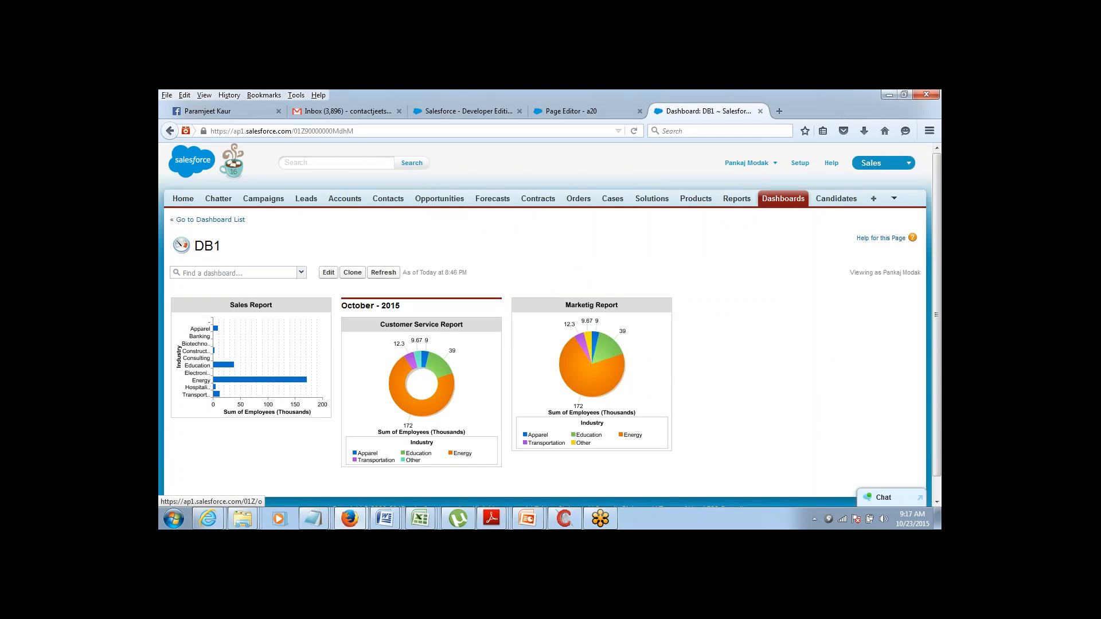
{"action": "left_click", "coordinate": [301, 274]}
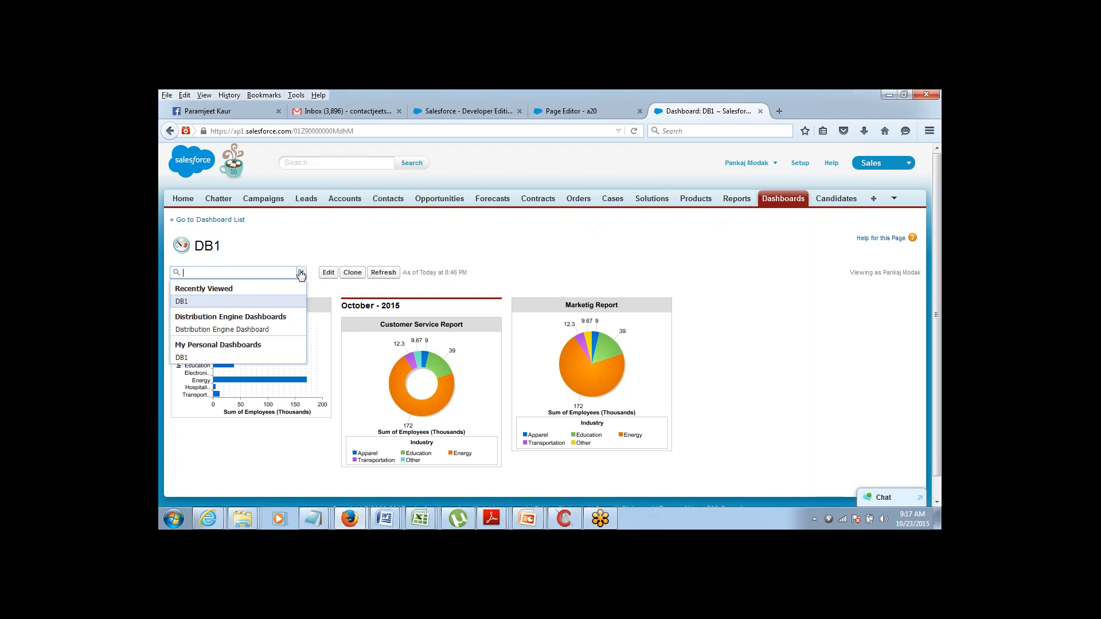
{"action": "left_click", "coordinate": [272, 329]}
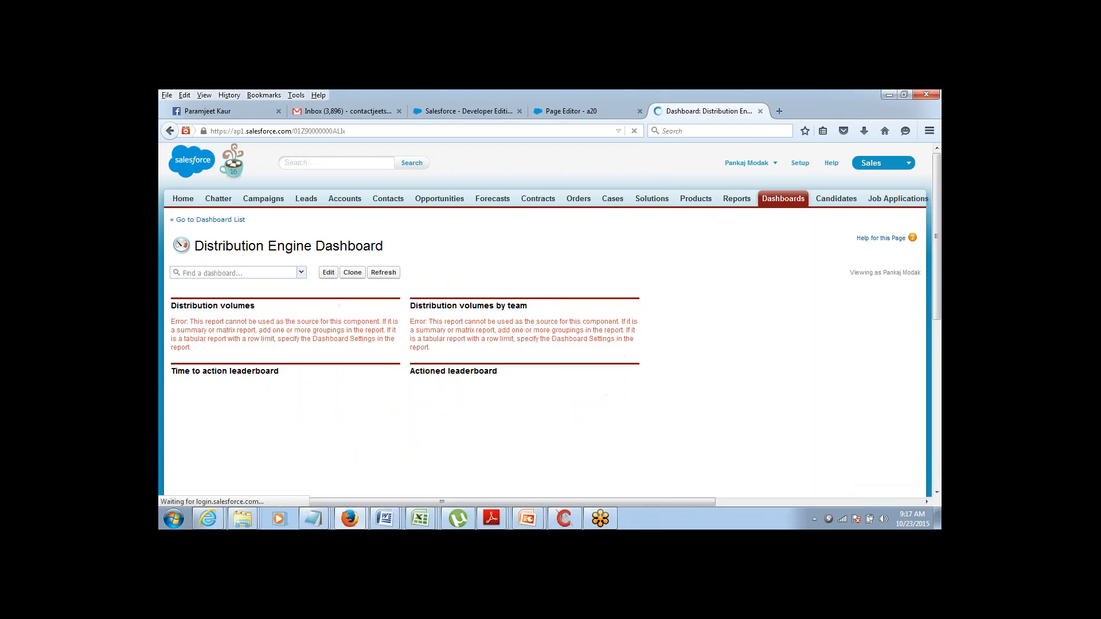
{"action": "left_click", "coordinate": [300, 273]}
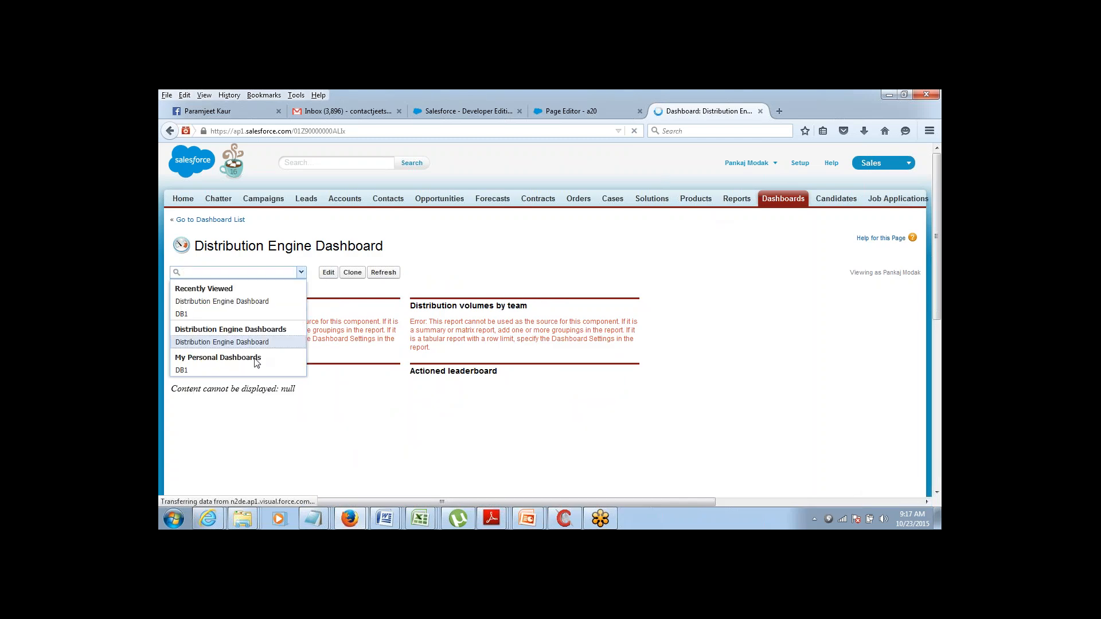
{"action": "left_click", "coordinate": [248, 370]}
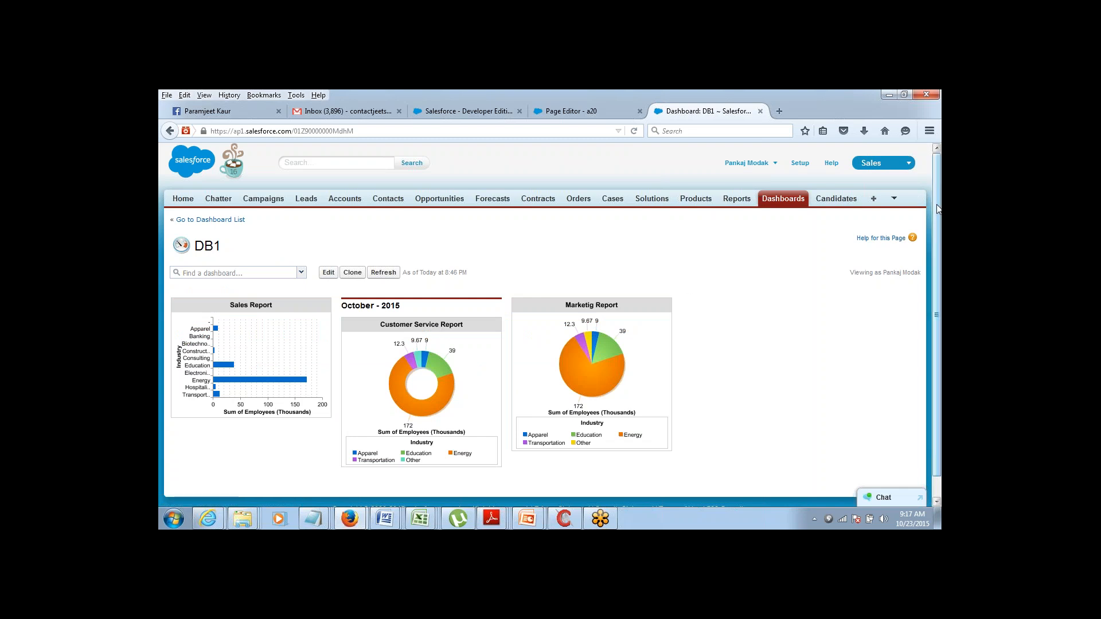
{"action": "scroll", "coordinate": [940, 230], "scroll_direction": "down", "scroll_amount": 1}
{"action": "scroll", "coordinate": [939, 194], "scroll_direction": "up", "scroll_amount": 1}
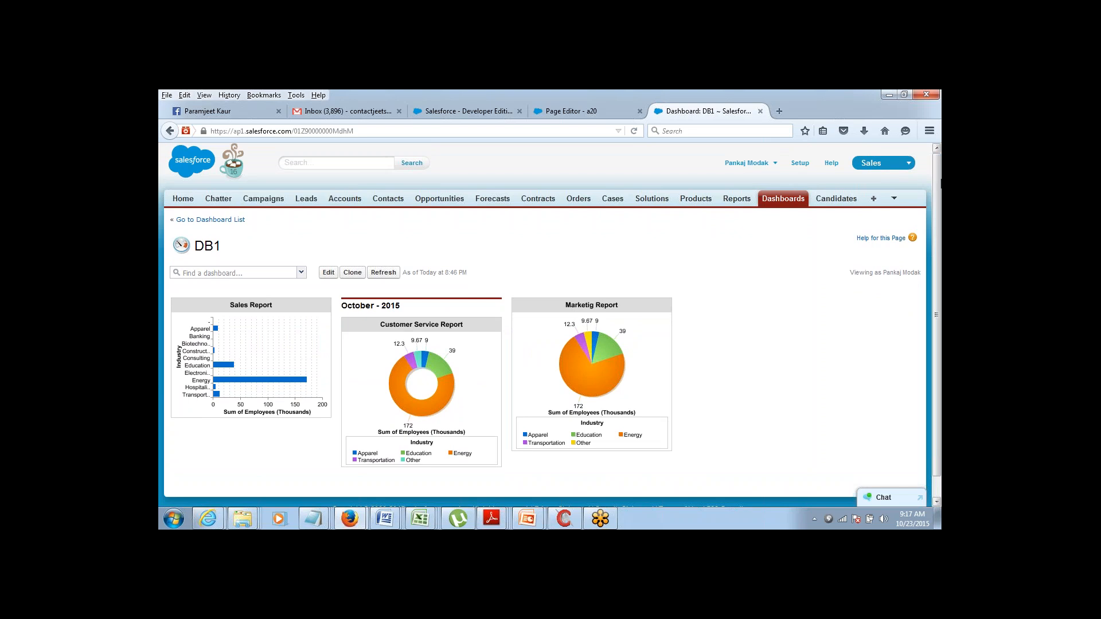
{"action": "scroll", "coordinate": [778, 273], "scroll_direction": "down", "scroll_amount": 1}
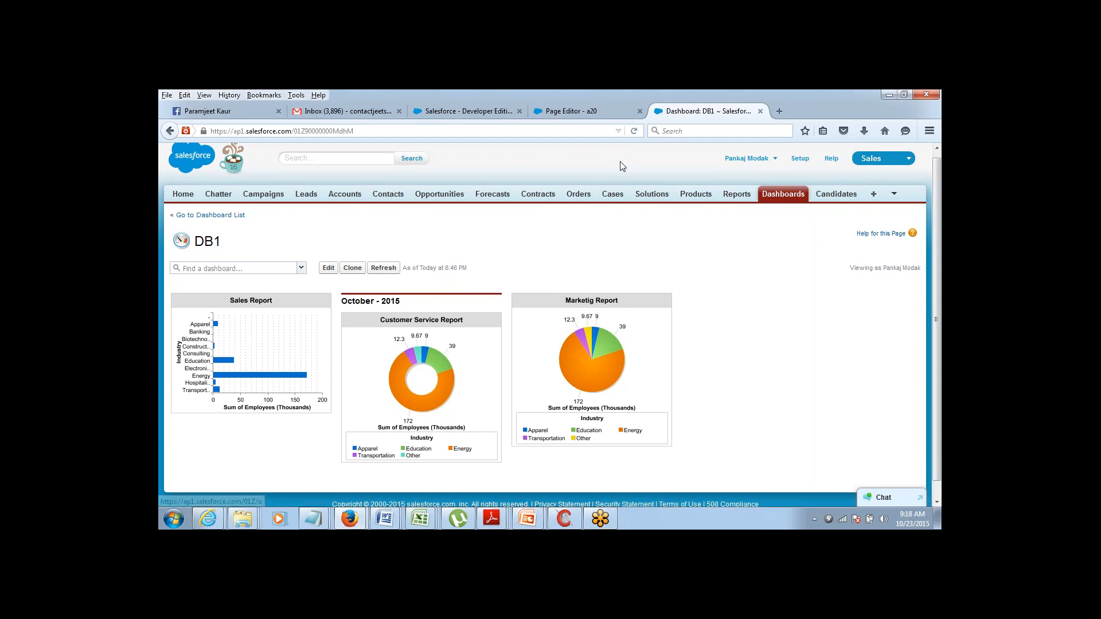
Examine the Salesforce home page from the feed to the calendar and tasks for a dashboard component.
{"action": "left_click", "coordinate": [180, 197]}
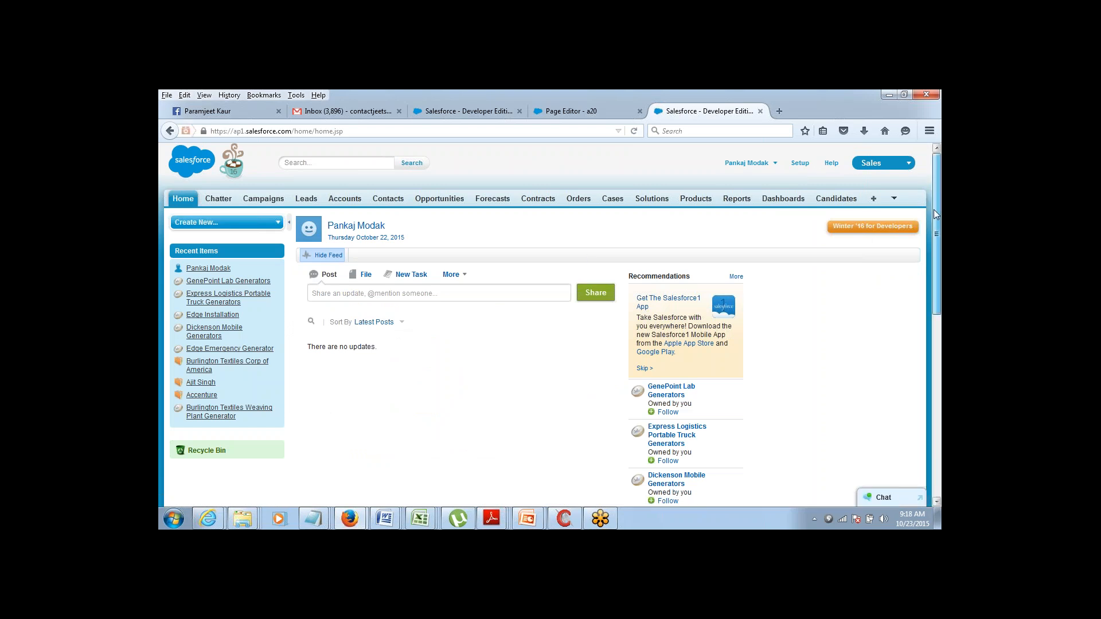
{"action": "scroll", "coordinate": [912, 334], "scroll_direction": "down", "scroll_amount": 5}
{"action": "scroll", "coordinate": [913, 334], "scroll_direction": "down", "scroll_amount": 1}
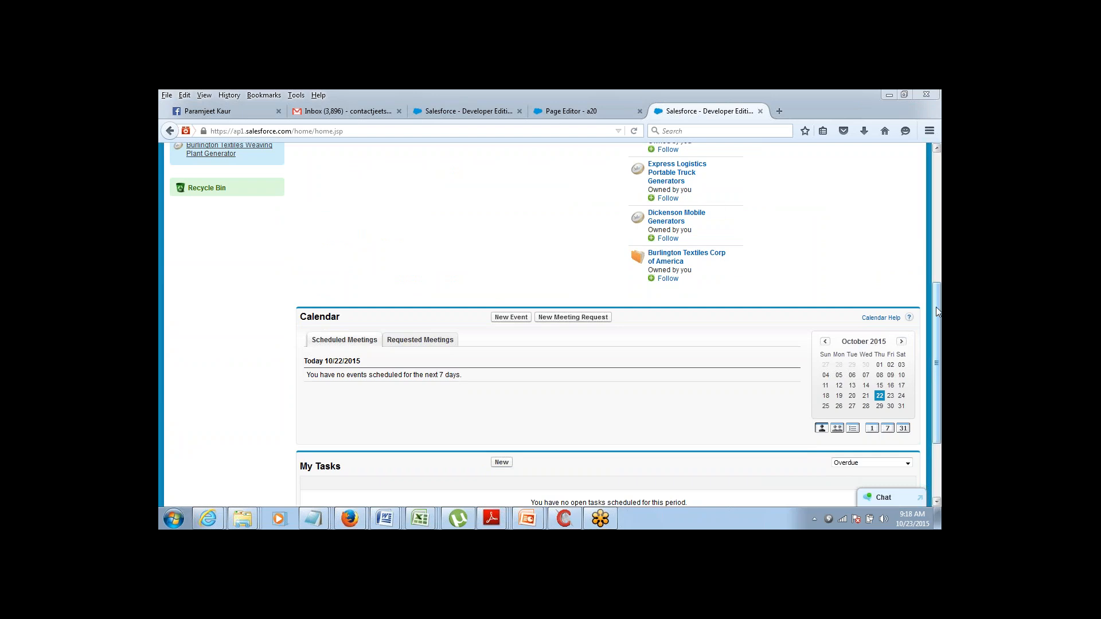
{"action": "left_click_drag", "start_coordinate": [938, 311], "coordinate": [937, 175]}
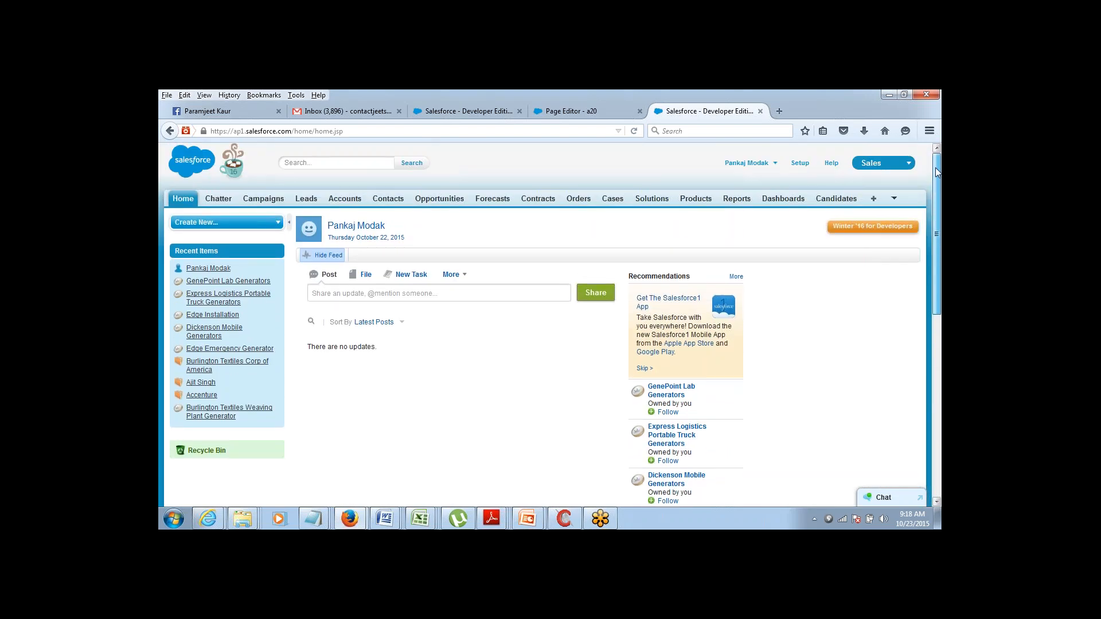
{"action": "left_click_drag", "start_coordinate": [938, 172], "coordinate": [941, 324]}
{"action": "left_click_drag", "start_coordinate": [941, 325], "coordinate": [940, 169]}
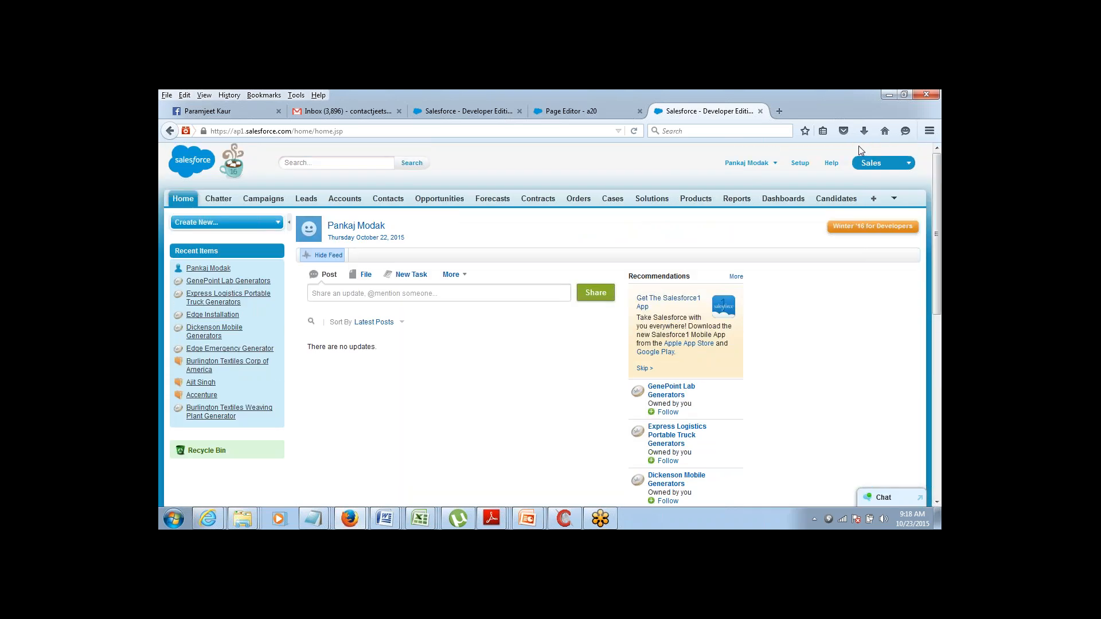
Open the first DE Default home page layout for editing from the Home customization settings in Setup.
{"action": "left_click", "coordinate": [800, 165]}
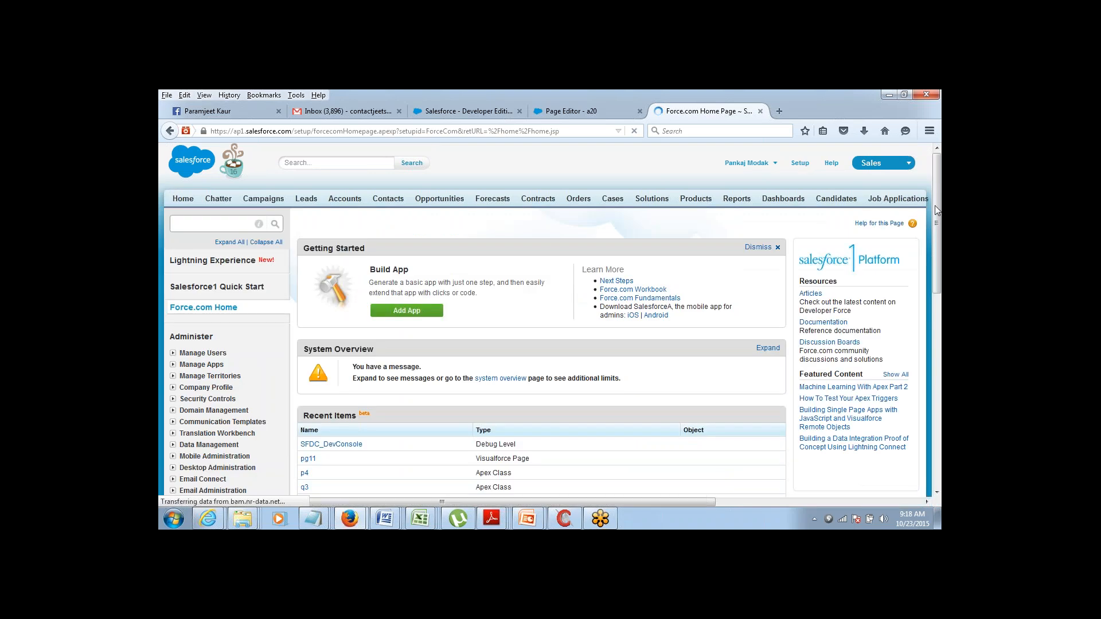
{"action": "scroll", "coordinate": [938, 208], "scroll_direction": "down", "scroll_amount": 6}
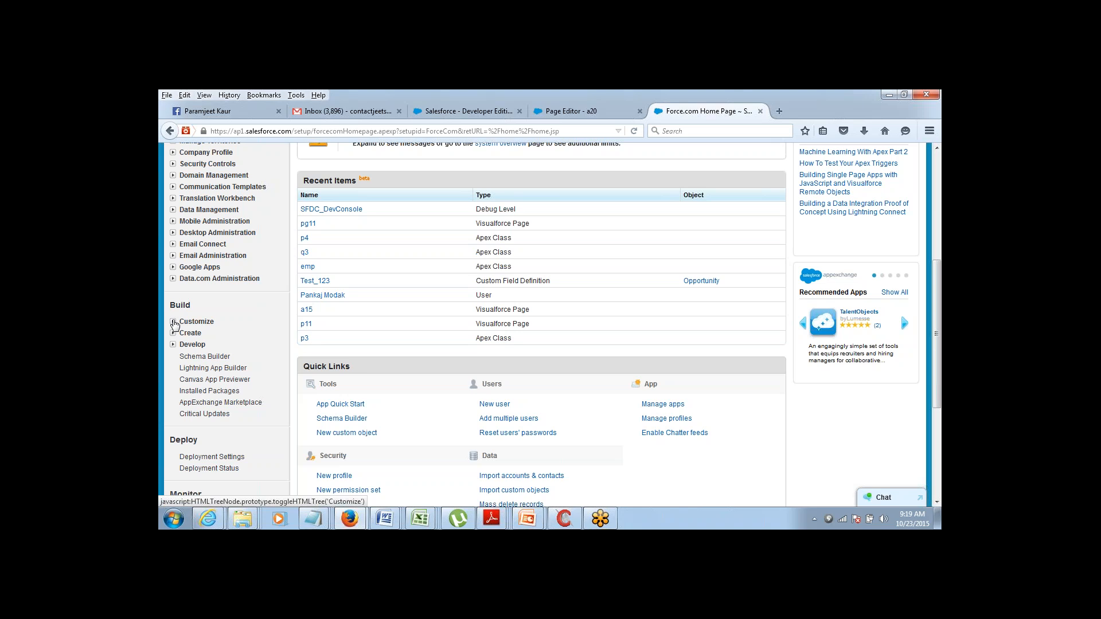
{"action": "left_click", "coordinate": [174, 323]}
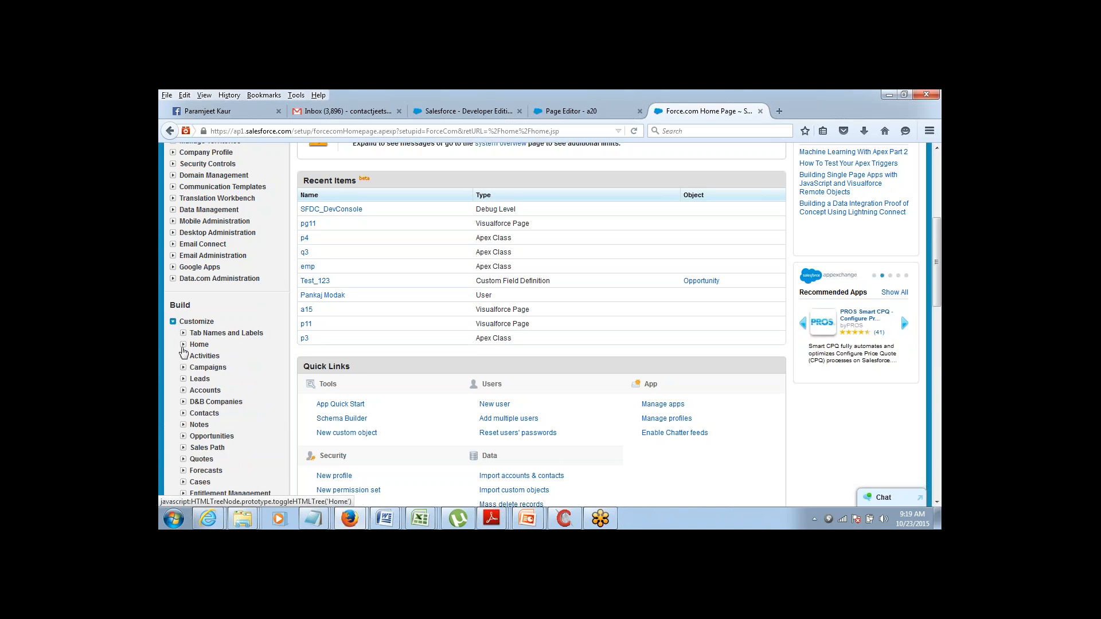
{"action": "left_click", "coordinate": [183, 346]}
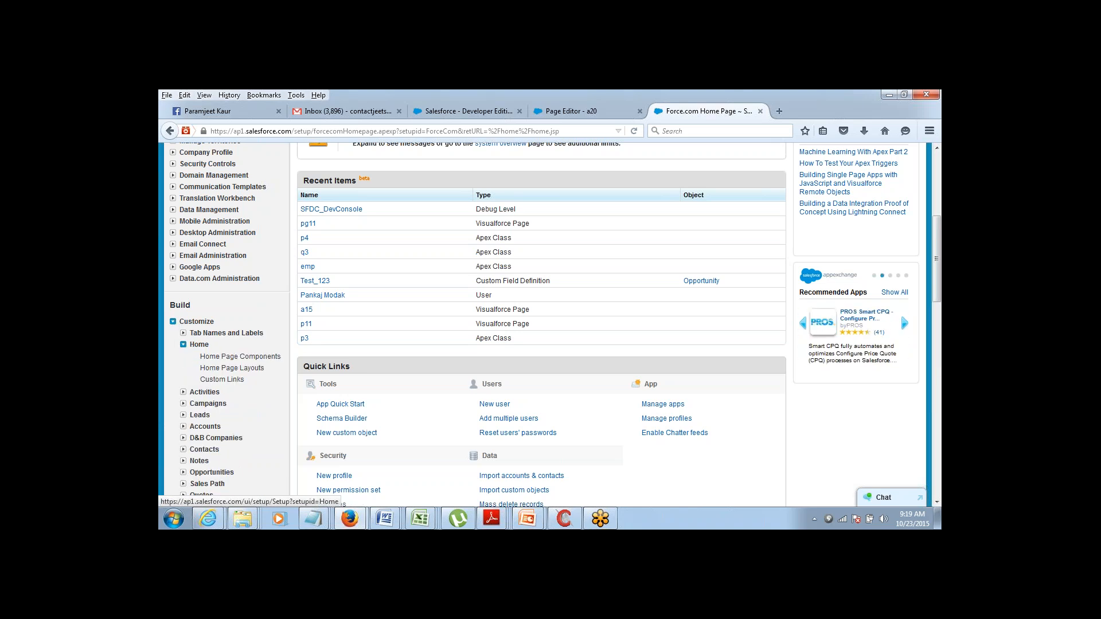
{"action": "left_click", "coordinate": [235, 372]}
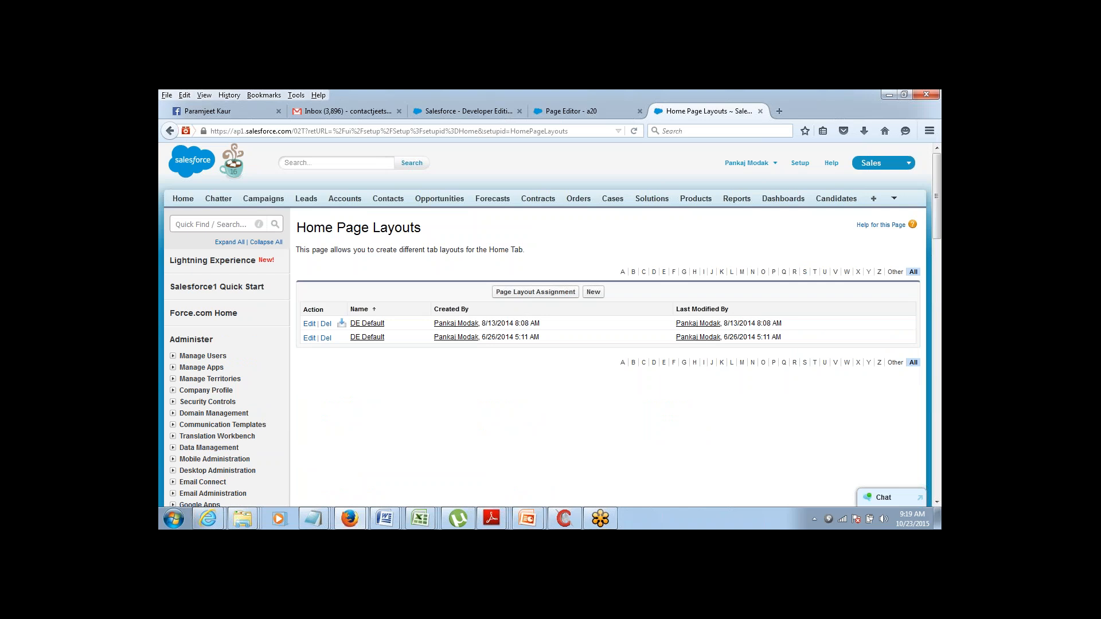
{"action": "left_click", "coordinate": [310, 325]}
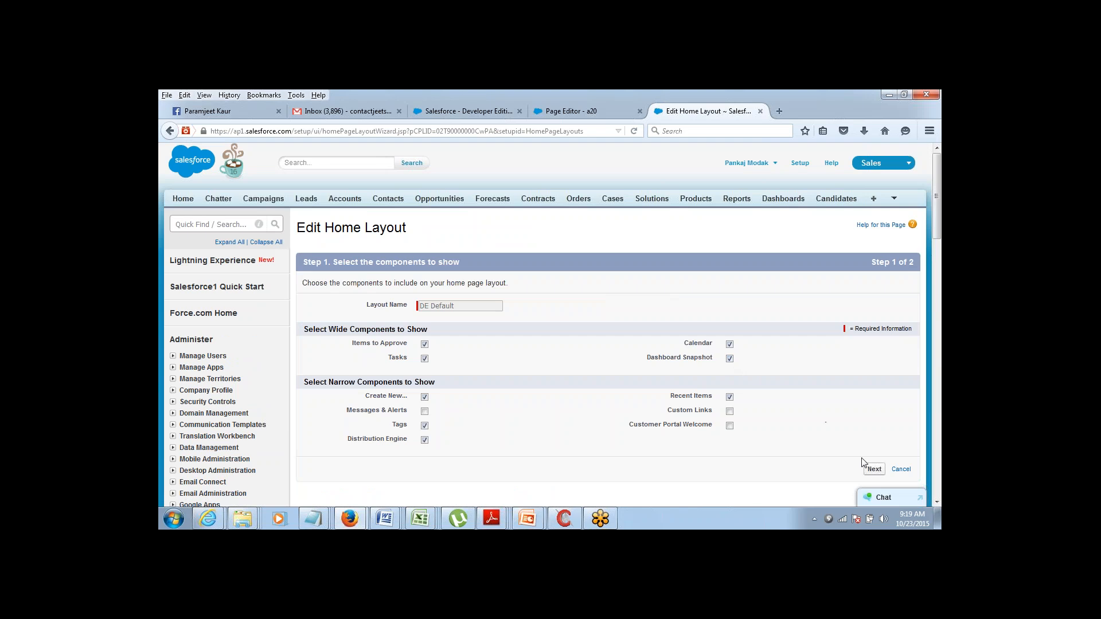
Keep the selected home page components and move Dashboard Snapshot to the top of the wide column.
{"action": "left_click", "coordinate": [874, 469]}
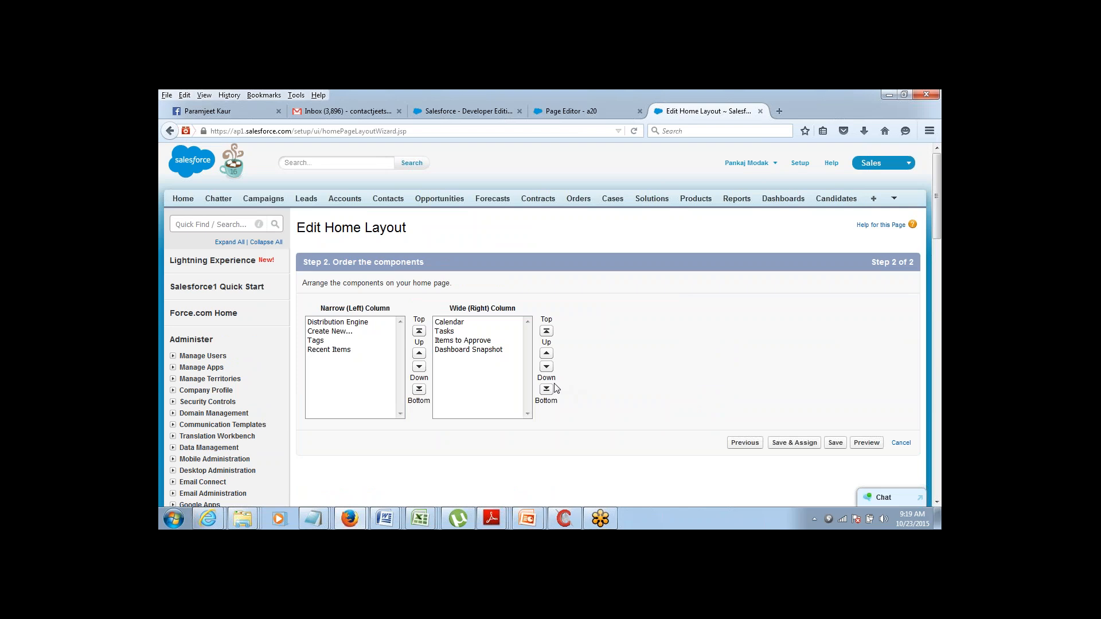
{"action": "left_click", "coordinate": [490, 350]}
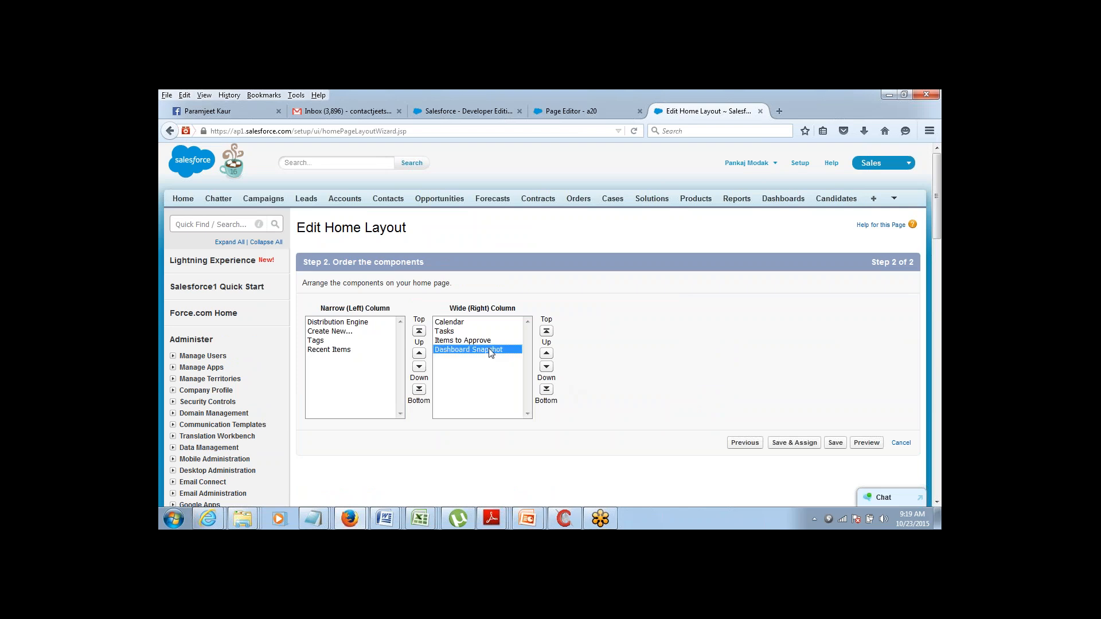
{"action": "left_click", "coordinate": [546, 331]}
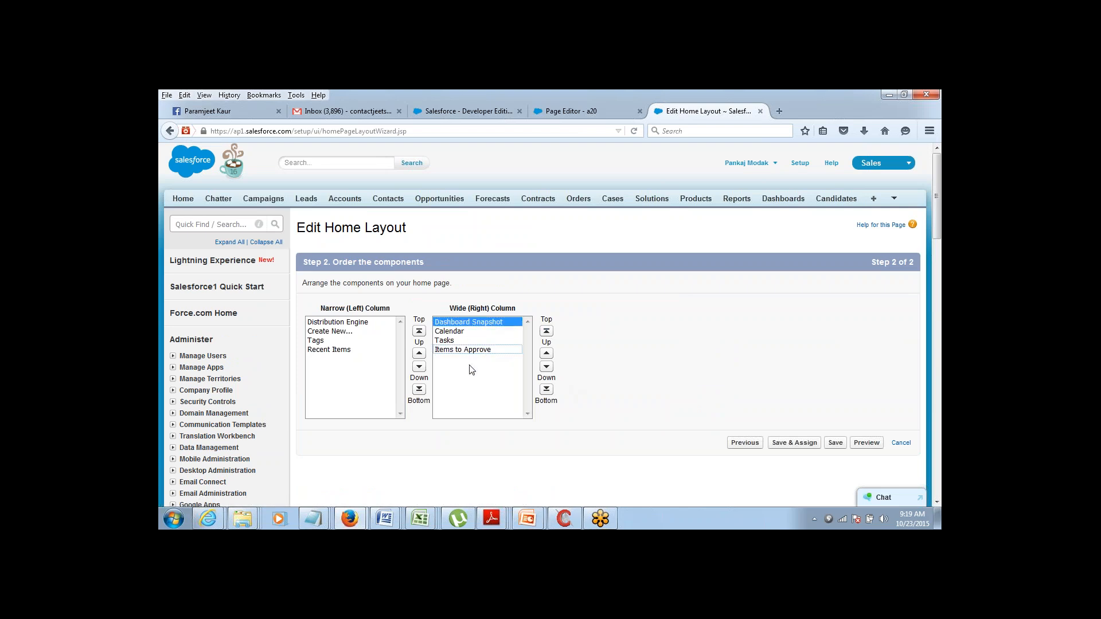
Save the reordered home page layout and check the home page for the dashboard snapshot.
{"action": "left_click", "coordinate": [837, 444]}
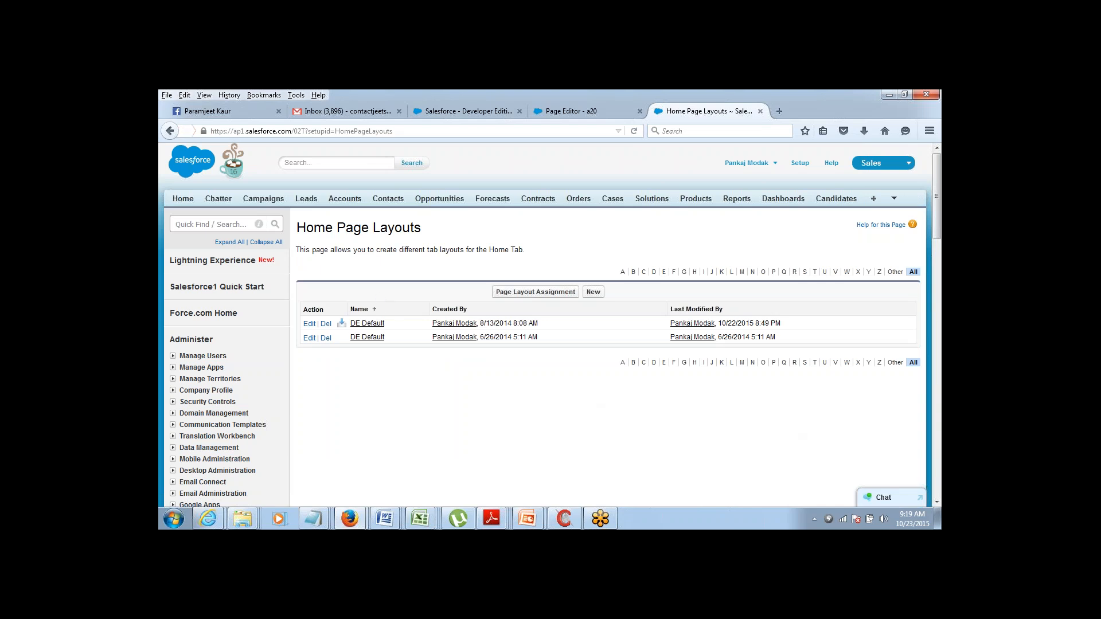
{"action": "left_click", "coordinate": [183, 199]}
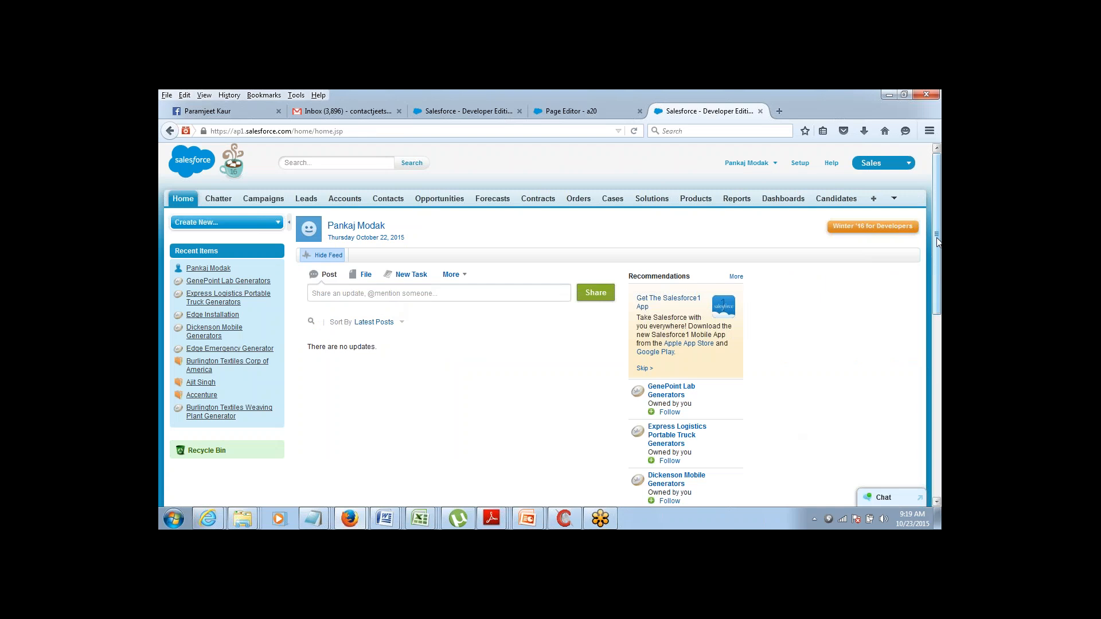
{"action": "left_click_drag", "start_coordinate": [935, 267], "coordinate": [941, 236]}
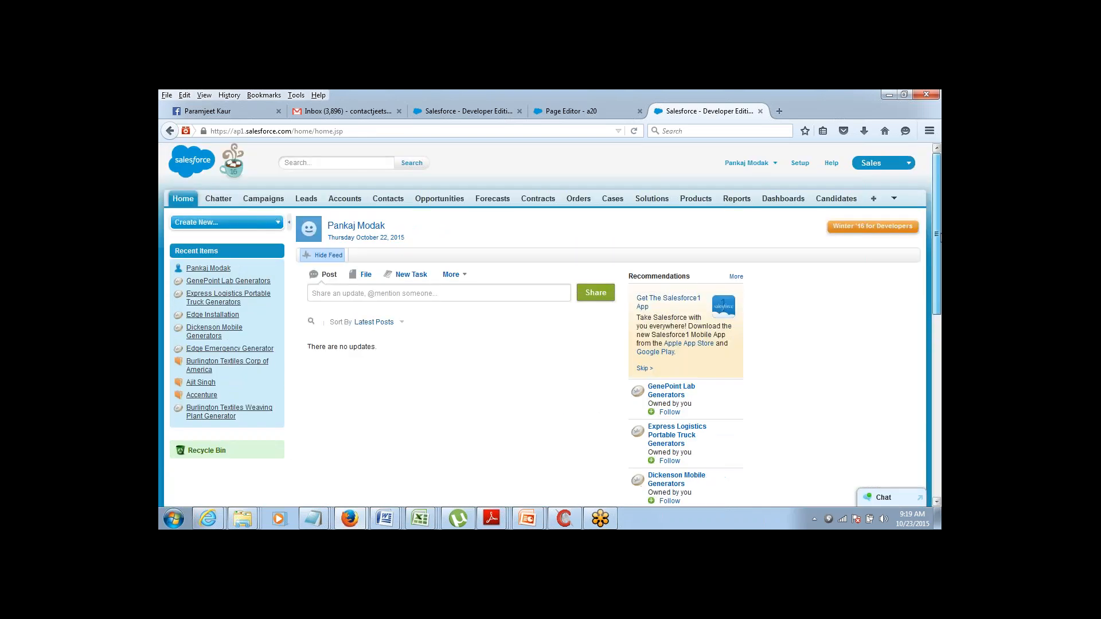
Return to the Home Page Layouts in Setup and open the second DE Default layout for editing.
{"action": "left_click", "coordinate": [801, 164]}
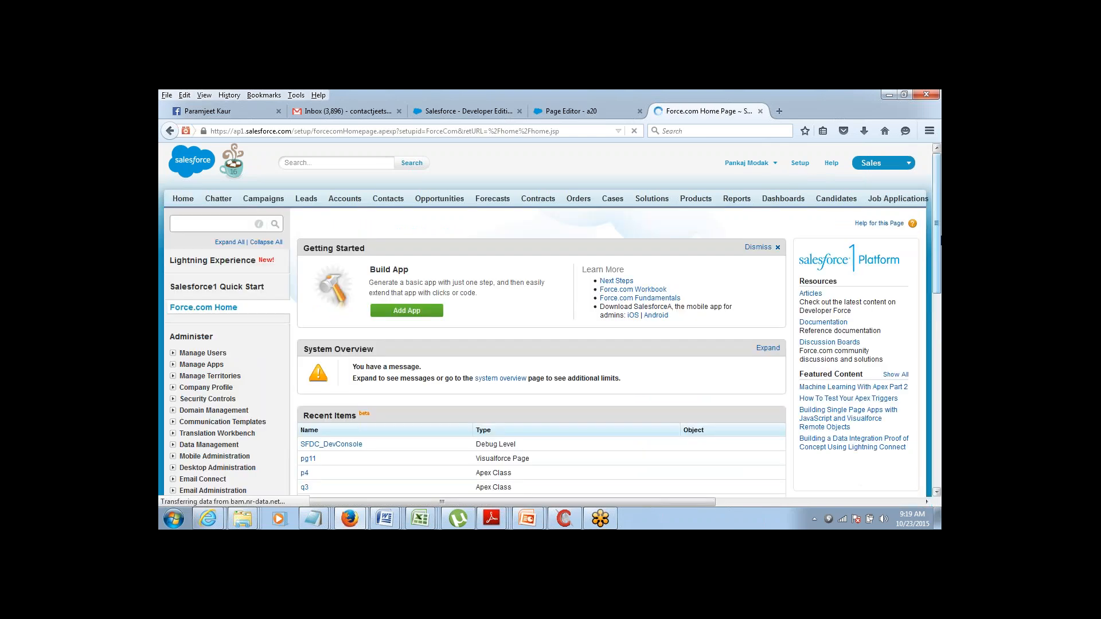
{"action": "left_click_drag", "start_coordinate": [937, 240], "coordinate": [940, 313]}
{"action": "scroll", "coordinate": [607, 303], "scroll_direction": "down", "scroll_amount": 1}
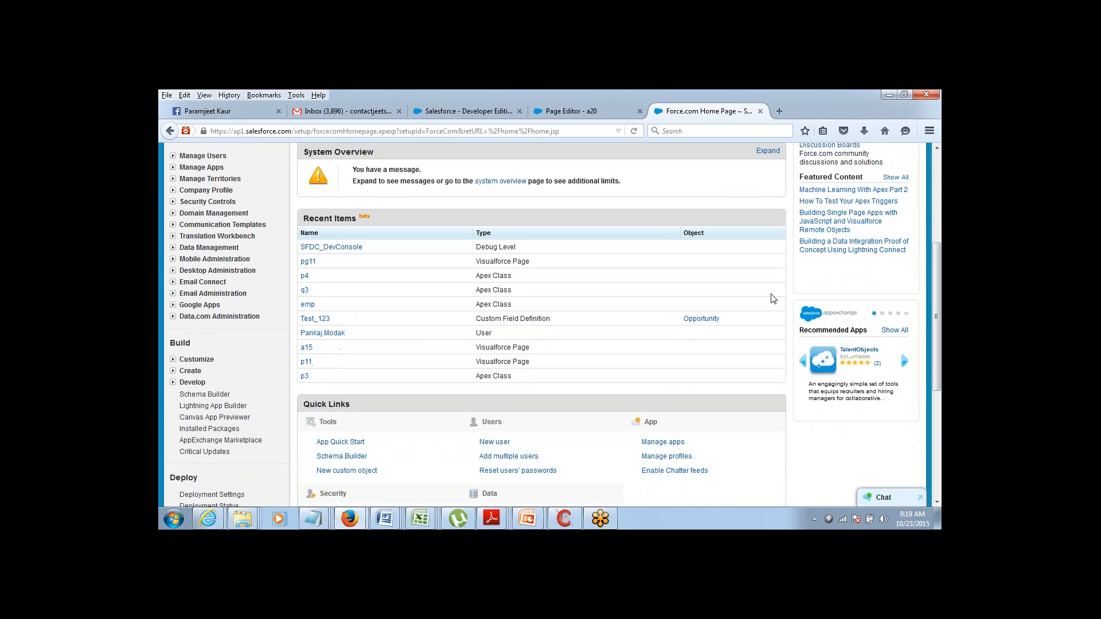
{"action": "left_click", "coordinate": [173, 360]}
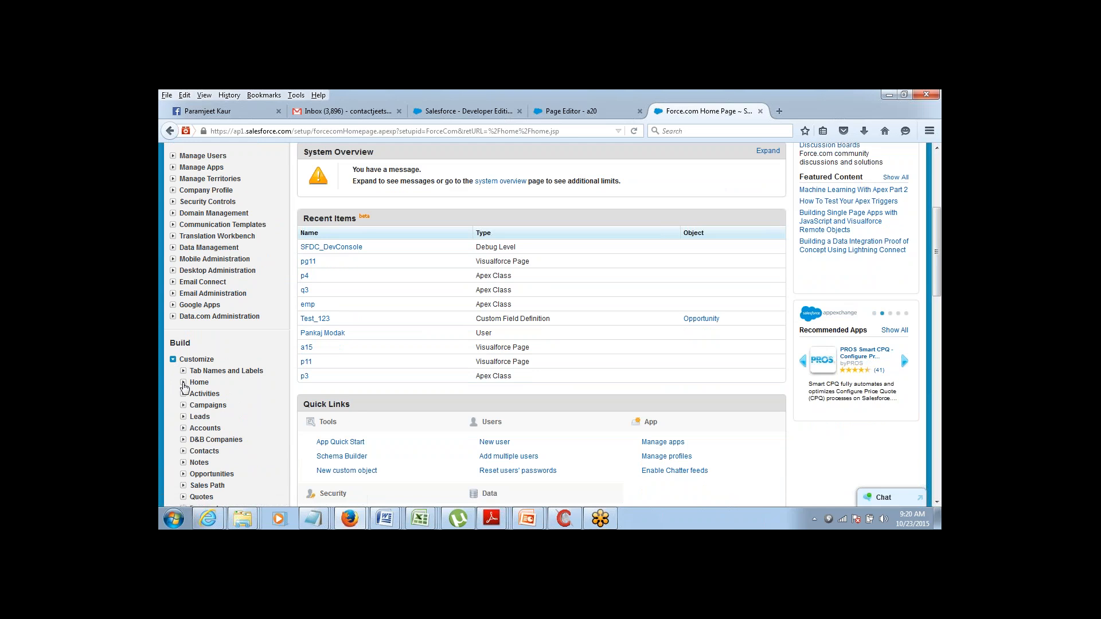
{"action": "left_click", "coordinate": [183, 382]}
{"action": "left_click", "coordinate": [217, 407]}
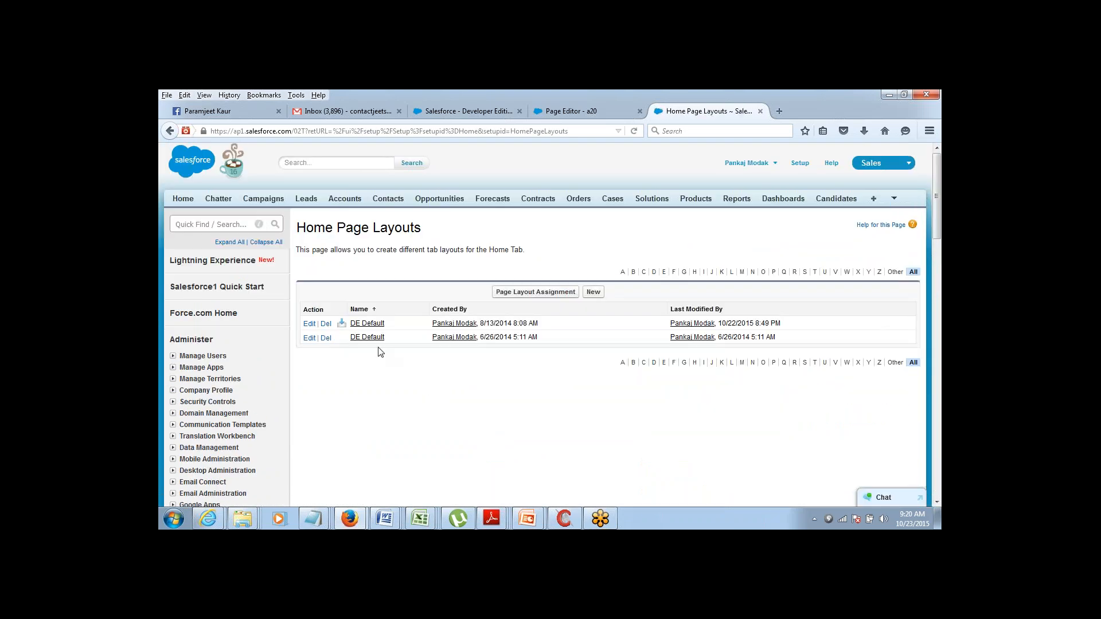
{"action": "left_click", "coordinate": [309, 337]}
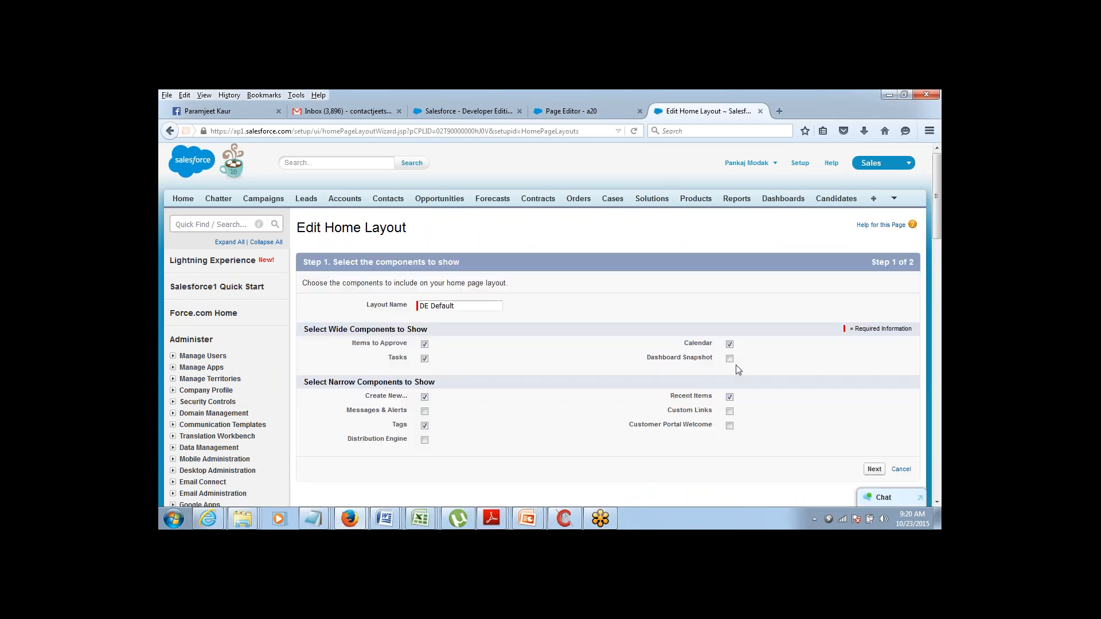
Include Dashboard Snapshot in the second DE Default layout, move it to the top of the wide column, and save the layout.
{"action": "left_click", "coordinate": [876, 471]}
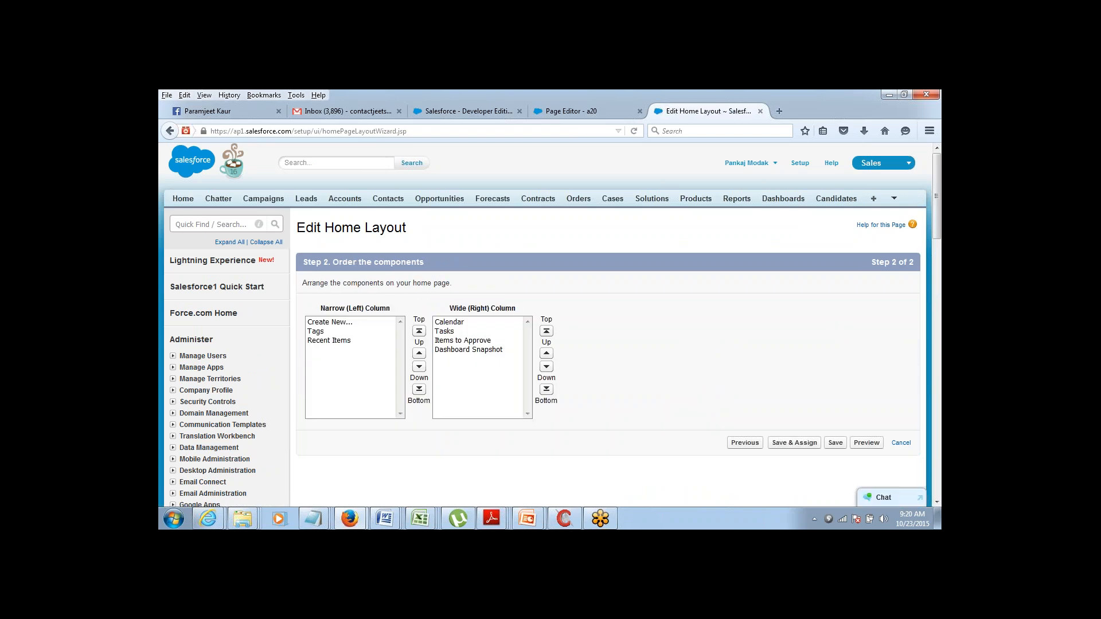
{"action": "left_click", "coordinate": [454, 351]}
{"action": "left_click", "coordinate": [546, 331]}
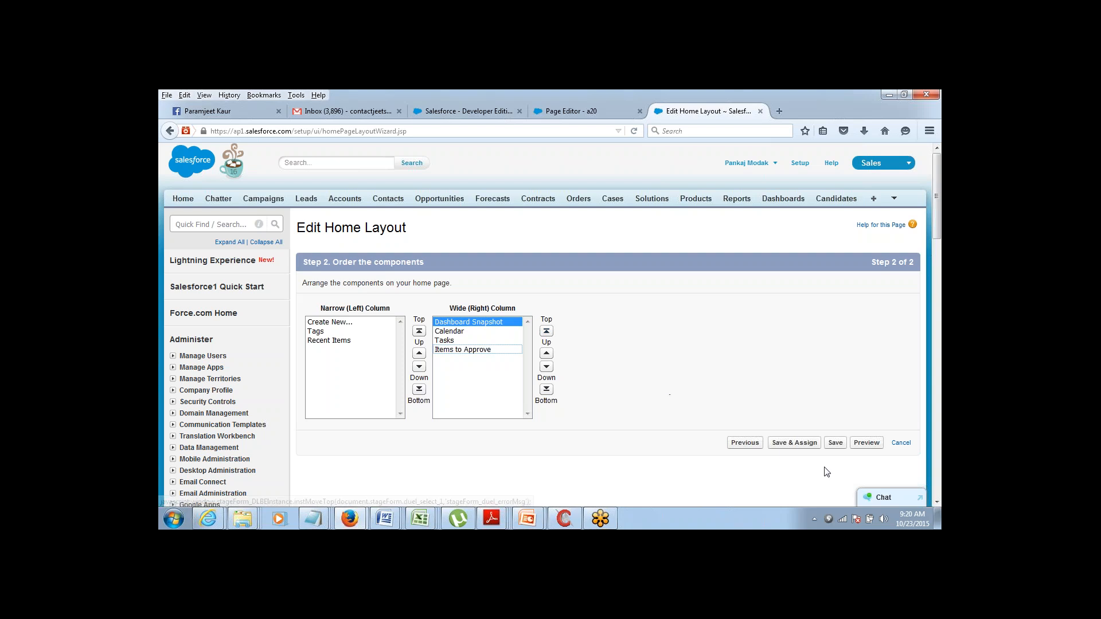
{"action": "left_click", "coordinate": [835, 443]}
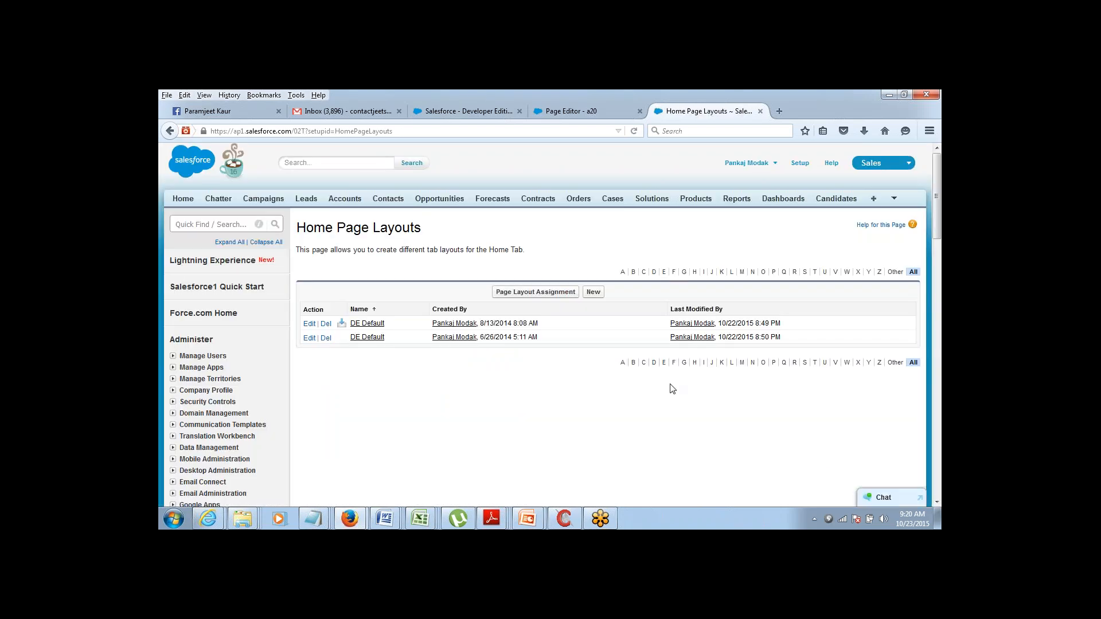
View the Dashboard section with its charts on the home page and dismiss the Windows activation notification.
{"action": "left_click", "coordinate": [183, 198]}
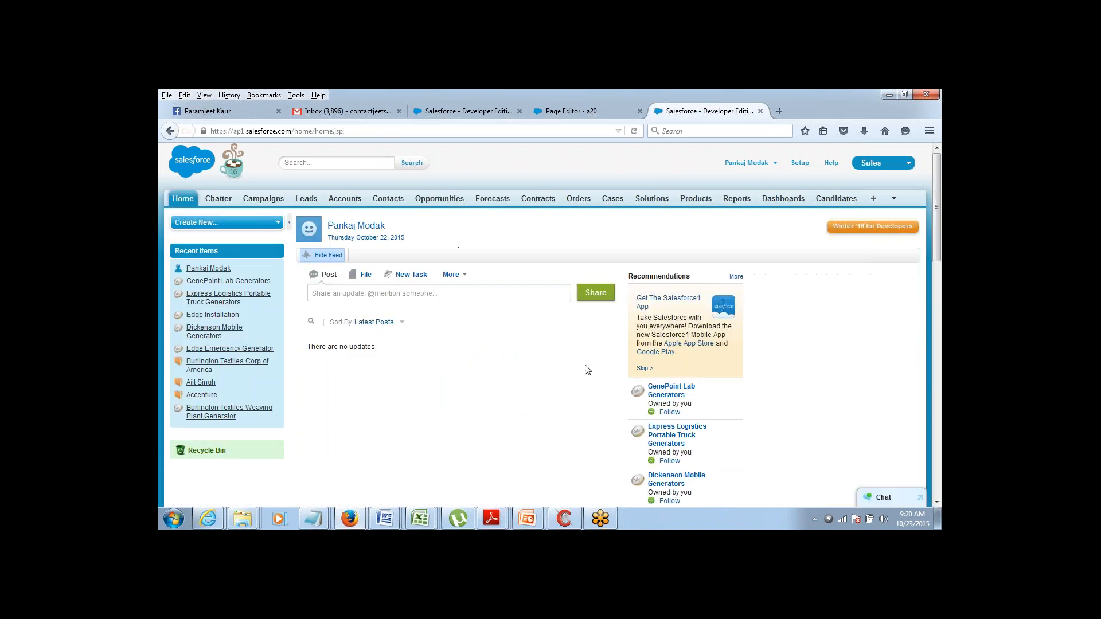
{"action": "left_click_drag", "start_coordinate": [940, 253], "coordinate": [940, 377]}
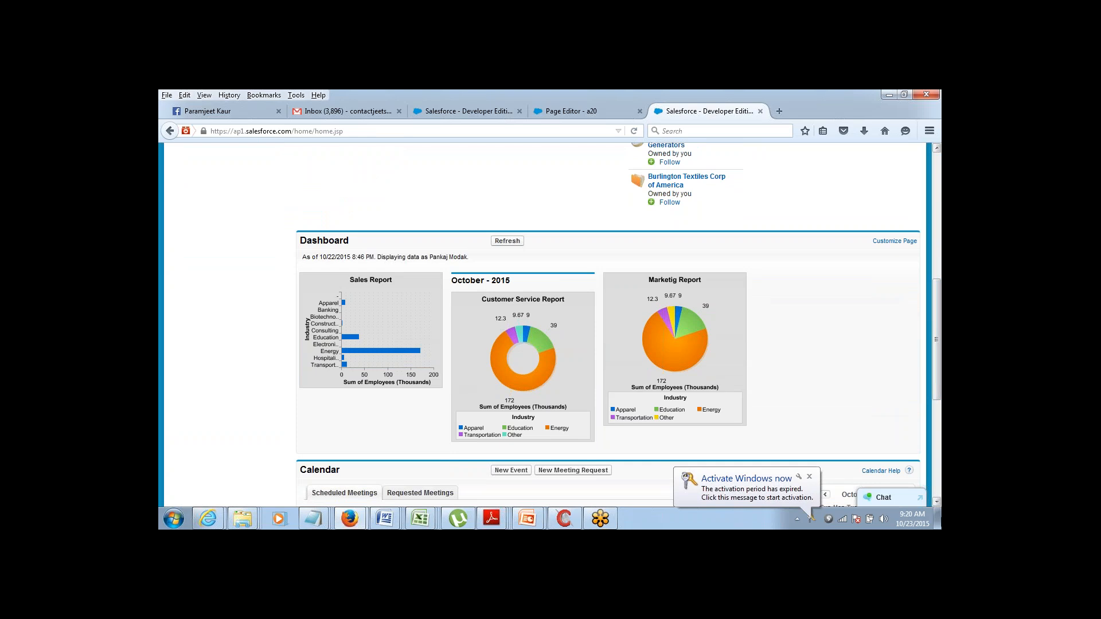
{"action": "left_click", "coordinate": [809, 478]}
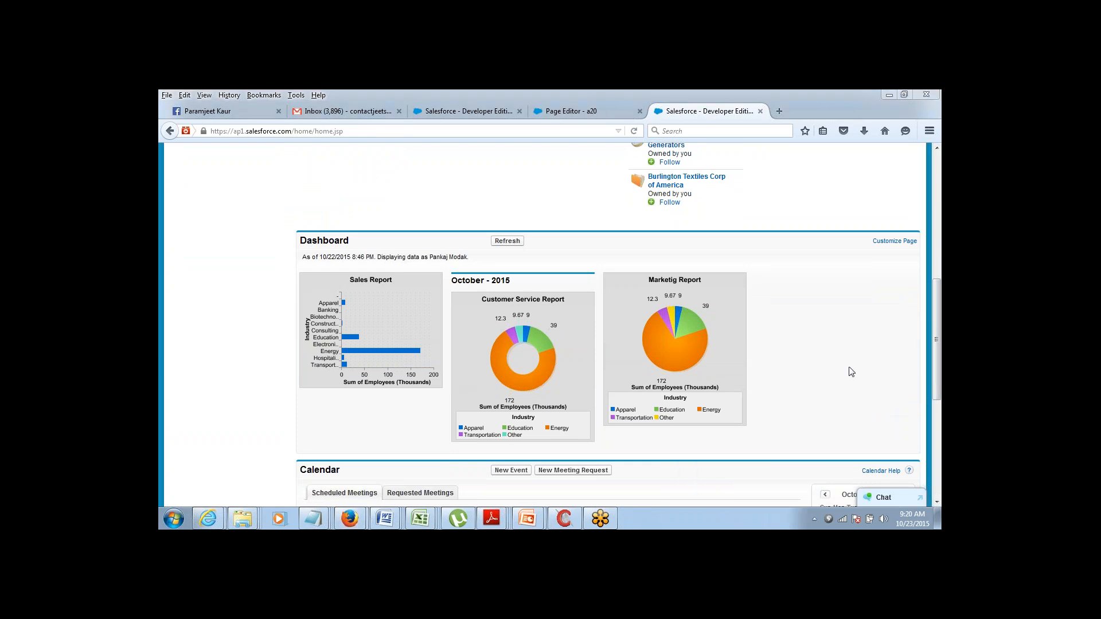
Customize the home page so the dashboard snapshot shows data from the personal dashboard DB1, and save the setting.
{"action": "left_click", "coordinate": [902, 243]}
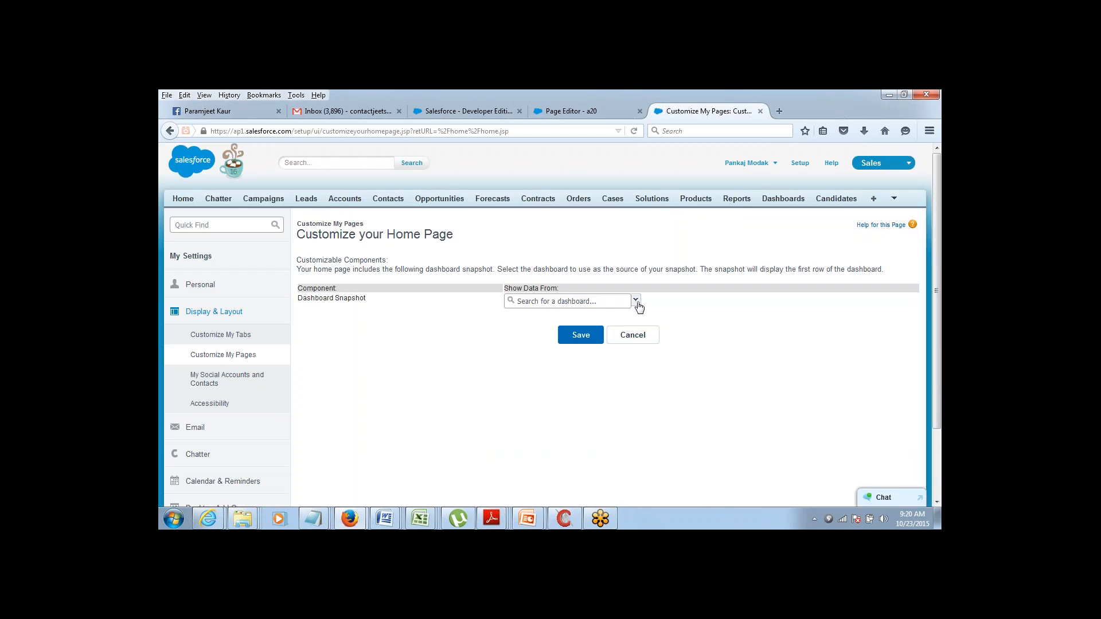
{"action": "left_click", "coordinate": [636, 301]}
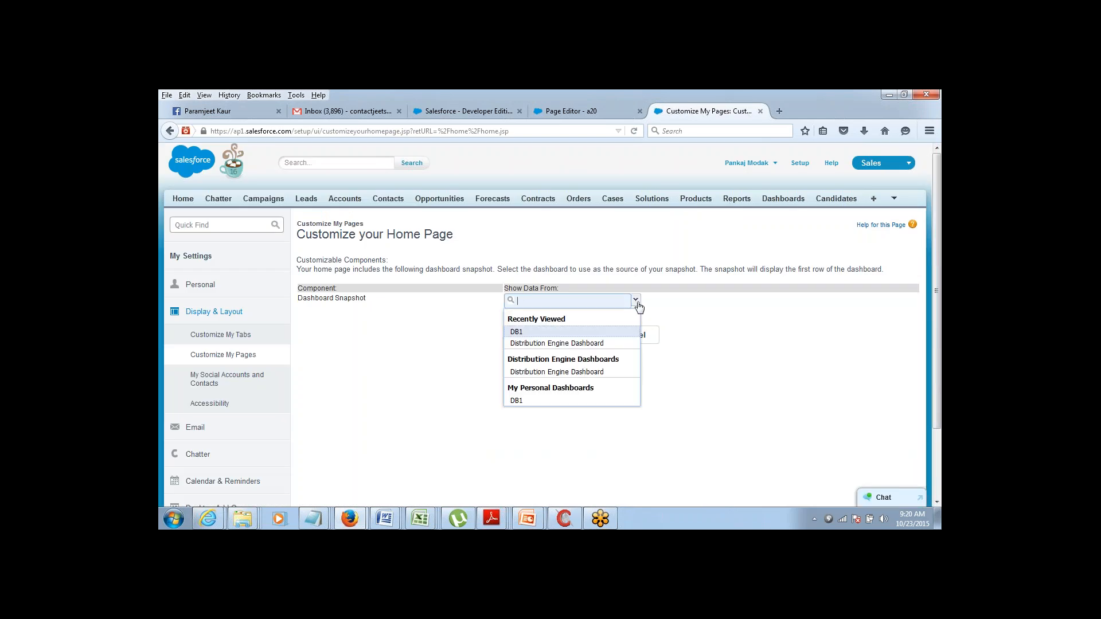
{"action": "left_click", "coordinate": [580, 401]}
{"action": "left_click", "coordinate": [590, 343]}
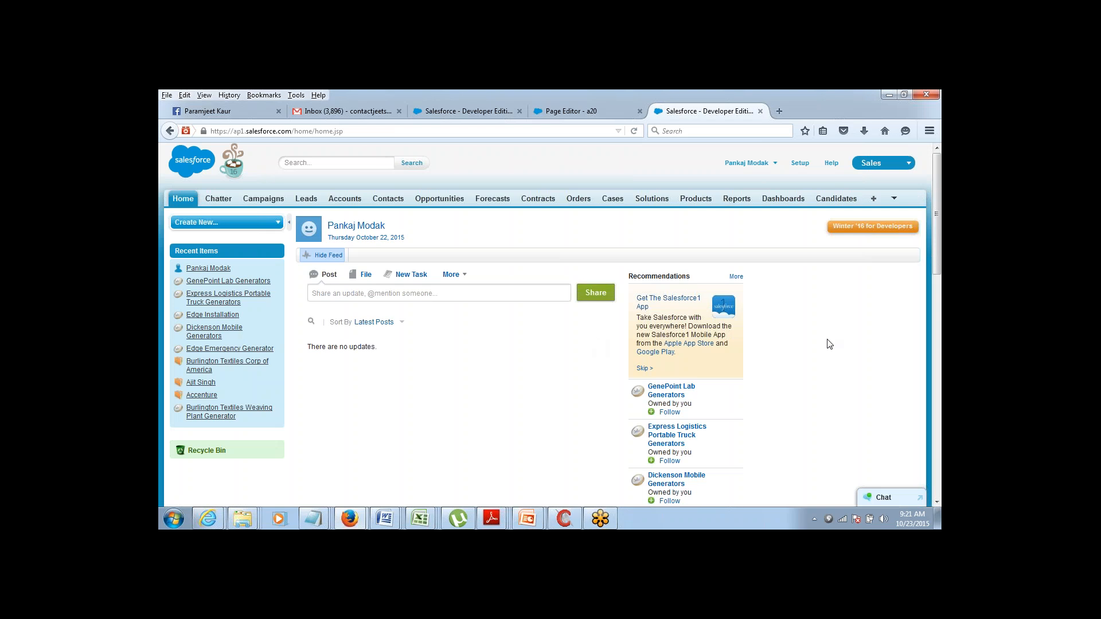
Review the home page with its dashboard snapshot and return to the top of the page.
{"action": "mouse_move", "coordinate": [937, 269]}
{"action": "left_mouse_down"}
{"action": "mouse_move", "coordinate": [935, 470]}
{"action": "mouse_move", "coordinate": [940, 248]}
{"action": "left_mouse_up"}
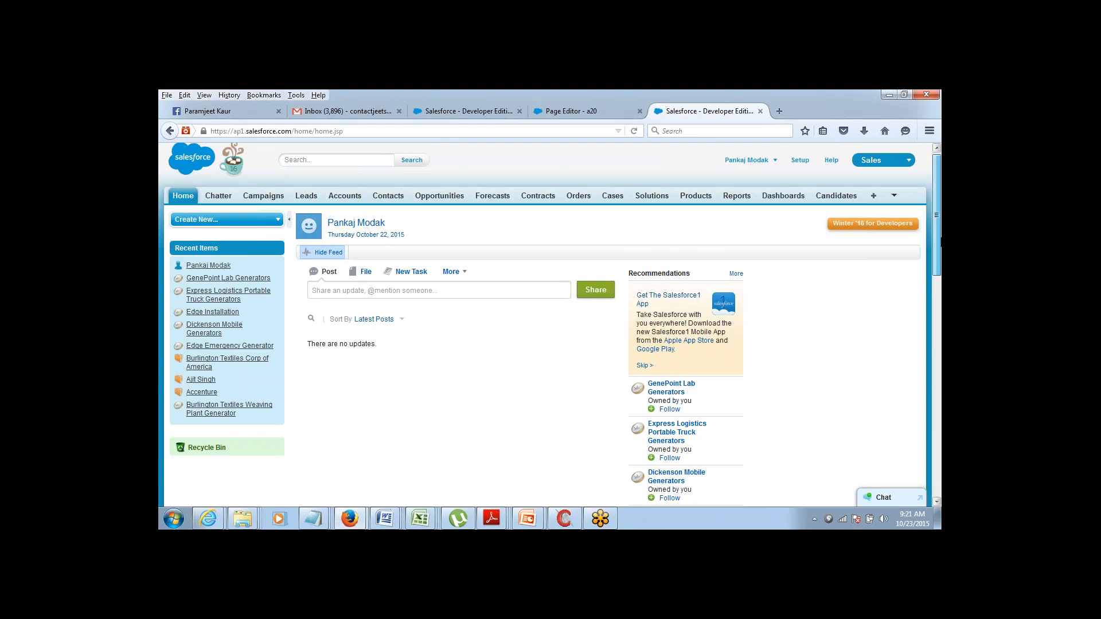
{"action": "left_click_drag", "start_coordinate": [938, 242], "coordinate": [941, 186]}
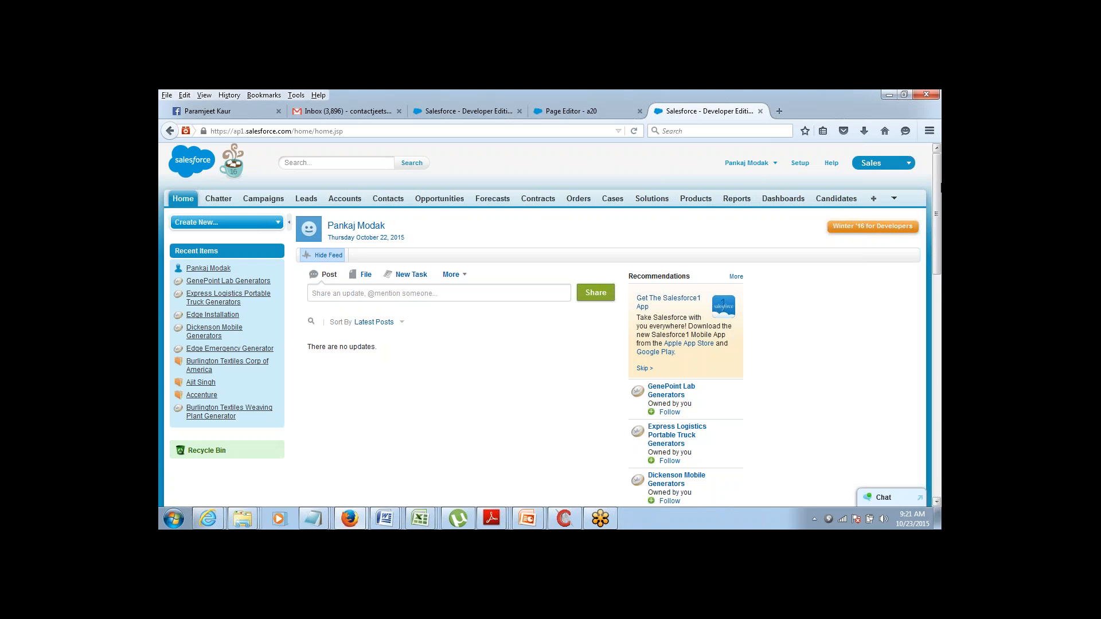
{"action": "mouse_move", "coordinate": [940, 187]}
{"action": "left_mouse_down"}
{"action": "mouse_move", "coordinate": [941, 198]}
{"action": "mouse_move", "coordinate": [940, 171]}
{"action": "left_mouse_up"}
Switch to the untitled Notepad notes and add the line "Customiztion of UI" below the dashboard notes.
{"action": "mouse_move", "coordinate": [312, 518]}
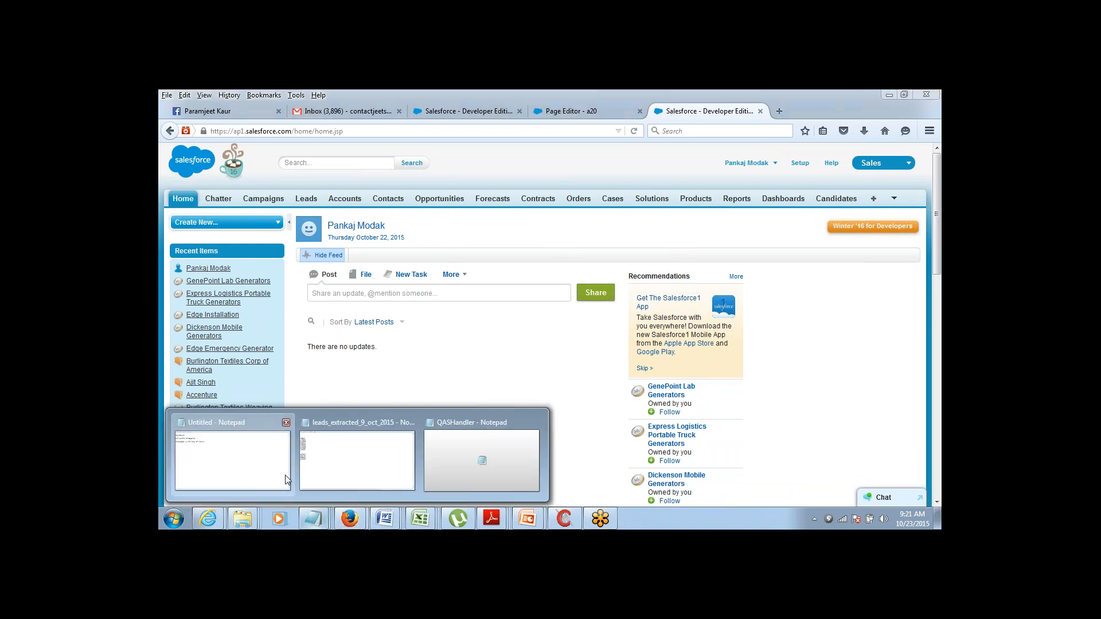
{"action": "left_click", "coordinate": [241, 458]}
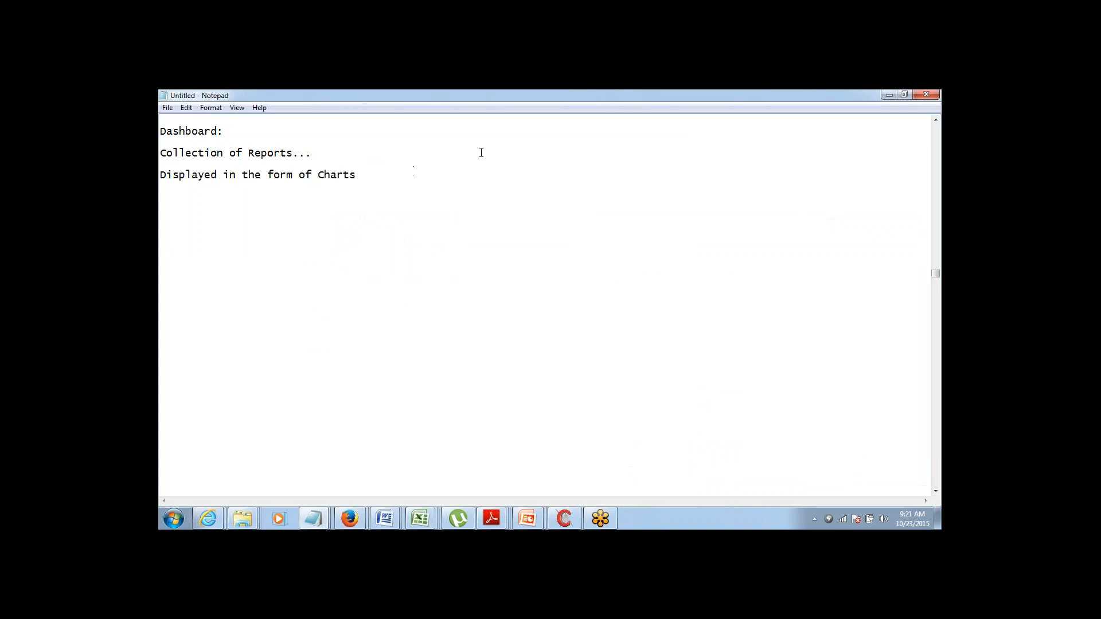
{"action": "left_click", "coordinate": [445, 109]}
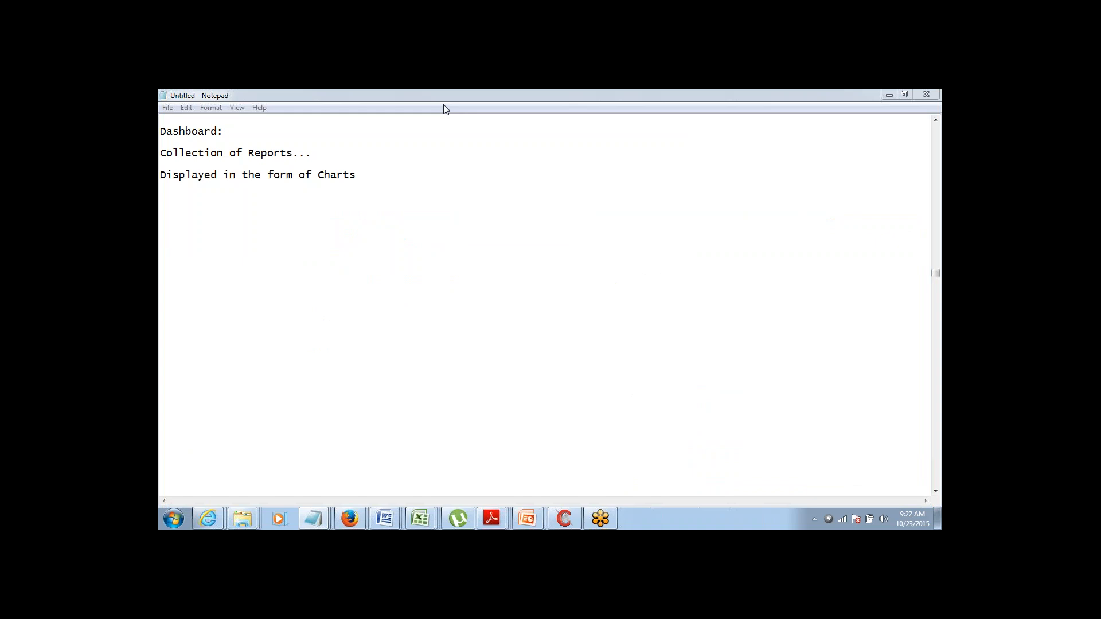
{"action": "left_click", "coordinate": [364, 172]}
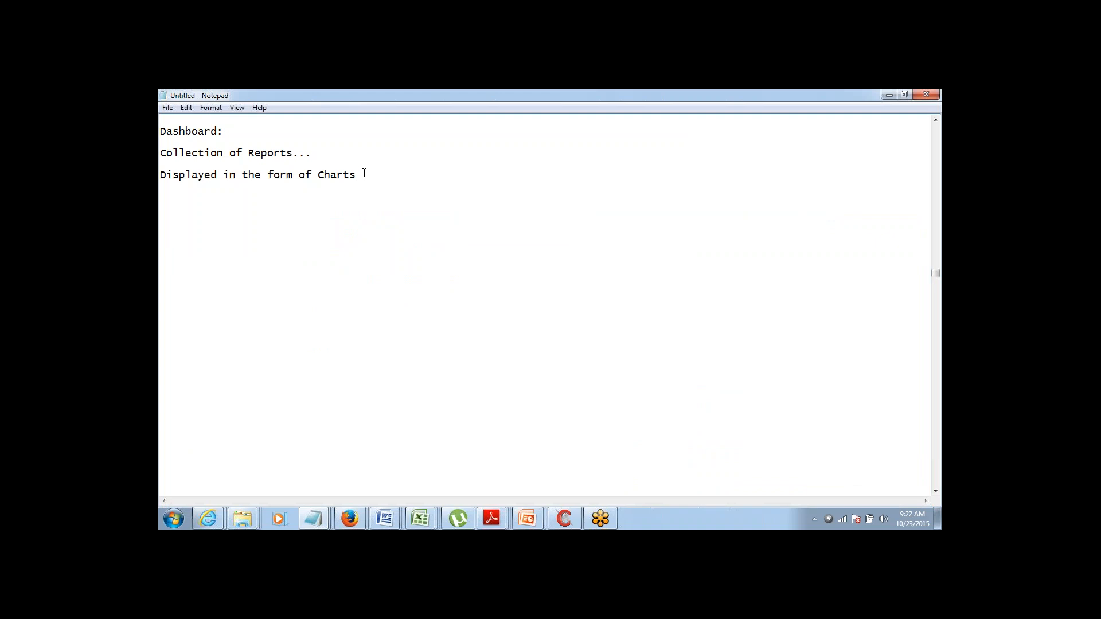
{"action": "key", "text": "Return"}
{"action": "key", "text": "Return"}
{"action": "type", "text": "Customiztion of UI"}
{"action": "key", "text": "ctrl+shift+Left"}
{"action": "key", "text": "ctrl+shift+Left"}
{"action": "key", "text": "ctrl+shift+Left"}
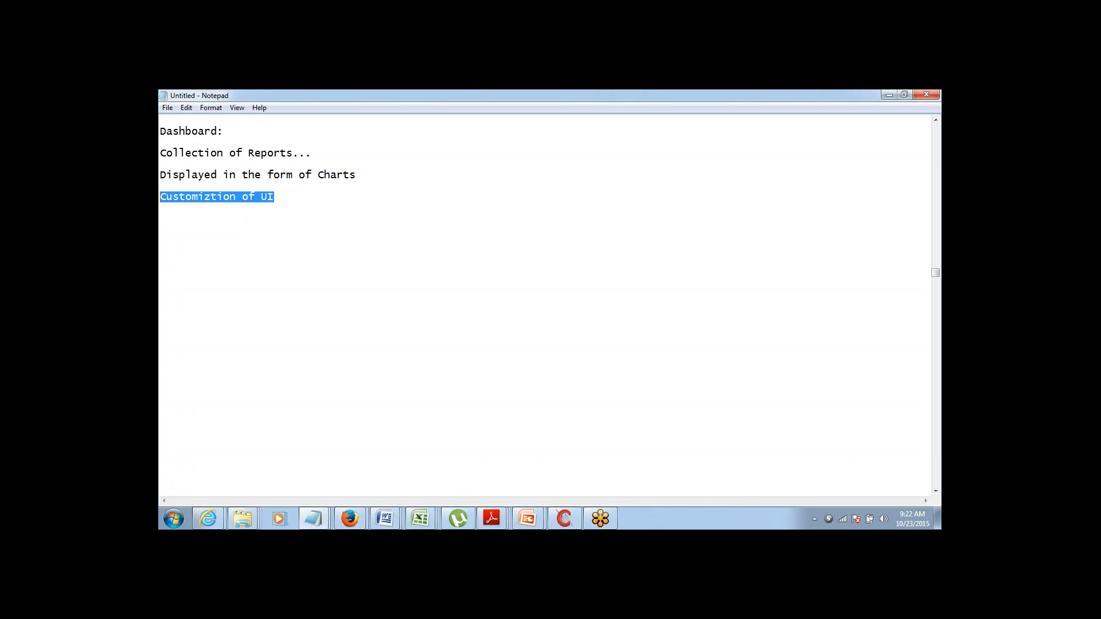
{"action": "key", "text": "End"}
{"action": "key", "text": "ctrl+shift+Left"}
{"action": "key", "text": "ctrl+shift+Left"}
{"action": "key", "text": "ctrl+shift+Left"}
{"action": "key", "text": "End"}
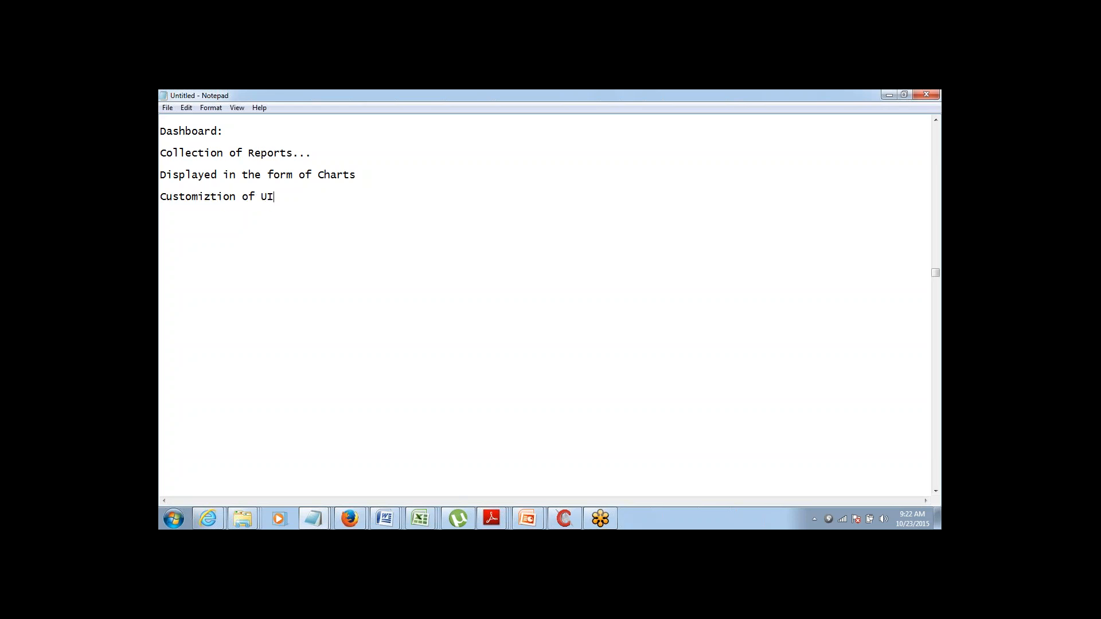
Add the heading "Page Layouts:" on a new line at the end of the notes.
{"action": "key", "text": "Return"}
{"action": "key", "text": "Return"}
{"action": "type", "text": "Page Layouts:"}
Switch to Salesforce in Firefox, open the Burlington Textiles Corp of America account, and examine its detail fields and related lists.
{"action": "mouse_move", "coordinate": [350, 519]}
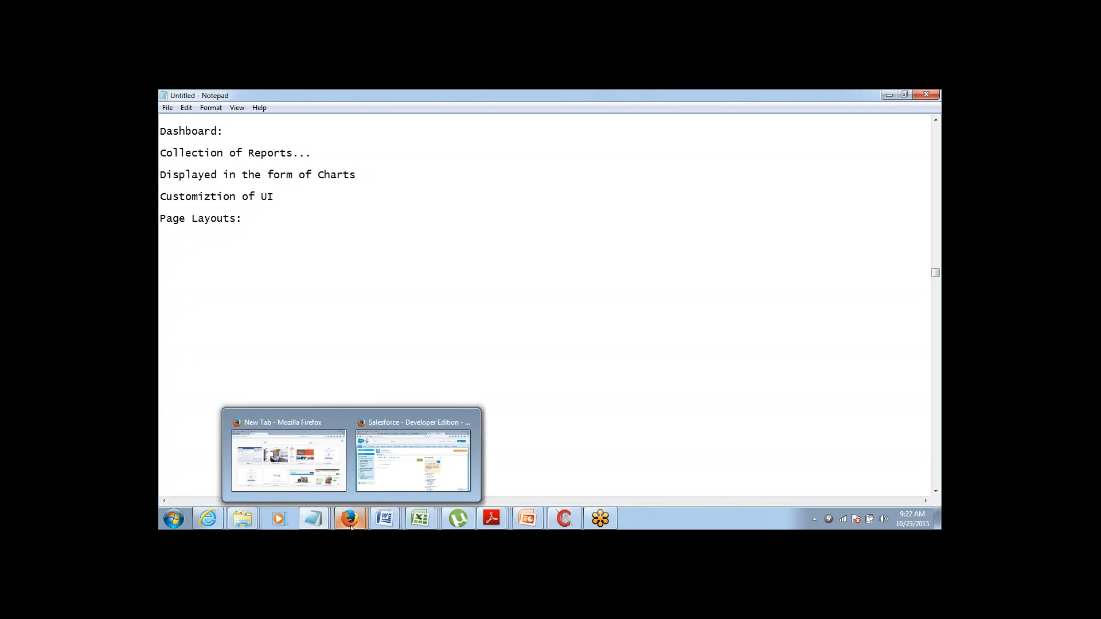
{"action": "left_click", "coordinate": [418, 470]}
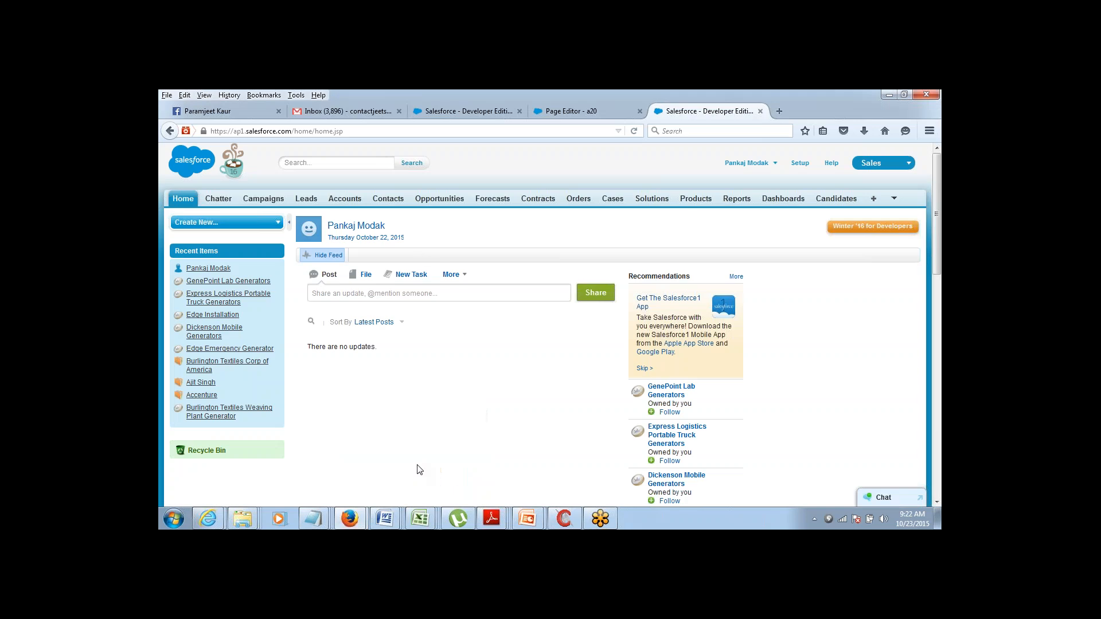
{"action": "left_click", "coordinate": [351, 200]}
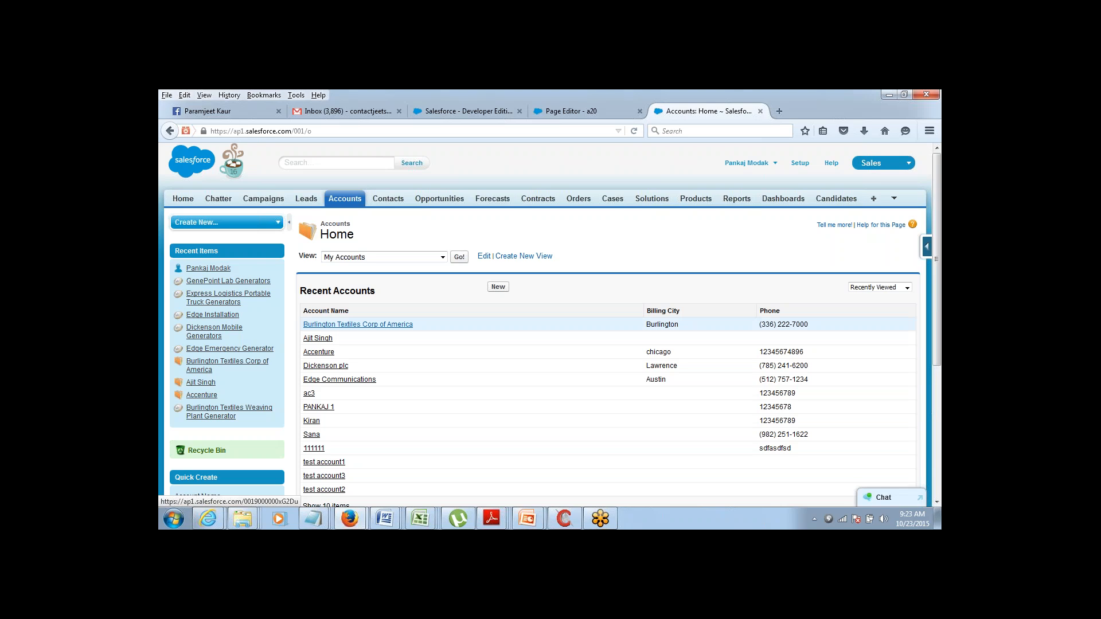
{"action": "left_click", "coordinate": [355, 325]}
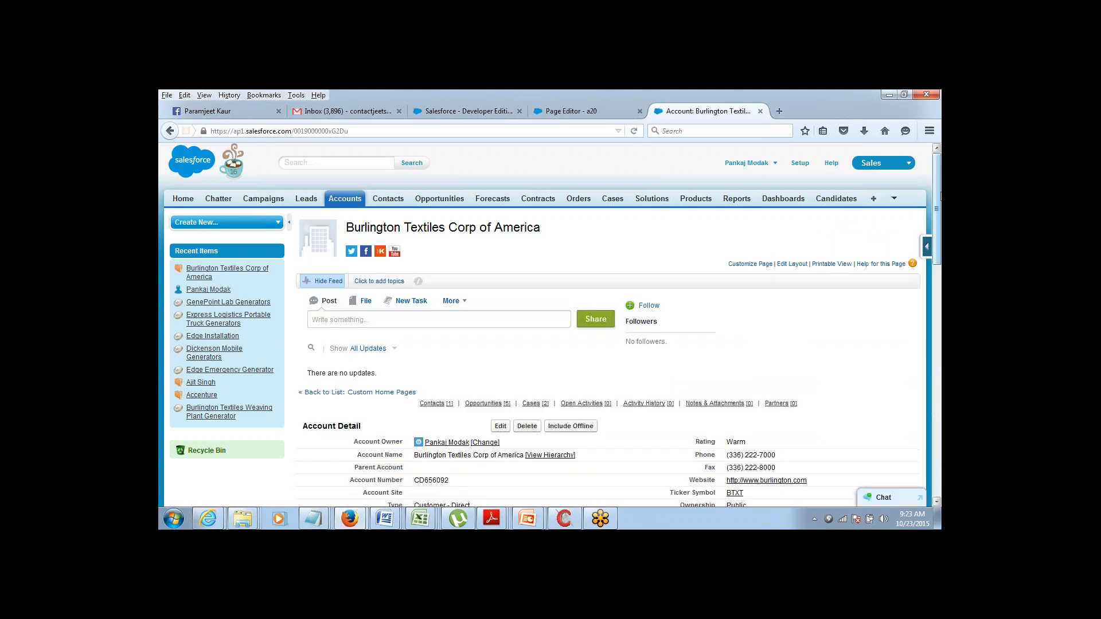
{"action": "left_click_drag", "start_coordinate": [940, 198], "coordinate": [941, 283]}
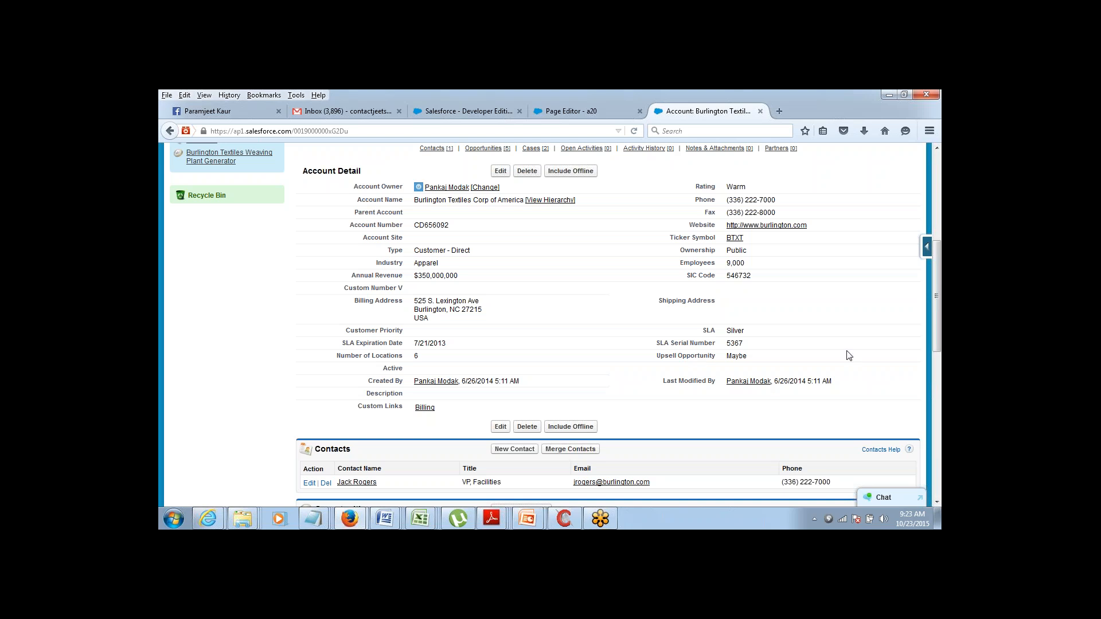
{"action": "mouse_move", "coordinate": [939, 322]}
{"action": "left_mouse_down"}
{"action": "mouse_move", "coordinate": [939, 229]}
{"action": "mouse_move", "coordinate": [939, 304]}
{"action": "left_mouse_up"}
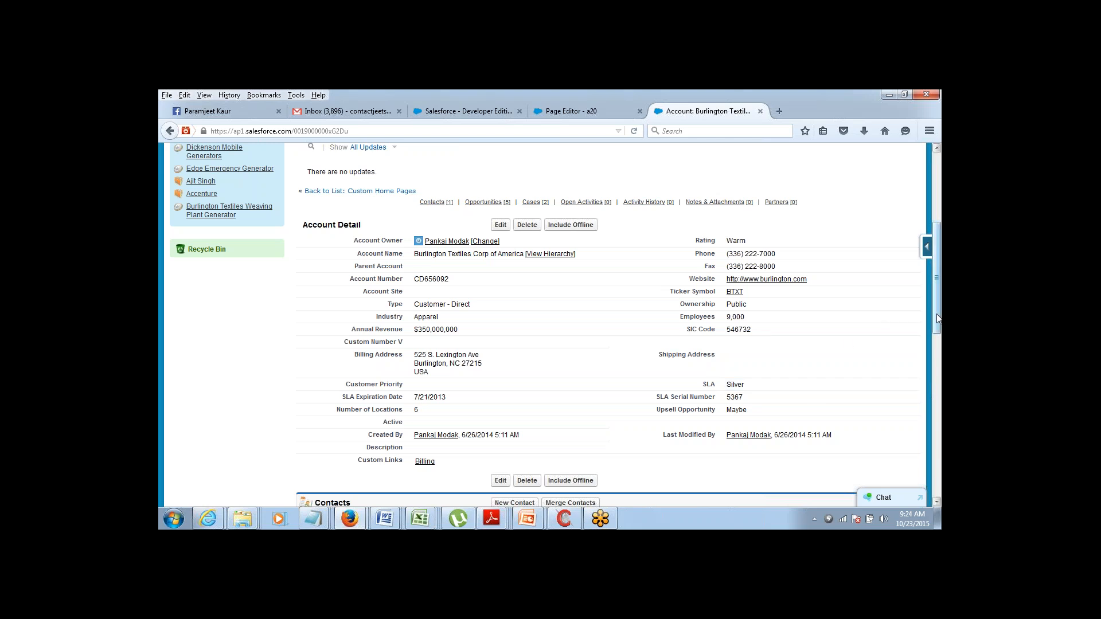
{"action": "scroll", "coordinate": [940, 304], "scroll_direction": "up", "scroll_amount": 5}
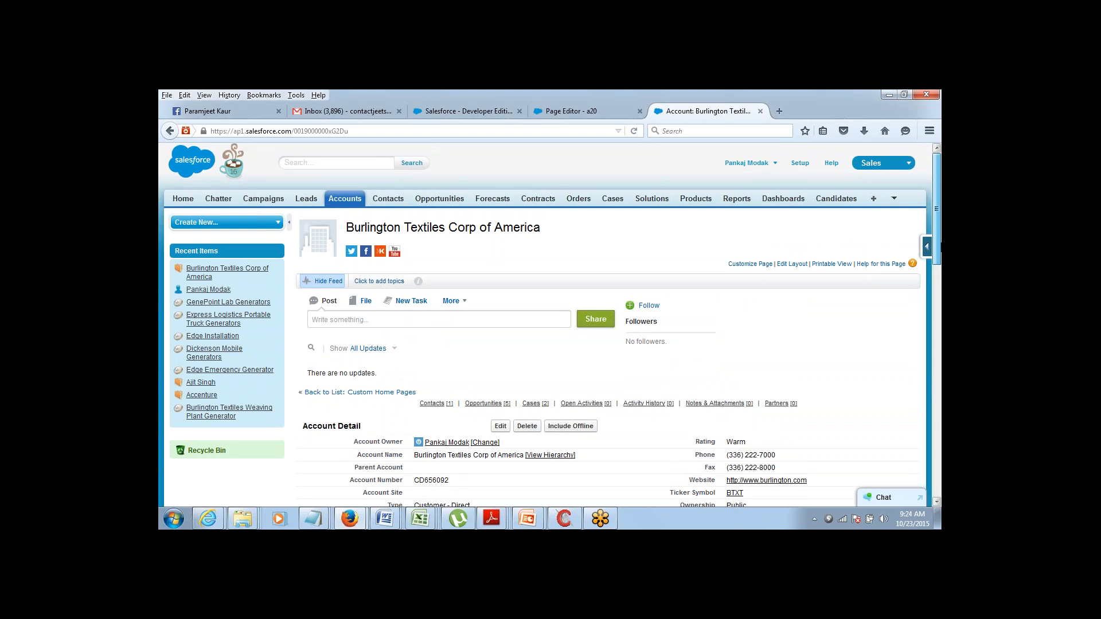
Open the Salesforce setup area and expand the Customize options in the Build section.
{"action": "left_click", "coordinate": [801, 164]}
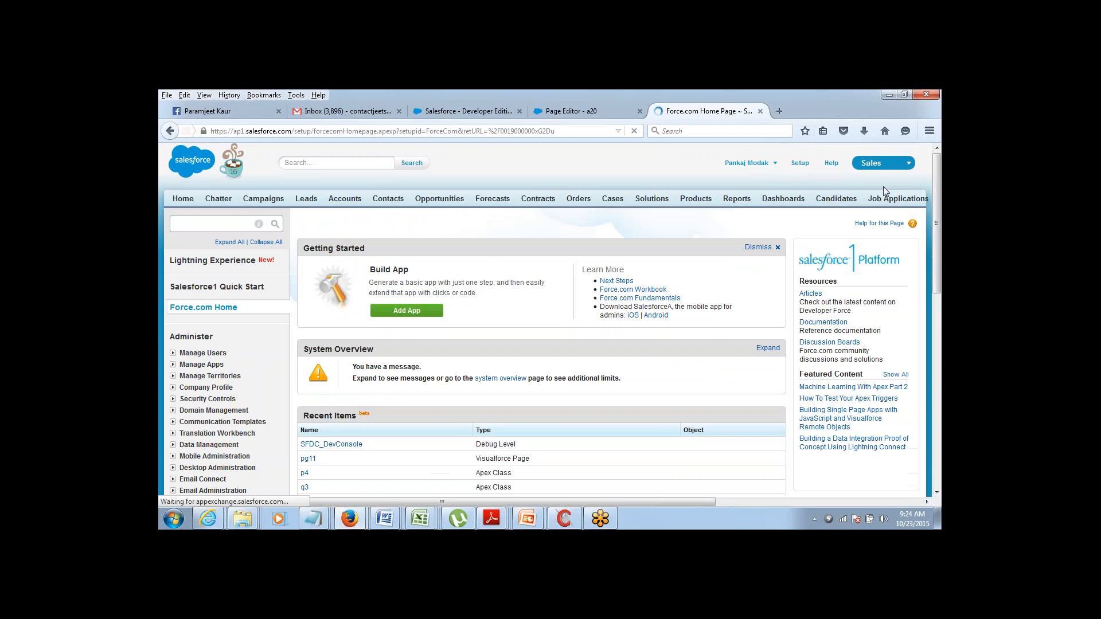
{"action": "scroll", "coordinate": [744, 301], "scroll_direction": "down", "scroll_amount": 5}
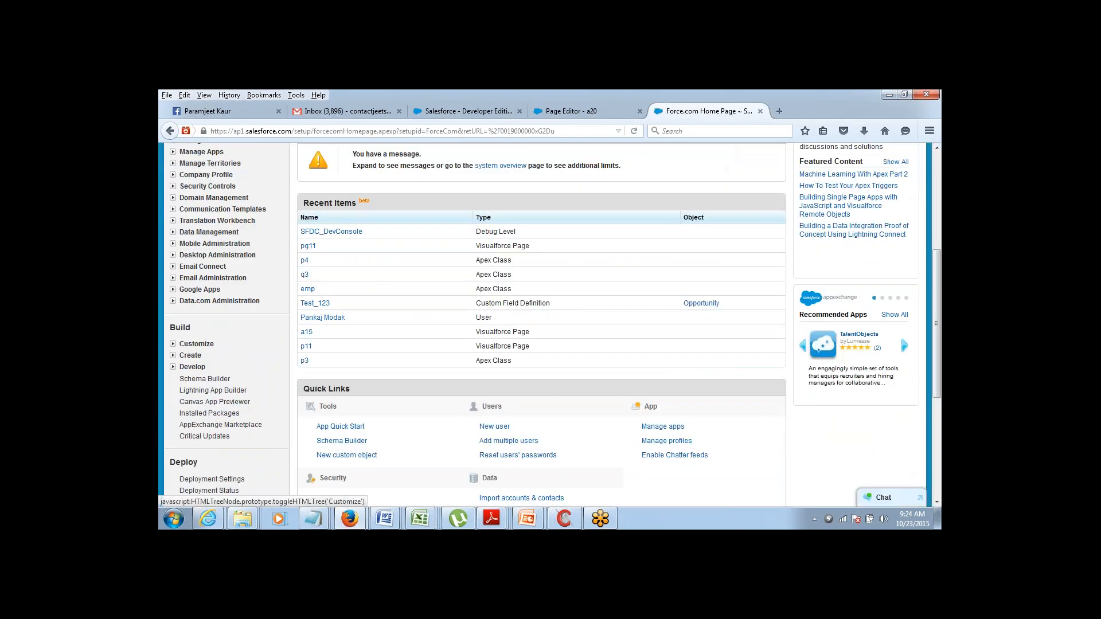
{"action": "left_click", "coordinate": [173, 343]}
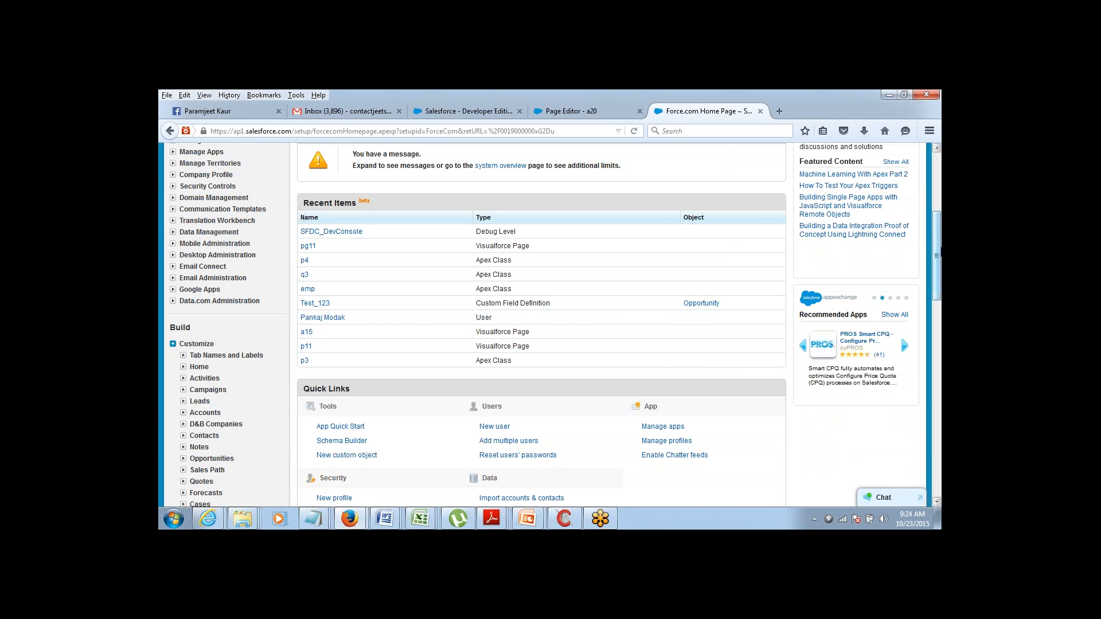
{"action": "scroll", "coordinate": [542, 324], "scroll_direction": "down", "scroll_amount": 3}
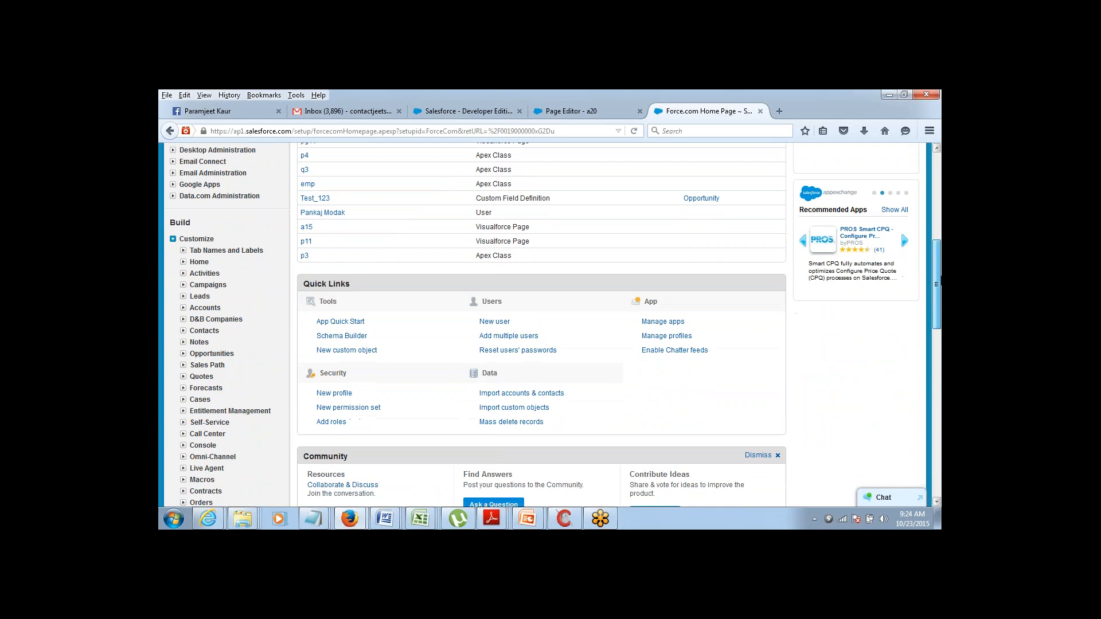
{"action": "scroll", "coordinate": [613, 295], "scroll_direction": "up", "scroll_amount": 1}
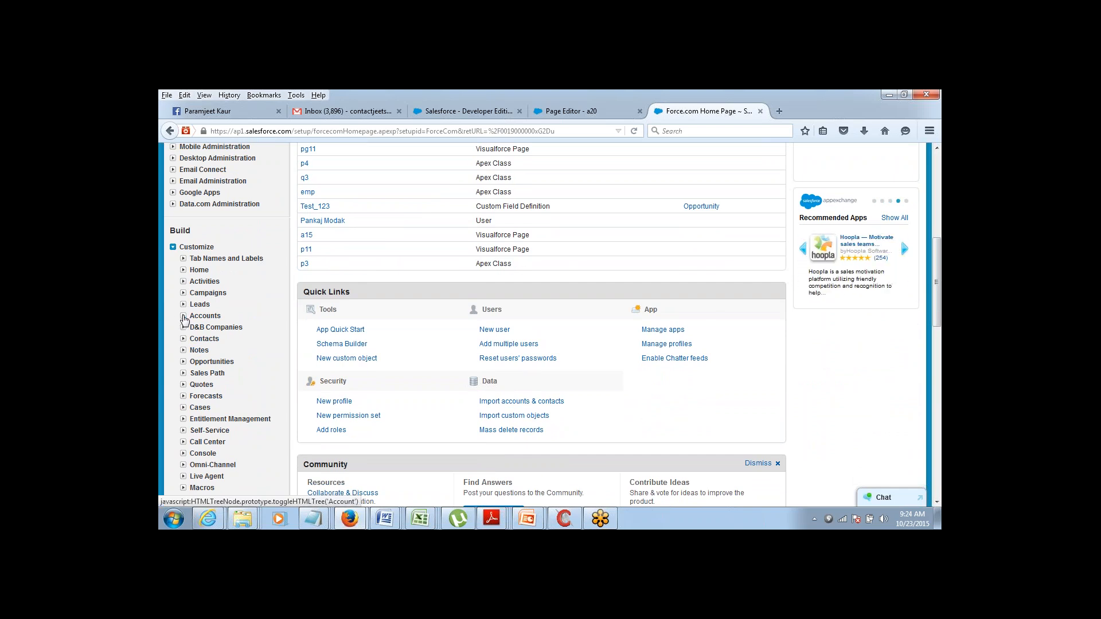
Open the page layouts for the Accounts object and start editing the layout named Account Layout.
{"action": "left_click", "coordinate": [184, 316]}
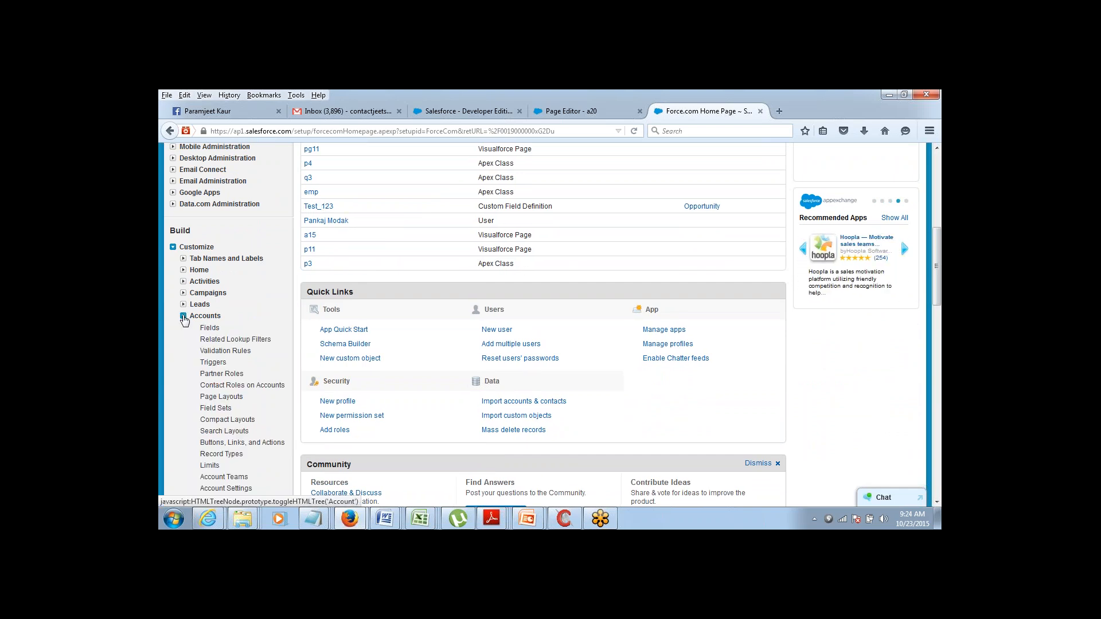
{"action": "left_click", "coordinate": [184, 316]}
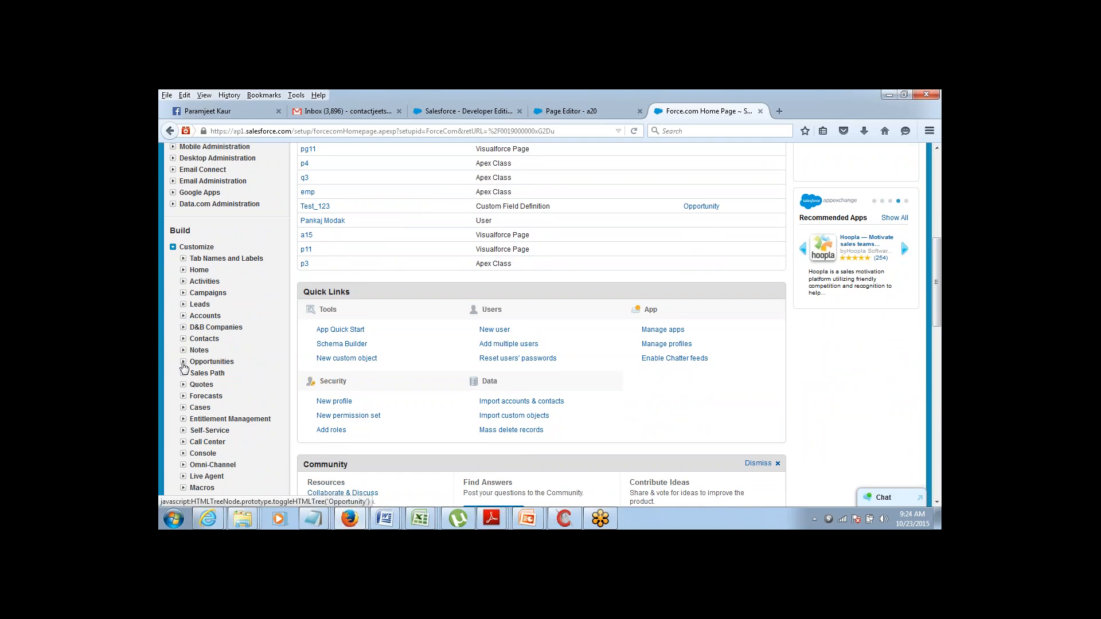
{"action": "left_click", "coordinate": [183, 362]}
{"action": "left_click", "coordinate": [184, 363]}
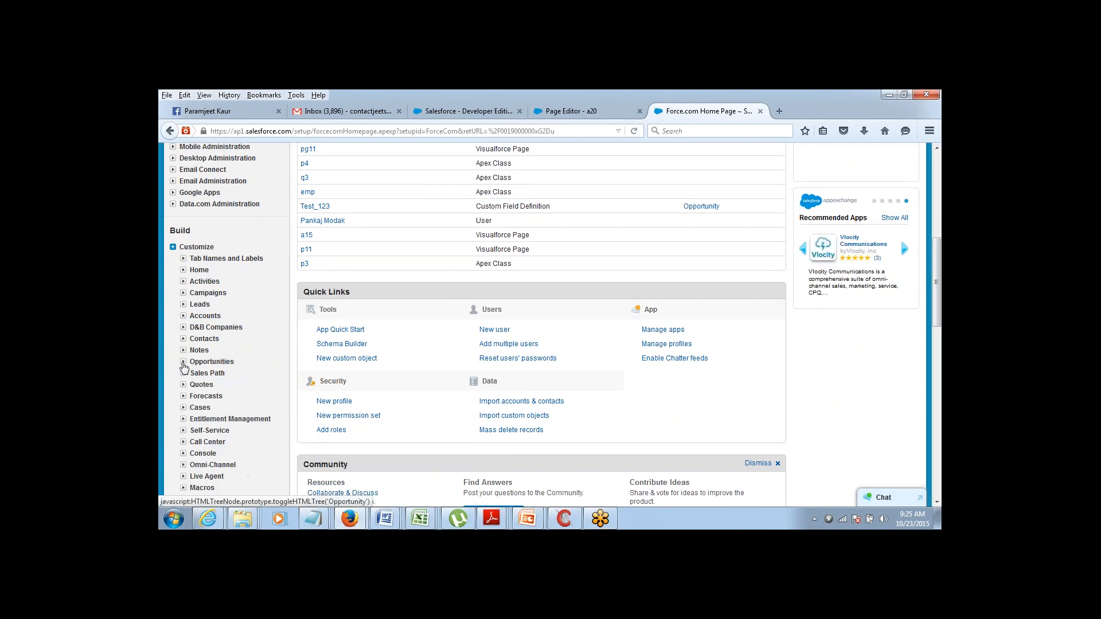
{"action": "left_click", "coordinate": [184, 316]}
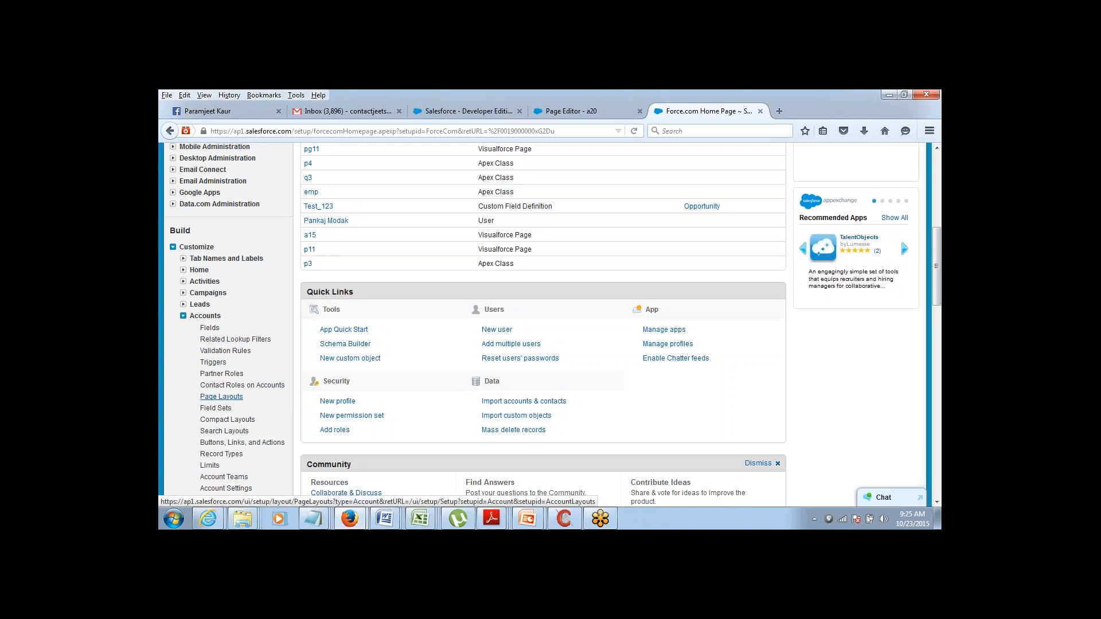
{"action": "left_click", "coordinate": [221, 397]}
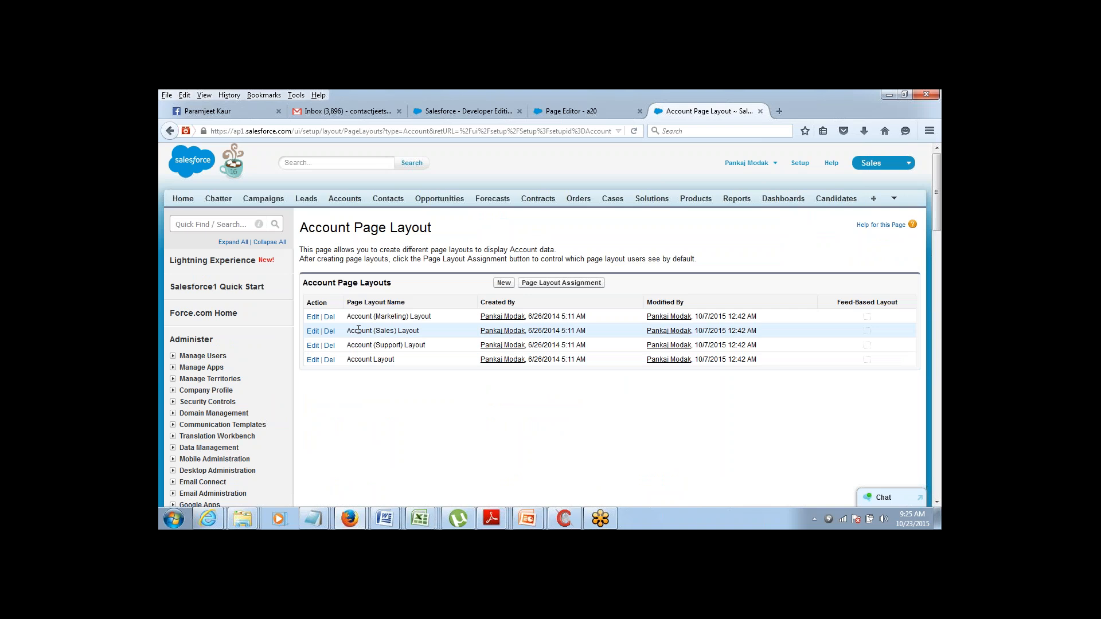
{"action": "left_click", "coordinate": [312, 360]}
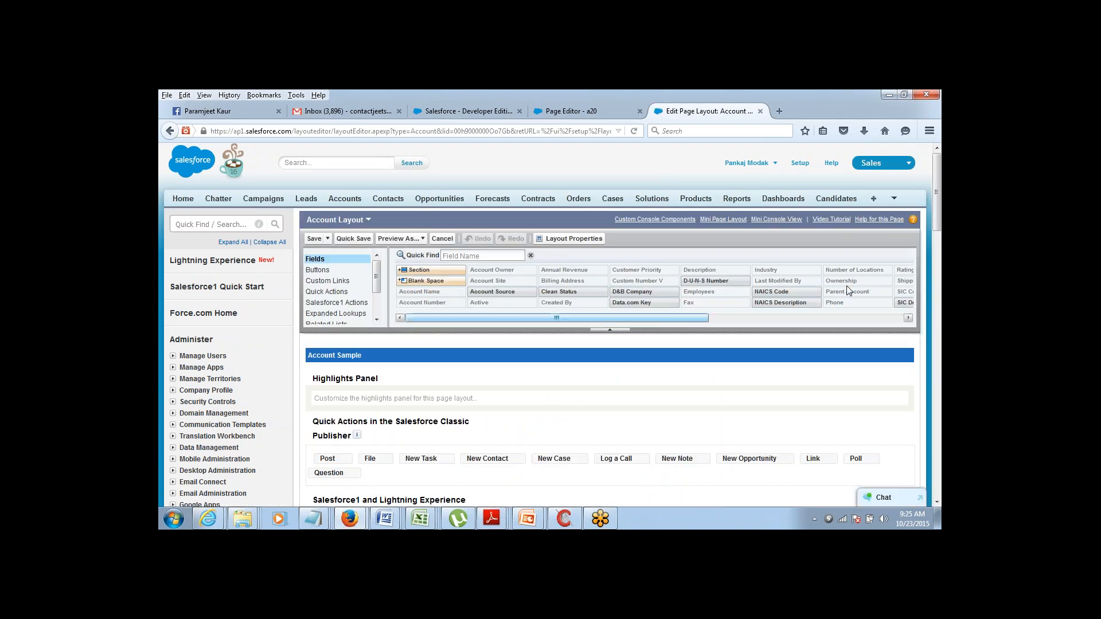
In Account Information, move Billing Address to the top of the second column and place Phone and Fax above Rating.
{"action": "left_click_drag", "start_coordinate": [938, 191], "coordinate": [940, 275]}
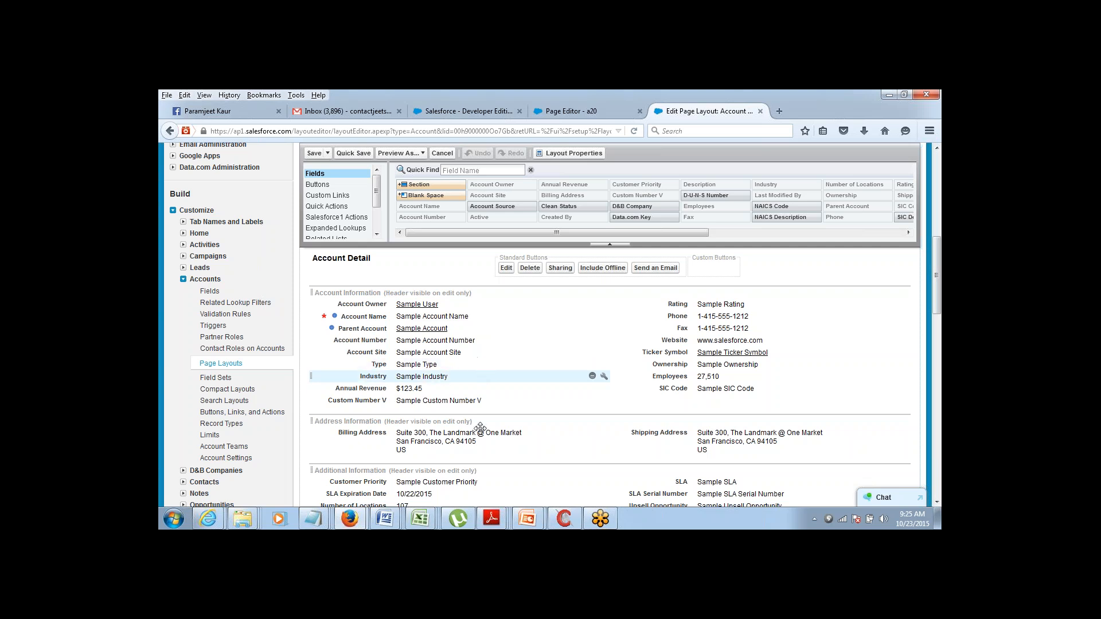
{"action": "left_click_drag", "start_coordinate": [369, 437], "coordinate": [601, 303]}
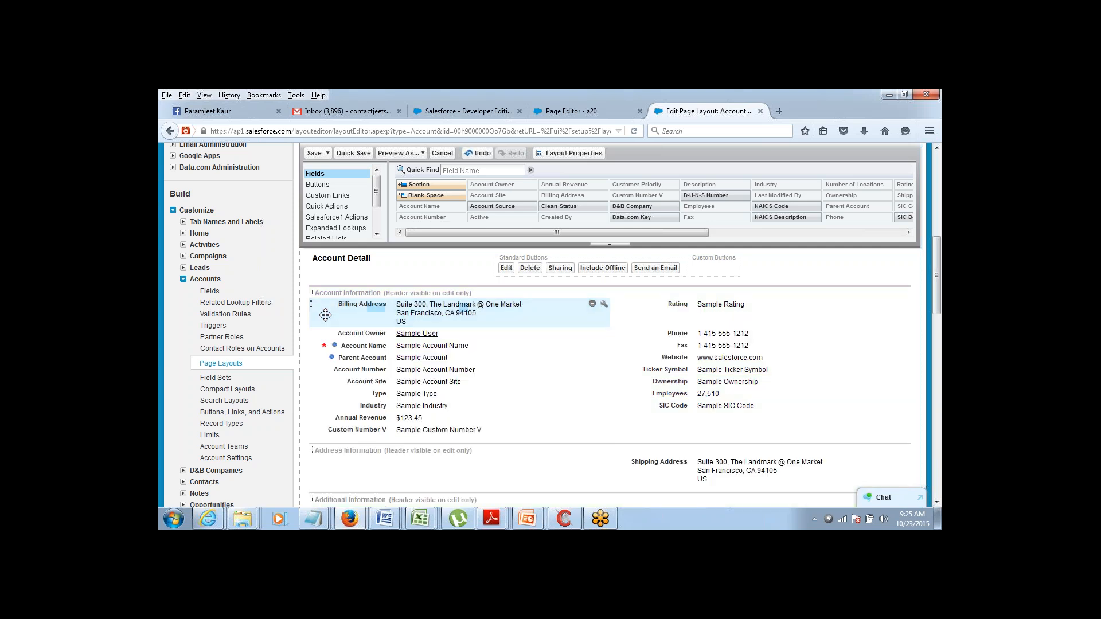
{"action": "left_click_drag", "start_coordinate": [330, 321], "coordinate": [701, 305]}
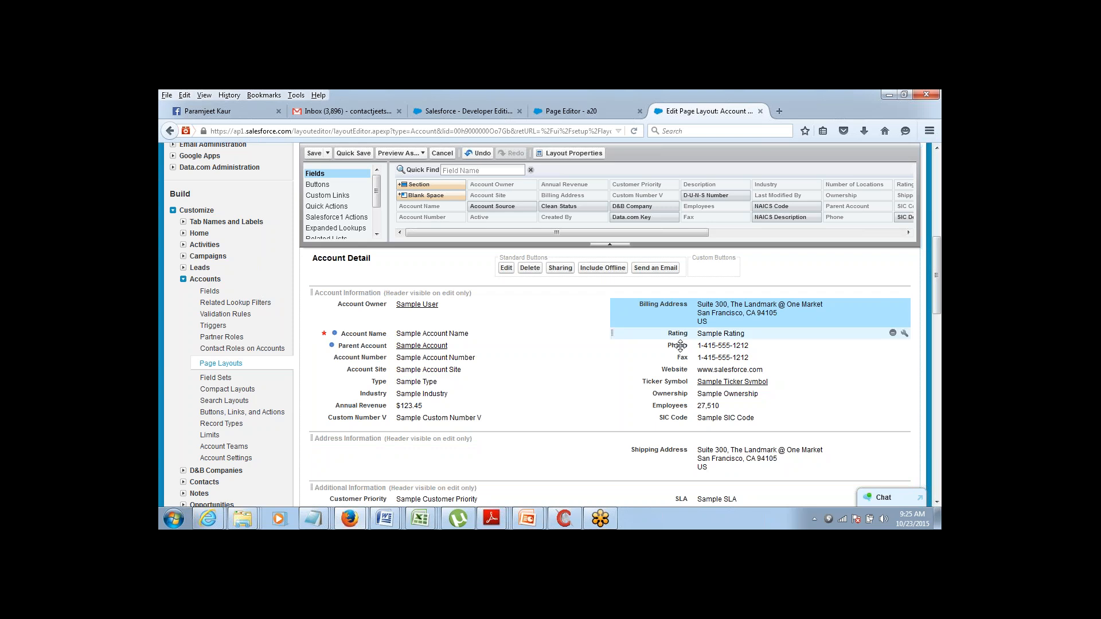
{"action": "left_click_drag", "start_coordinate": [702, 345], "coordinate": [679, 344]}
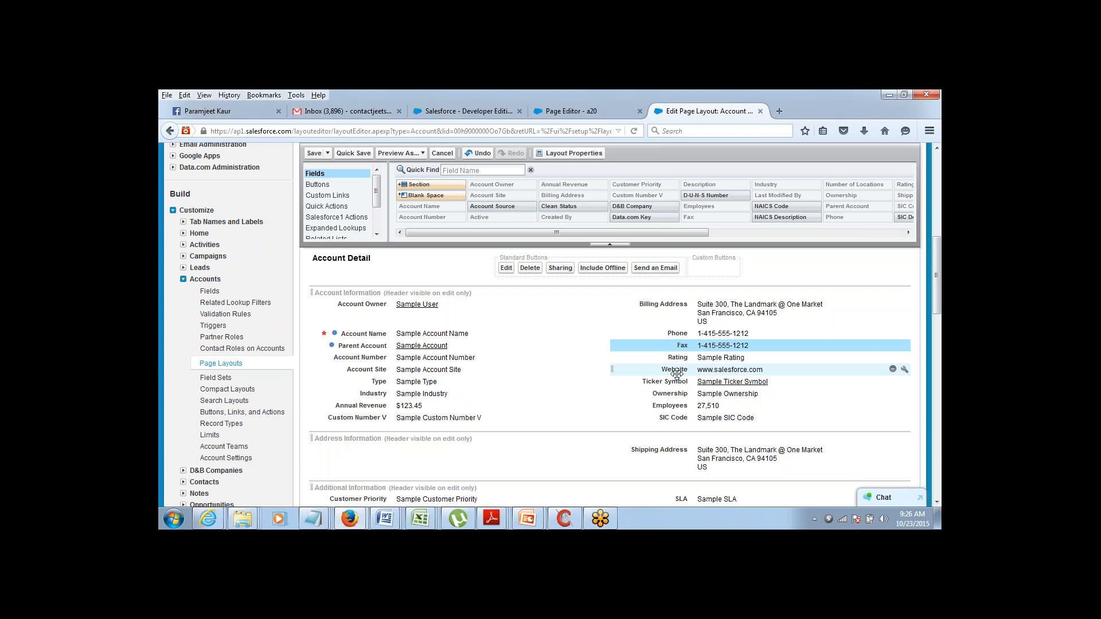
Rearrange the first column of Account Information so that Website, Annual Revenue and Account Owner follow Account Name.
{"action": "left_click_drag", "start_coordinate": [675, 371], "coordinate": [465, 345]}
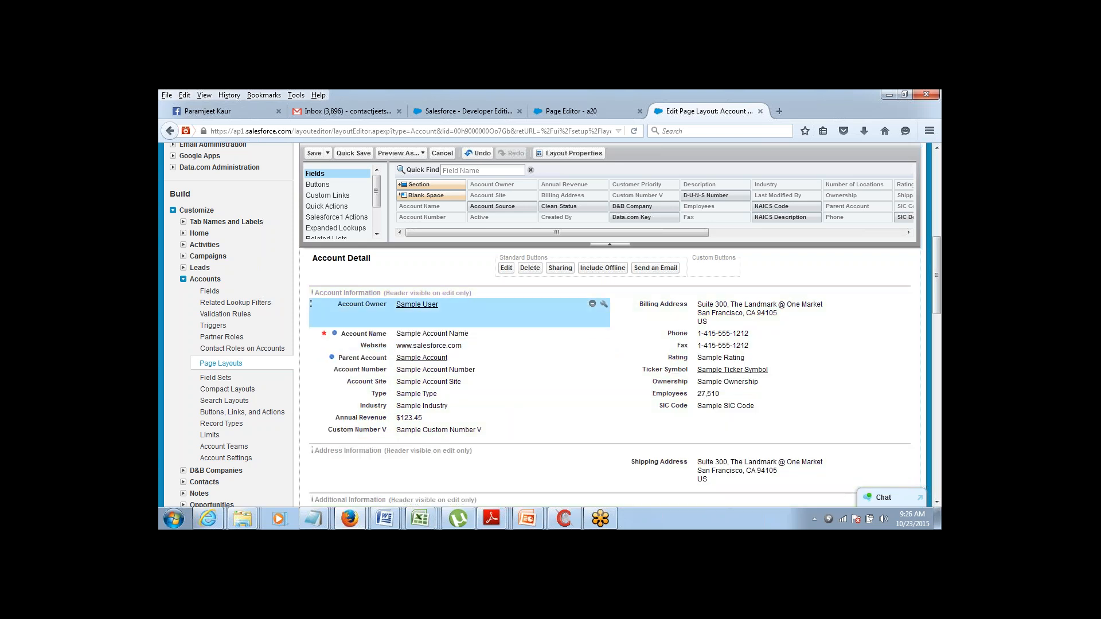
{"action": "left_click_drag", "start_coordinate": [453, 313], "coordinate": [462, 360]}
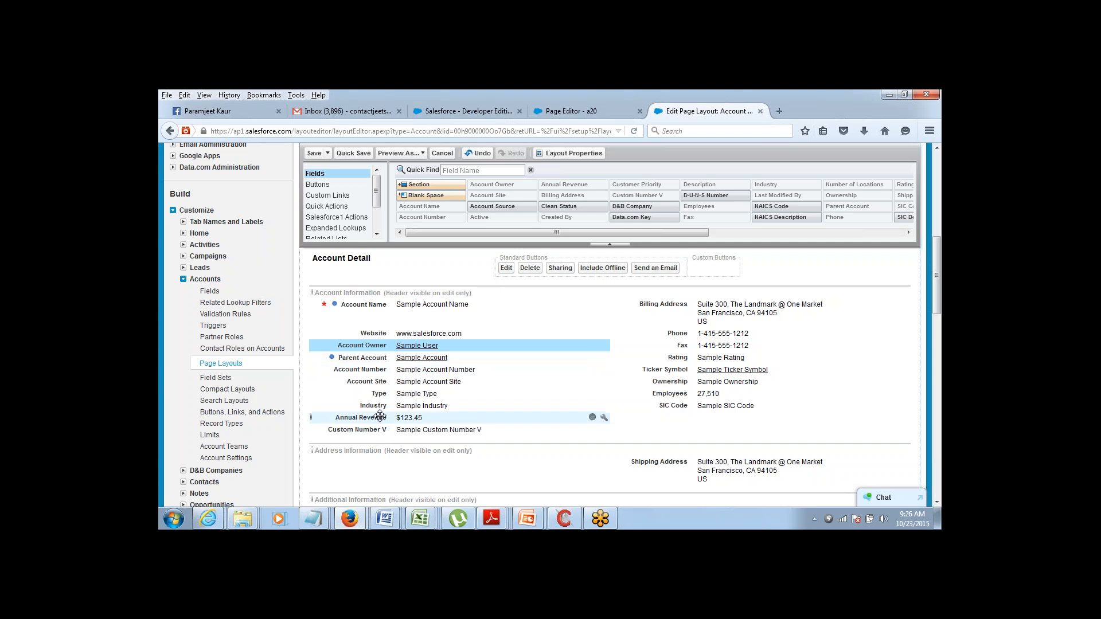
{"action": "left_click_drag", "start_coordinate": [380, 415], "coordinate": [396, 354]}
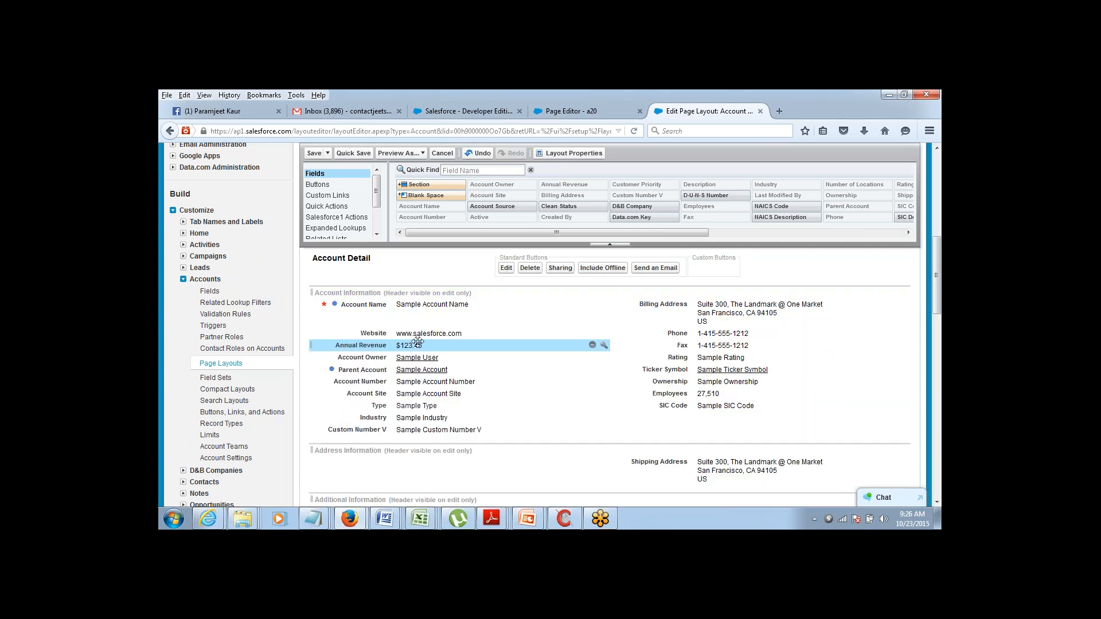
Save the rearranged Account Layout and return to the list of account page layouts.
{"action": "mouse_move", "coordinate": [939, 281]}
{"action": "left_mouse_down"}
{"action": "mouse_move", "coordinate": [939, 259]}
{"action": "mouse_move", "coordinate": [939, 276]}
{"action": "left_mouse_up"}
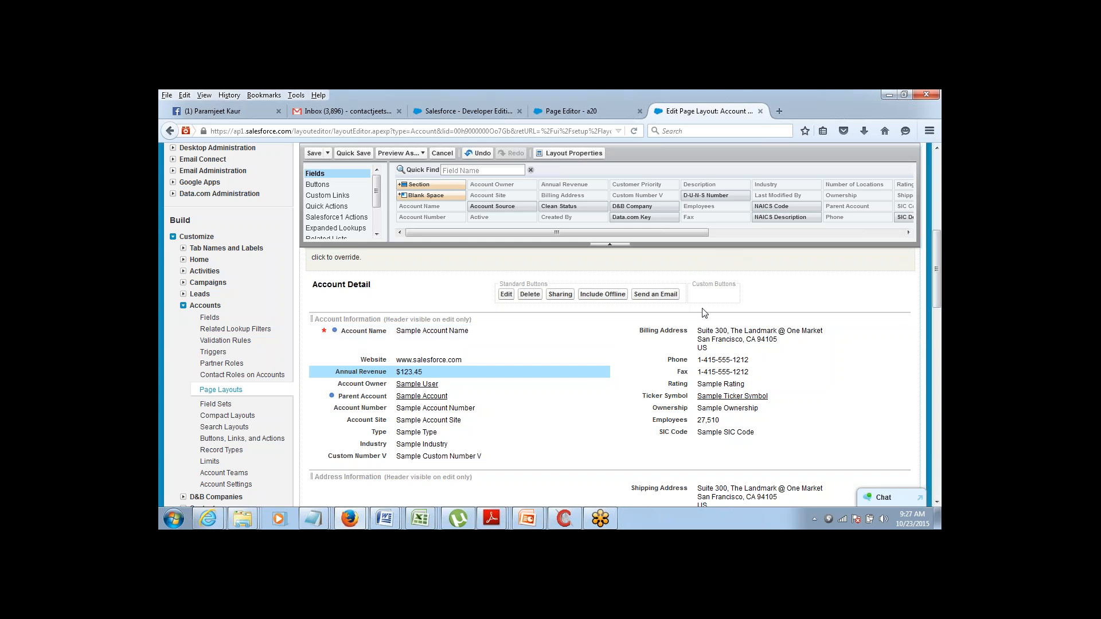
{"action": "left_click", "coordinate": [328, 153]}
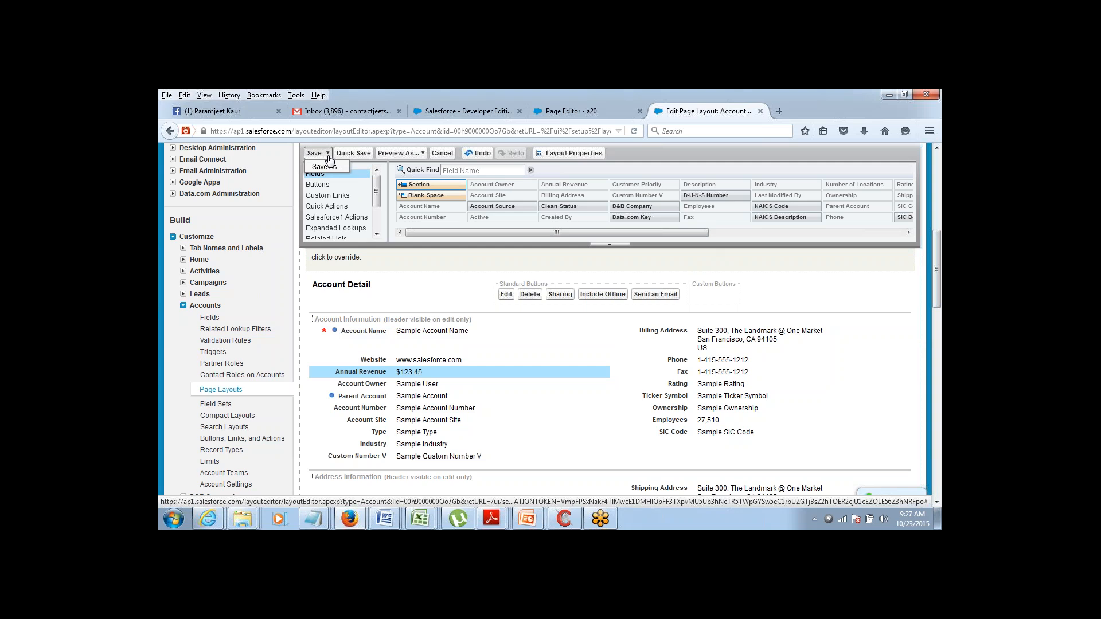
{"action": "left_click", "coordinate": [315, 154]}
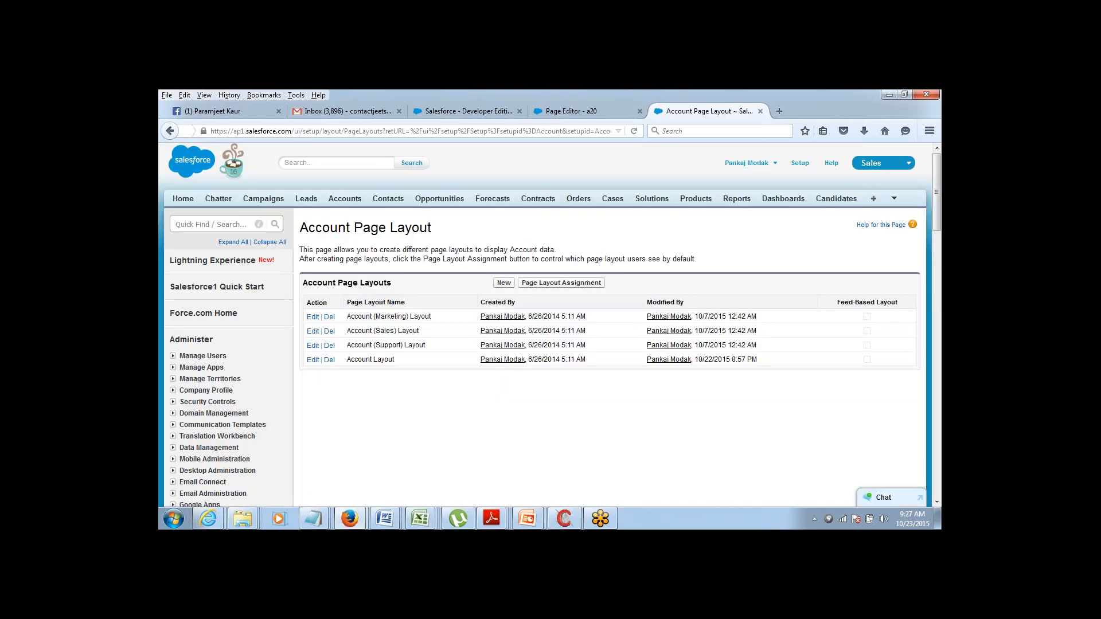
Open the Burlington Textiles Corp of America account in a separate browser tab and check the order of its detail fields.
{"action": "middle_click", "coordinate": [344, 199]}
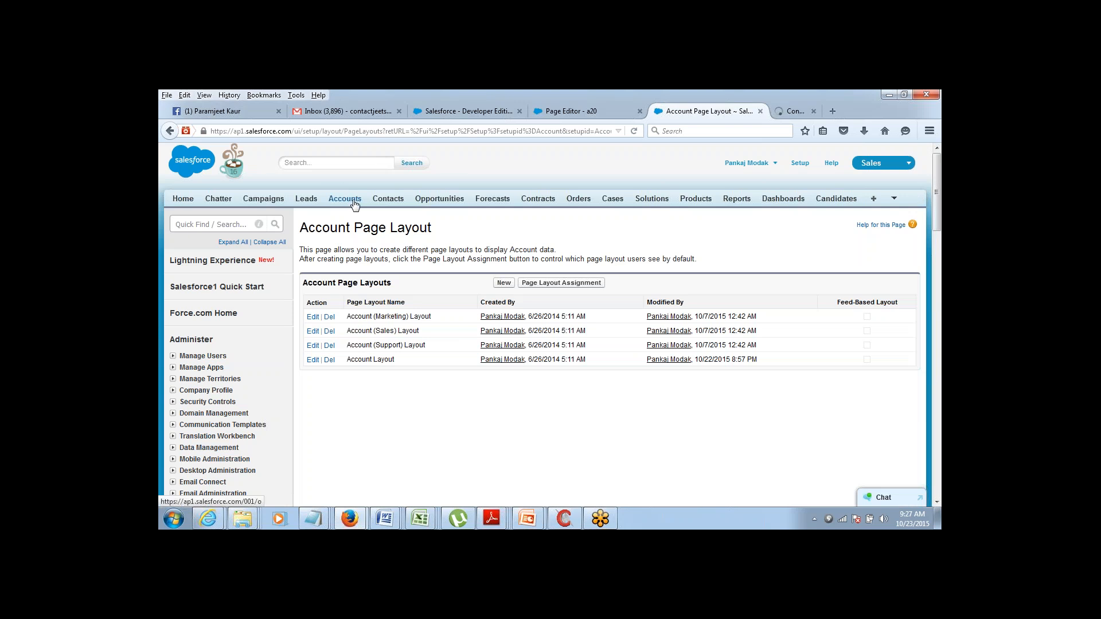
{"action": "left_click", "coordinate": [804, 111]}
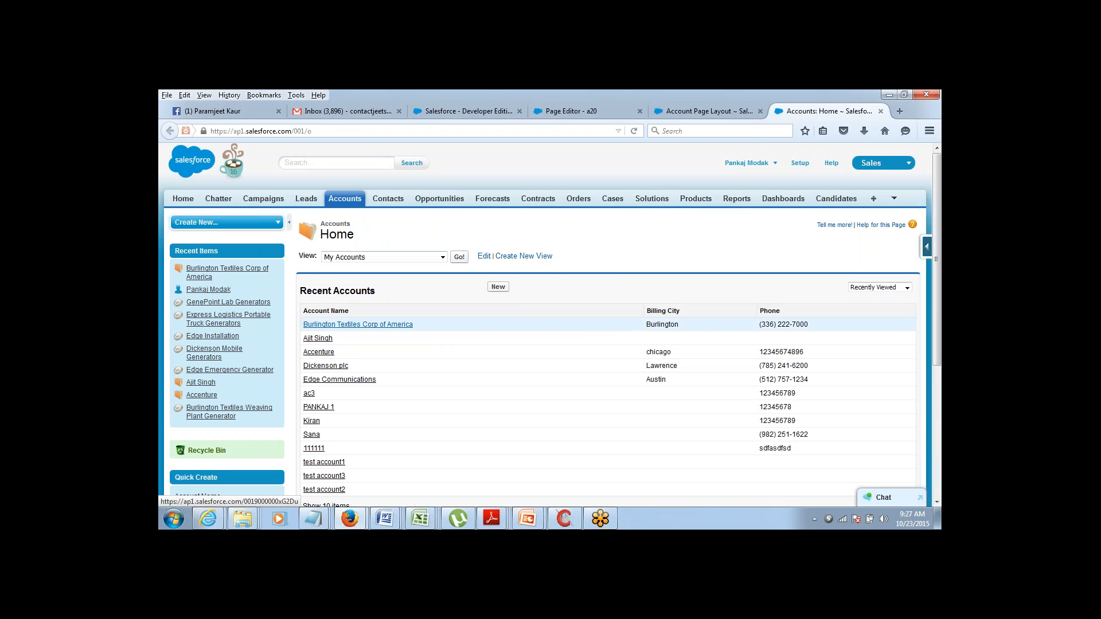
{"action": "left_click", "coordinate": [401, 325]}
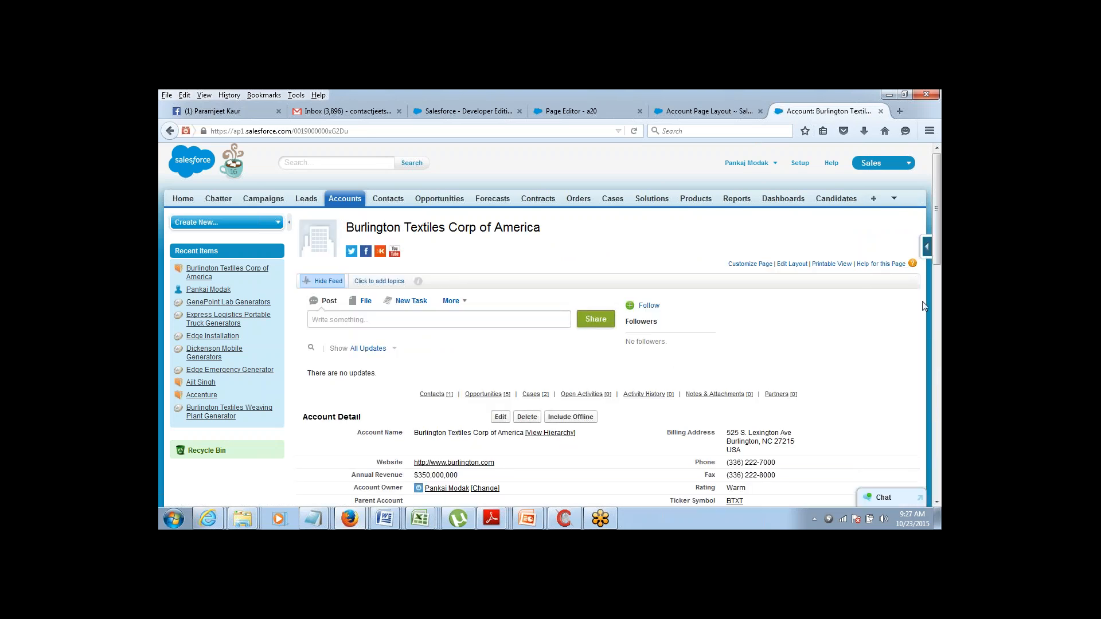
{"action": "scroll", "coordinate": [940, 231], "scroll_direction": "down", "scroll_amount": 3}
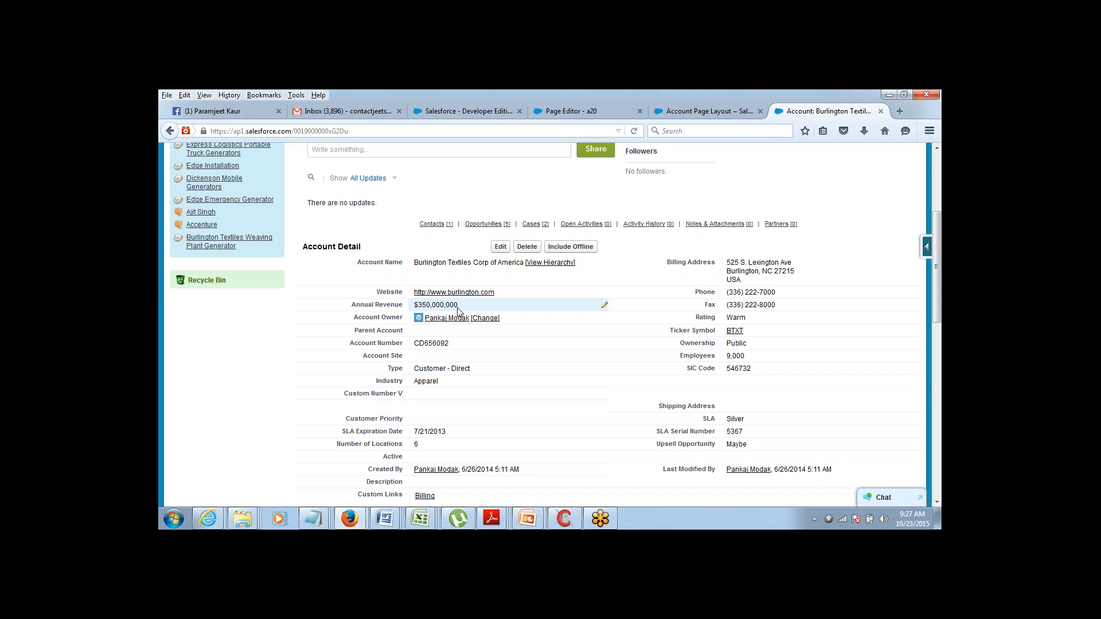
Return to the account page layouts list and reopen Account Layout for editing.
{"action": "left_click", "coordinate": [722, 112]}
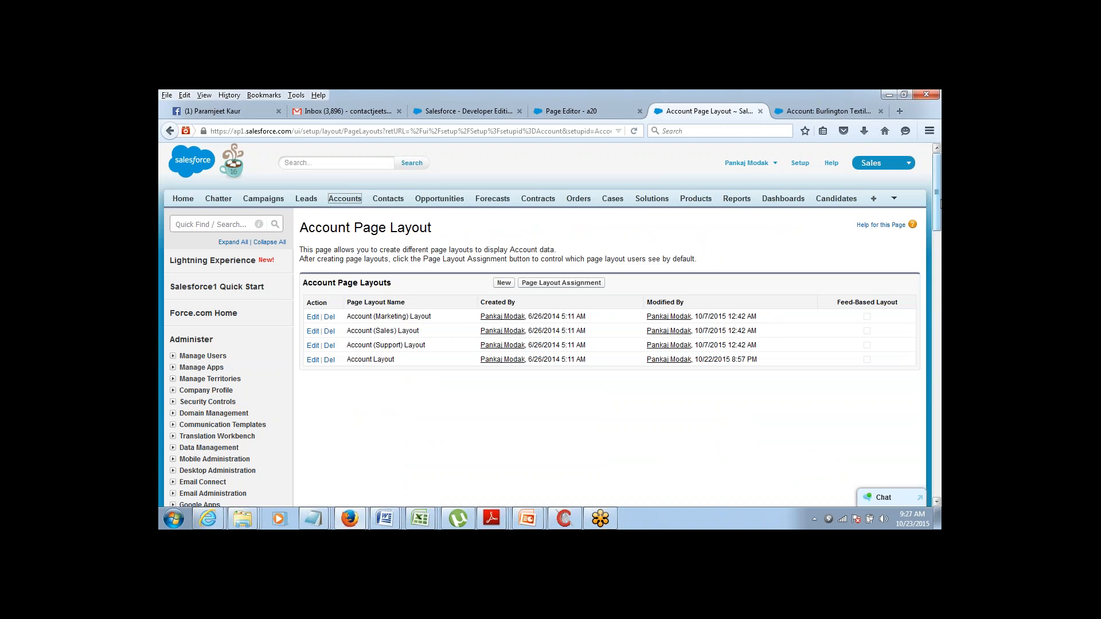
{"action": "scroll", "coordinate": [941, 201], "scroll_direction": "down", "scroll_amount": 9}
{"action": "scroll", "coordinate": [941, 202], "scroll_direction": "up", "scroll_amount": 9}
{"action": "scroll", "coordinate": [941, 209], "scroll_direction": "down", "scroll_amount": 5}
{"action": "scroll", "coordinate": [940, 209], "scroll_direction": "up", "scroll_amount": 4}
{"action": "scroll", "coordinate": [941, 210], "scroll_direction": "up", "scroll_amount": 1}
{"action": "left_click", "coordinate": [313, 360]}
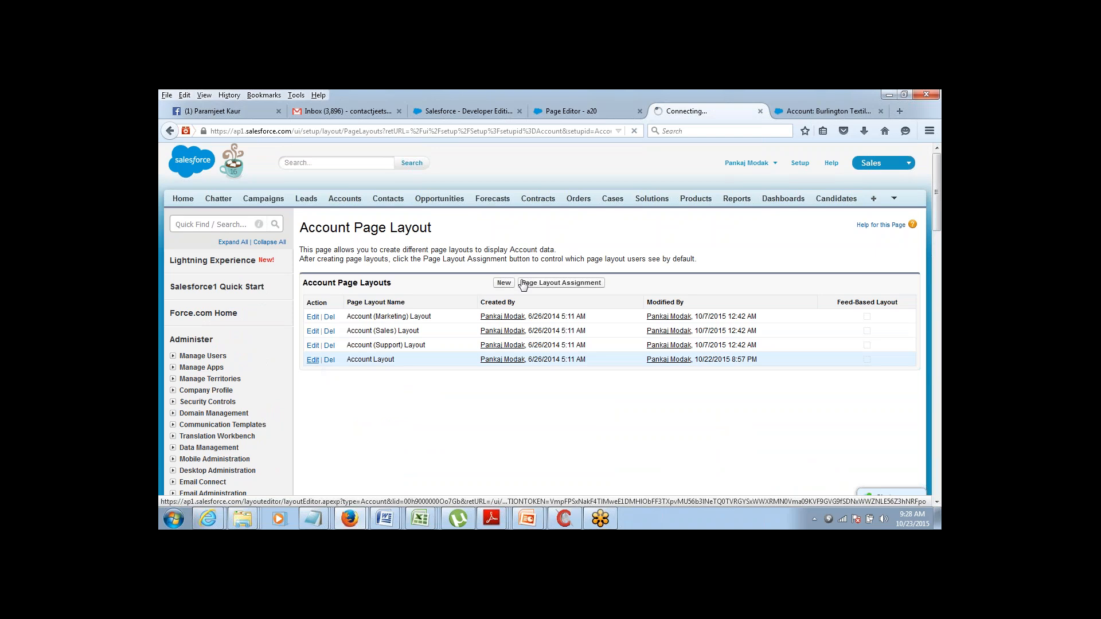
Review the Burlington account's detail fields once more, then go back to the Account Layout editor.
{"action": "left_click", "coordinate": [799, 111]}
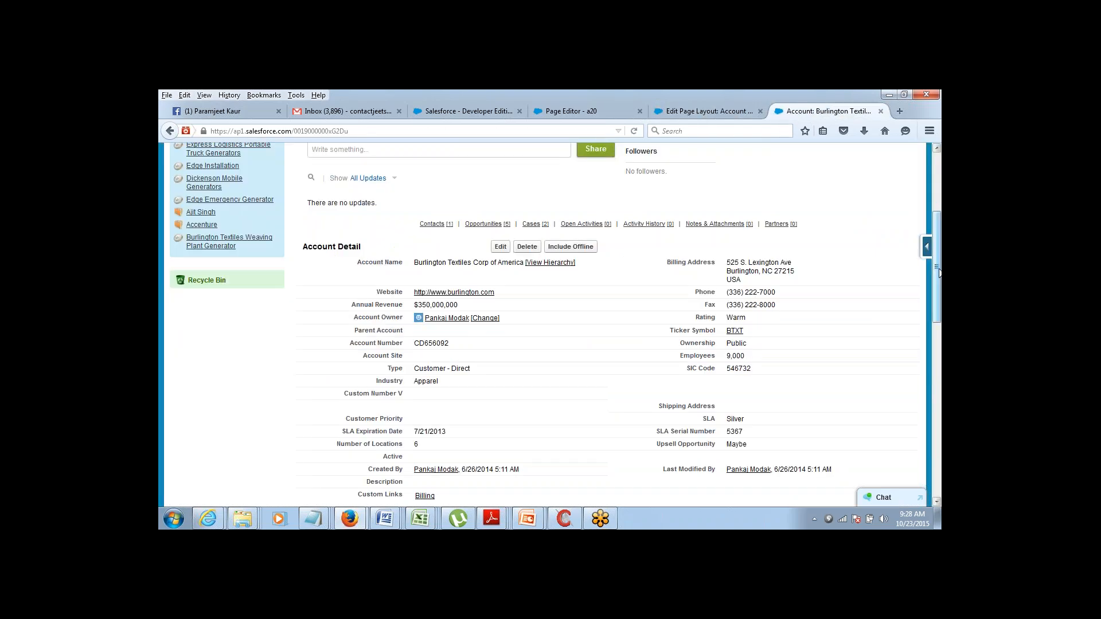
{"action": "left_click_drag", "start_coordinate": [940, 272], "coordinate": [940, 283]}
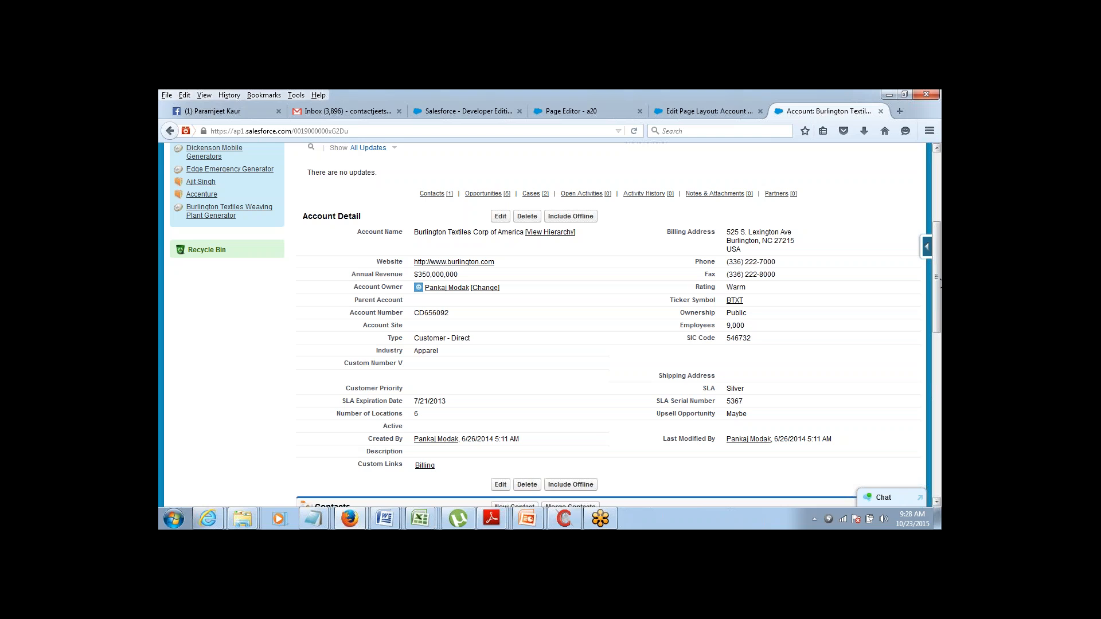
{"action": "left_click", "coordinate": [711, 113]}
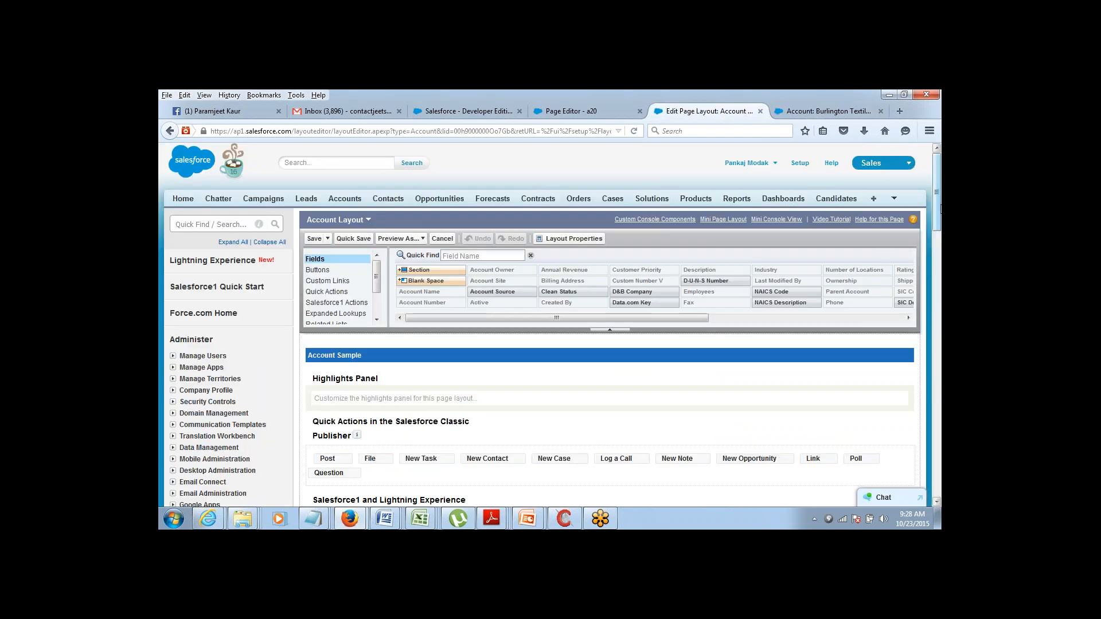
Remove the Custom Number V and SIC Code fields from the Account Information section.
{"action": "left_click_drag", "start_coordinate": [939, 209], "coordinate": [941, 301]}
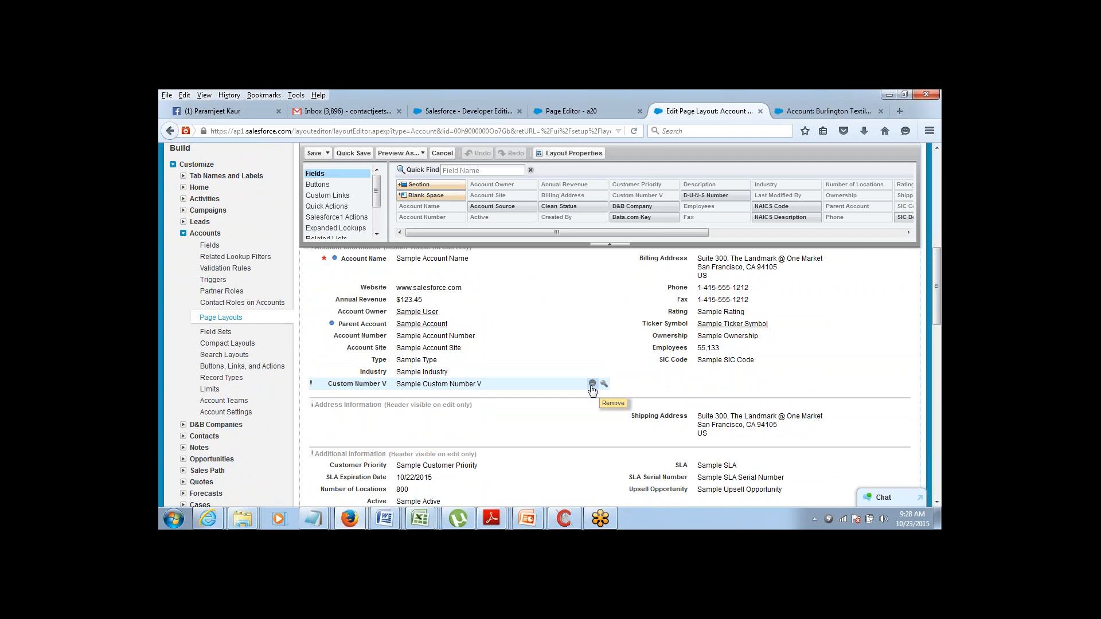
{"action": "left_click", "coordinate": [592, 384]}
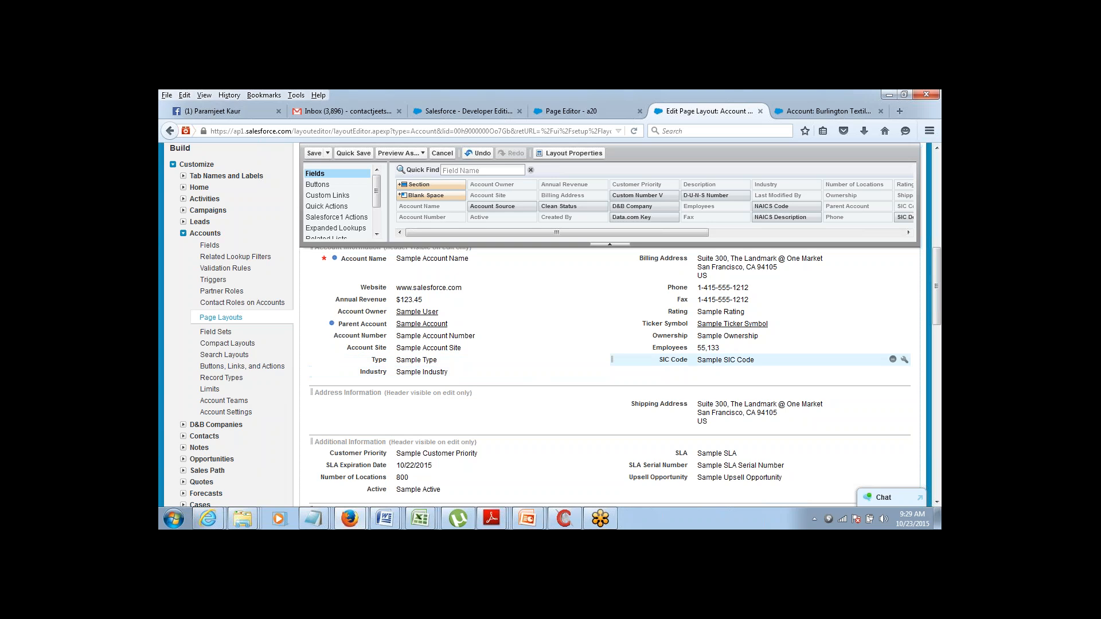
{"action": "left_click", "coordinate": [895, 362]}
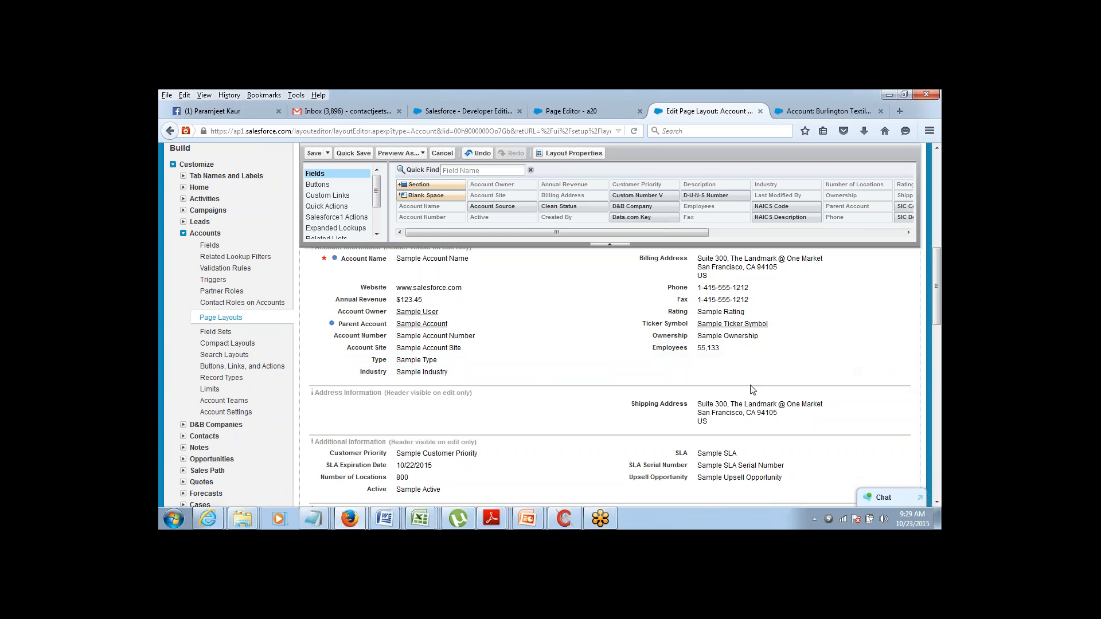
Move Industry below Employees in the second column of Account Information and put the SIC Code field back beneath it.
{"action": "left_click_drag", "start_coordinate": [509, 371], "coordinate": [792, 363]}
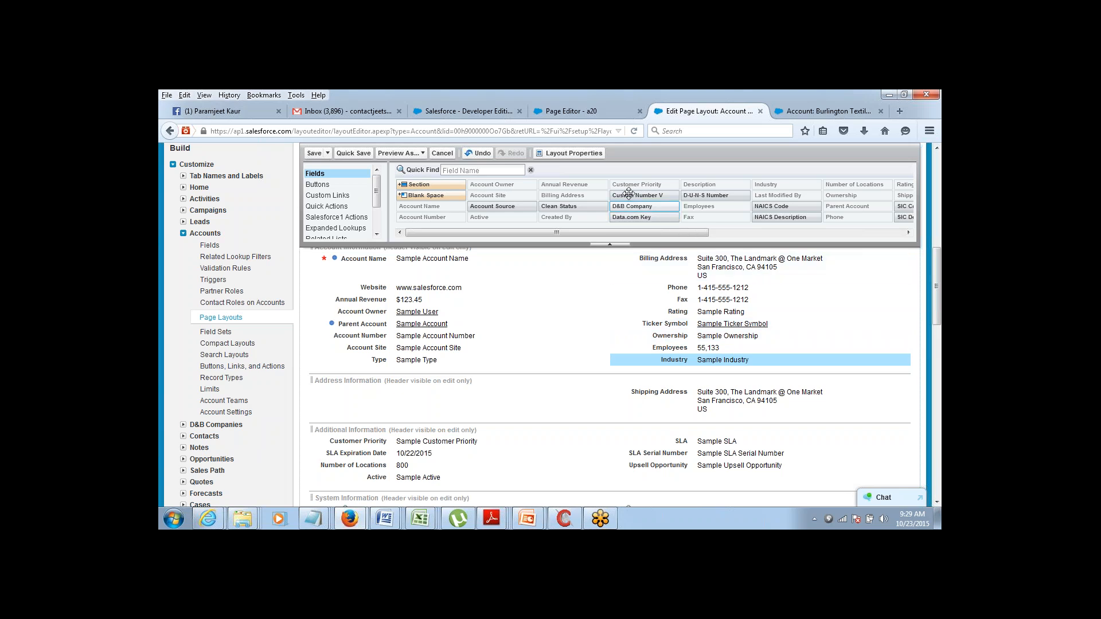
{"action": "left_click_drag", "start_coordinate": [638, 232], "coordinate": [769, 415]}
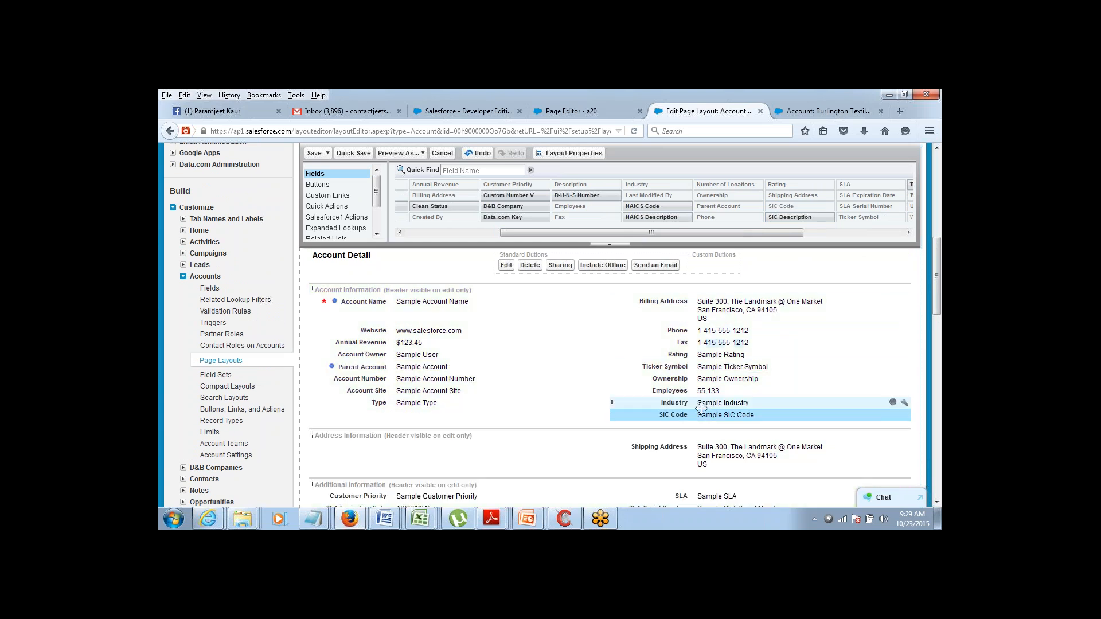
Move SIC Code beneath Type in Account Information, add NAICS Code beneath Industry, and save the layout.
{"action": "left_click_drag", "start_coordinate": [701, 408], "coordinate": [599, 416]}
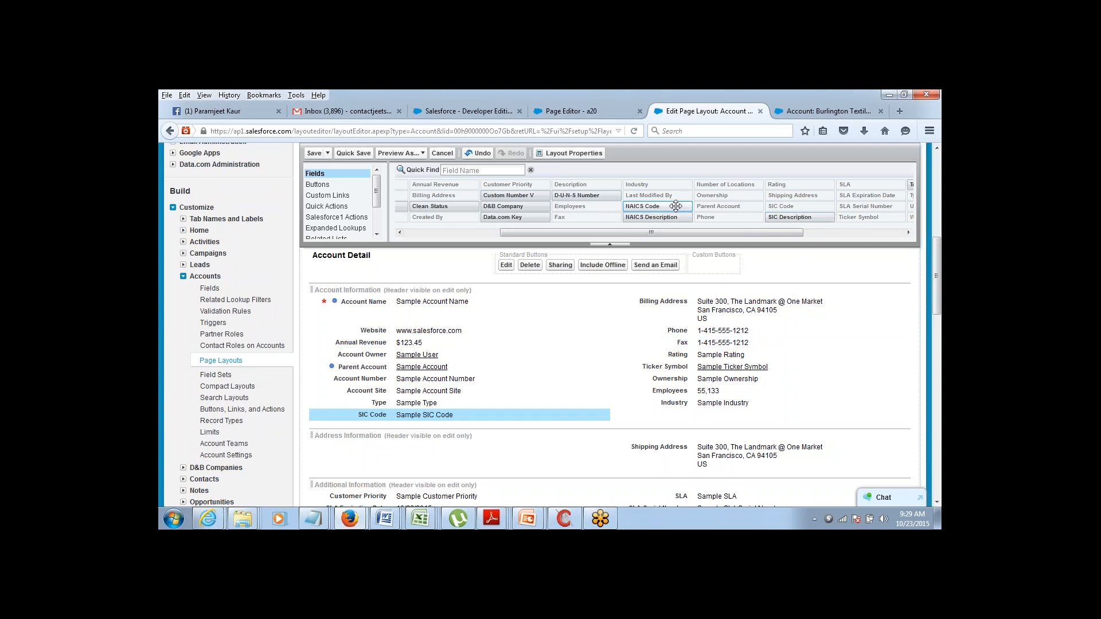
{"action": "left_click_drag", "start_coordinate": [676, 207], "coordinate": [712, 415]}
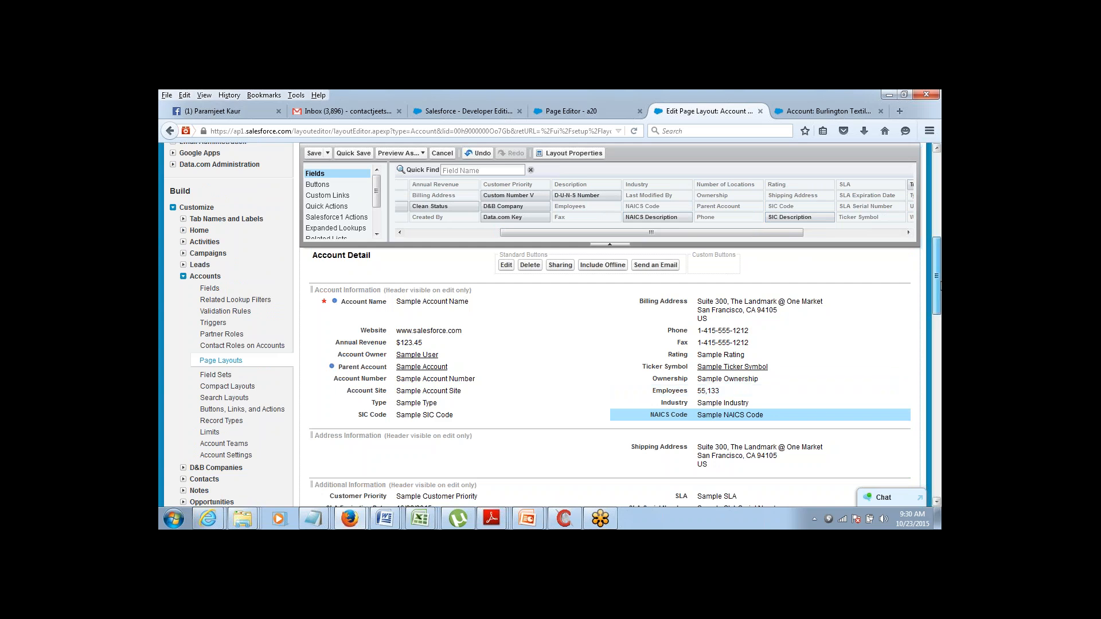
{"action": "left_click_drag", "start_coordinate": [939, 285], "coordinate": [936, 192]}
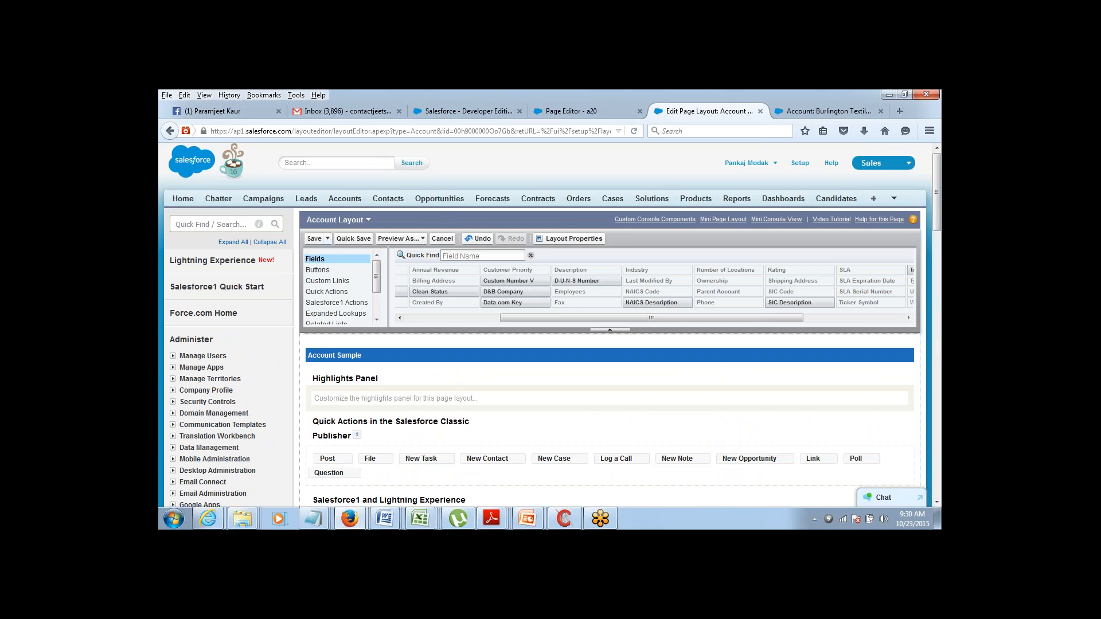
{"action": "left_click", "coordinate": [314, 239]}
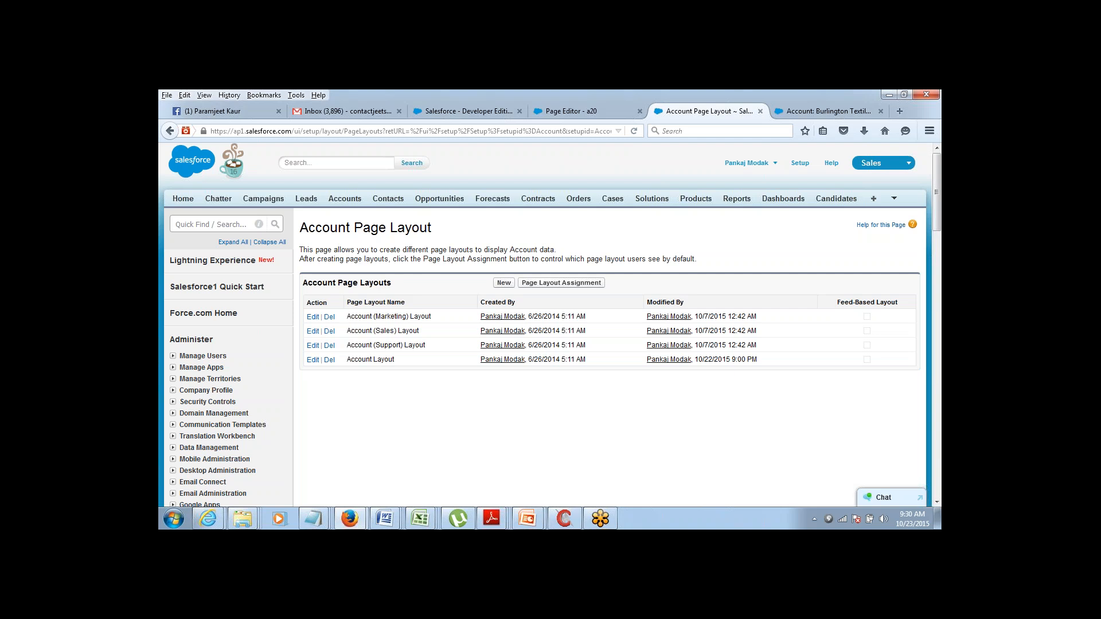
Switch to the untitled Notepad notes and add "1> Set the Order of the Fields" under Page Layouts.
{"action": "left_click", "coordinate": [313, 512]}
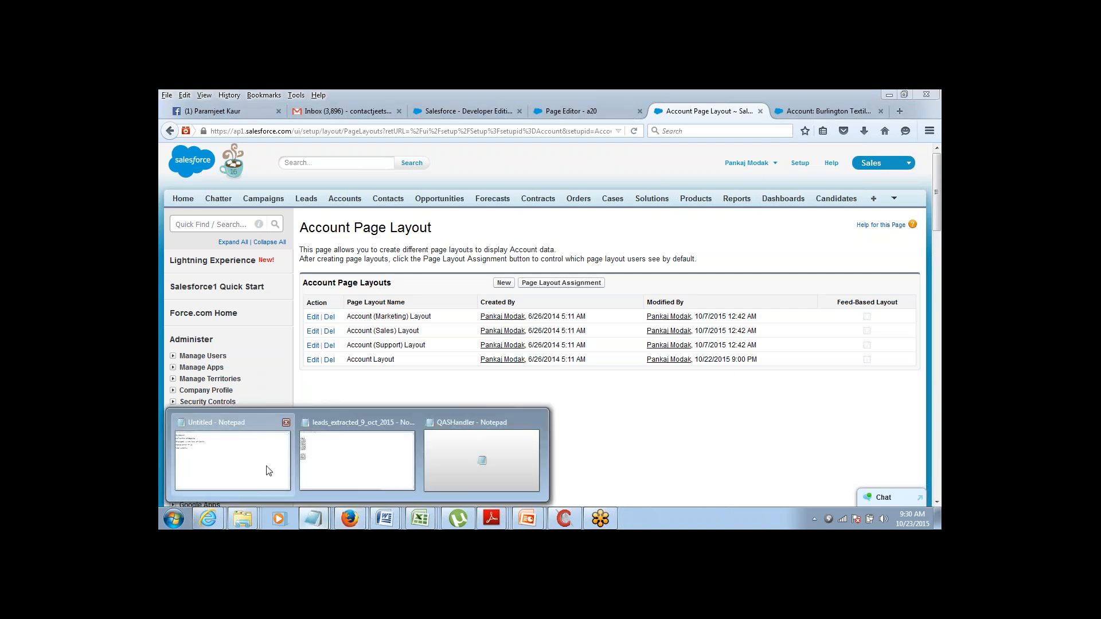
{"action": "left_click", "coordinate": [226, 459]}
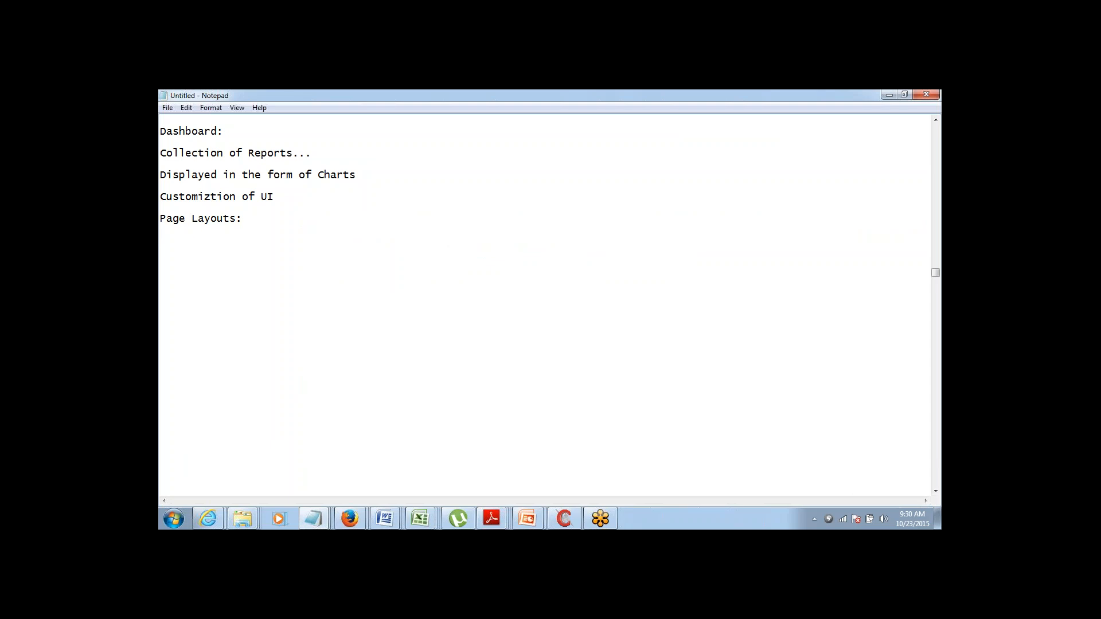
{"action": "key", "text": "Return"}
{"action": "type", "text": "1> Set the Order of th"}
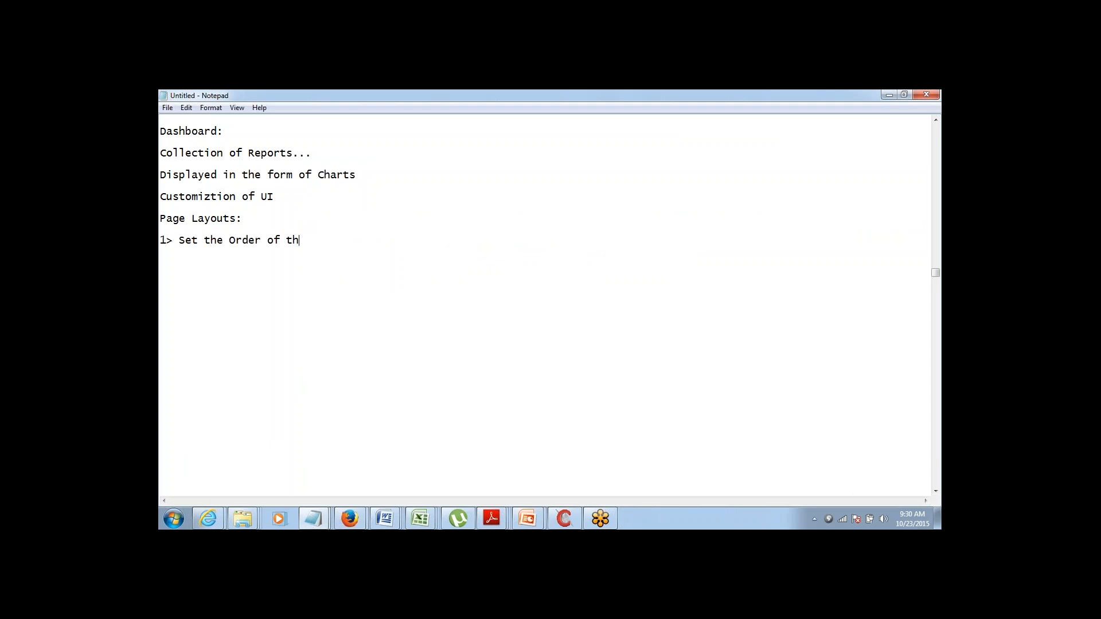
{"action": "type", "text": "e FIelds"}
{"action": "key", "text": "Right"}
{"action": "key", "text": "shift+Right"}
{"action": "type", "text": "i"}
{"action": "key", "text": "End"}
Add the points "2> Hide Some Fields" and "3> Make Fields Required / Read Only" to the notes.
{"action": "key", "text": "Return"}
{"action": "type", "text": "2> Hide Some Fields "}
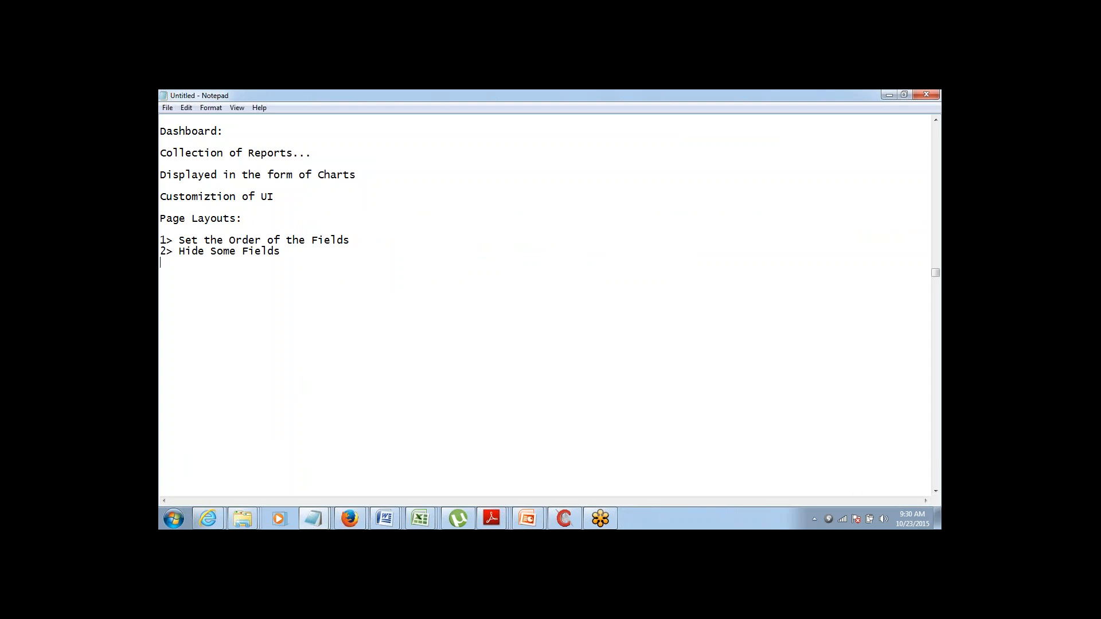
{"action": "type", "text": "3> Make Fields Required "}
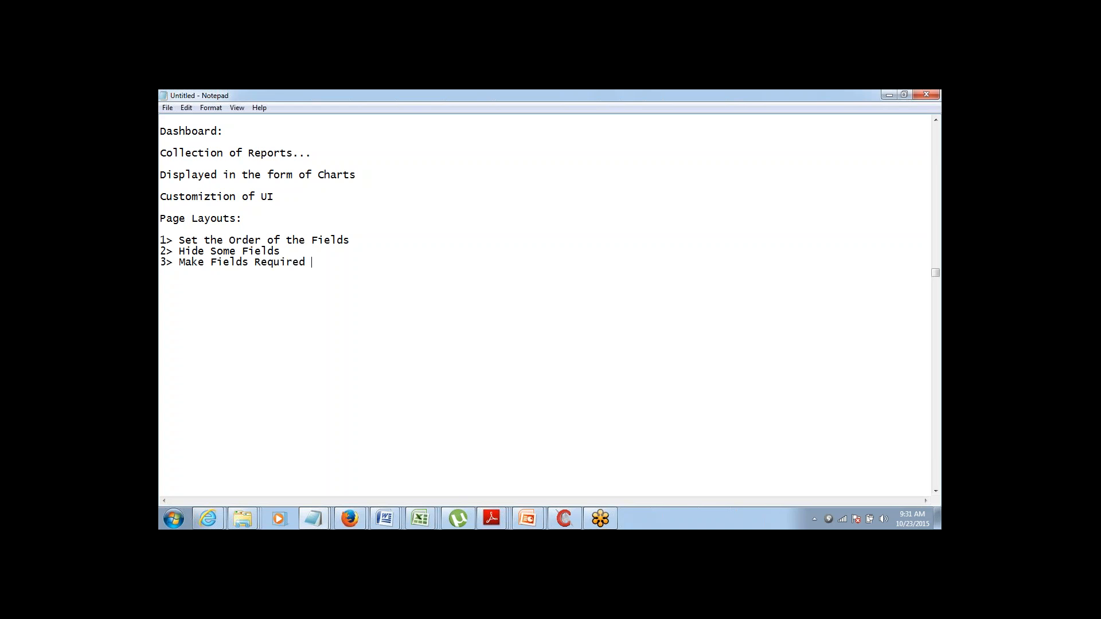
{"action": "type", "text": "/ Read Only"}
Switch to Firefox, open the Burlington account for editing and compare its Account Name and Account Number fields.
{"action": "key", "text": "alt+Tab"}
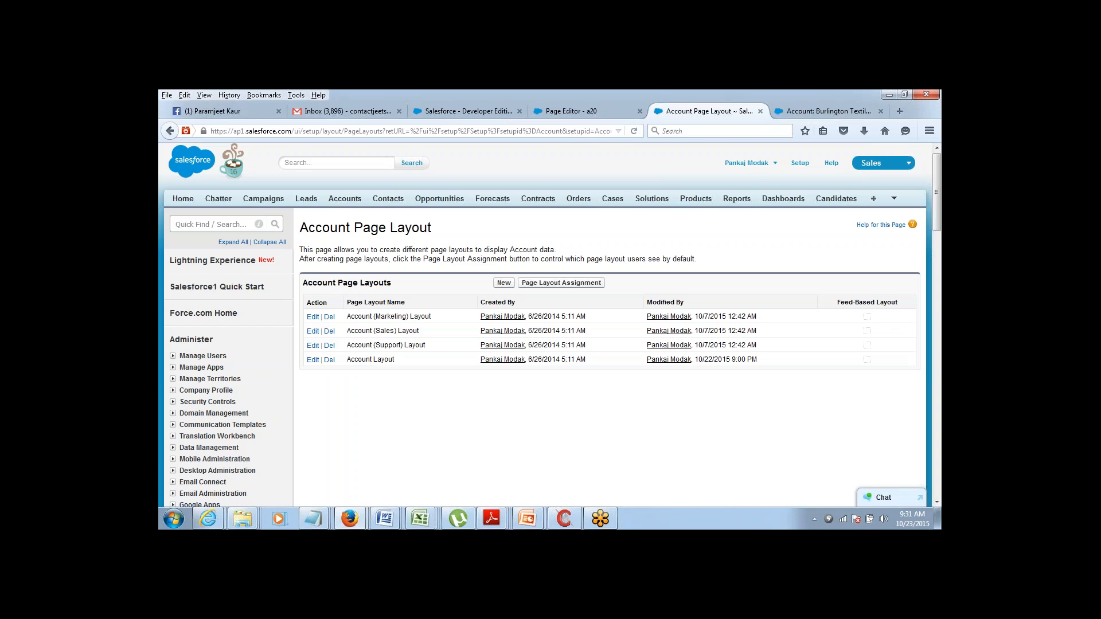
{"action": "left_click", "coordinate": [809, 112]}
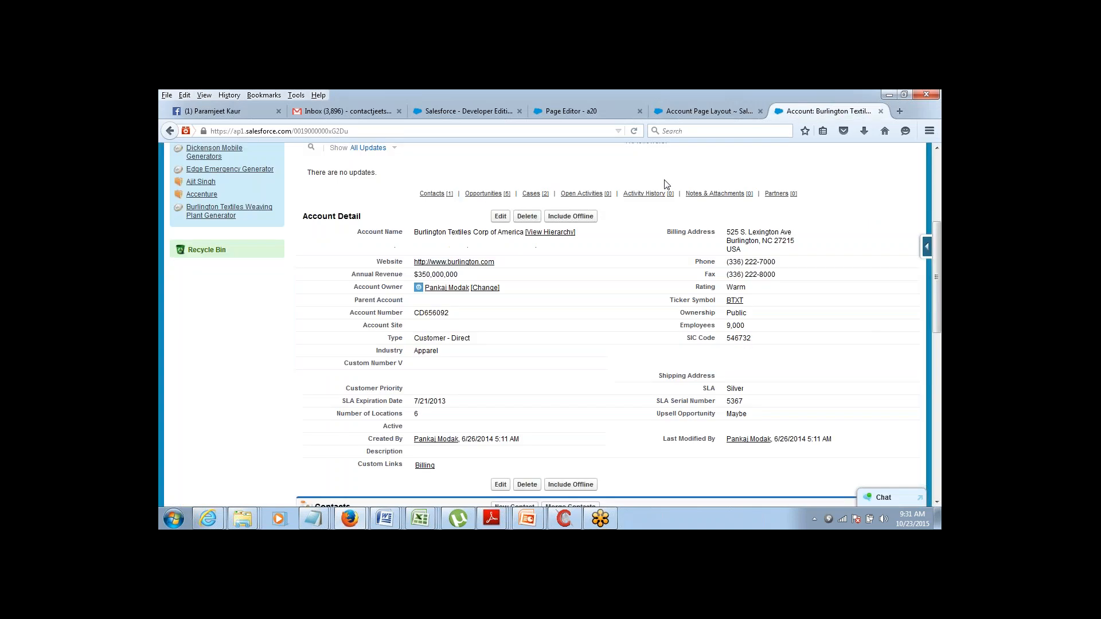
{"action": "left_click", "coordinate": [501, 217]}
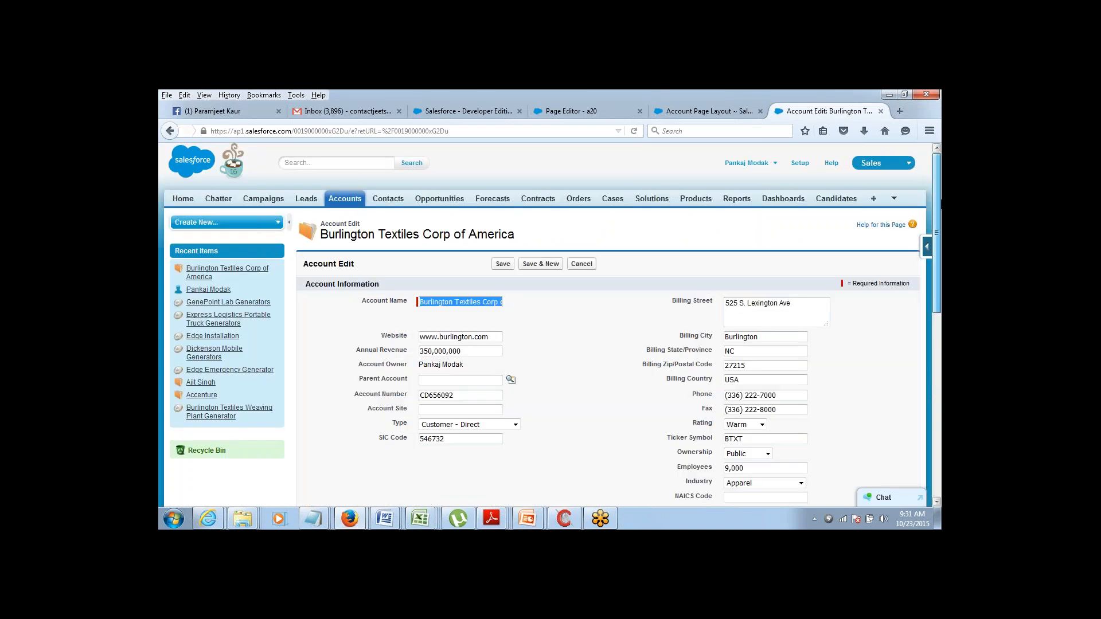
{"action": "scroll", "coordinate": [549, 321], "scroll_direction": "down", "scroll_amount": 2}
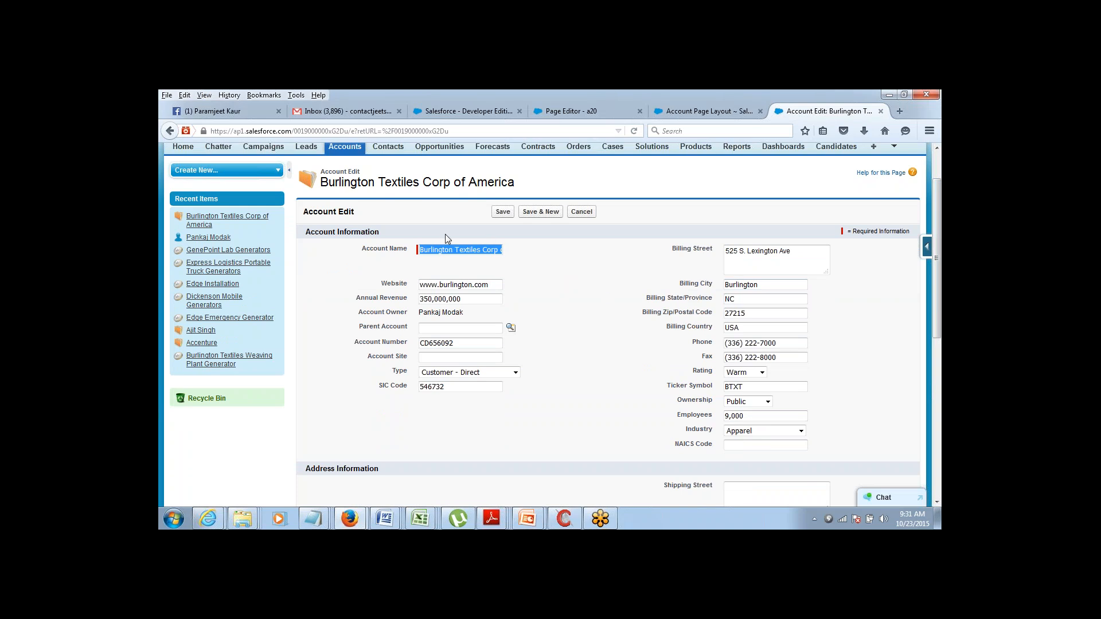
{"action": "double_click", "coordinate": [425, 252]}
{"action": "left_click_drag", "start_coordinate": [355, 346], "coordinate": [407, 344]}
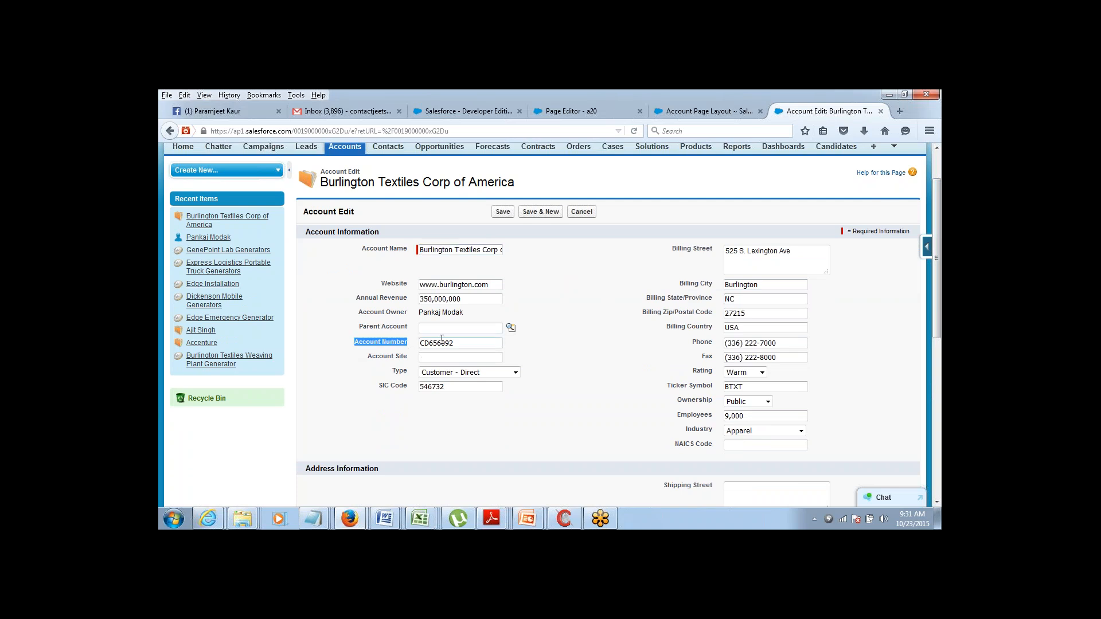
{"action": "double_click", "coordinate": [442, 340]}
{"action": "left_click", "coordinate": [620, 299]}
Reopen Account Layout for editing, make the Account Number field required, and save the layout.
{"action": "left_click", "coordinate": [698, 111]}
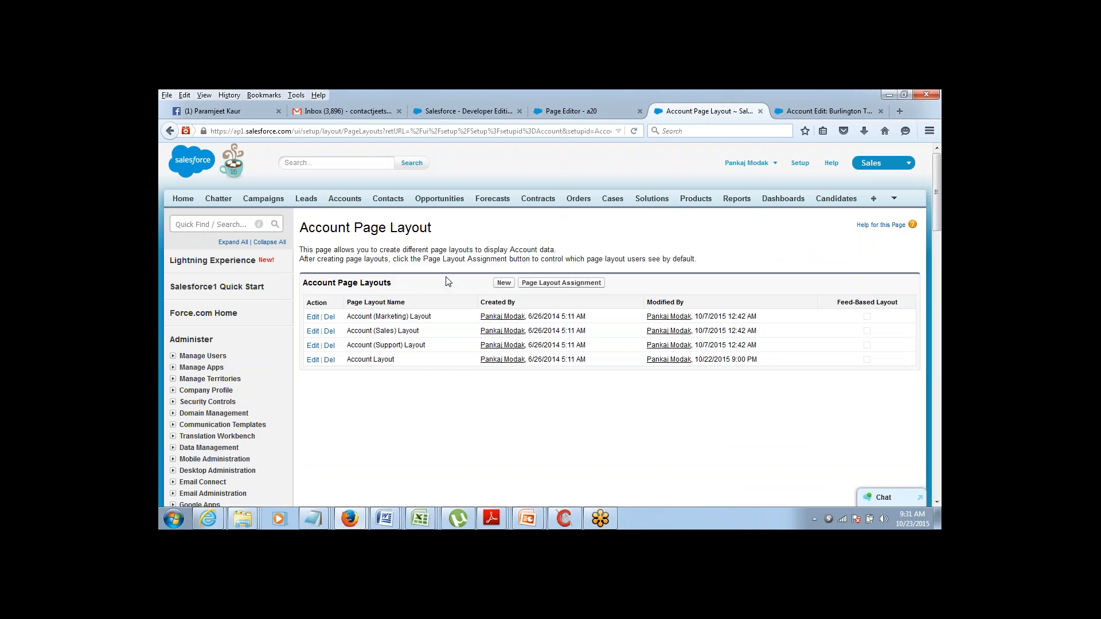
{"action": "left_click", "coordinate": [313, 361]}
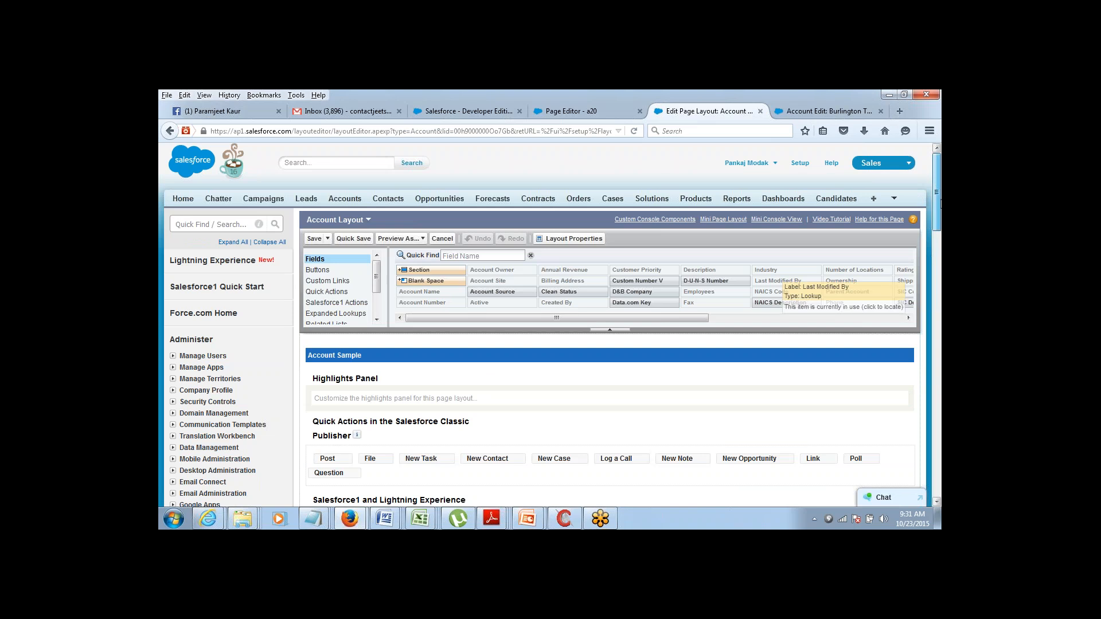
{"action": "left_click_drag", "start_coordinate": [932, 228], "coordinate": [934, 304]}
{"action": "scroll", "coordinate": [470, 368], "scroll_direction": "down", "scroll_amount": 1}
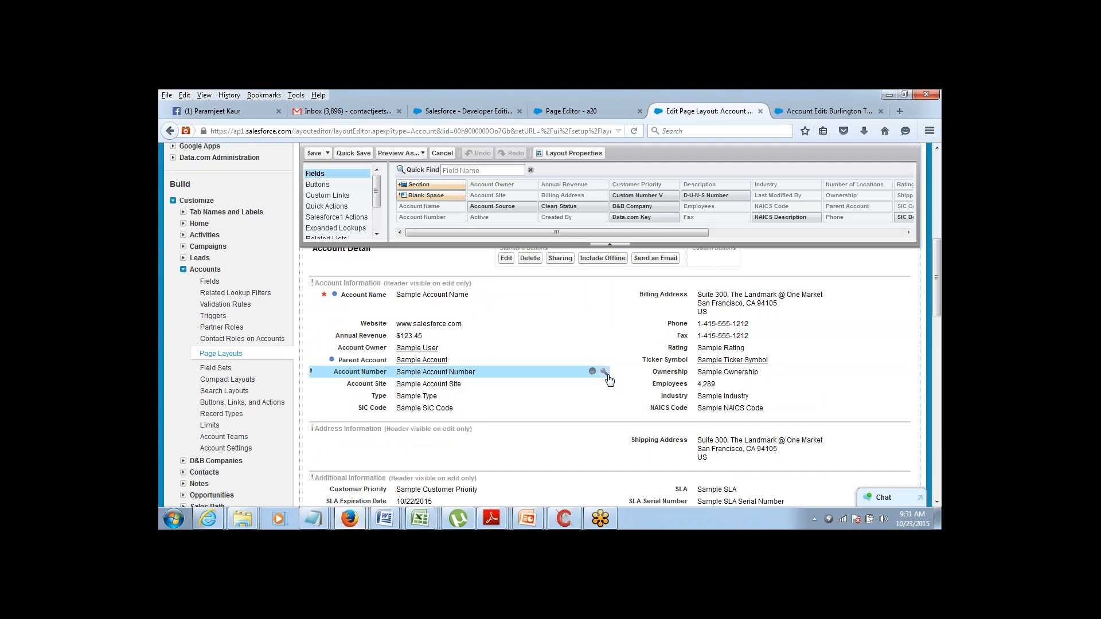
{"action": "left_click", "coordinate": [604, 372]}
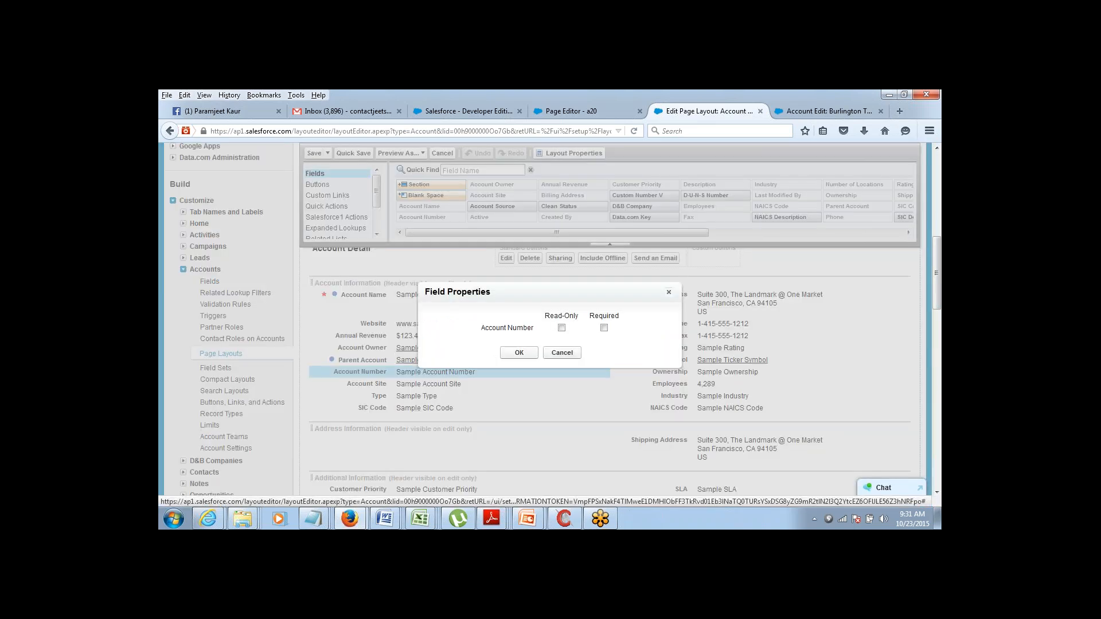
{"action": "left_click", "coordinate": [604, 328]}
{"action": "left_click", "coordinate": [521, 352]}
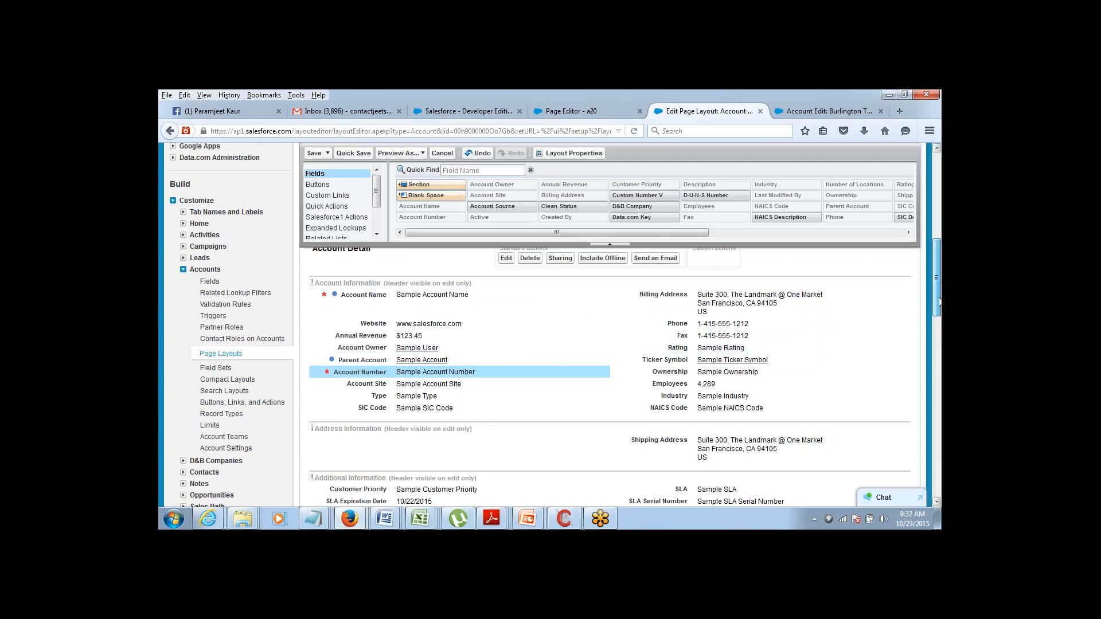
{"action": "left_click_drag", "start_coordinate": [939, 303], "coordinate": [939, 207]}
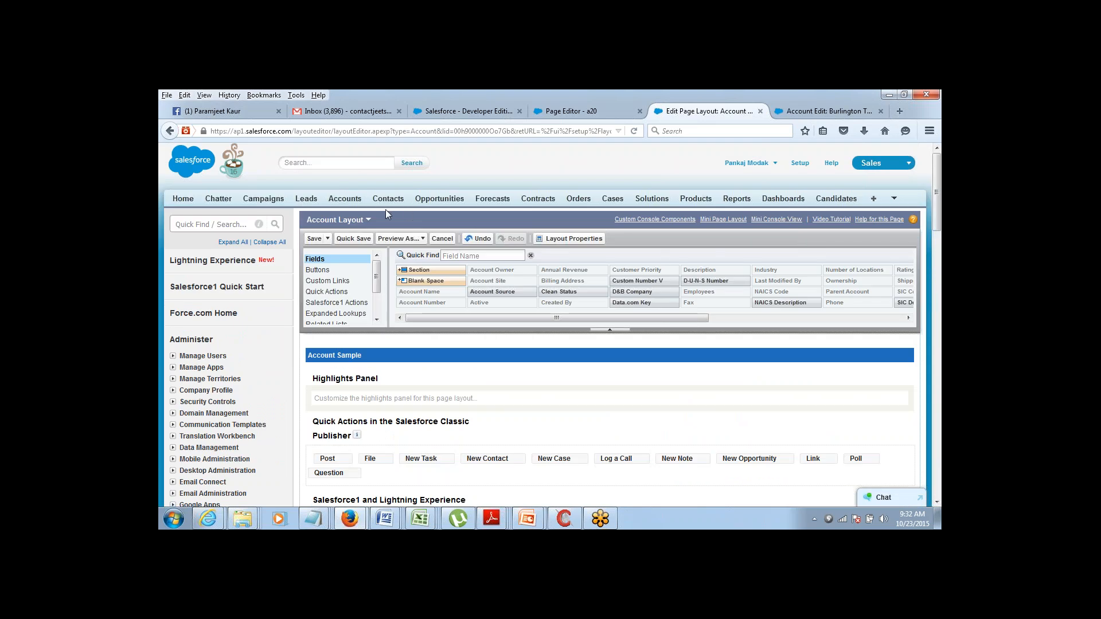
{"action": "left_click", "coordinate": [314, 239]}
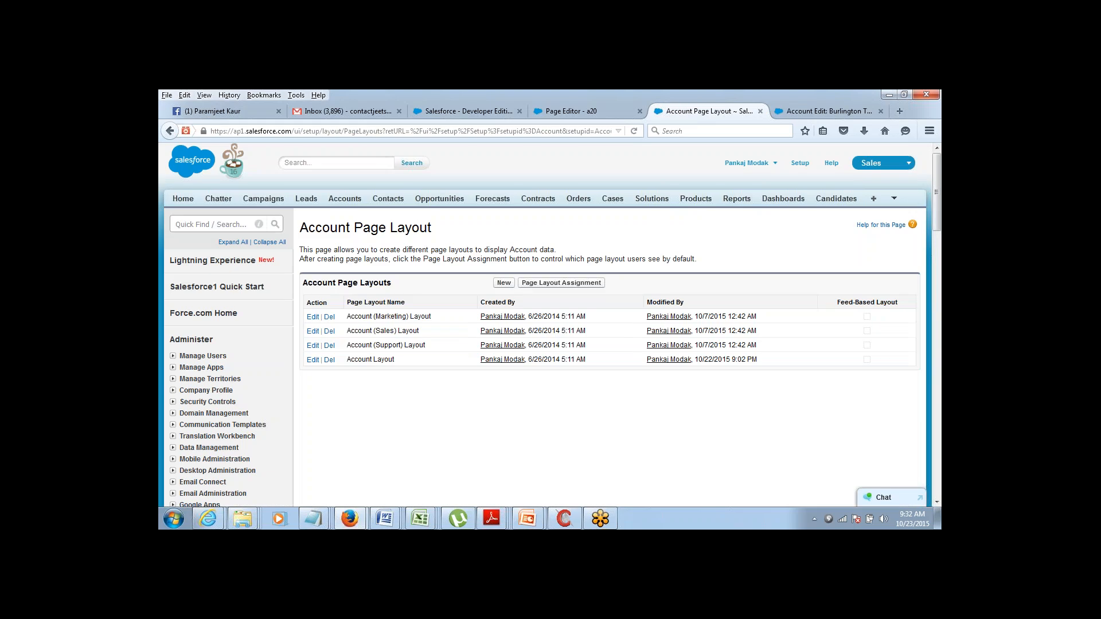
Reload the Burlington account's edit form and check the Account Number field for the required marker.
{"action": "left_click", "coordinate": [795, 110]}
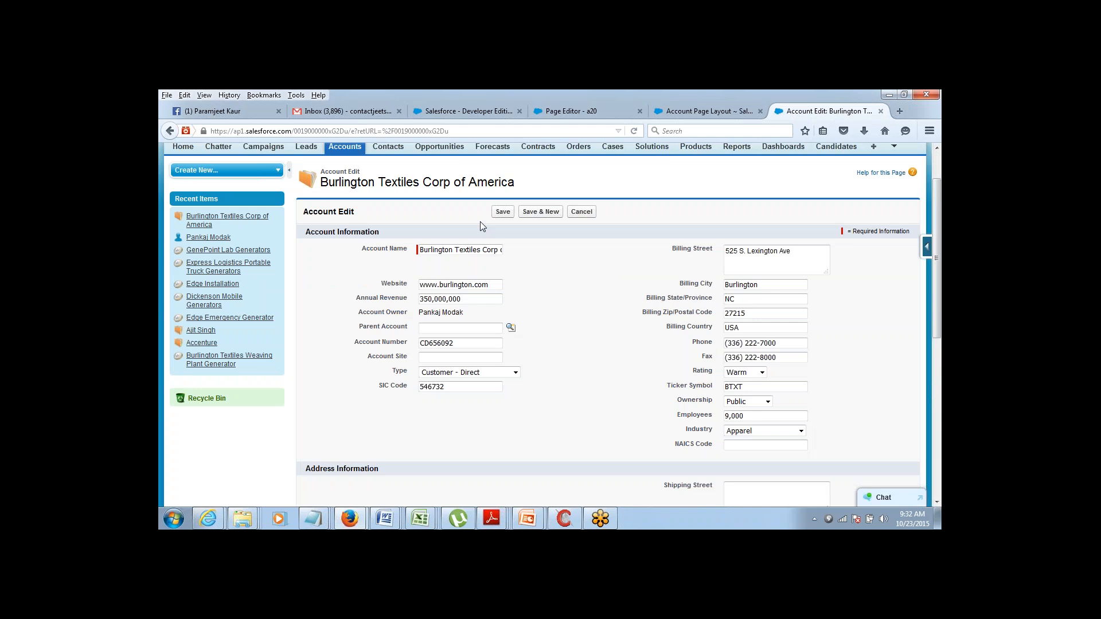
{"action": "left_click", "coordinate": [635, 133]}
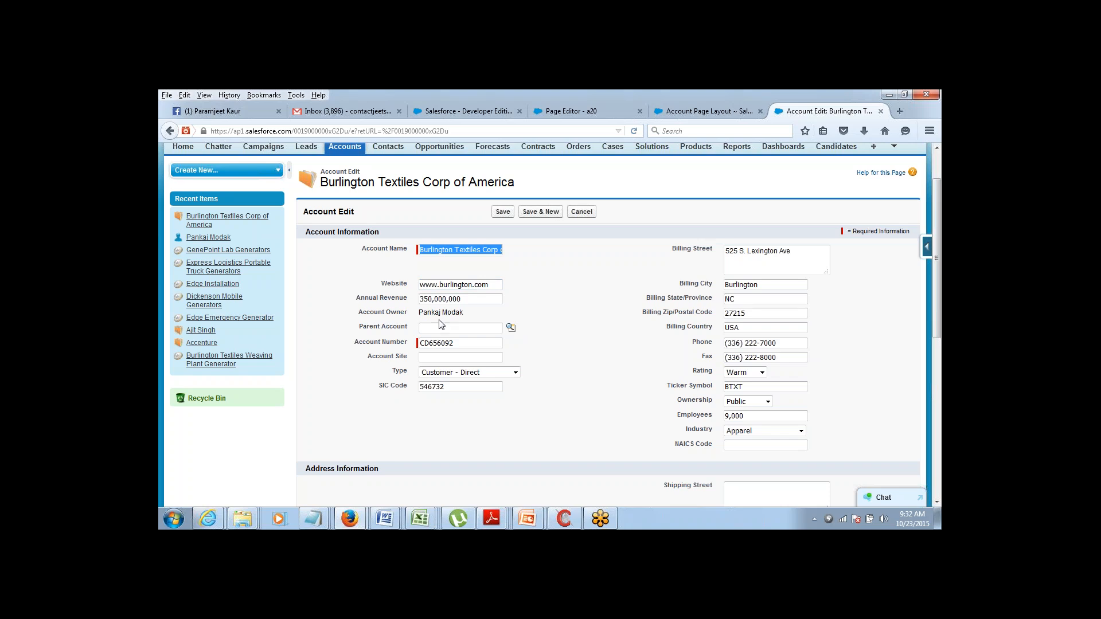
{"action": "left_click", "coordinate": [400, 343]}
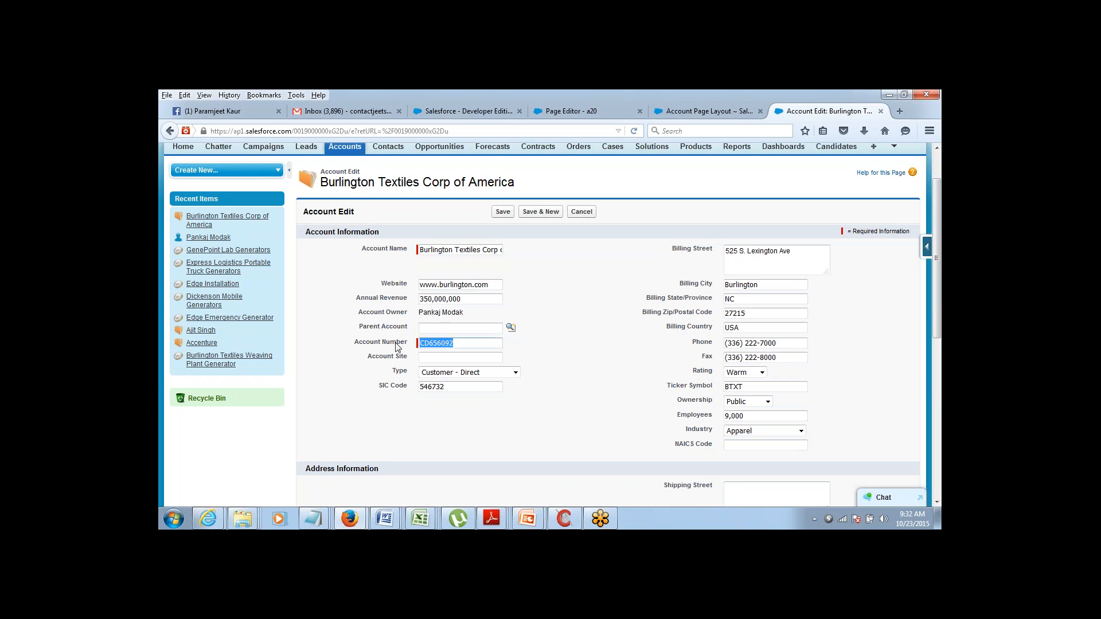
{"action": "double_click", "coordinate": [395, 344]}
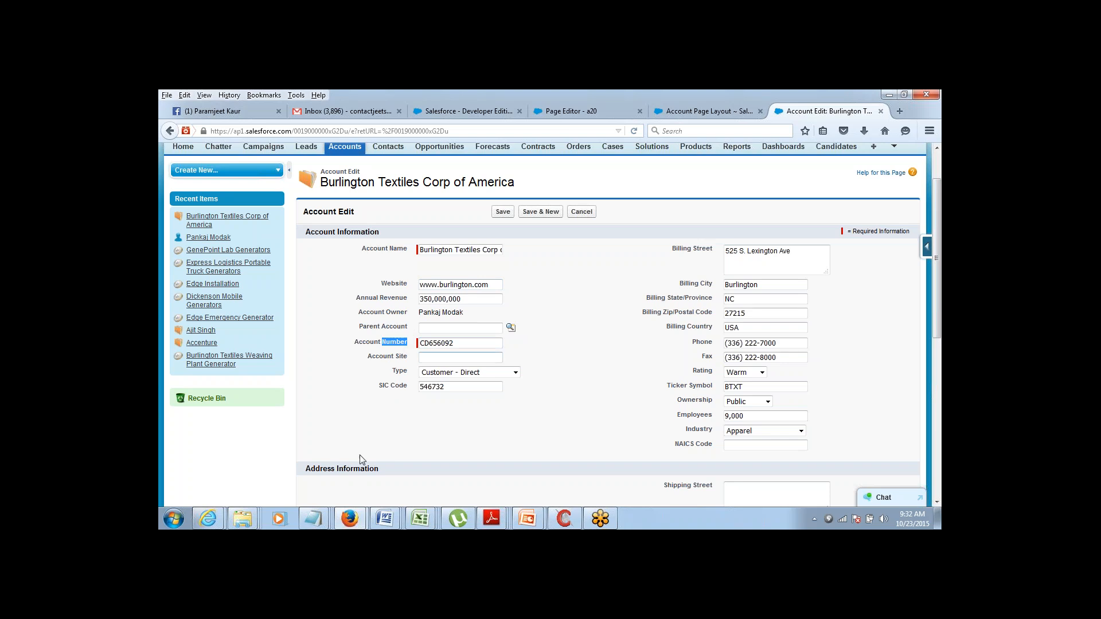
Switch to the untitled Notepad notes and review the first two Page Layouts points by highlighting their text.
{"action": "mouse_move", "coordinate": [322, 516]}
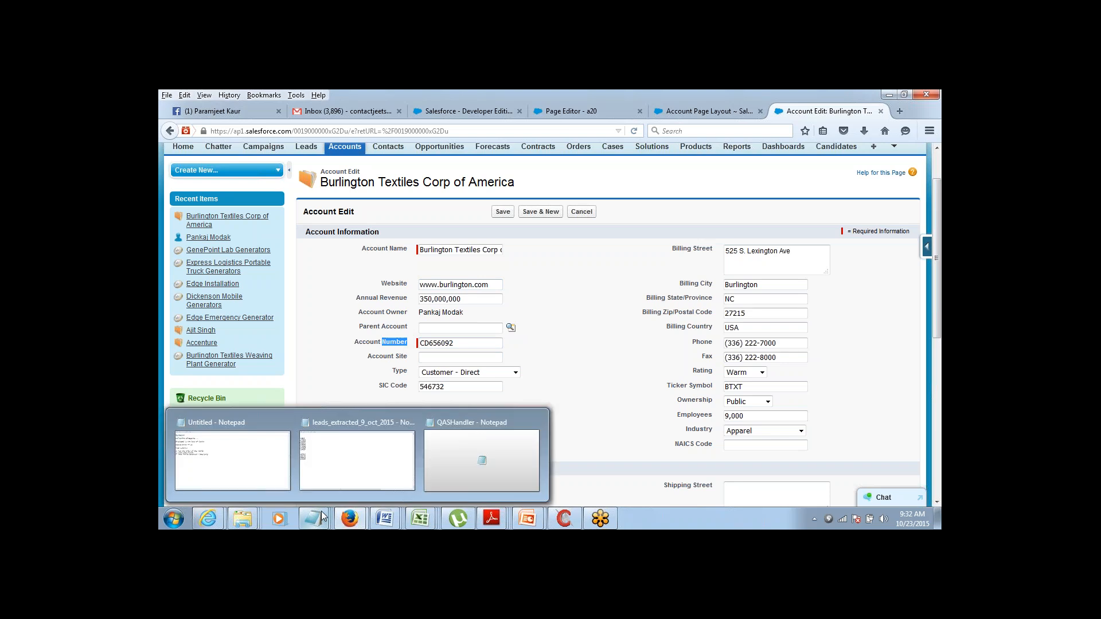
{"action": "left_click", "coordinate": [261, 484]}
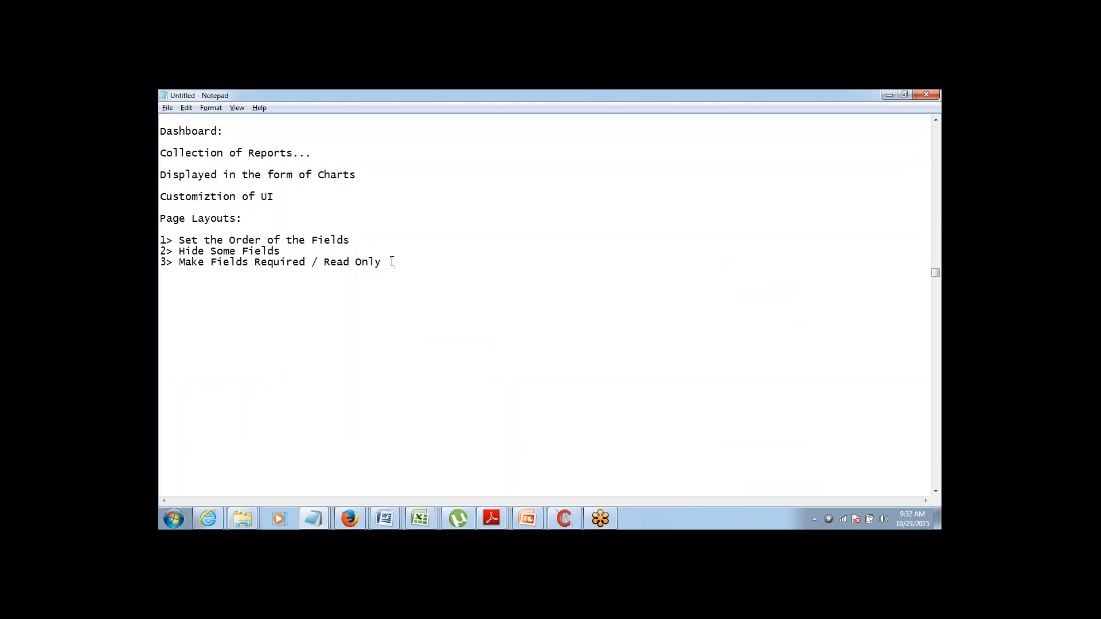
{"action": "key", "text": "Up"}
{"action": "key", "text": "Up"}
{"action": "key", "text": "ctrl+shift+Left"}
{"action": "key", "text": "ctrl+shift+Left"}
{"action": "key", "text": "ctrl+shift+Left"}
{"action": "key", "text": "ctrl+shift+Left"}
{"action": "key", "text": "ctrl+shift+Left"}
{"action": "key", "text": "ctrl+shift+Left"}
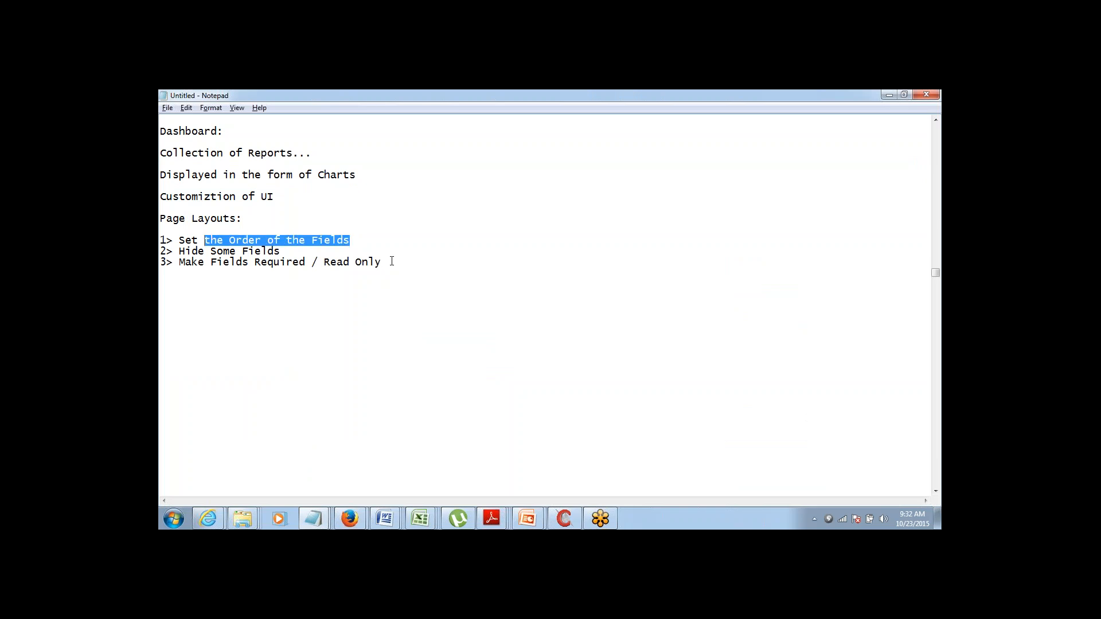
{"action": "key", "text": "Down"}
{"action": "key", "text": "shift+End"}
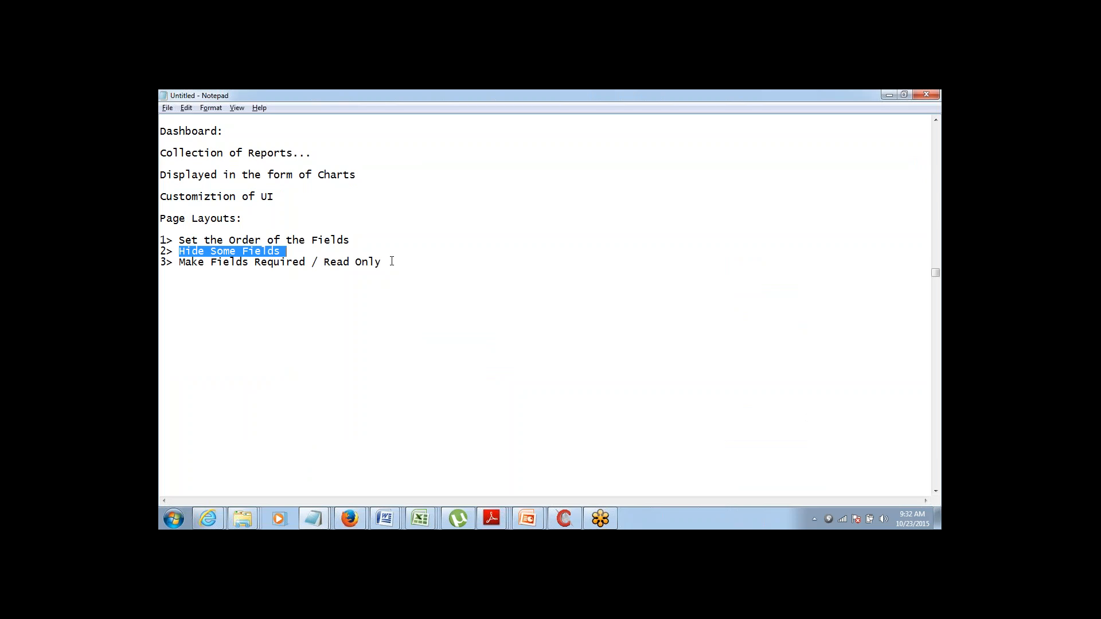
Reword the second Page Layouts point as "2> Remove Fields from Page Layout".
{"action": "key", "text": "Down"}
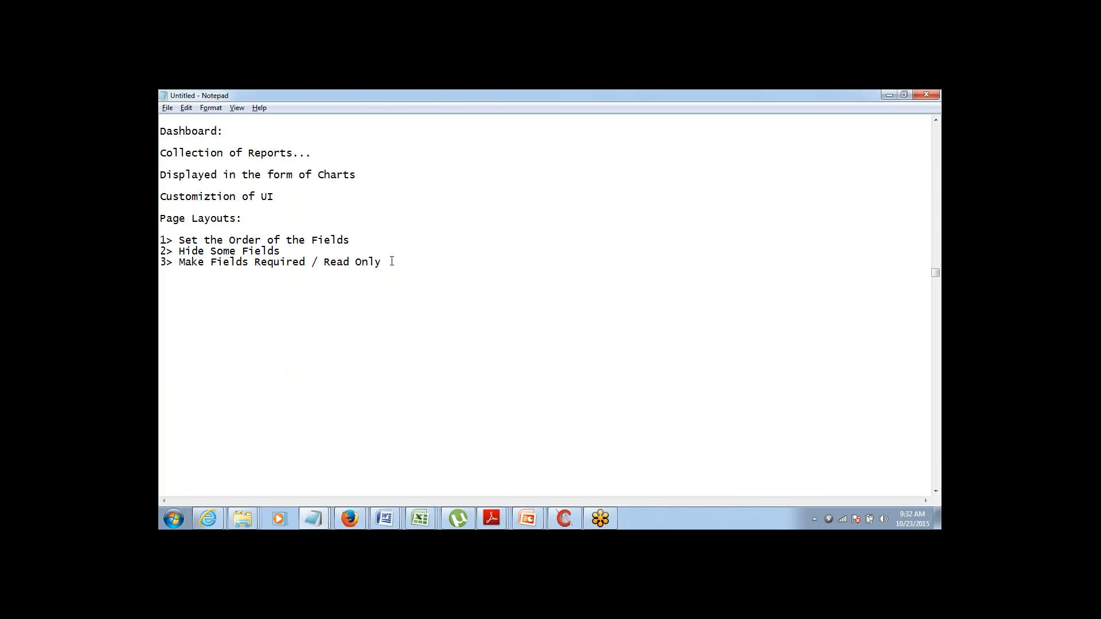
{"action": "key", "text": "ctrl+shift+Left"}
{"action": "key", "text": "ctrl+shift+Left"}
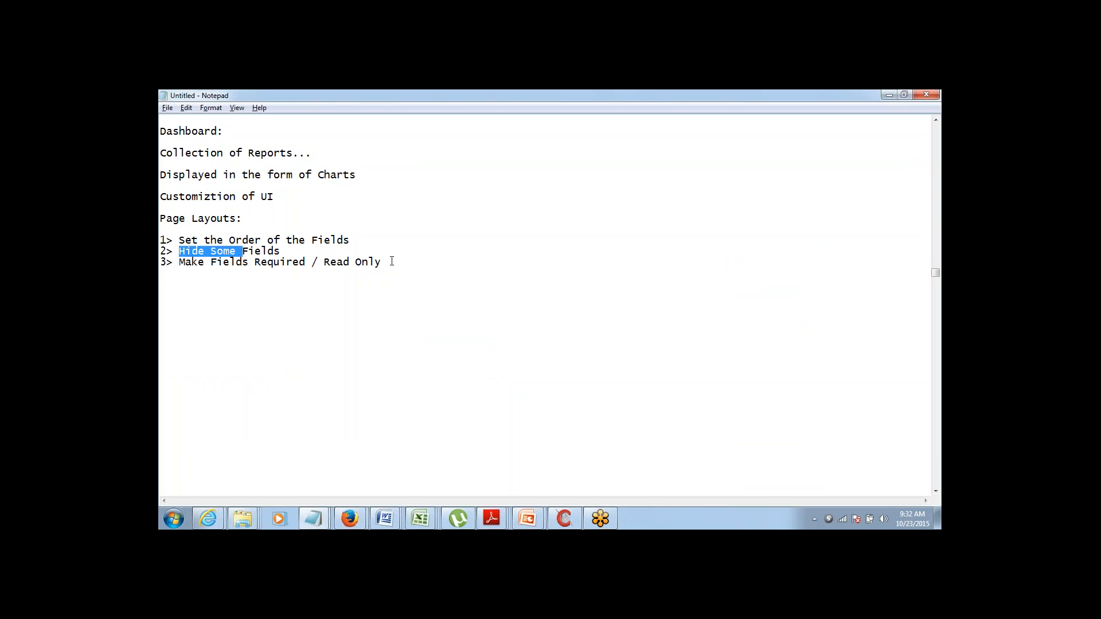
{"action": "type", "text": "Remo"}
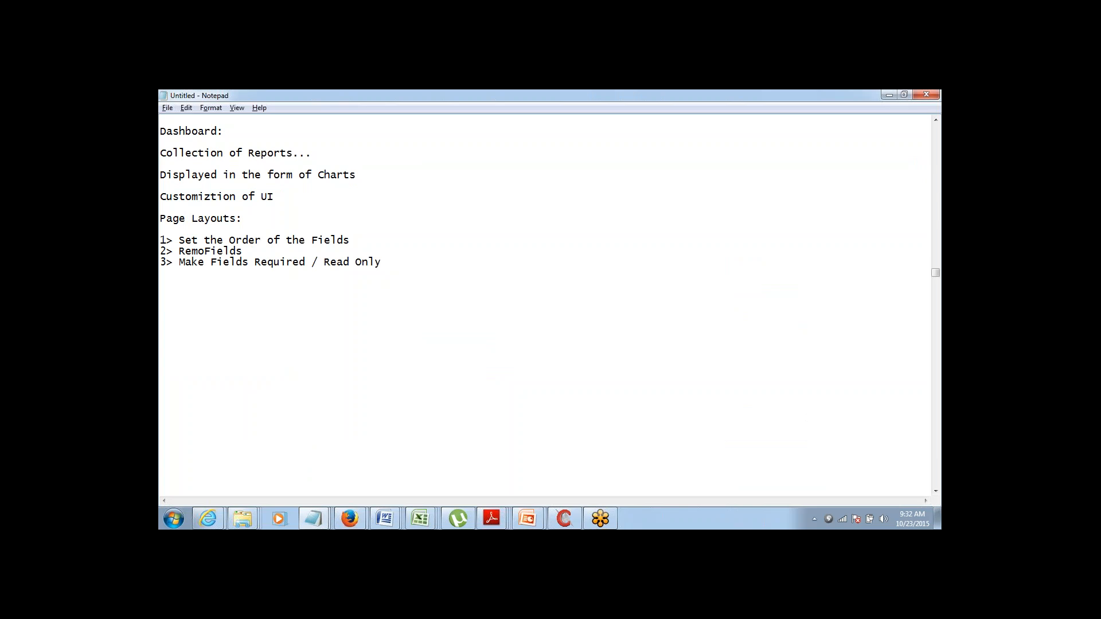
{"action": "type", "text": "ve Fields from Page La"}
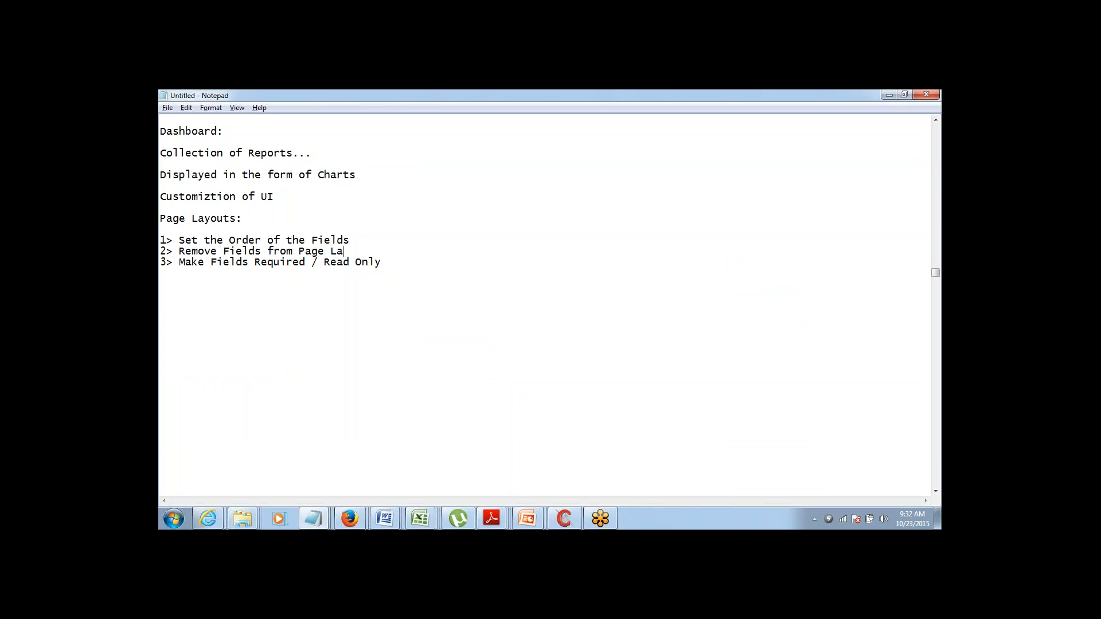
{"action": "type", "text": "yout"}
{"action": "key", "text": "Down"}
{"action": "key", "text": "End"}
{"action": "key", "text": "alt+Tab"}
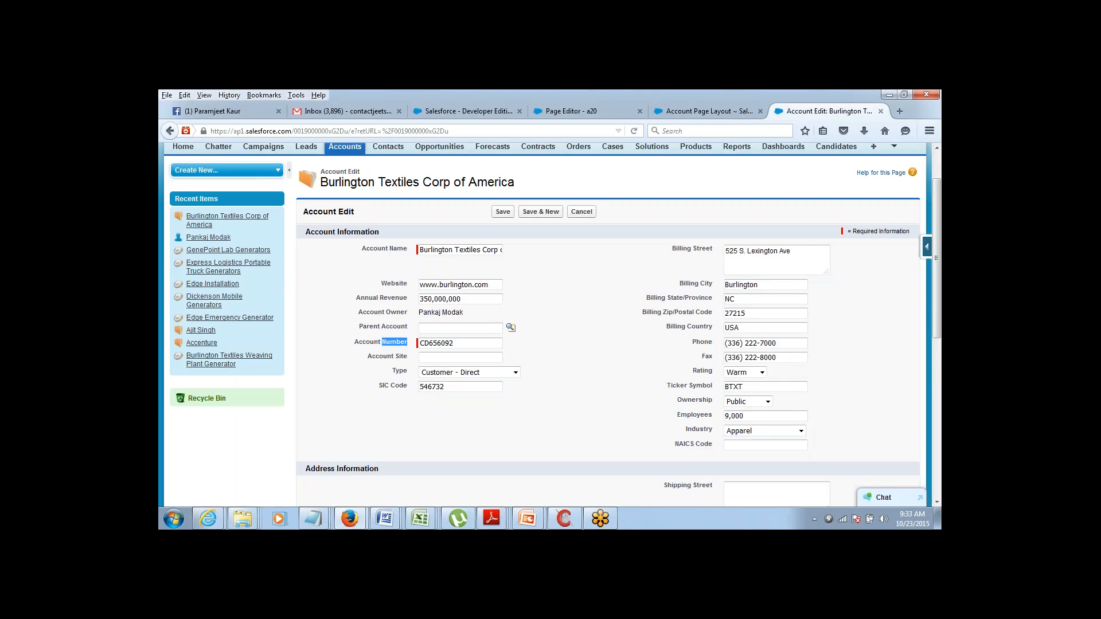
{"action": "key", "text": "alt+Tab"}
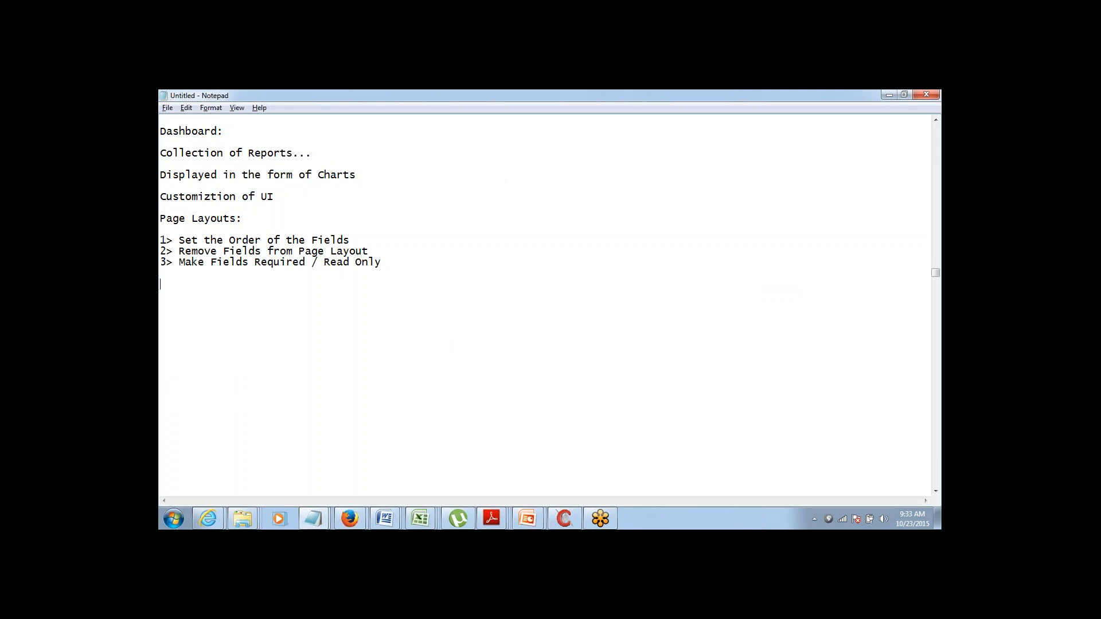
Start a second list under the Page Layouts notes with the line "1> Set the Order of Related Lists".
{"action": "key", "text": "Return"}
{"action": "key", "text": "Return"}
{"action": "type", "text": "1> Set the Order of Relatedd"}
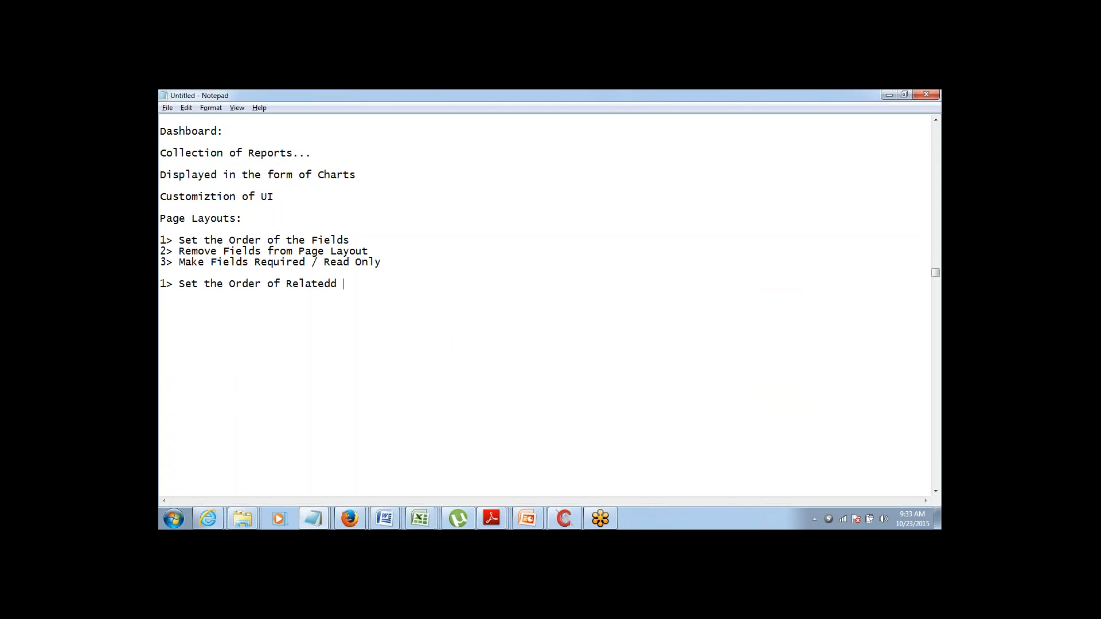
{"action": "key", "text": "BackSpace"}
{"action": "type", "text": "Lists"}
Switch to Salesforce in Firefox, cancel editing the Burlington account, and examine the order of the related lists on its detail page.
{"action": "key", "text": "alt+Tab"}
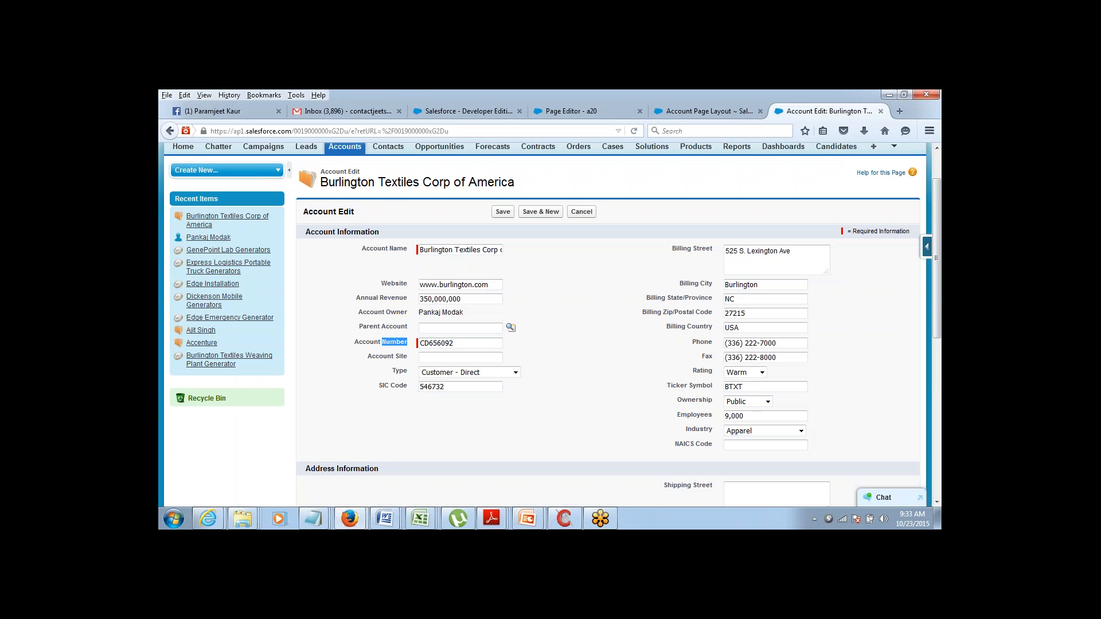
{"action": "left_click", "coordinate": [583, 211]}
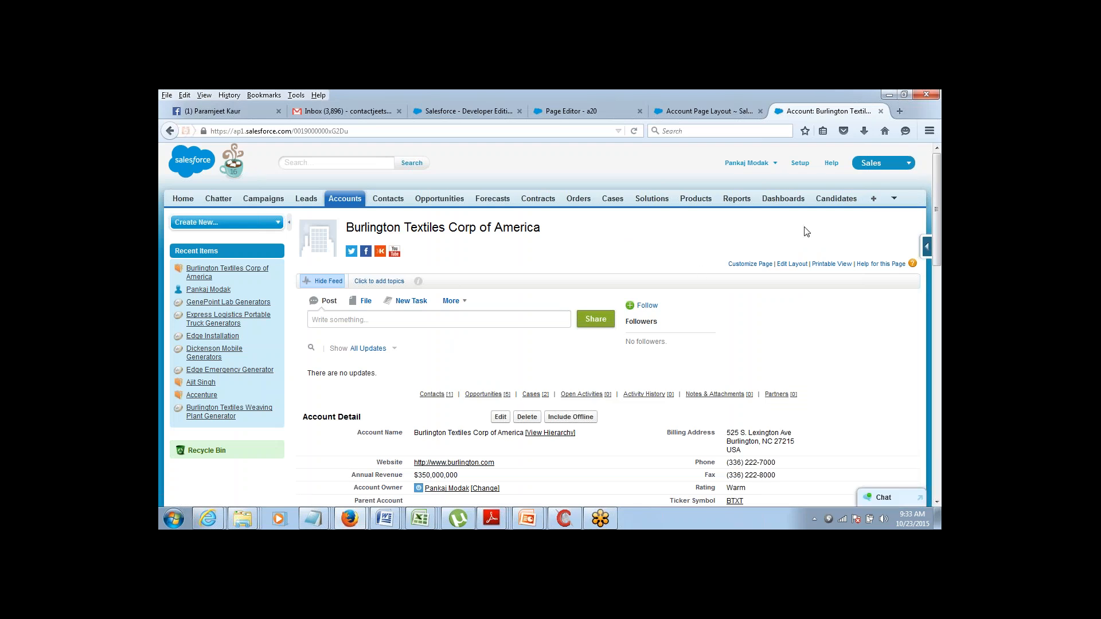
{"action": "scroll", "coordinate": [937, 229], "scroll_direction": "down", "scroll_amount": 1}
{"action": "scroll", "coordinate": [940, 286], "scroll_direction": "down", "scroll_amount": 7}
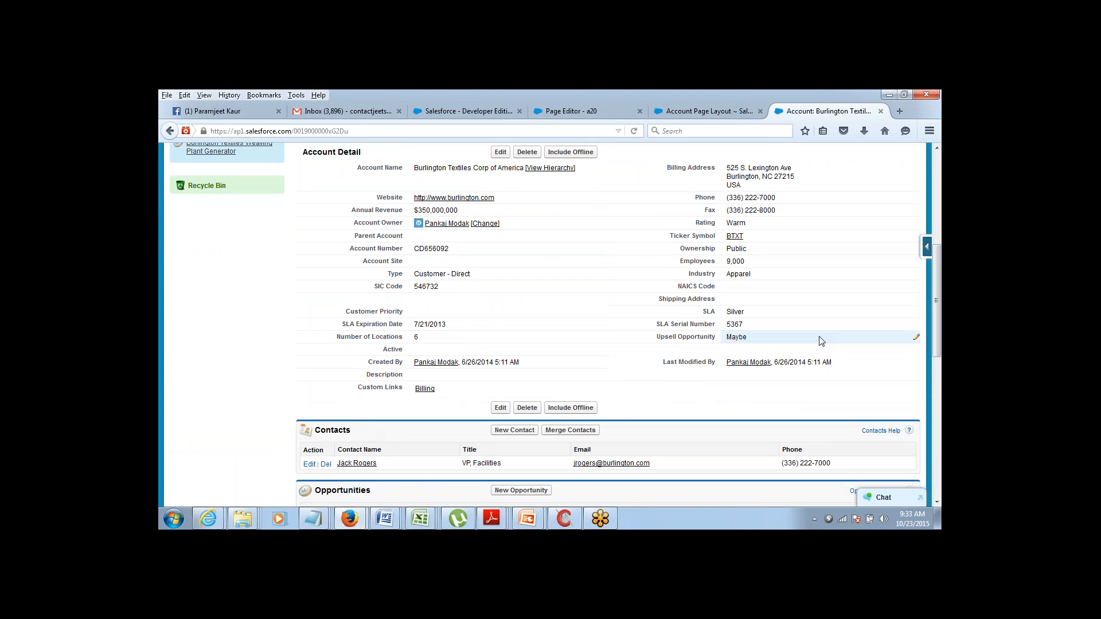
{"action": "scroll", "coordinate": [939, 321], "scroll_direction": "down", "scroll_amount": 3}
{"action": "scroll", "coordinate": [940, 322], "scroll_direction": "down", "scroll_amount": 3}
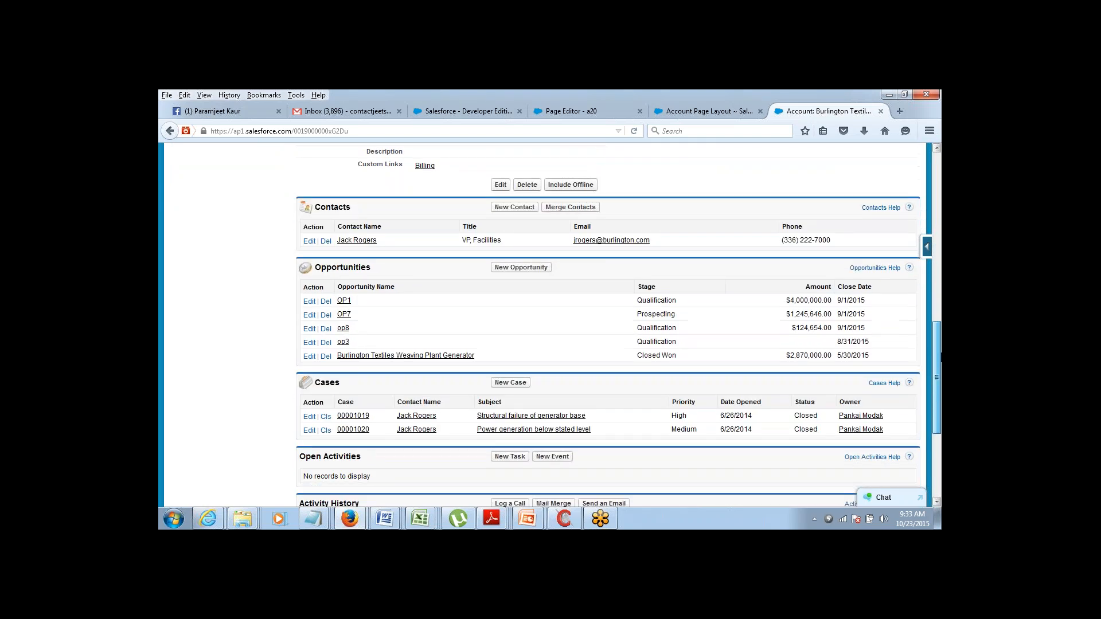
{"action": "scroll", "coordinate": [941, 367], "scroll_direction": "down", "scroll_amount": 2}
{"action": "mouse_move", "coordinate": [940, 380]}
{"action": "left_mouse_down"}
{"action": "mouse_move", "coordinate": [941, 172]}
{"action": "mouse_move", "coordinate": [939, 371]}
{"action": "left_mouse_up"}
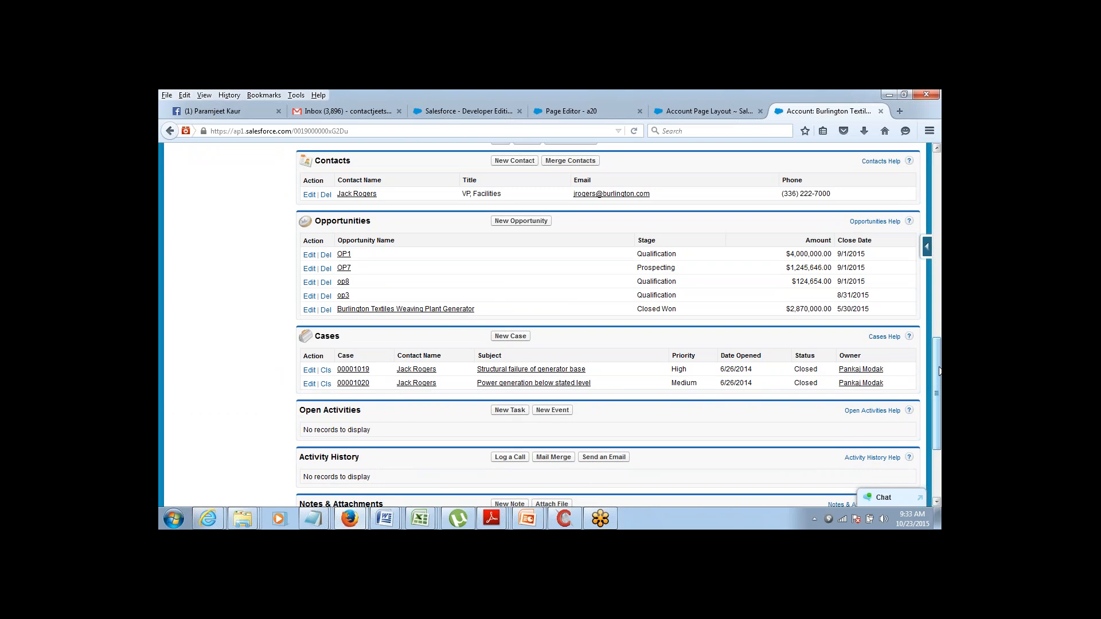
{"action": "mouse_move", "coordinate": [940, 372]}
{"action": "left_mouse_down"}
{"action": "mouse_move", "coordinate": [940, 403]}
{"action": "mouse_move", "coordinate": [940, 353]}
{"action": "left_mouse_up"}
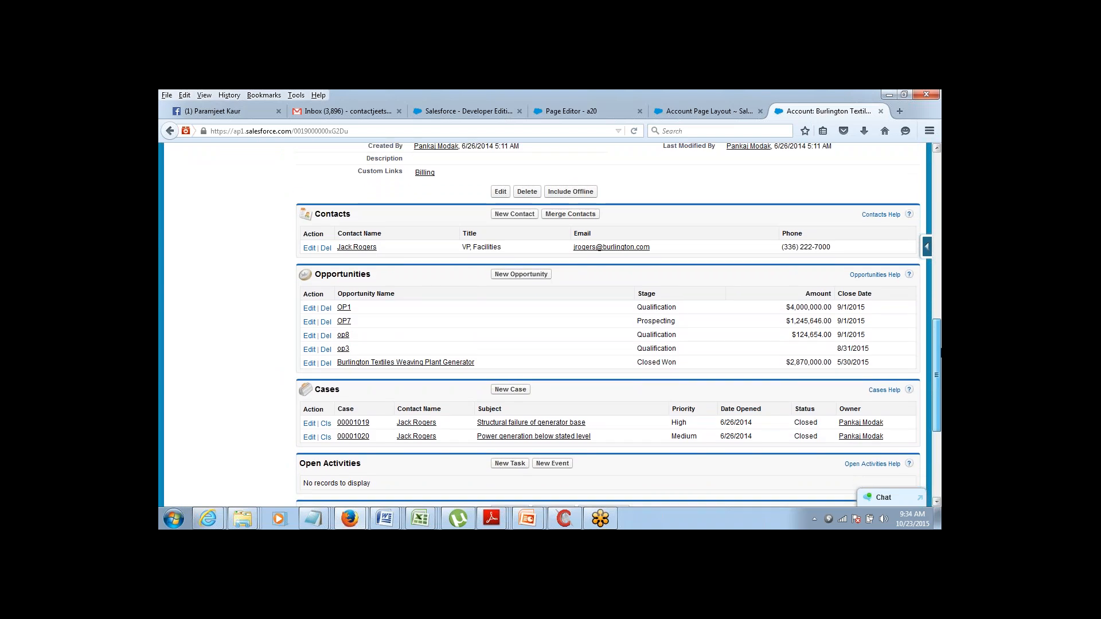
{"action": "left_click_drag", "start_coordinate": [941, 352], "coordinate": [941, 352]}
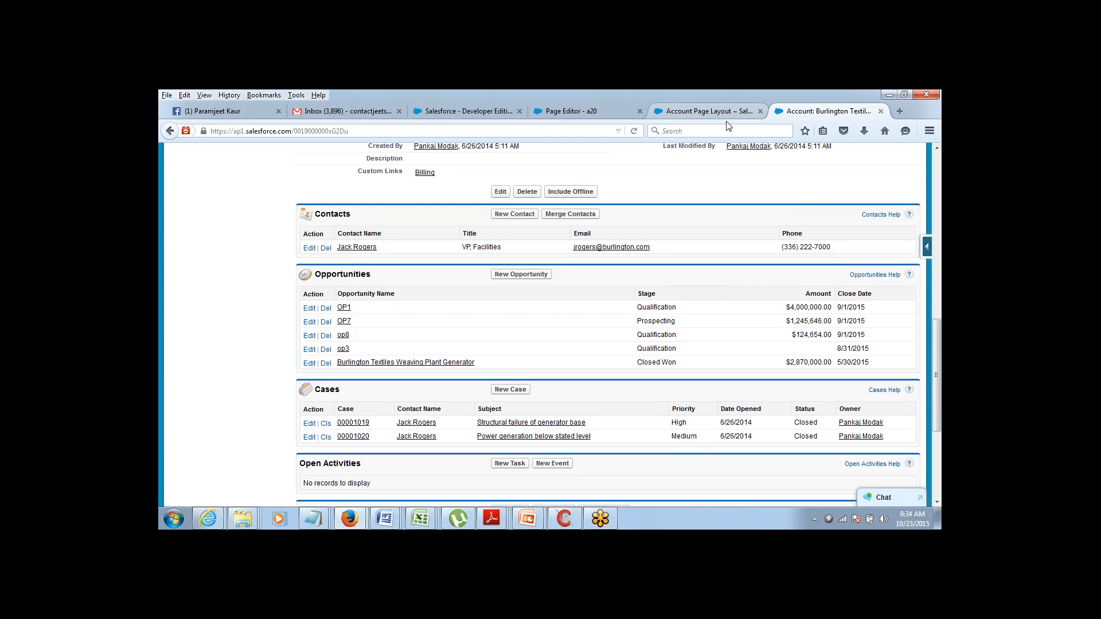
{"action": "scroll", "coordinate": [940, 343], "scroll_direction": "down", "scroll_amount": 1}
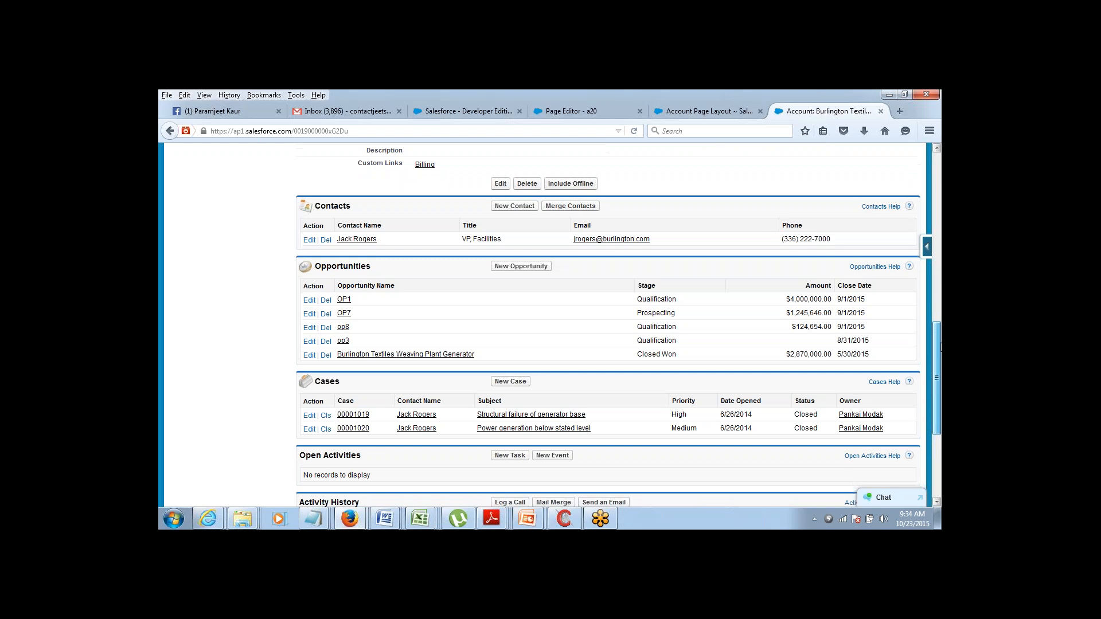
{"action": "scroll", "coordinate": [940, 343], "scroll_direction": "up", "scroll_amount": 2}
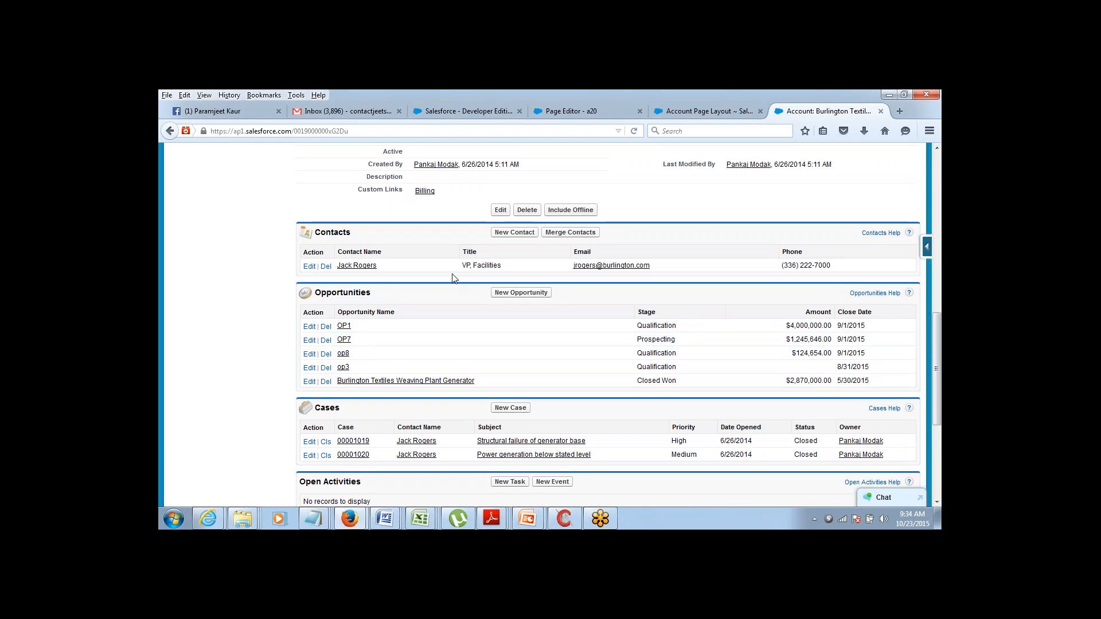
Point out the Contacts, Opportunities and Cases related lists by highlighting their headings on the Burlington account page.
{"action": "double_click", "coordinate": [321, 231]}
{"action": "left_click_drag", "start_coordinate": [326, 292], "coordinate": [342, 292]}
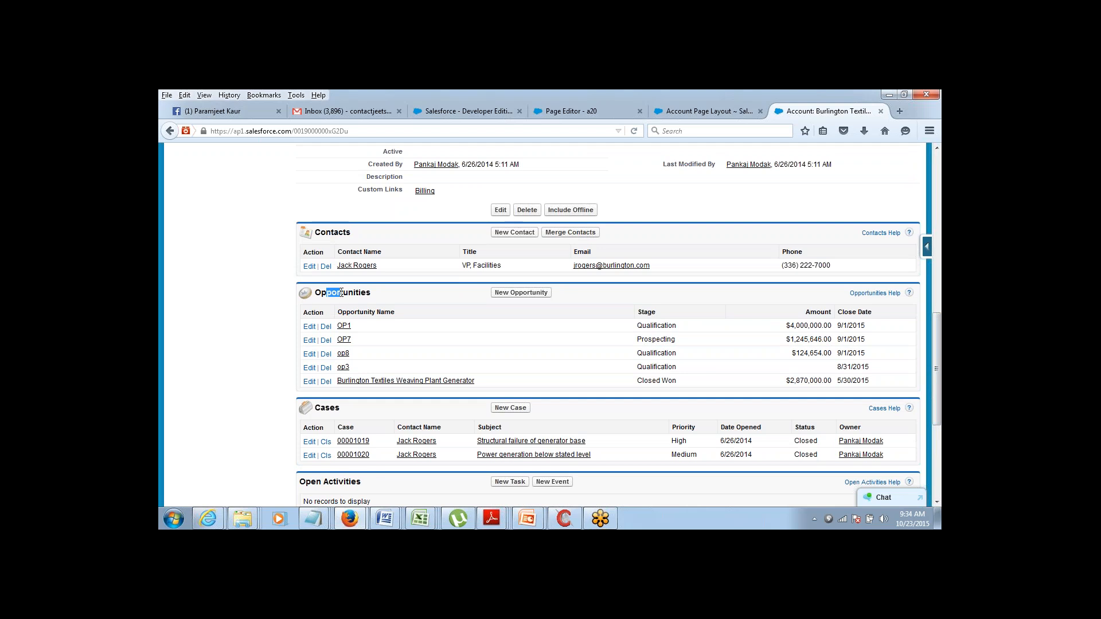
{"action": "double_click", "coordinate": [319, 408]}
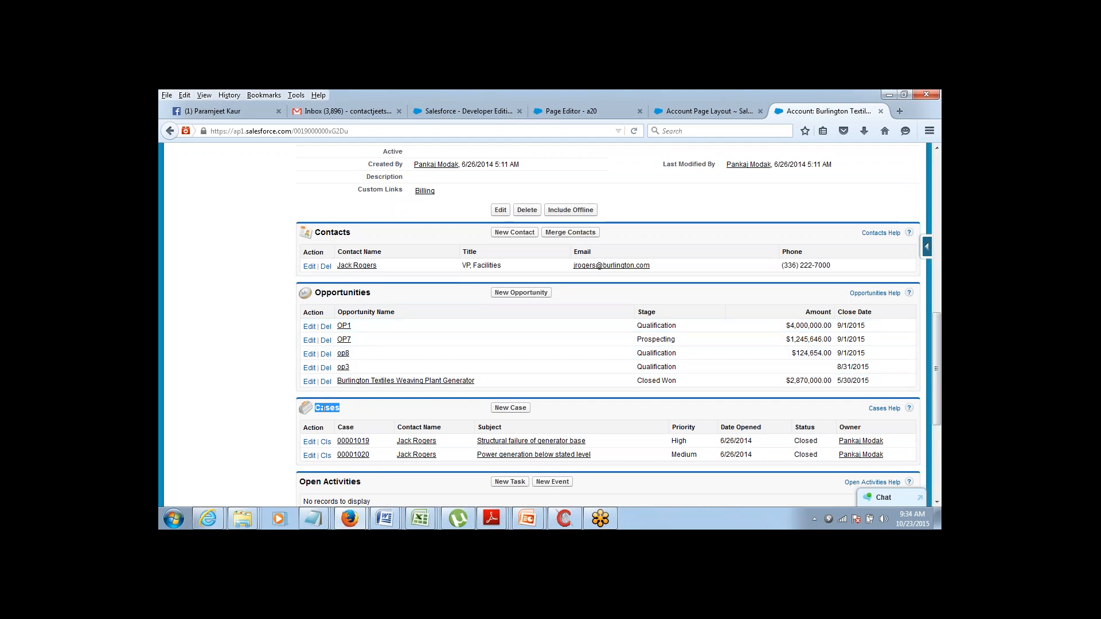
{"action": "left_click", "coordinate": [315, 426]}
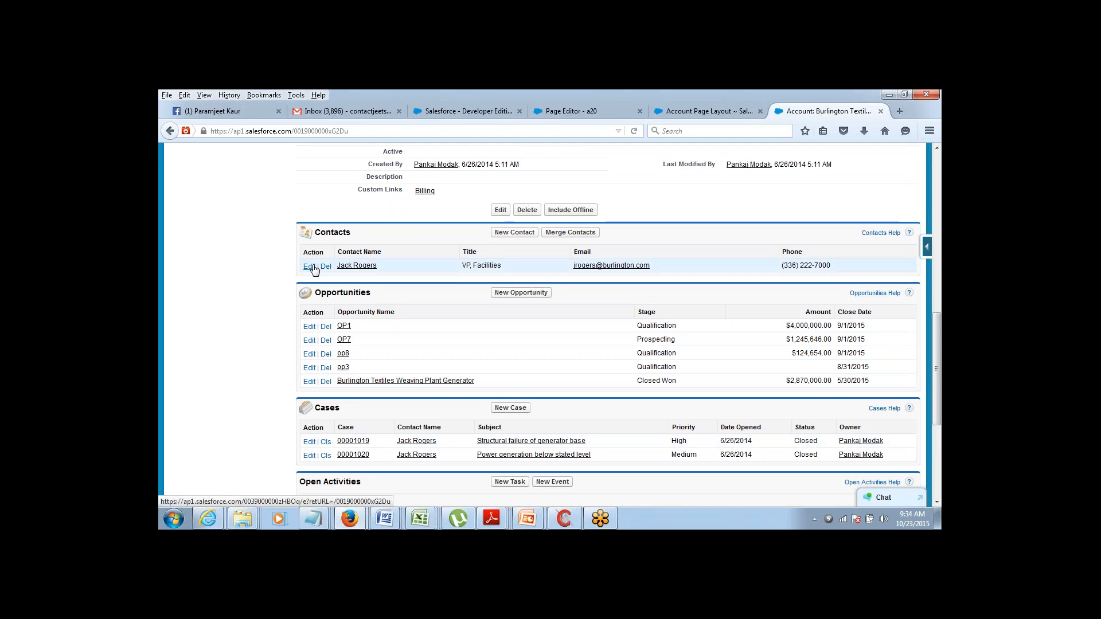
{"action": "left_click_drag", "start_coordinate": [320, 408], "coordinate": [340, 407]}
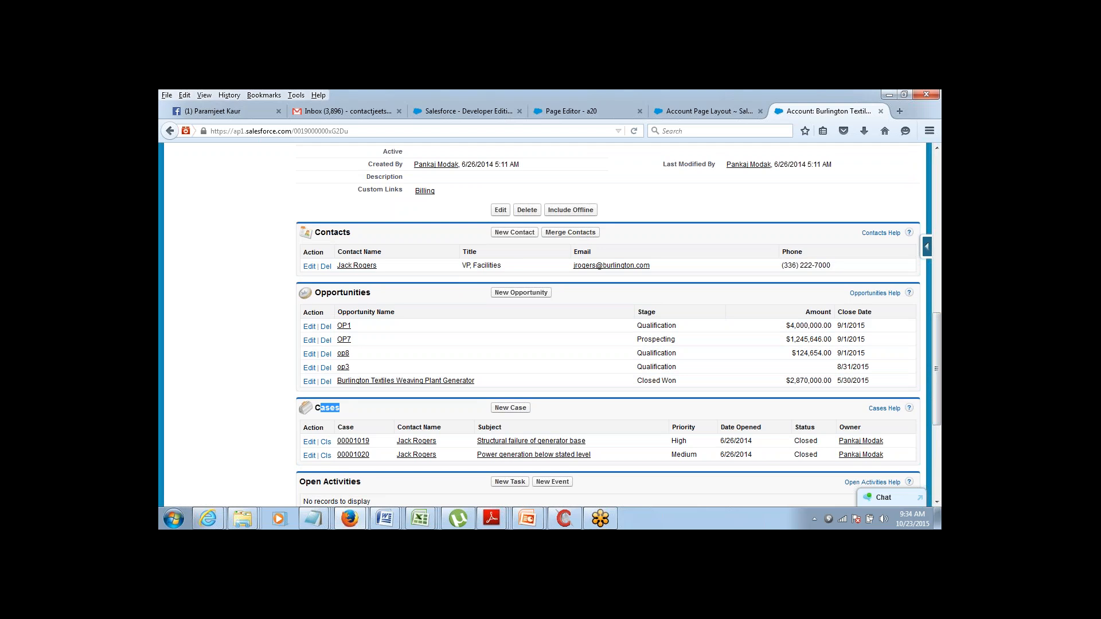
Open Account Layout for editing and reorder its related lists as Cases, Opportunities, Contacts.
{"action": "left_click", "coordinate": [681, 113]}
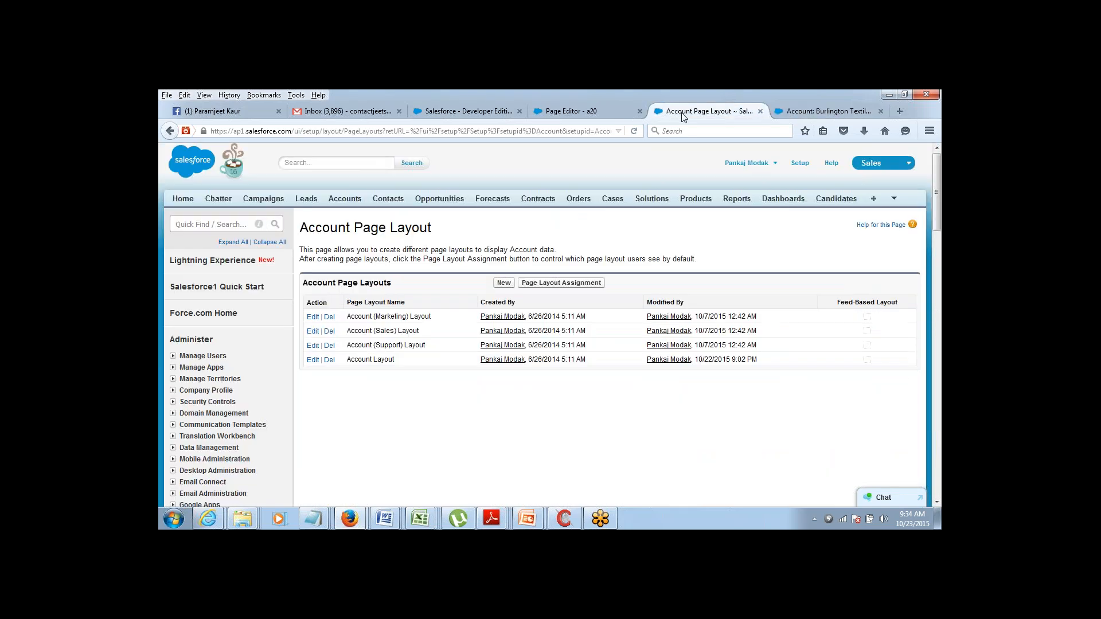
{"action": "left_click", "coordinate": [312, 362]}
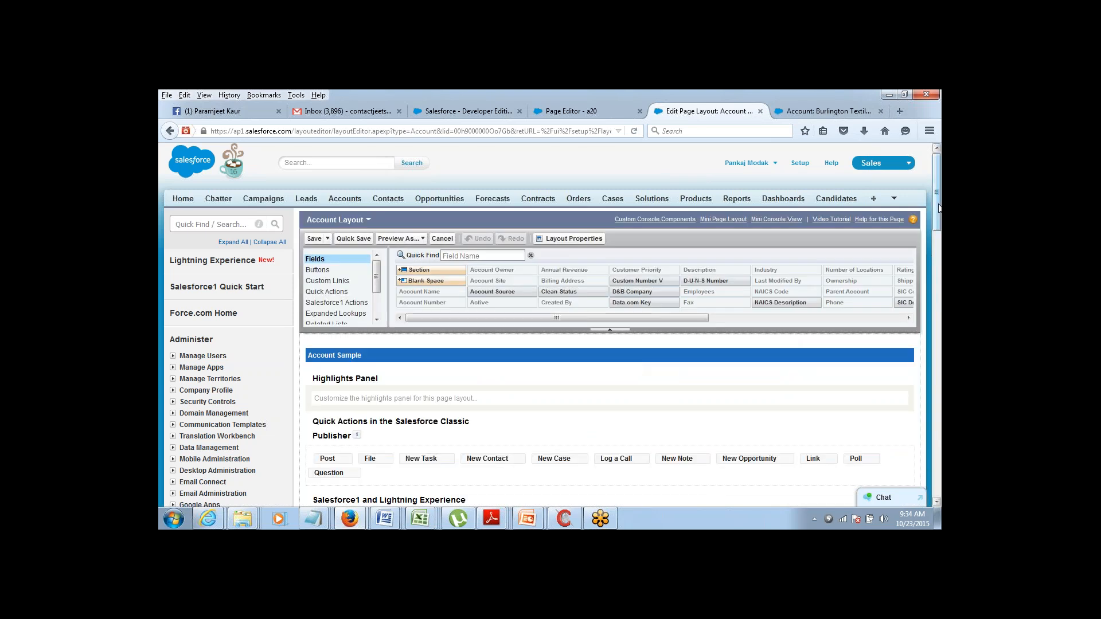
{"action": "mouse_move", "coordinate": [937, 205]}
{"action": "left_mouse_down"}
{"action": "mouse_move", "coordinate": [936, 251]}
{"action": "mouse_move", "coordinate": [937, 225]}
{"action": "left_mouse_up"}
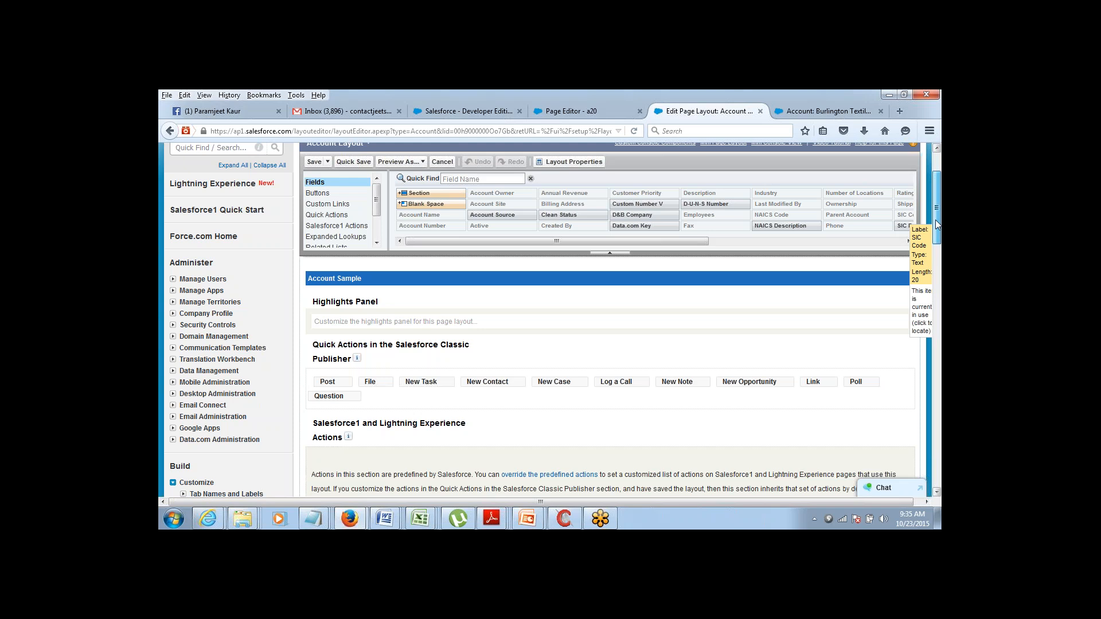
{"action": "left_click_drag", "start_coordinate": [938, 224], "coordinate": [941, 386]}
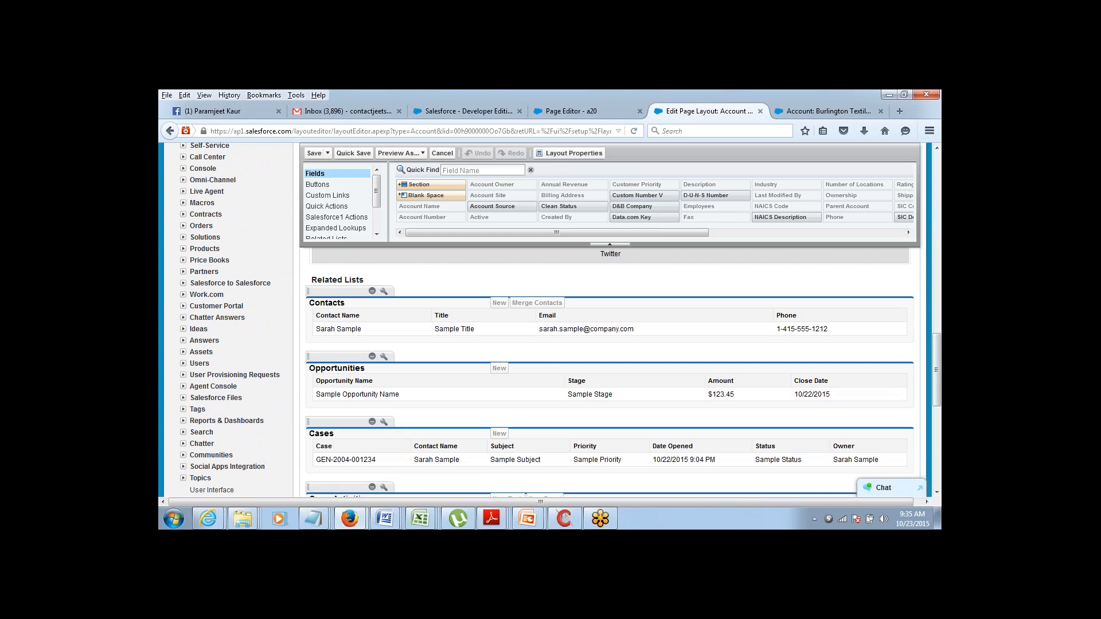
{"action": "left_click_drag", "start_coordinate": [321, 434], "coordinate": [331, 291]}
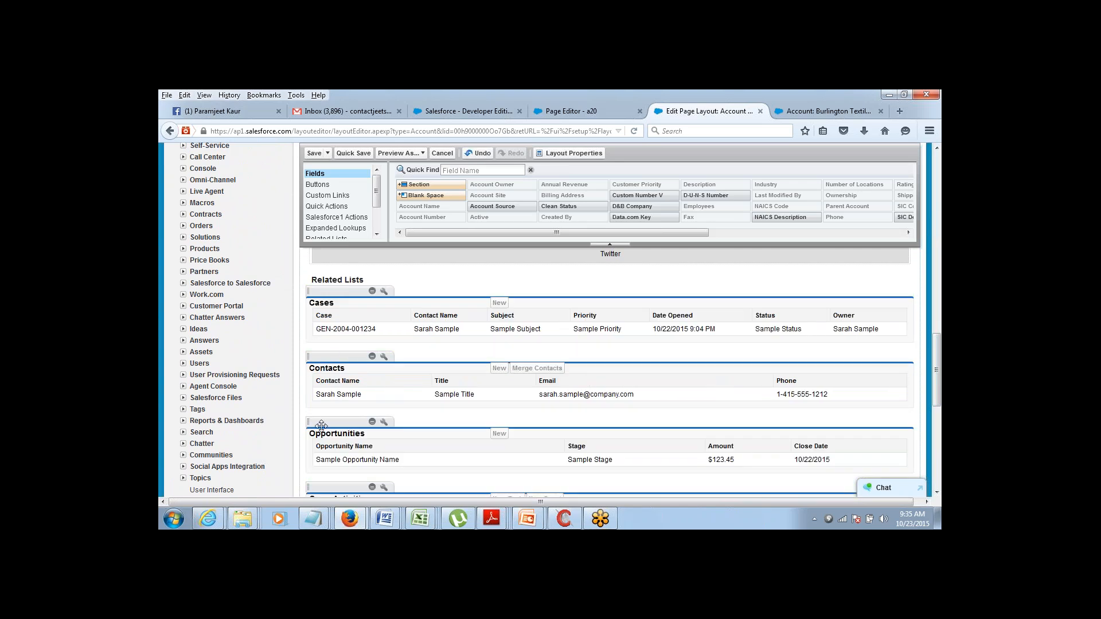
{"action": "left_click_drag", "start_coordinate": [321, 427], "coordinate": [331, 342]}
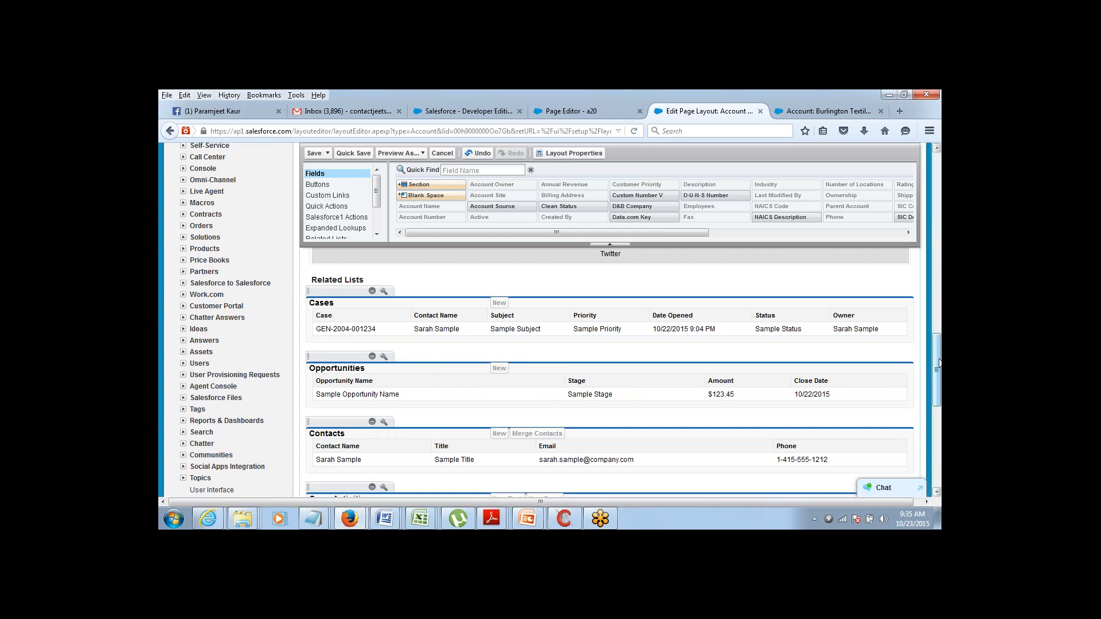
Remove the Notes & Attachments related list from Account Layout and return to the start of the layout editor.
{"action": "left_click_drag", "start_coordinate": [940, 363], "coordinate": [940, 400]}
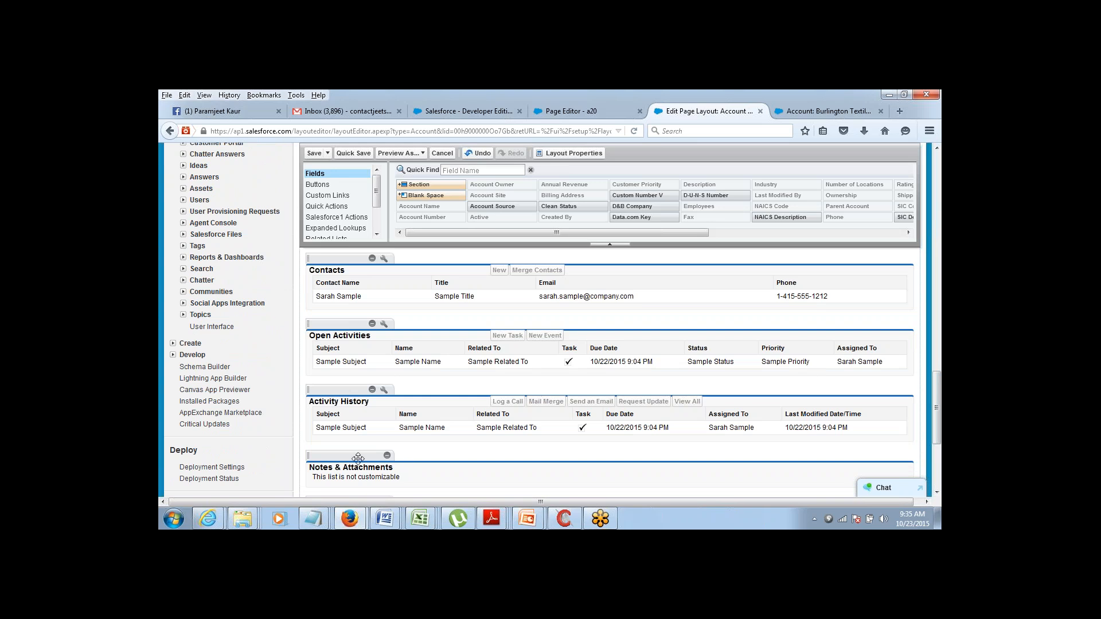
{"action": "left_click", "coordinate": [387, 456]}
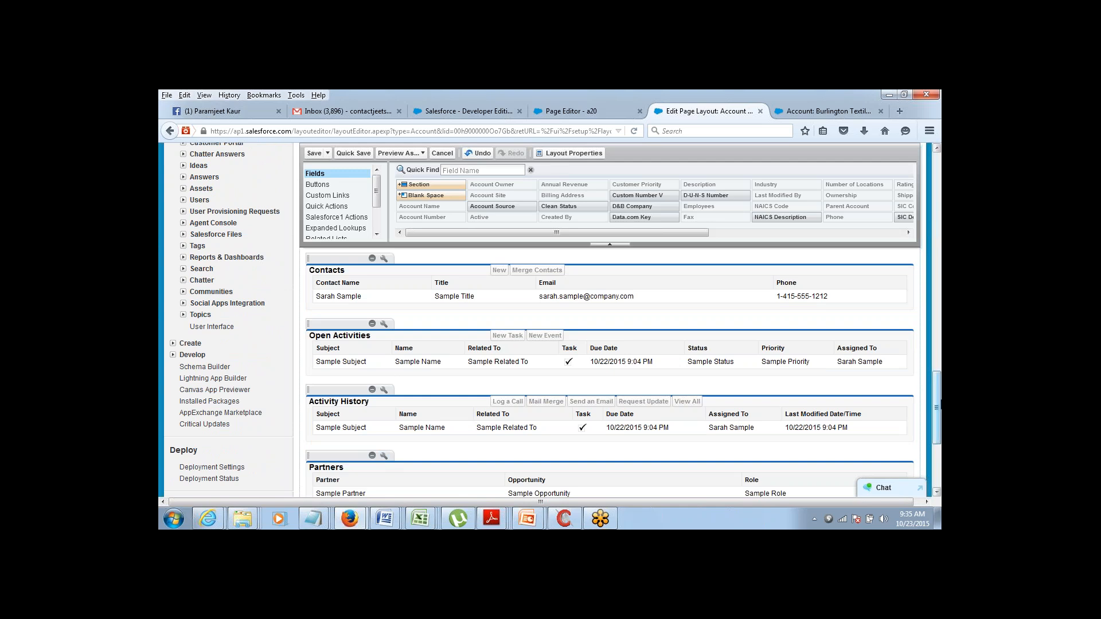
{"action": "left_click_drag", "start_coordinate": [939, 405], "coordinate": [912, 353]}
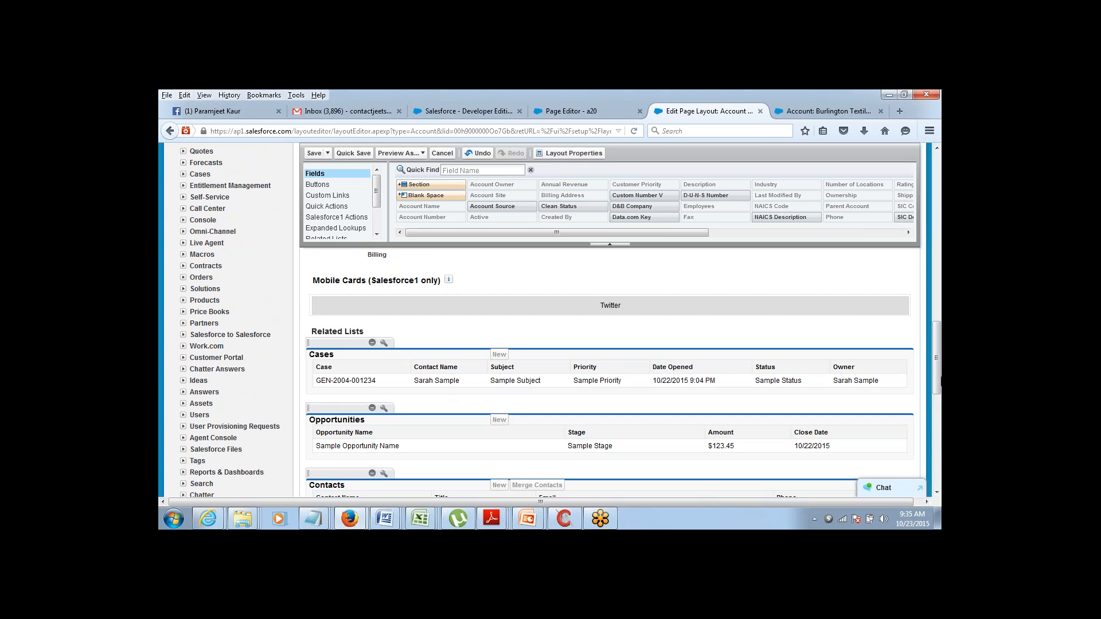
{"action": "left_click_drag", "start_coordinate": [939, 359], "coordinate": [940, 274]}
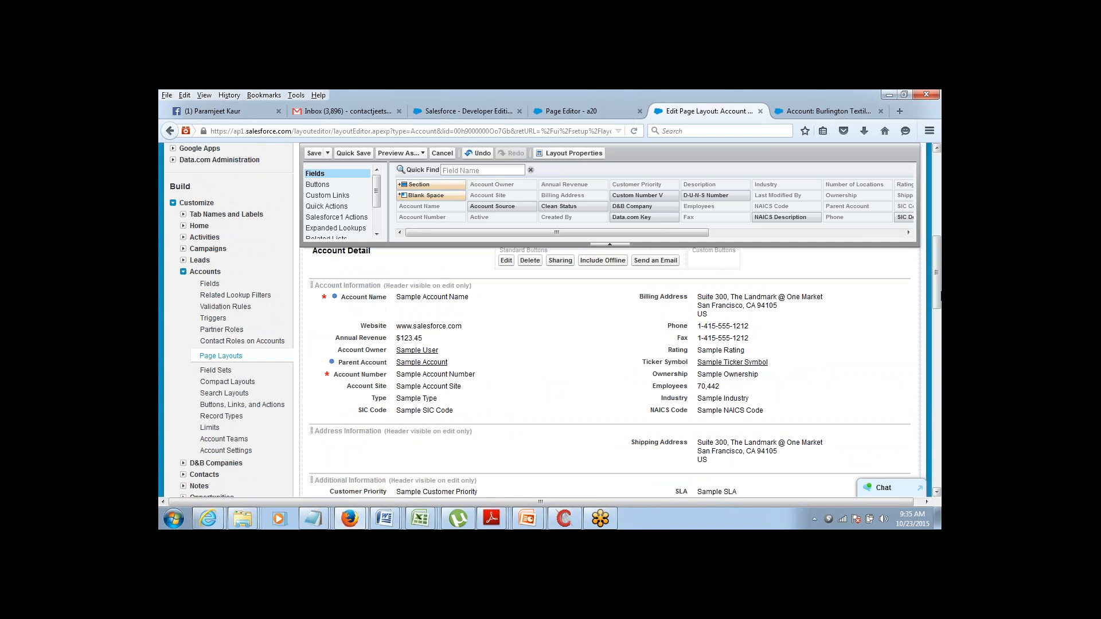
{"action": "left_click_drag", "start_coordinate": [940, 274], "coordinate": [940, 205]}
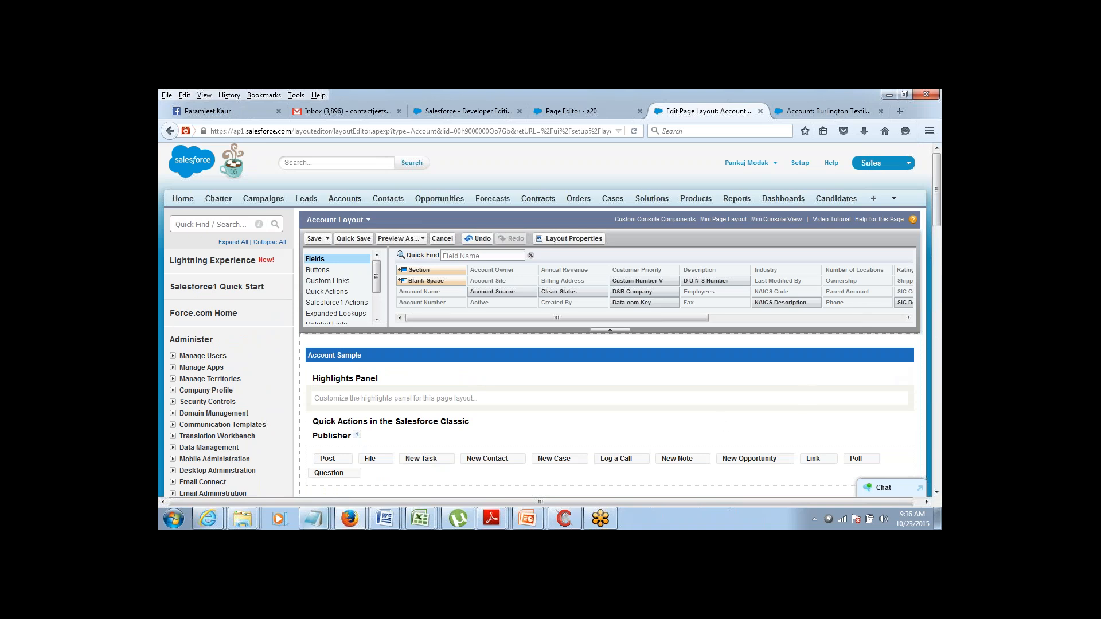
Switch to the untitled Notepad notes and add "2> Remove the Related Lists from Page Layout" under the related lists point.
{"action": "mouse_move", "coordinate": [307, 512]}
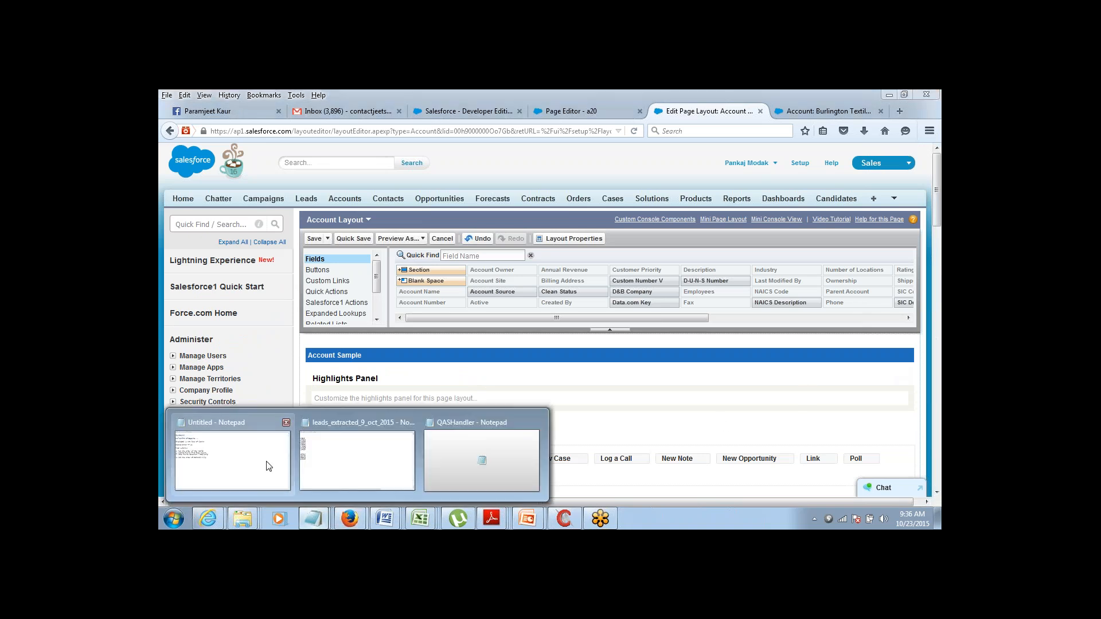
{"action": "left_click", "coordinate": [234, 453]}
{"action": "left_click", "coordinate": [374, 283]}
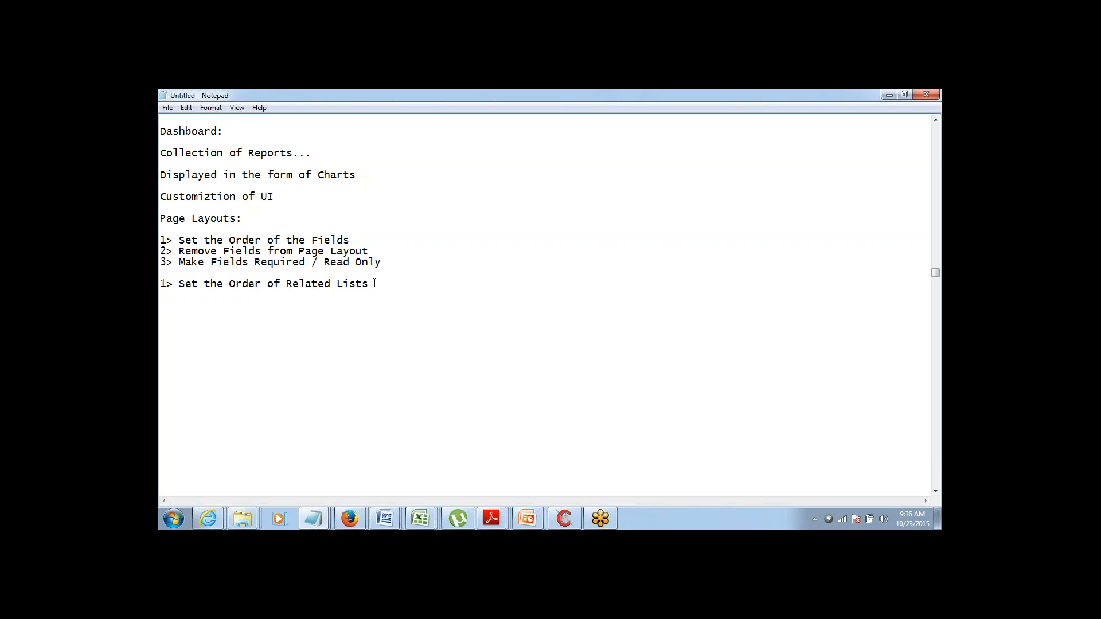
{"action": "type", "text": "2> Remove the Related List"}
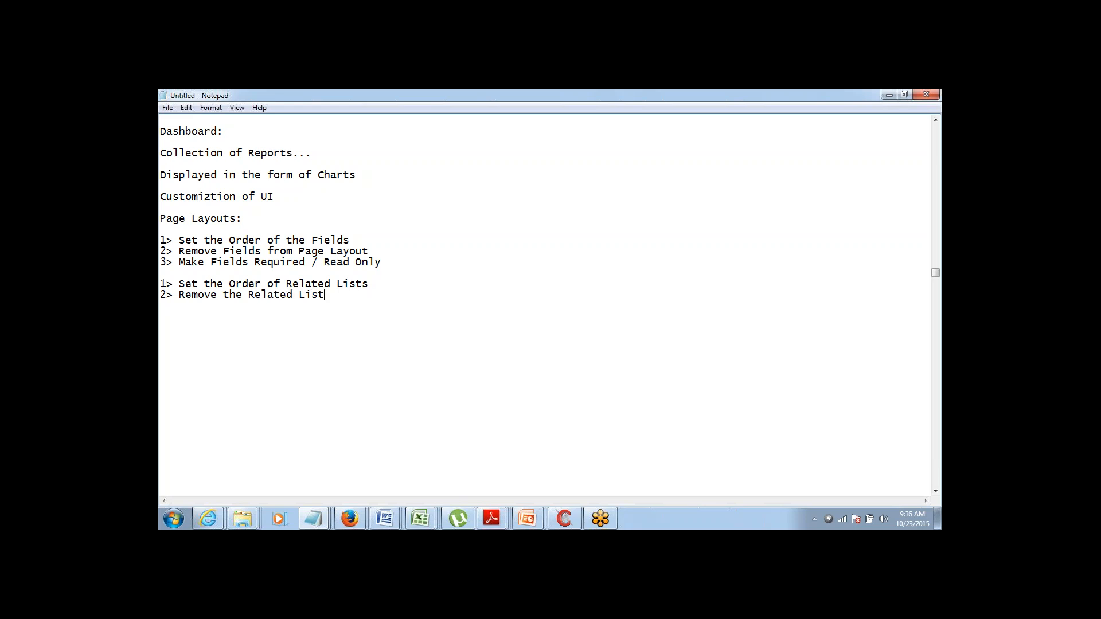
{"action": "type", "text": "s from Page Layout..."}
Add the heading "Multiple Page Layouts for One Object" below the related lists points, separated by blank lines.
{"action": "key", "text": "Return"}
{"action": "key", "text": "Return"}
{"action": "type", "text": "Multiple "}
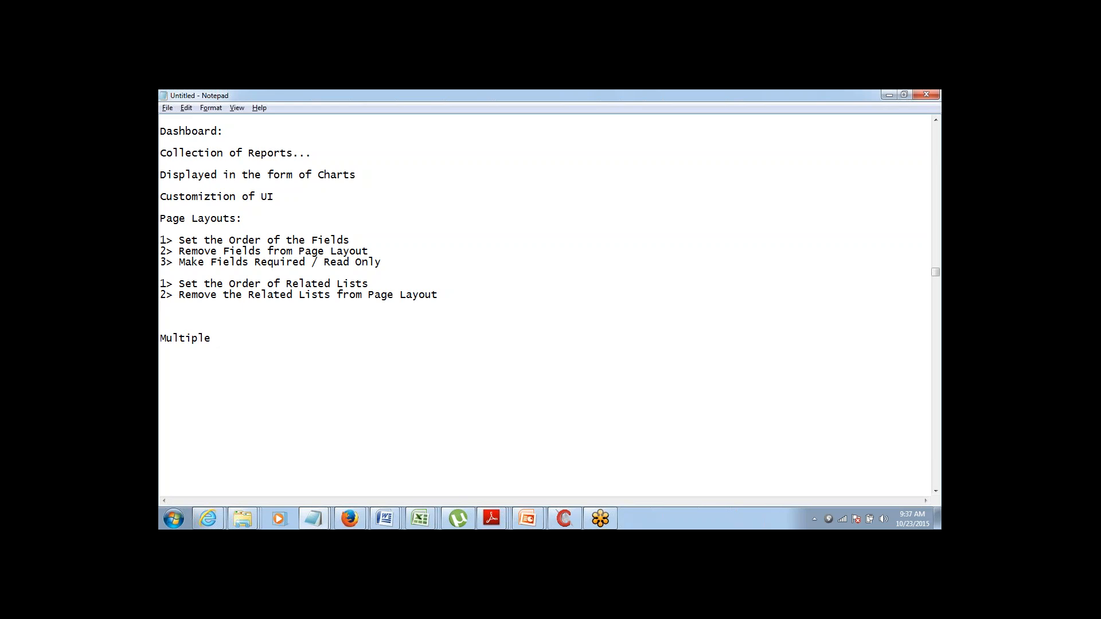
{"action": "type", "text": "Page Layouts for One Ob"}
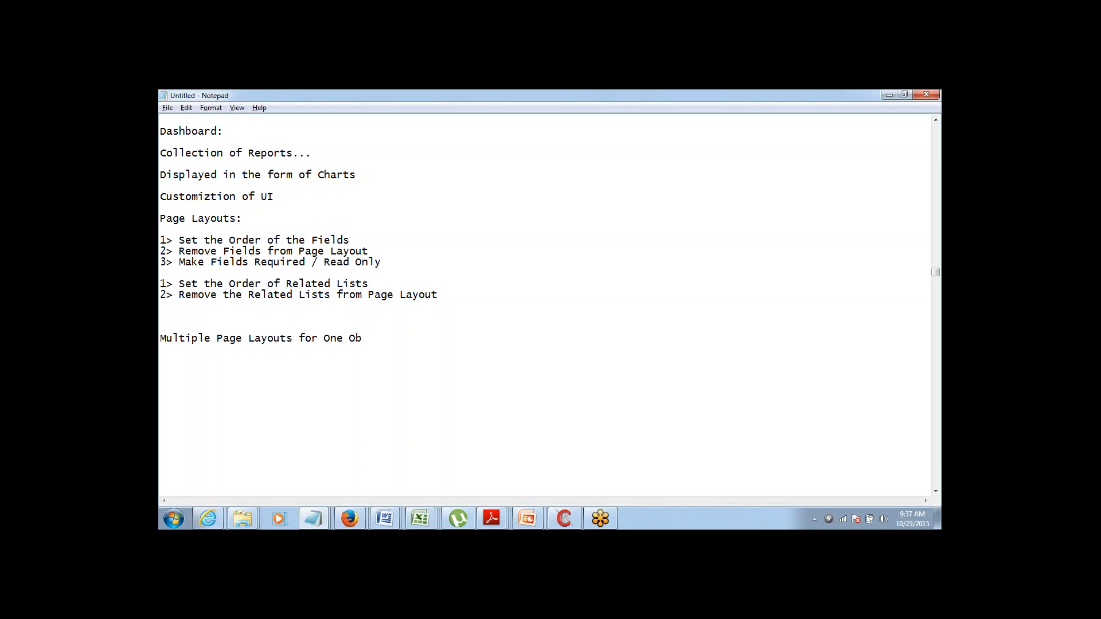
{"action": "type", "text": "ject"}
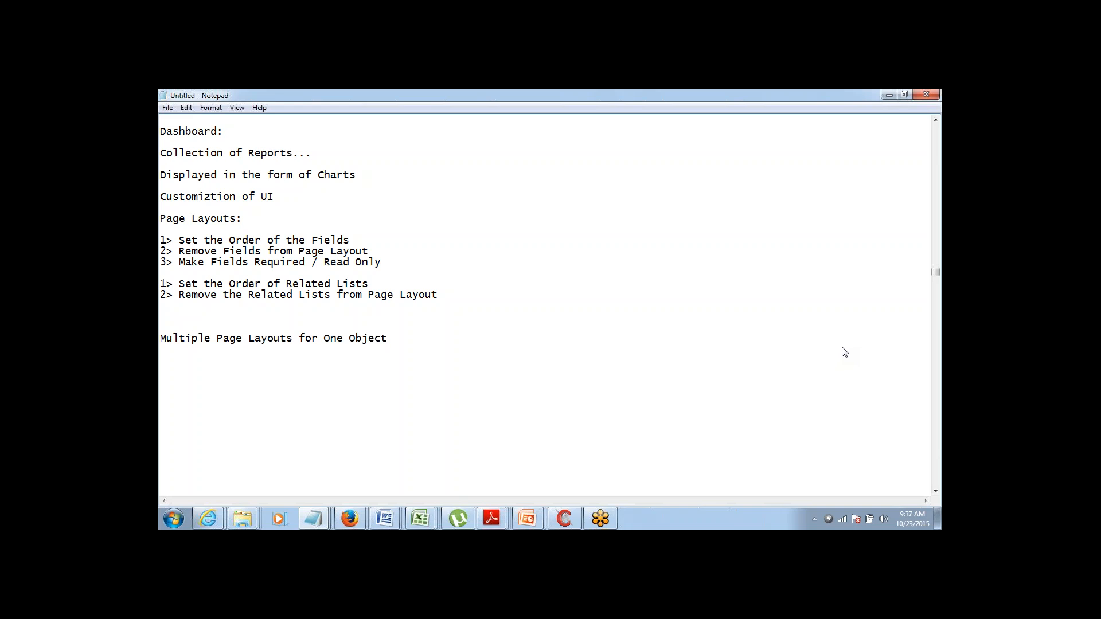
List "Sales Team" and "Customer Support" on separate lines under the Multiple Page Layouts heading.
{"action": "key", "text": "Return"}
{"action": "key", "text": "Return"}
{"action": "type", "text": "Sales Team"}
{"action": "key", "text": "Return"}
{"action": "type", "text": "Customer Support"}
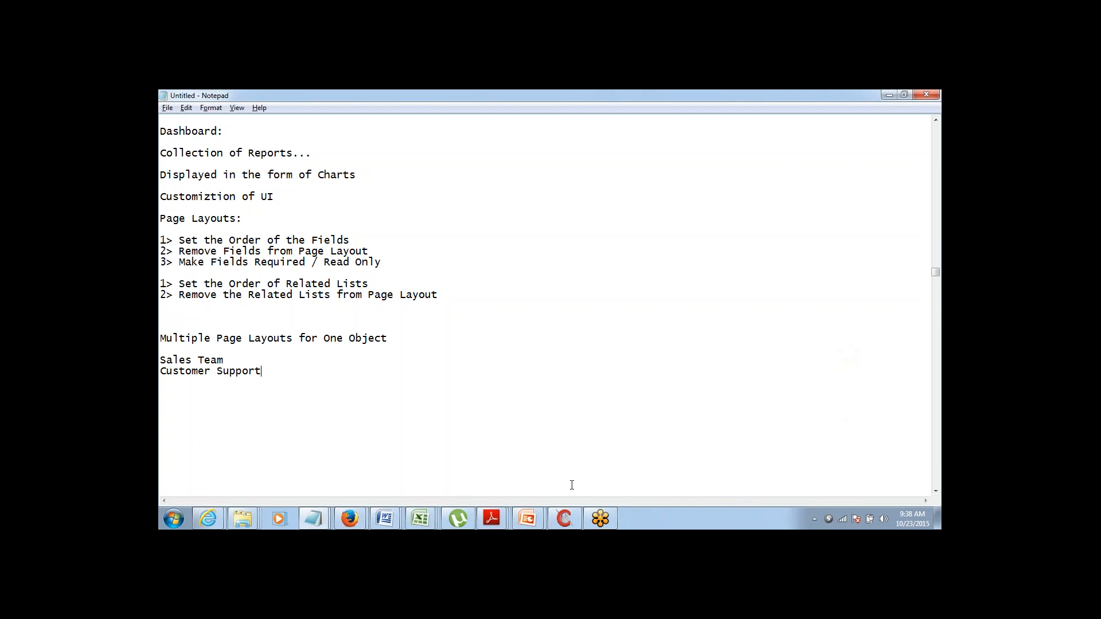
Switch to Salesforce in Firefox and examine Account Layout's fields and related lists, consulting the multiple page layouts notes in Notepad.
{"action": "mouse_move", "coordinate": [361, 515]}
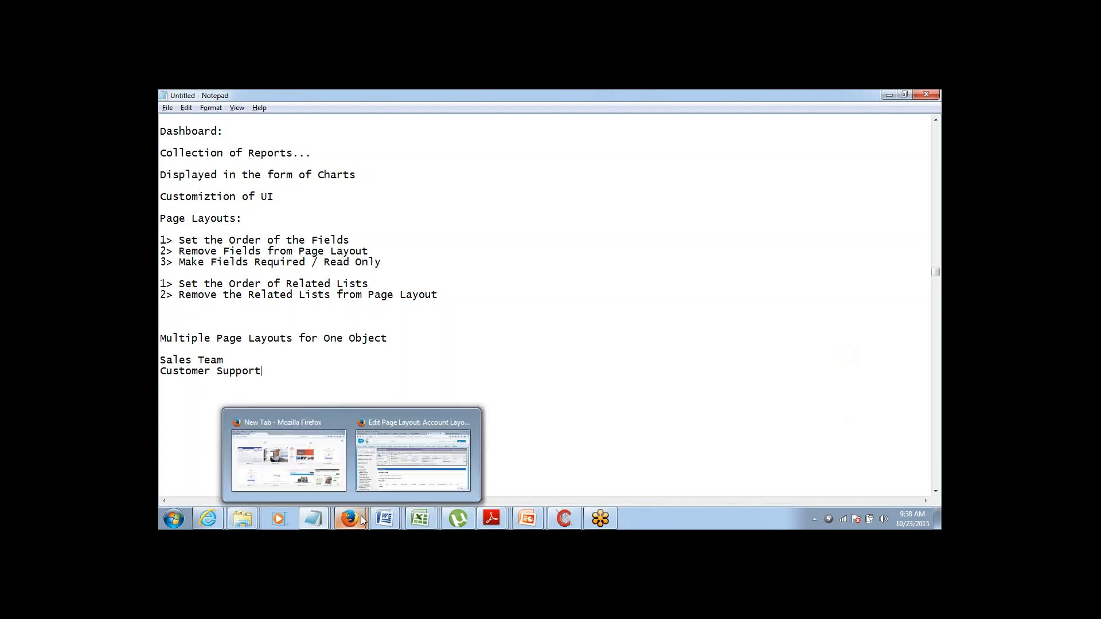
{"action": "left_click", "coordinate": [410, 487]}
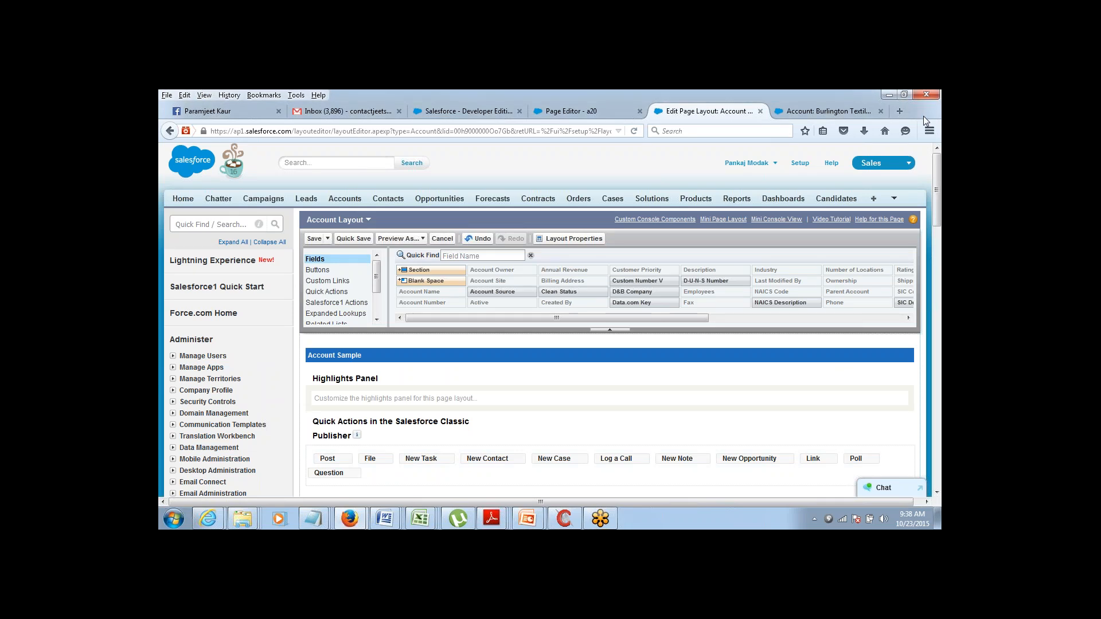
{"action": "left_click_drag", "start_coordinate": [938, 199], "coordinate": [941, 335]}
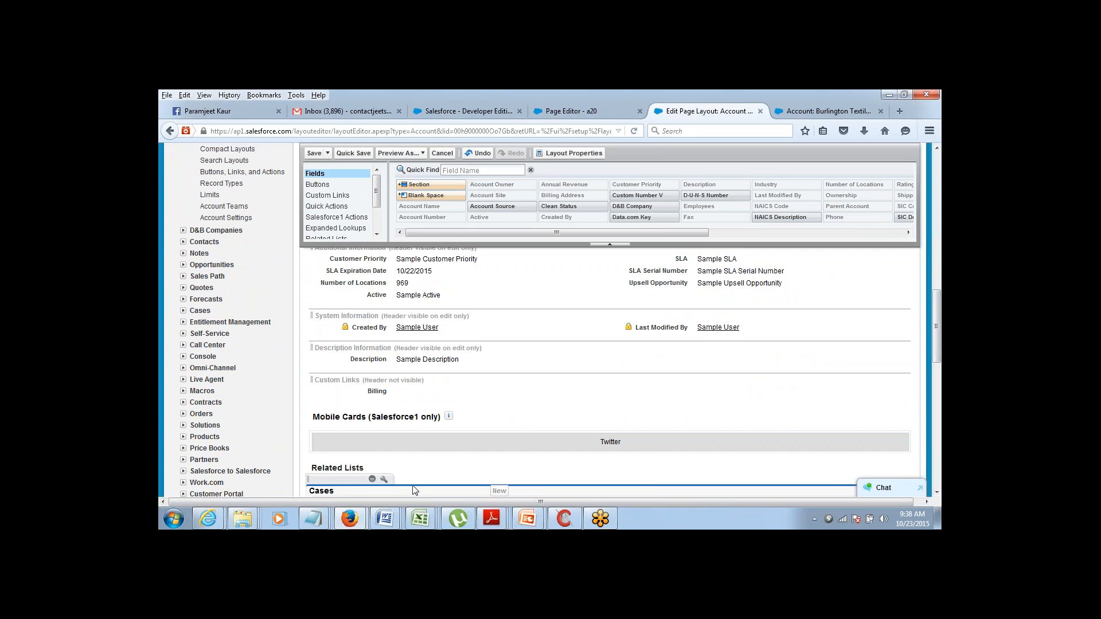
{"action": "left_click_drag", "start_coordinate": [939, 335], "coordinate": [939, 271]}
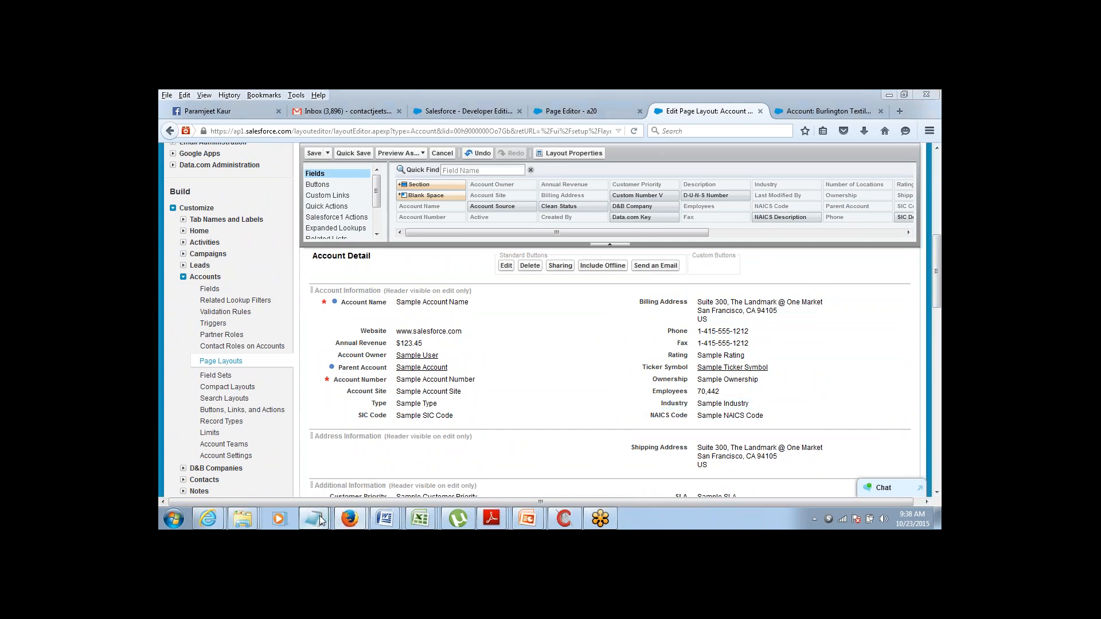
{"action": "mouse_move", "coordinate": [321, 521]}
{"action": "left_click", "coordinate": [233, 459]}
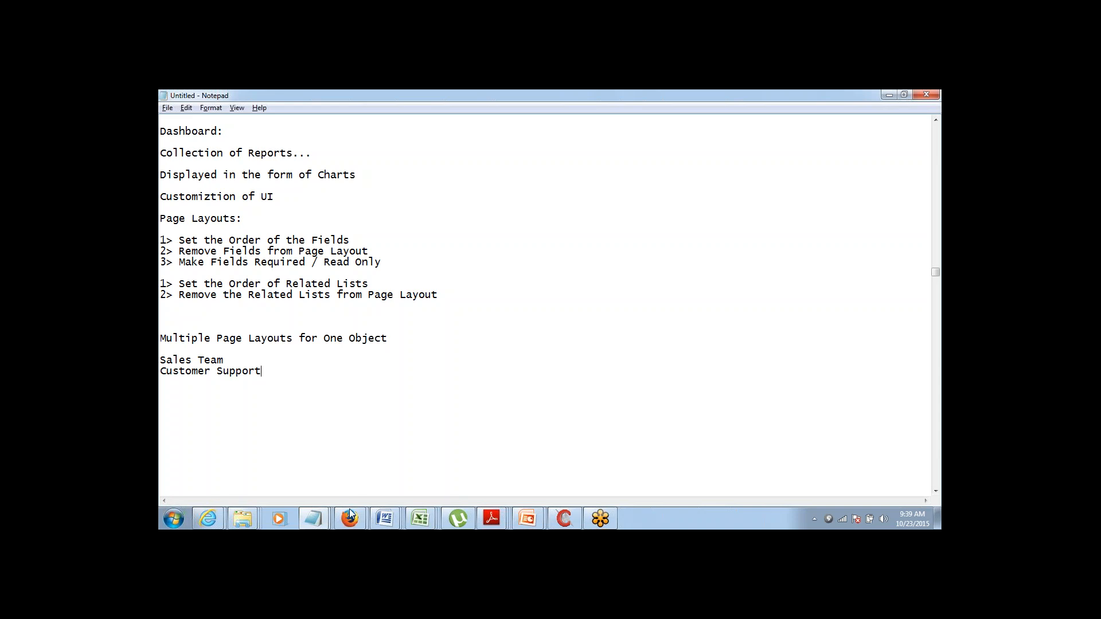
{"action": "mouse_move", "coordinate": [352, 517]}
{"action": "left_click", "coordinate": [397, 443]}
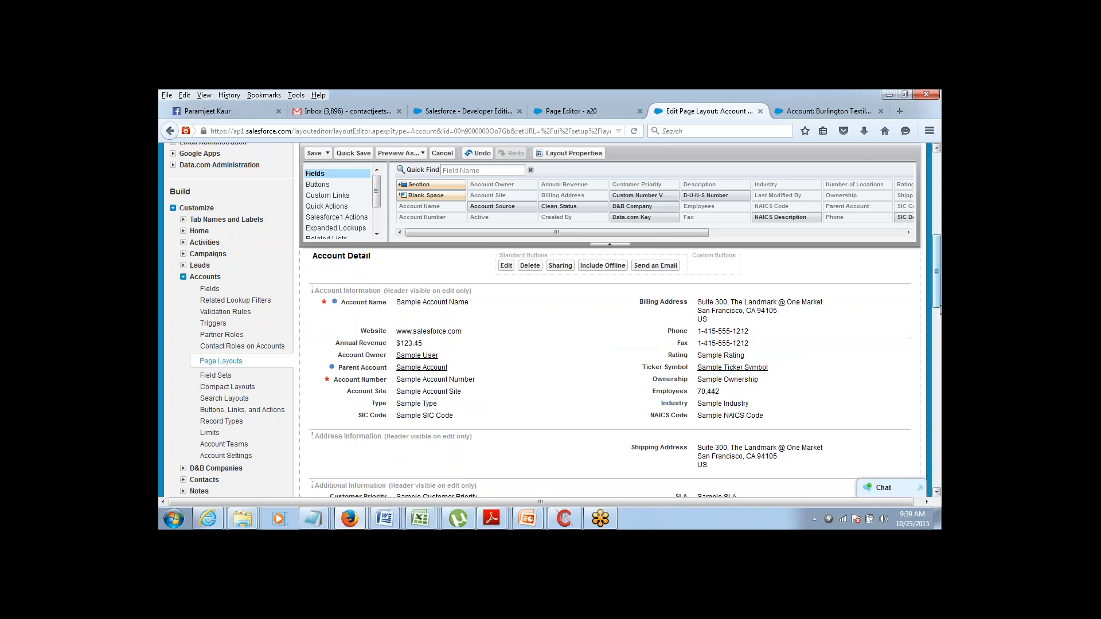
{"action": "mouse_move", "coordinate": [939, 302]}
{"action": "left_mouse_down"}
{"action": "mouse_move", "coordinate": [941, 236]}
{"action": "mouse_move", "coordinate": [939, 292]}
{"action": "left_mouse_up"}
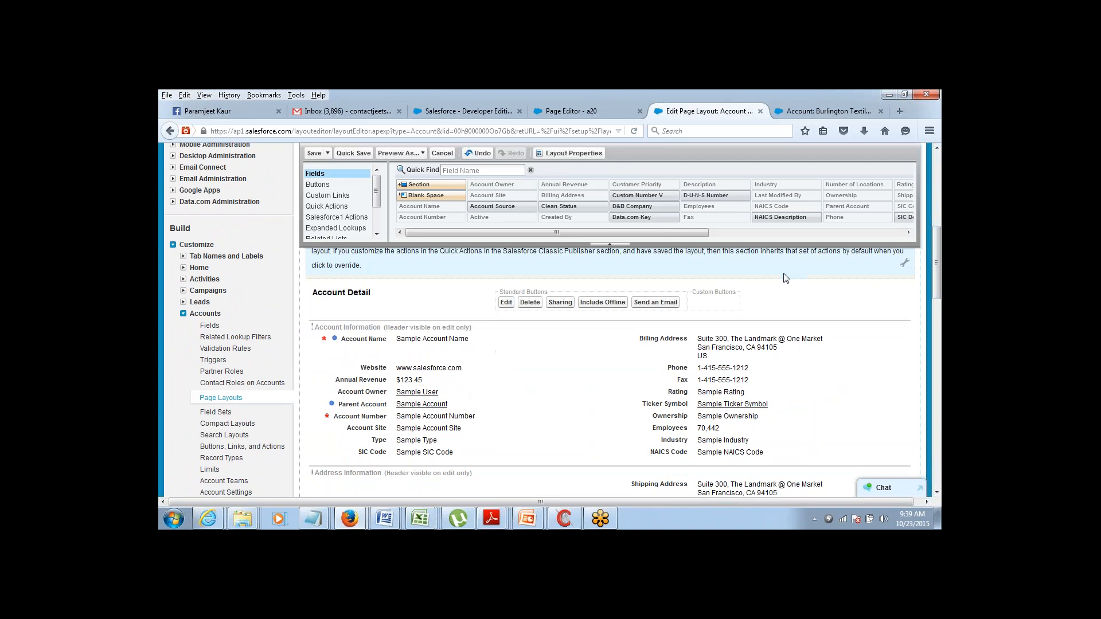
Open the list of Account page layouts from the Accounts customization settings.
{"action": "left_click", "coordinate": [184, 315]}
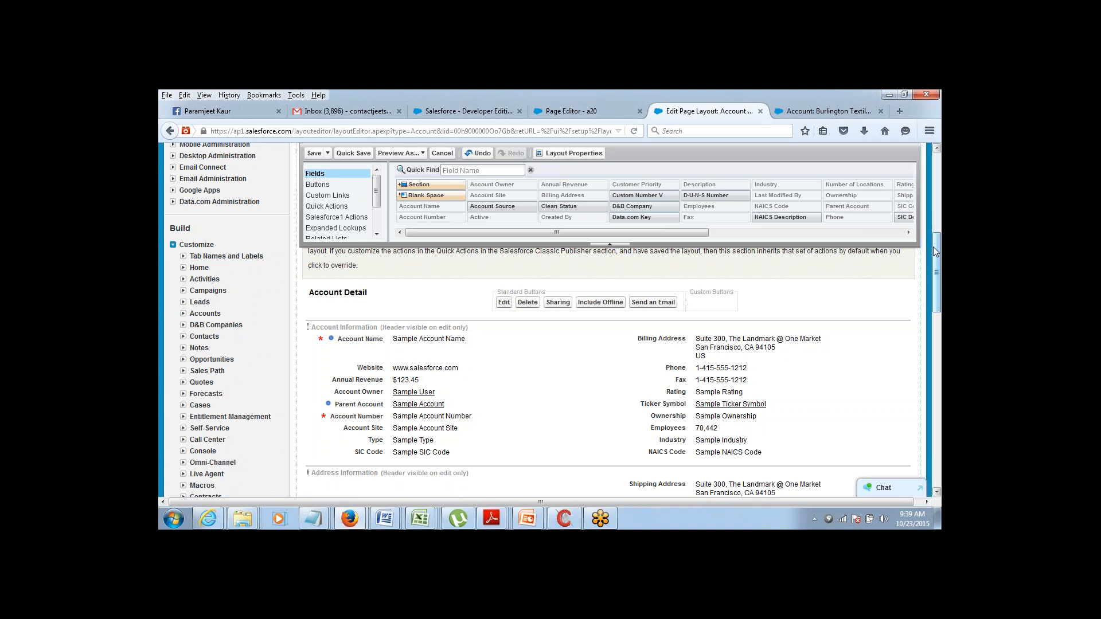
{"action": "mouse_move", "coordinate": [934, 247]}
{"action": "left_mouse_down"}
{"action": "mouse_move", "coordinate": [938, 312]}
{"action": "mouse_move", "coordinate": [935, 226]}
{"action": "left_mouse_up"}
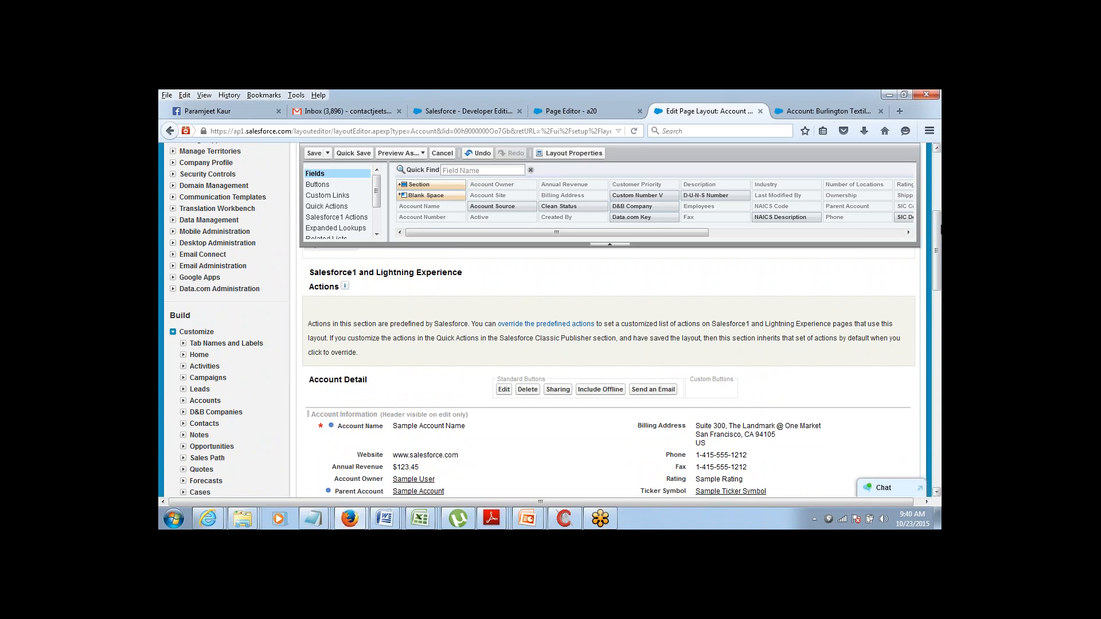
{"action": "mouse_move", "coordinate": [940, 228]}
{"action": "left_mouse_down"}
{"action": "mouse_move", "coordinate": [939, 300]}
{"action": "mouse_move", "coordinate": [940, 165]}
{"action": "mouse_move", "coordinate": [940, 233]}
{"action": "left_mouse_up"}
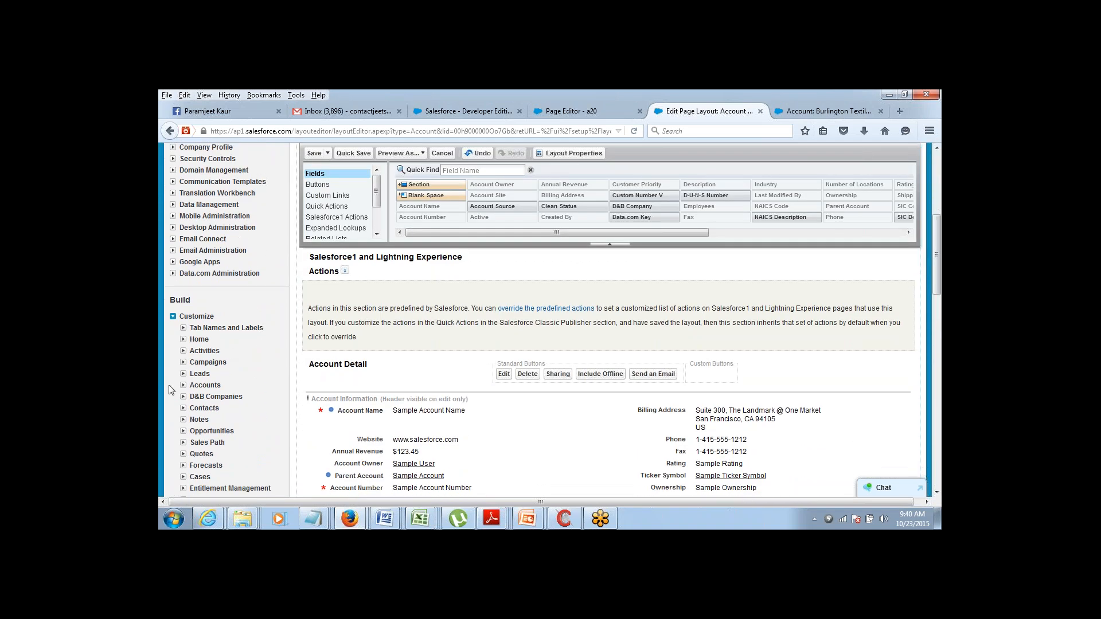
{"action": "left_click", "coordinate": [183, 385]}
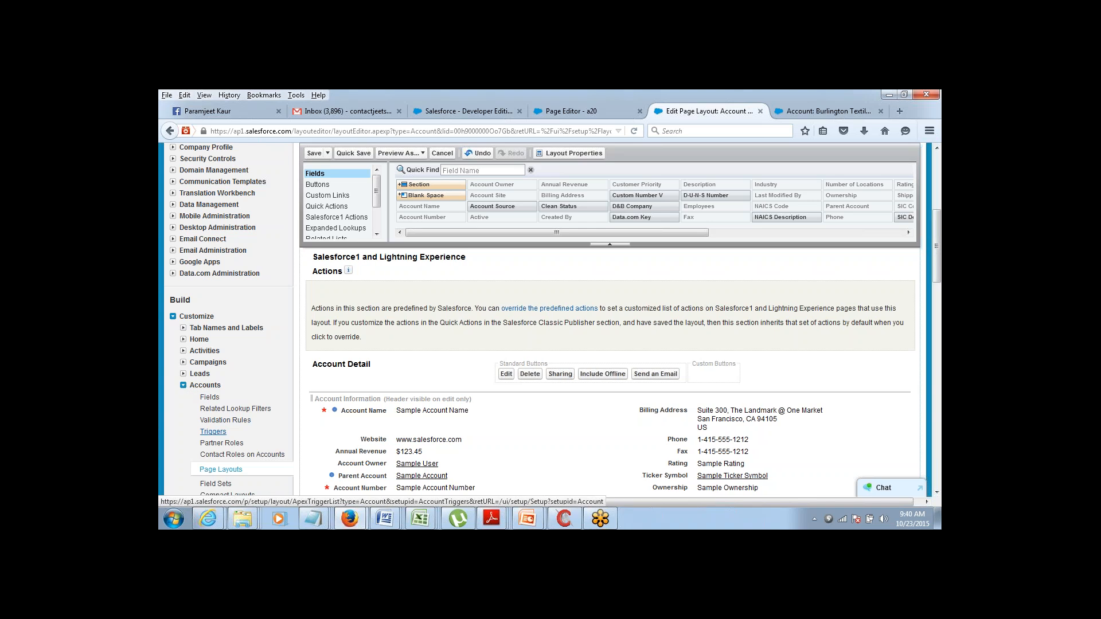
{"action": "left_click", "coordinate": [216, 474]}
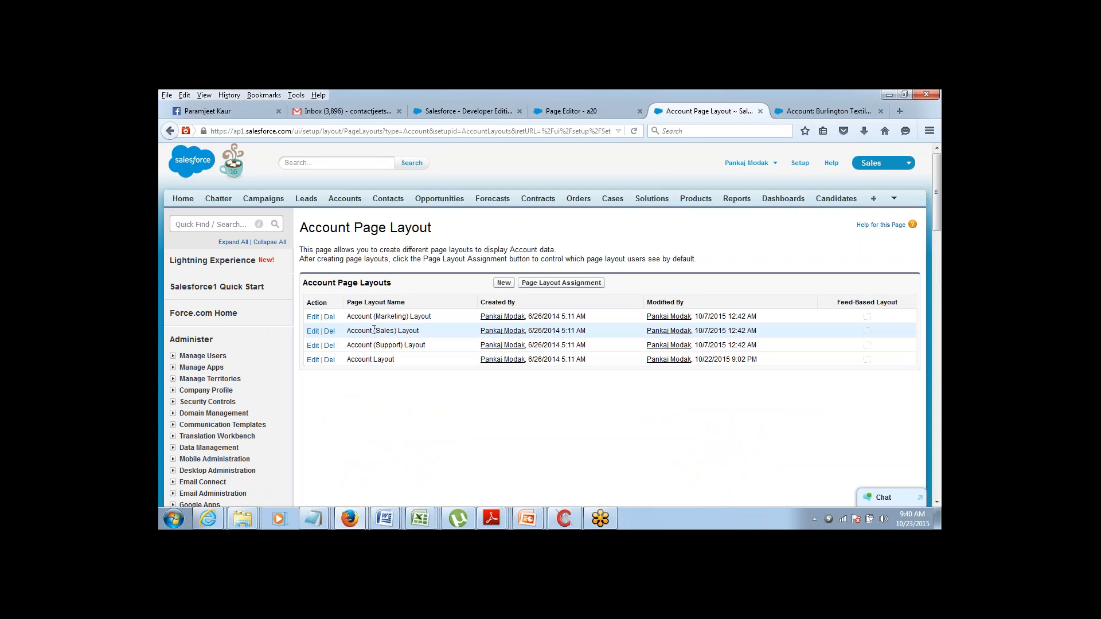
Open Account (Sales) Layout for editing, look over its contents, and return to the Account page layouts list.
{"action": "mouse_move", "coordinate": [376, 331]}
{"action": "left_mouse_down"}
{"action": "mouse_move", "coordinate": [405, 332]}
{"action": "mouse_move", "coordinate": [395, 332]}
{"action": "left_mouse_up"}
{"action": "left_click", "coordinate": [313, 331]}
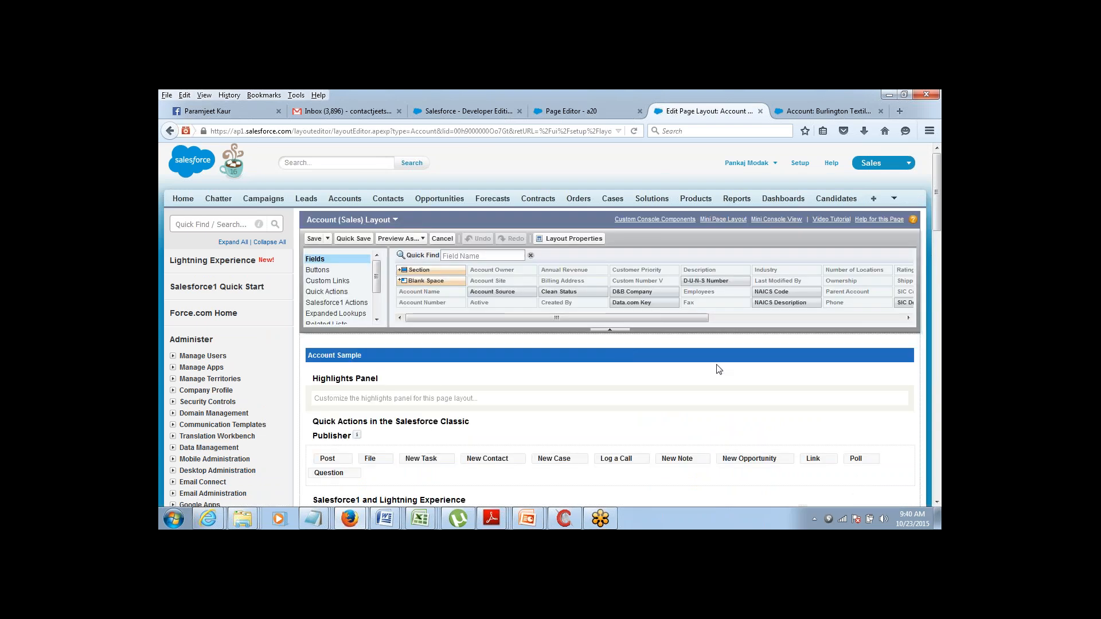
{"action": "left_click_drag", "start_coordinate": [941, 215], "coordinate": [940, 257]}
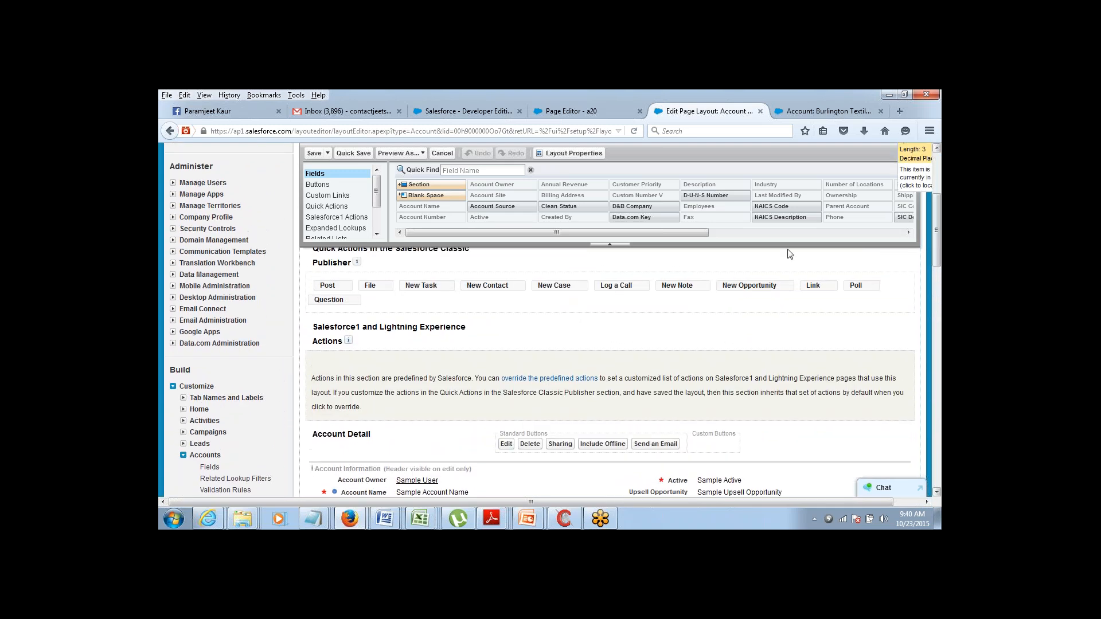
{"action": "left_click", "coordinate": [169, 131]}
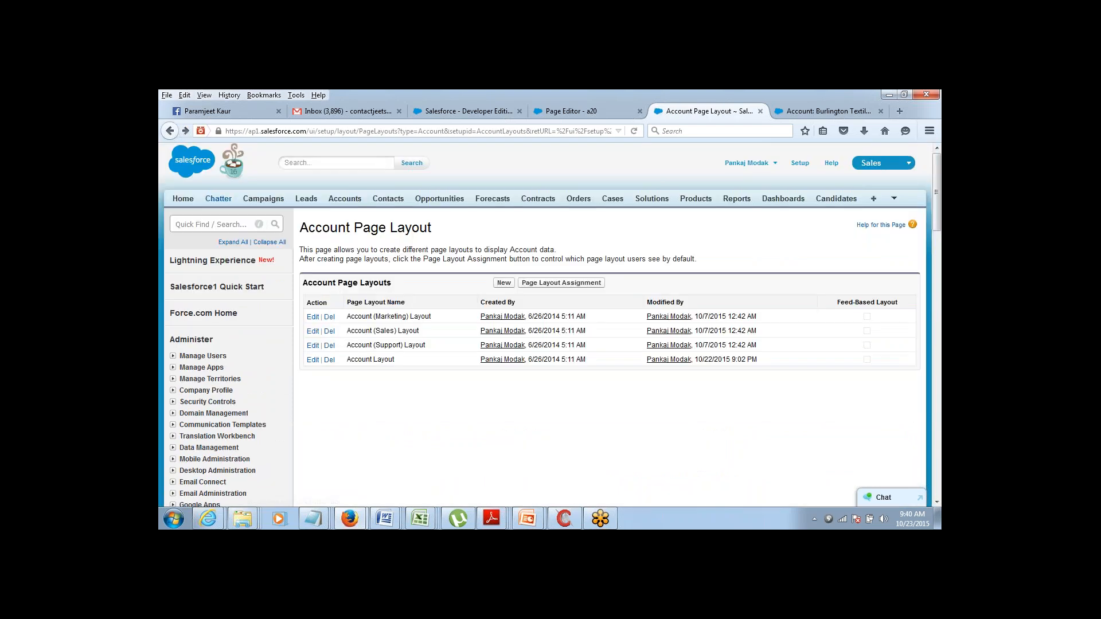
Open Account (Support) Layout, examine its Account Information fields, and return to the layouts list.
{"action": "left_click", "coordinate": [312, 347]}
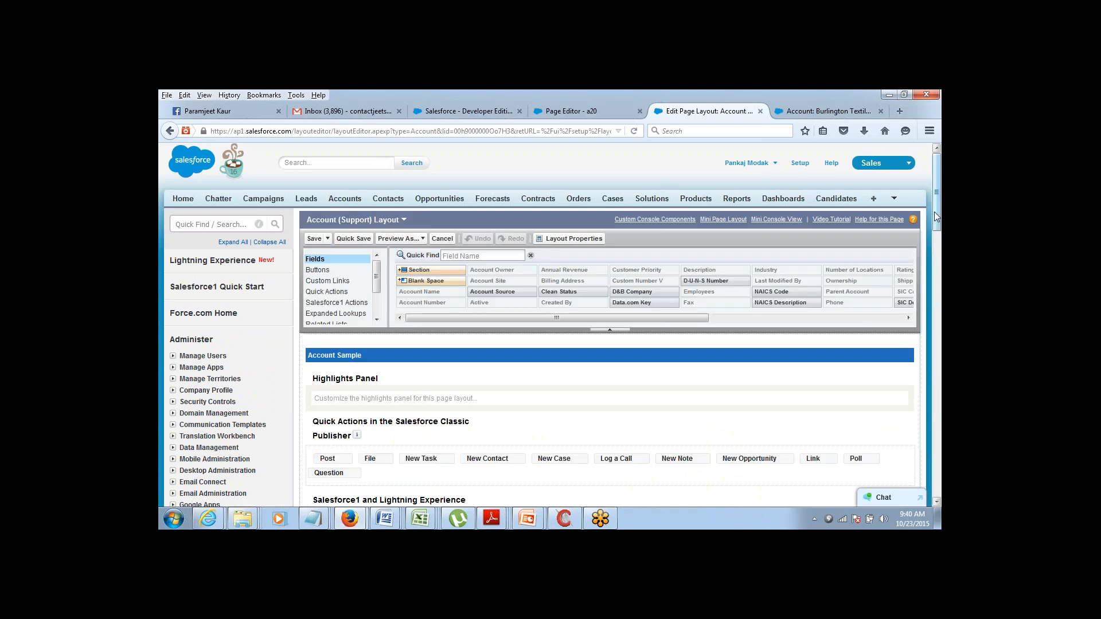
{"action": "left_click_drag", "start_coordinate": [937, 213], "coordinate": [941, 287]}
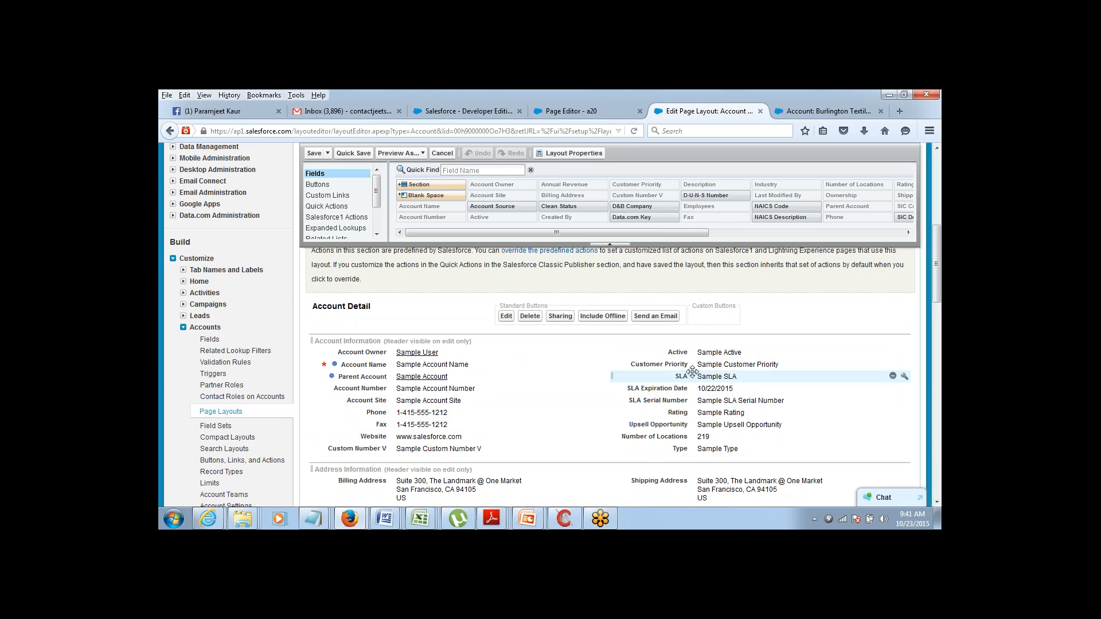
{"action": "left_click", "coordinate": [170, 132]}
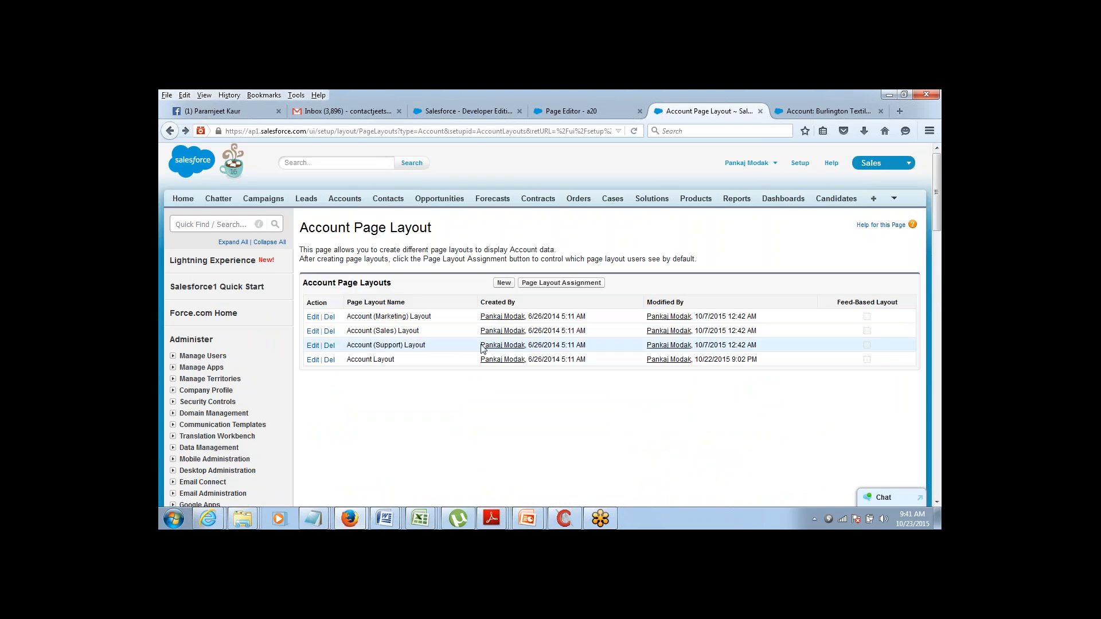
Open the Account page layout assignments and review which layout each profile uses, down to System Administrator.
{"action": "left_click", "coordinate": [567, 283]}
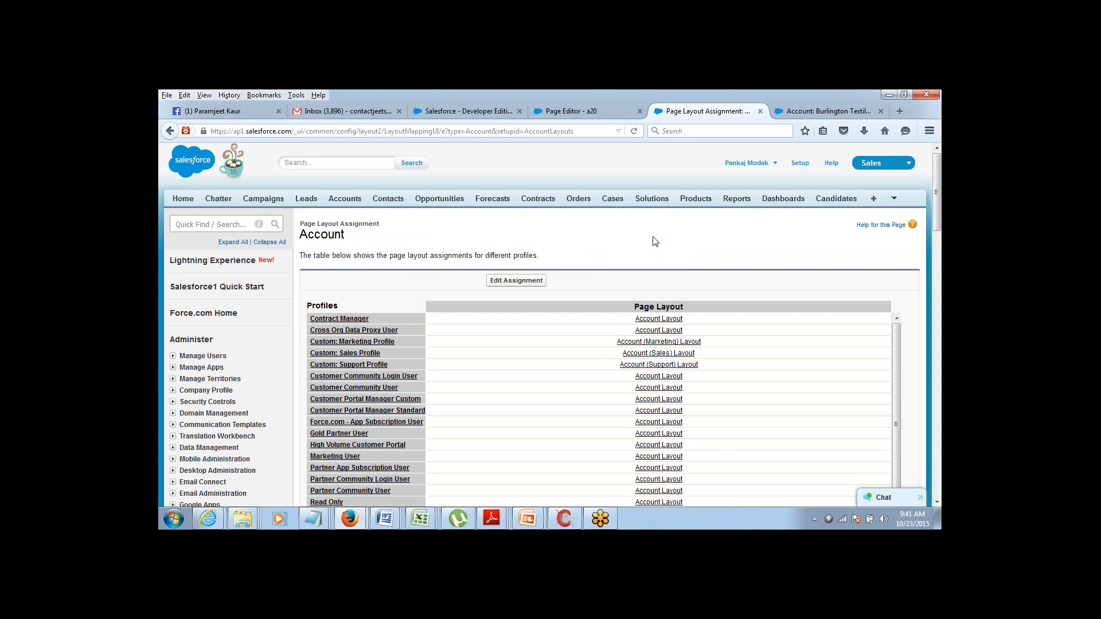
{"action": "left_click_drag", "start_coordinate": [940, 225], "coordinate": [939, 264]}
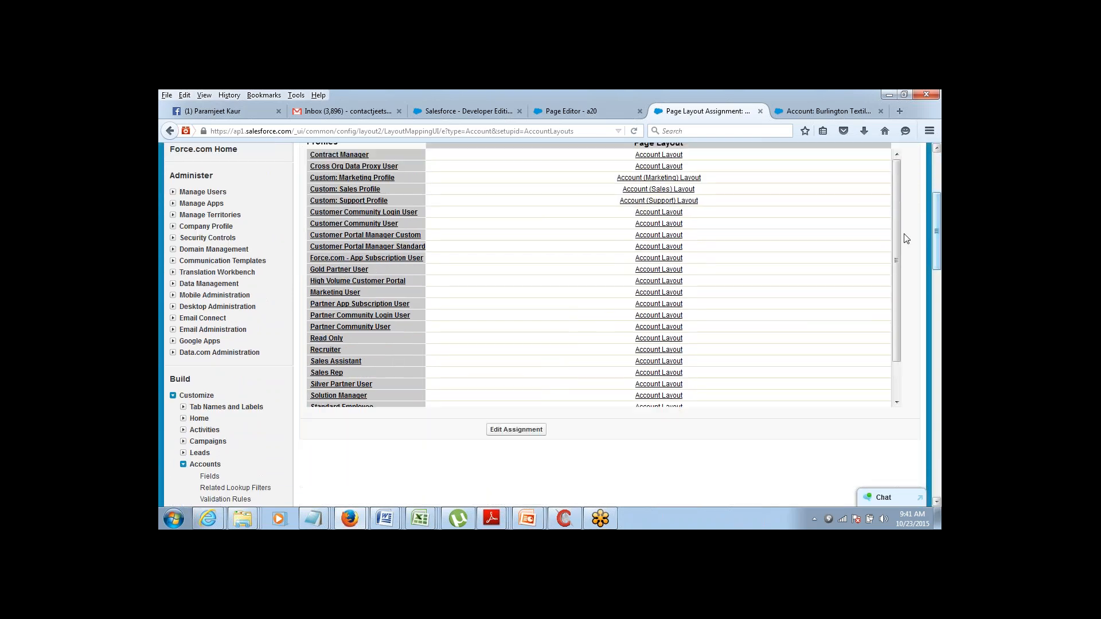
{"action": "left_click_drag", "start_coordinate": [894, 225], "coordinate": [894, 276]}
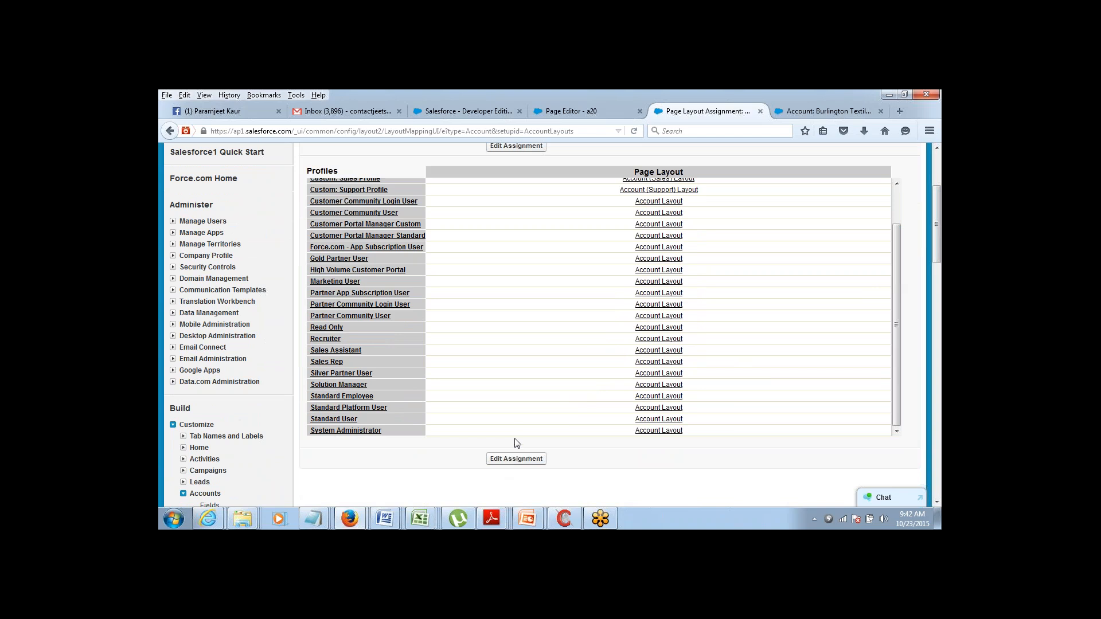
Assign Account (Support) Layout to the Standard User profile and save the page layout assignments.
{"action": "left_click", "coordinate": [514, 459]}
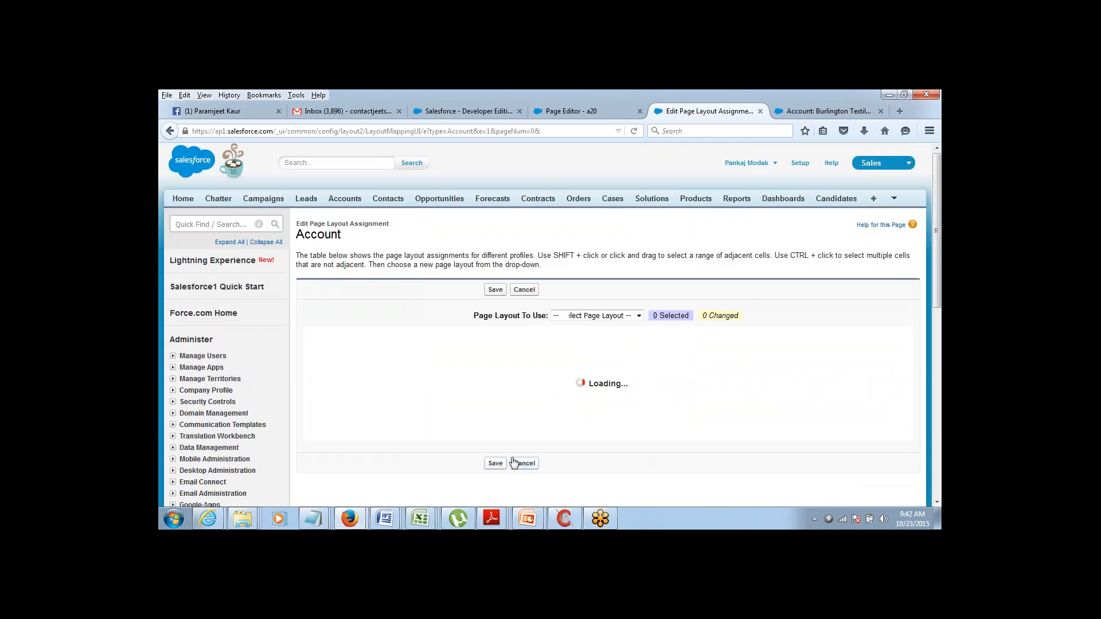
{"action": "left_click_drag", "start_coordinate": [935, 240], "coordinate": [935, 331]}
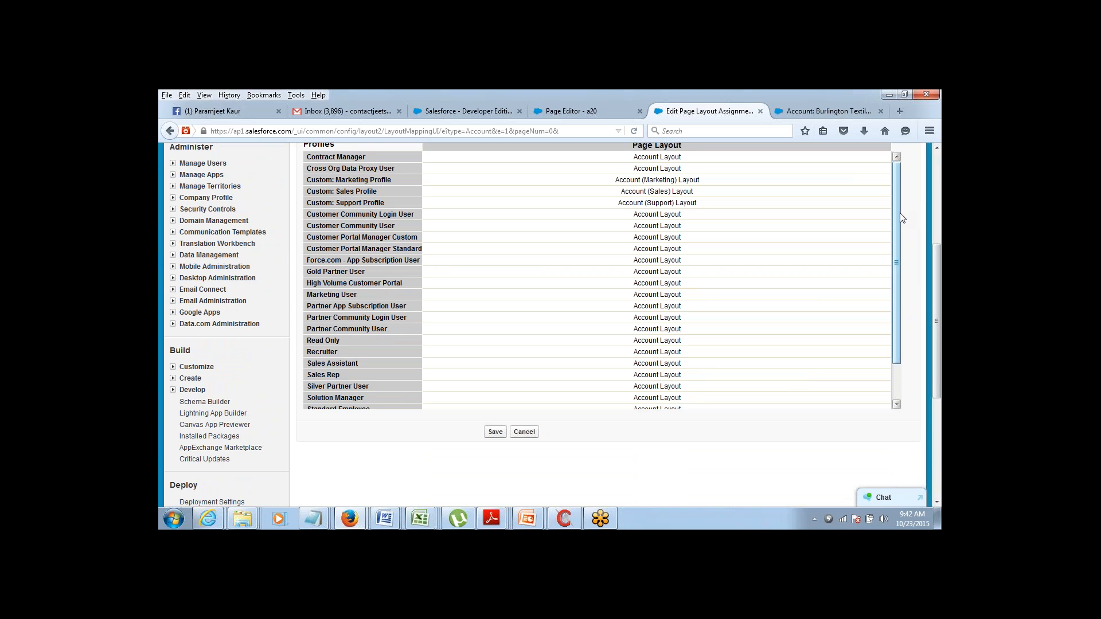
{"action": "left_click_drag", "start_coordinate": [899, 212], "coordinate": [899, 295]}
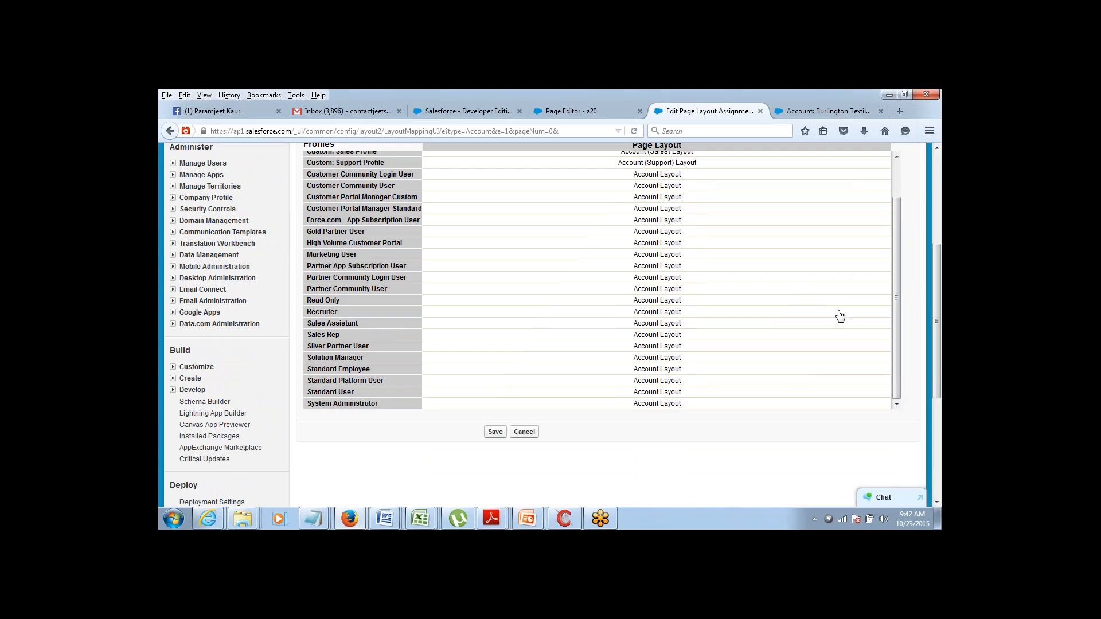
{"action": "left_click", "coordinate": [462, 397]}
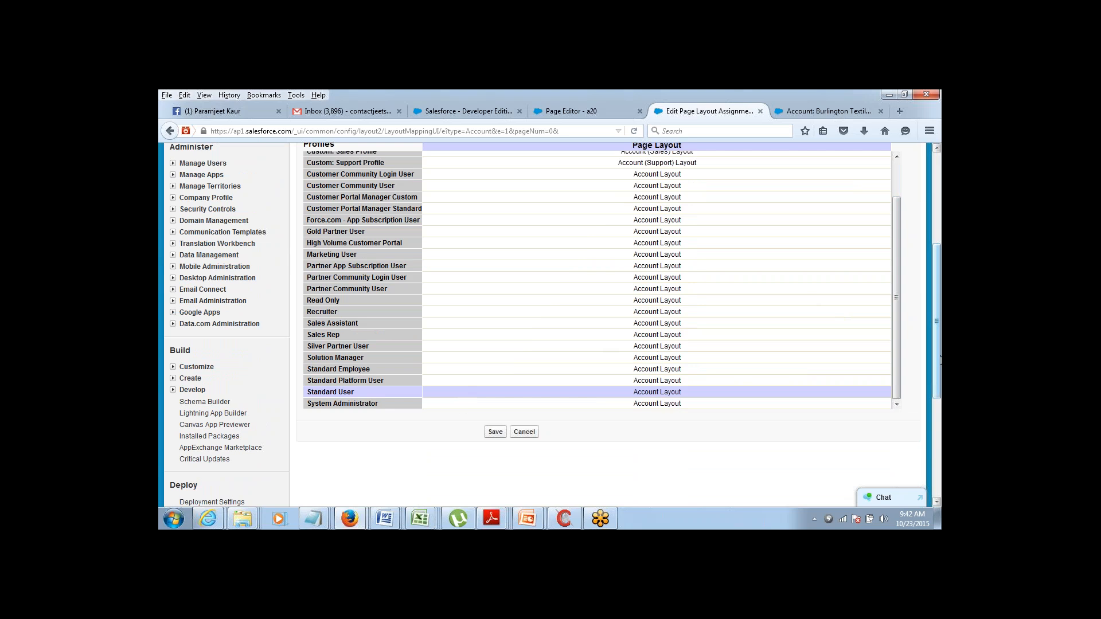
{"action": "left_click_drag", "start_coordinate": [939, 359], "coordinate": [939, 324]}
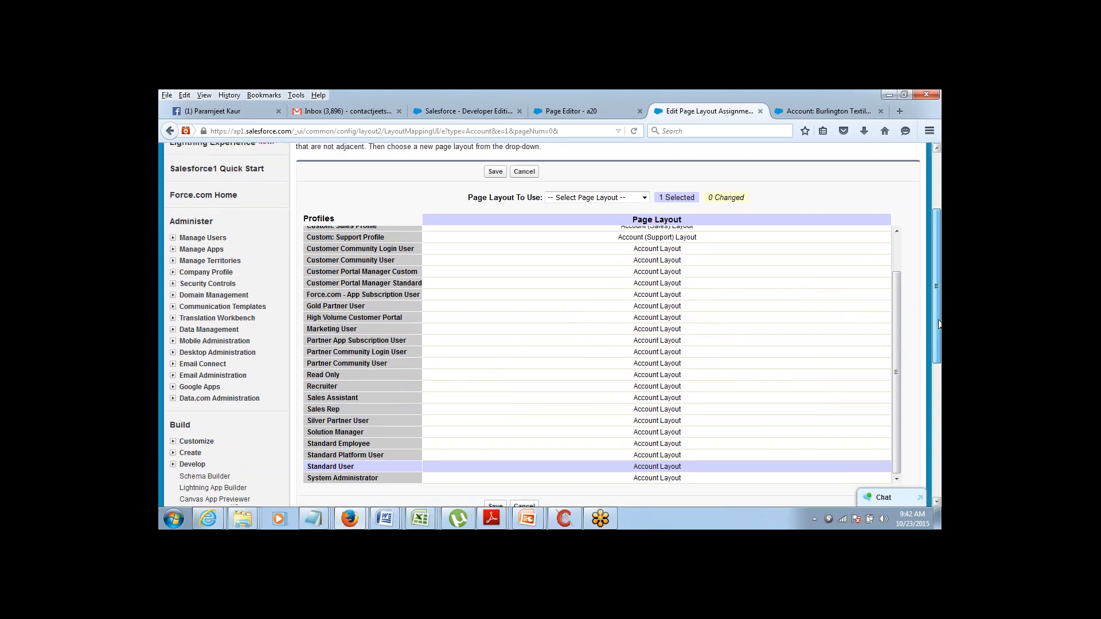
{"action": "left_click", "coordinate": [604, 198]}
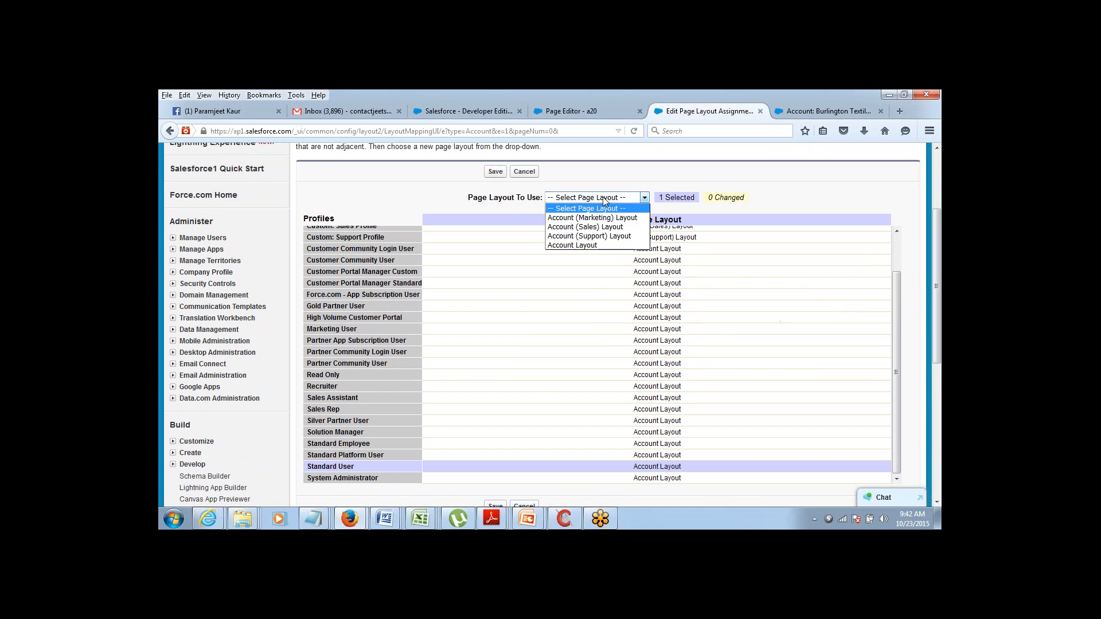
{"action": "left_click", "coordinate": [589, 236]}
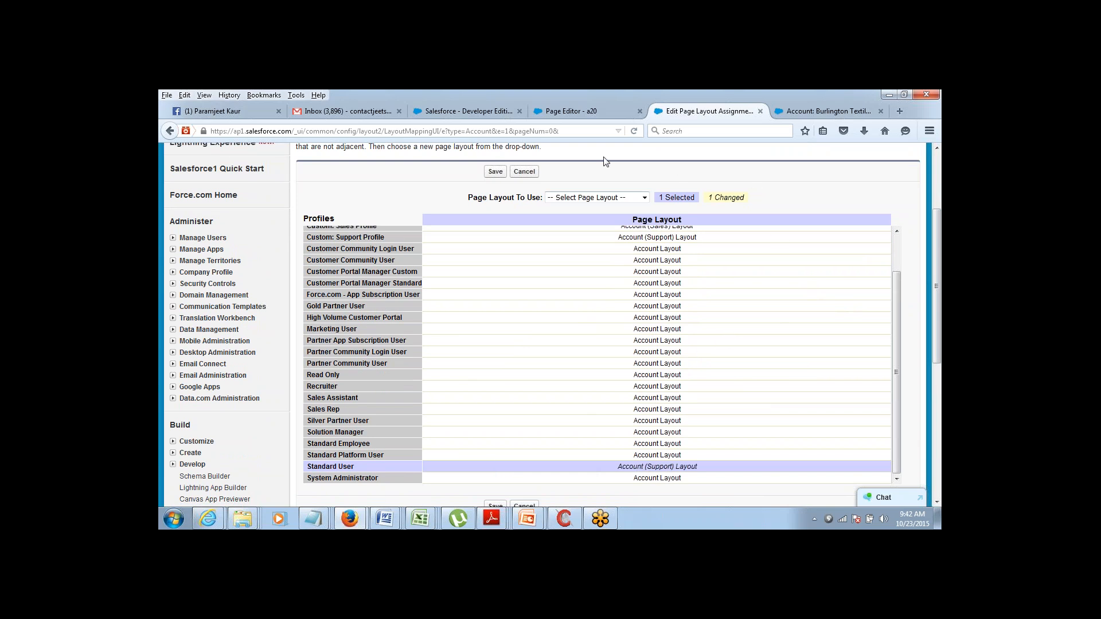
{"action": "left_click", "coordinate": [495, 172]}
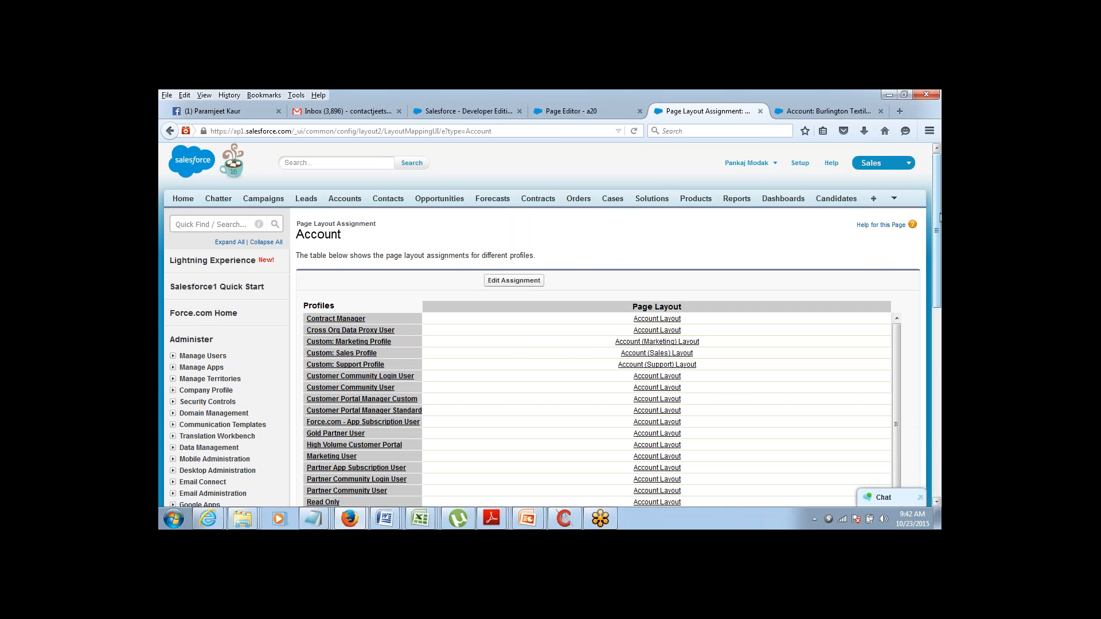
Look through the saved Account page layout assignments for the custom marketing, sales and support profiles.
{"action": "mouse_move", "coordinate": [939, 234]}
{"action": "left_mouse_down"}
{"action": "mouse_move", "coordinate": [939, 323]}
{"action": "mouse_move", "coordinate": [939, 213]}
{"action": "mouse_move", "coordinate": [939, 242]}
{"action": "left_mouse_up"}
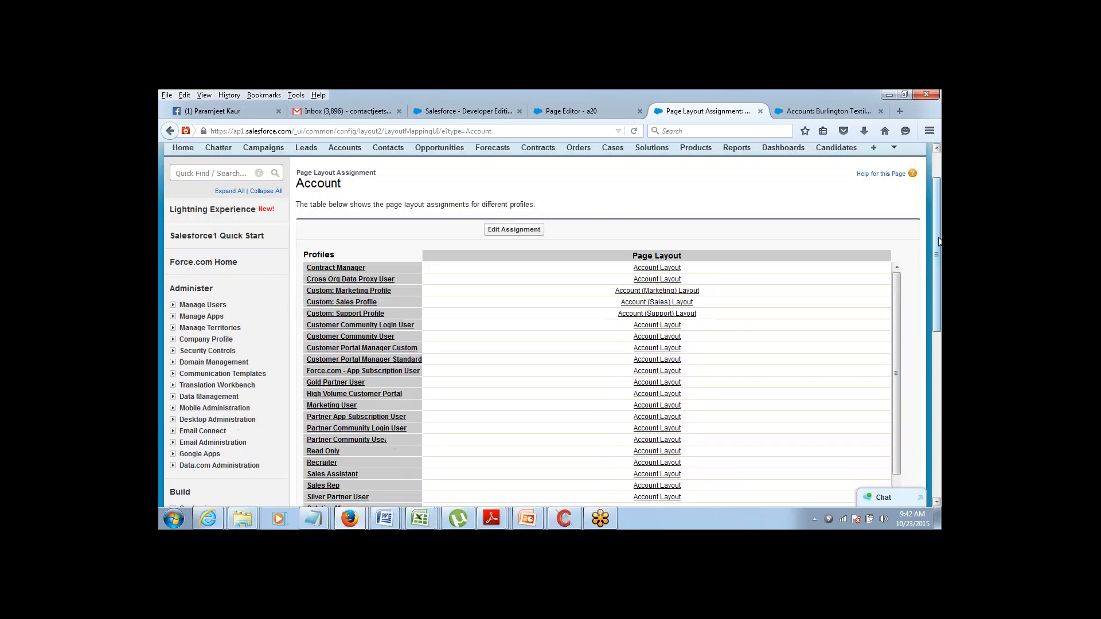
{"action": "mouse_move", "coordinate": [896, 287]}
{"action": "left_mouse_down"}
{"action": "mouse_move", "coordinate": [890, 376]}
{"action": "mouse_move", "coordinate": [896, 275]}
{"action": "left_mouse_up"}
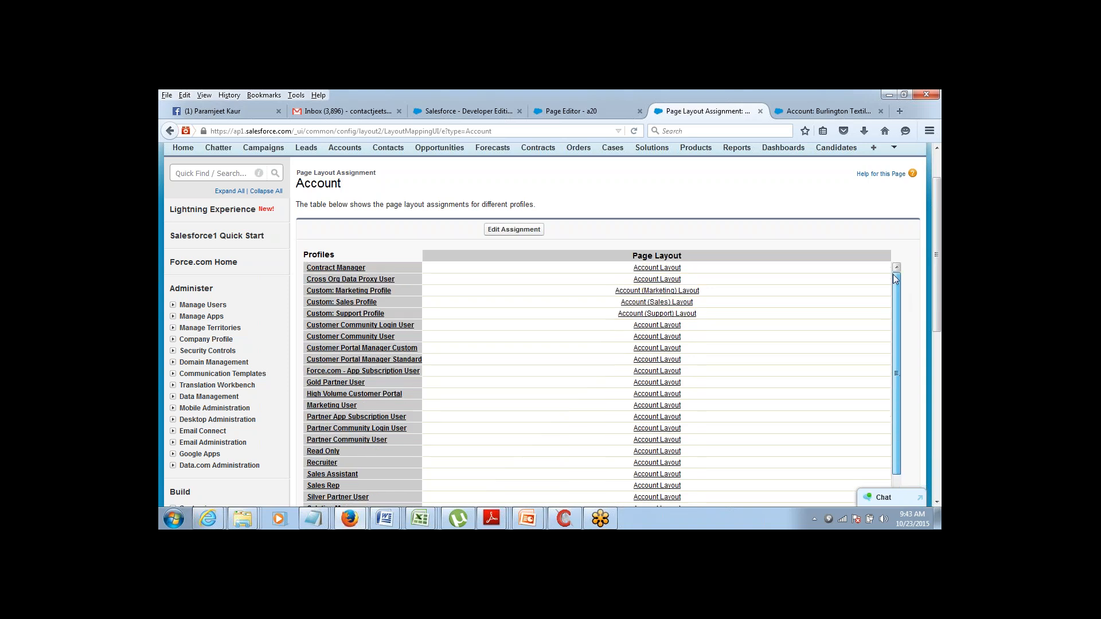
{"action": "mouse_move", "coordinate": [939, 221]}
{"action": "left_mouse_down"}
{"action": "mouse_move", "coordinate": [939, 299]}
{"action": "mouse_move", "coordinate": [940, 201]}
{"action": "left_mouse_up"}
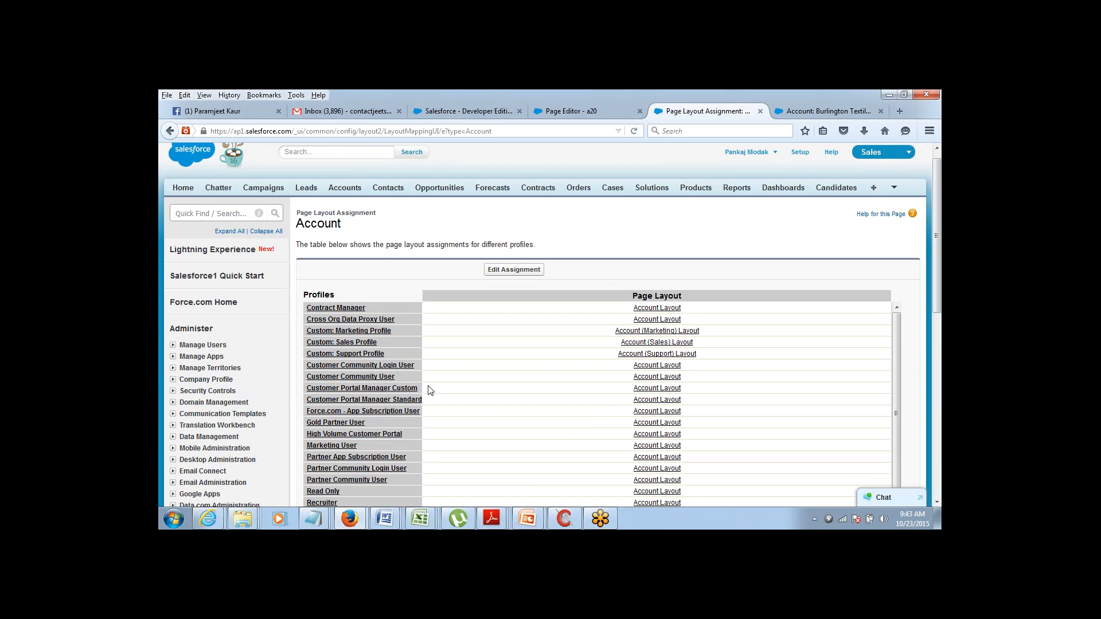
Switch to the Notepad notes and review the section on multiple page layouts for one object.
{"action": "mouse_move", "coordinate": [313, 516]}
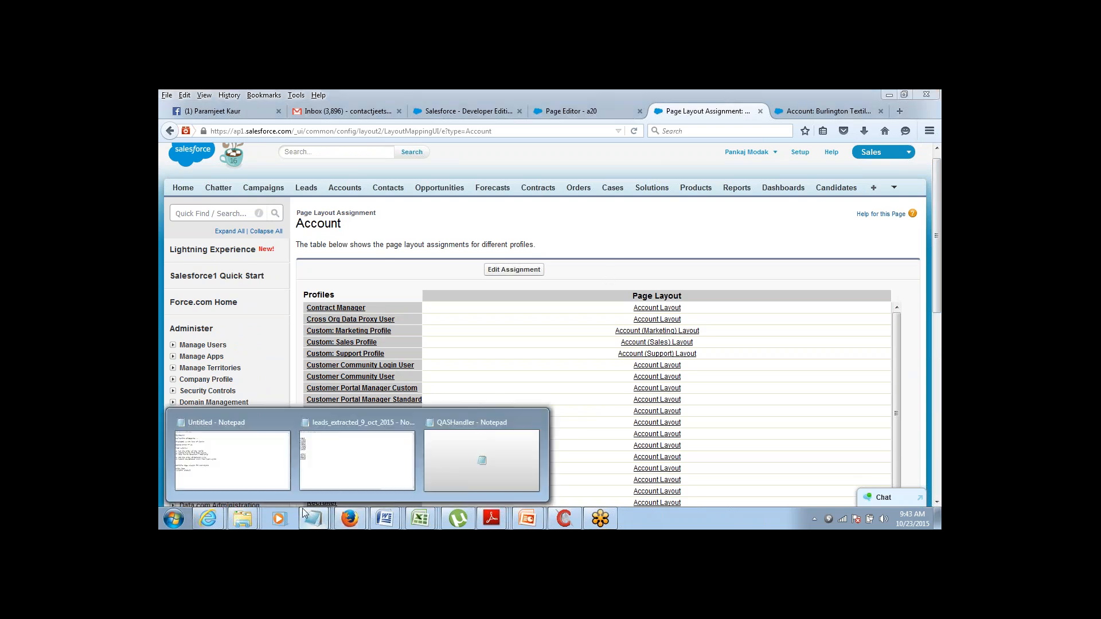
{"action": "left_click", "coordinate": [276, 485]}
{"action": "key", "text": "Up"}
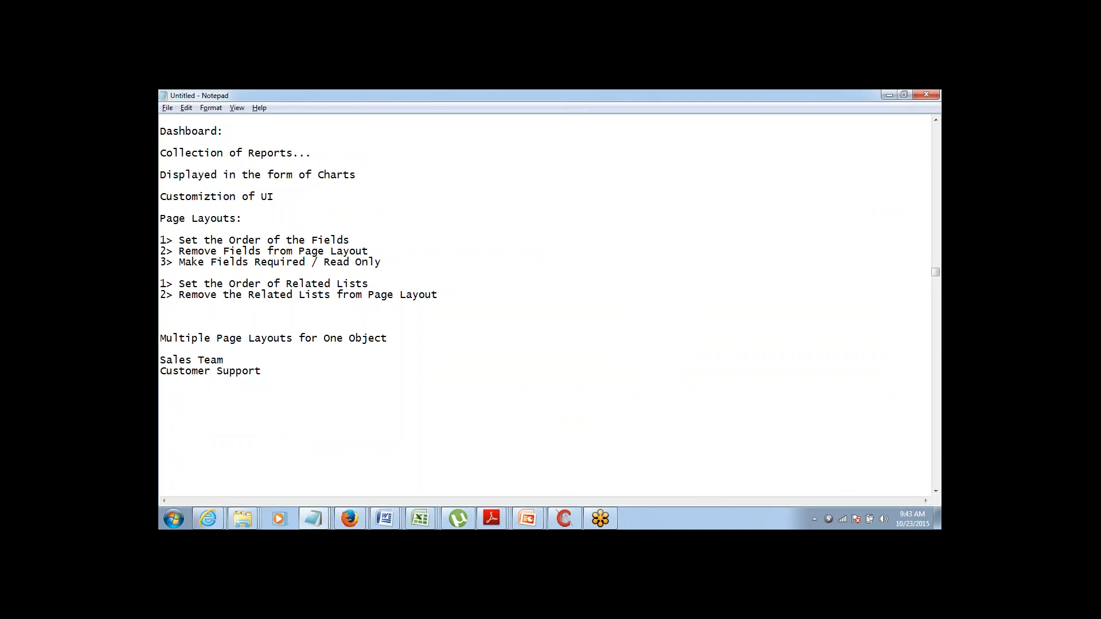
Return to Salesforce in Firefox and open the Account page layouts list in Setup.
{"action": "mouse_move", "coordinate": [349, 519]}
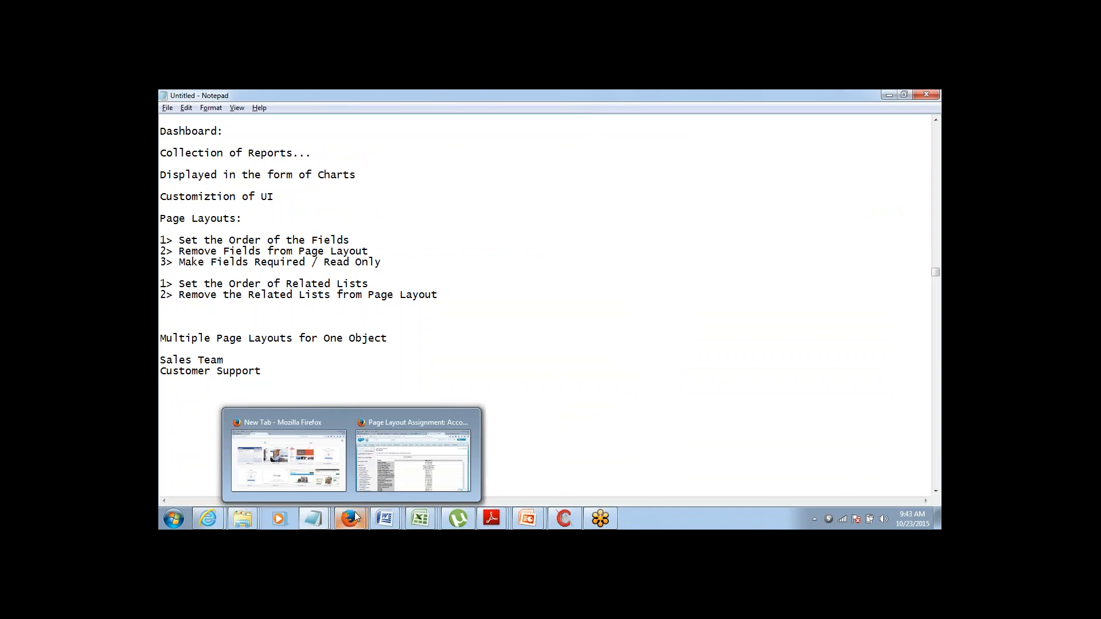
{"action": "left_click", "coordinate": [409, 454]}
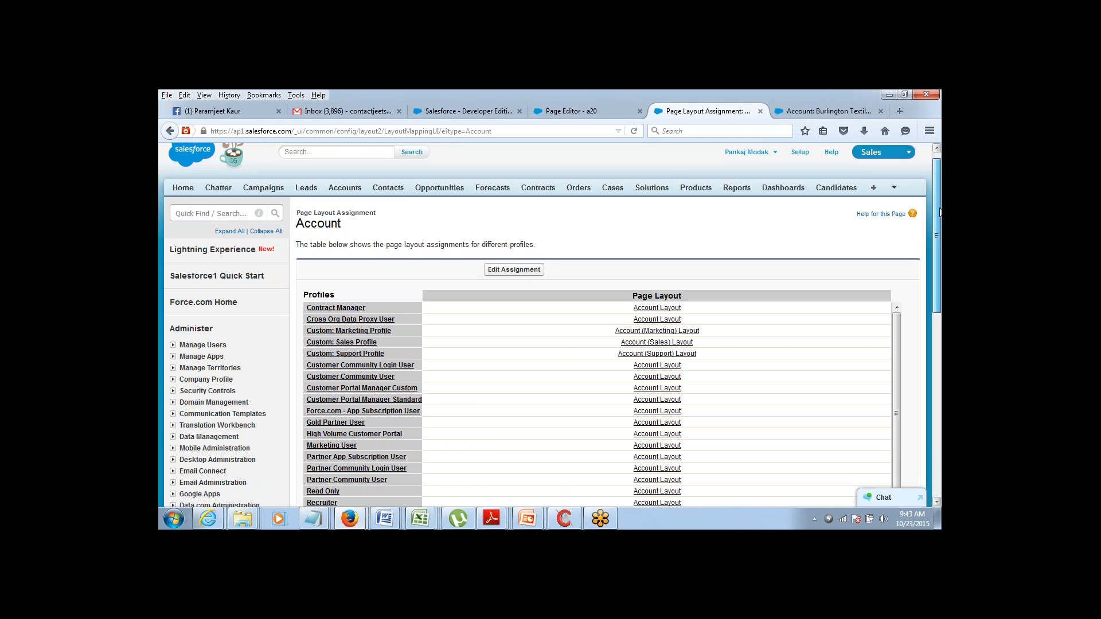
{"action": "scroll", "coordinate": [936, 241], "scroll_direction": "down", "scroll_amount": 1}
{"action": "scroll", "coordinate": [936, 247], "scroll_direction": "down", "scroll_amount": 5}
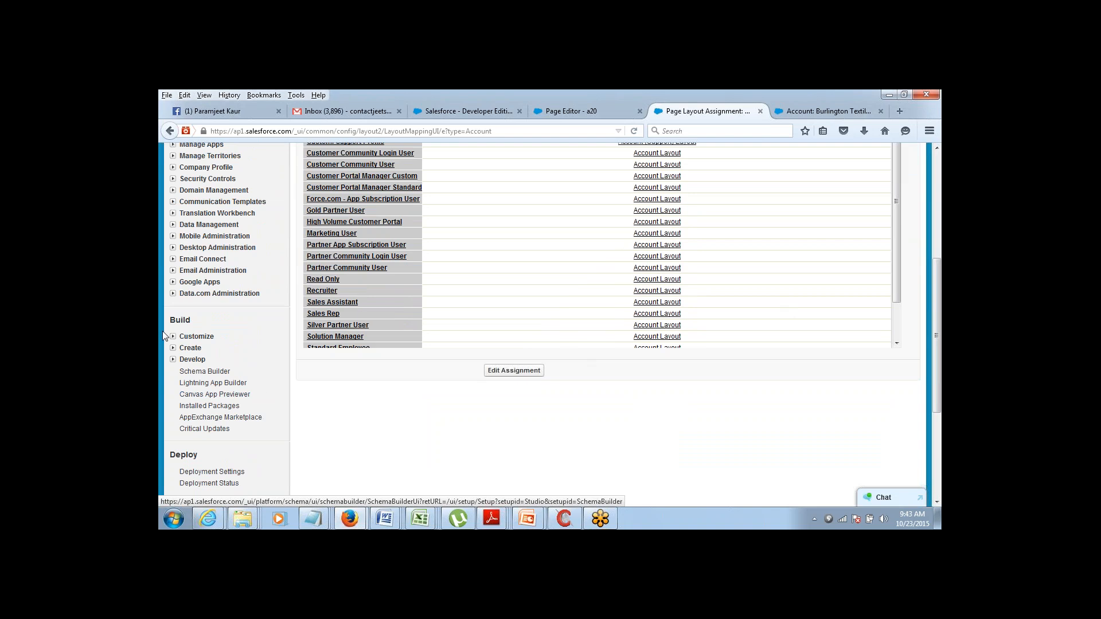
{"action": "left_click", "coordinate": [173, 338]}
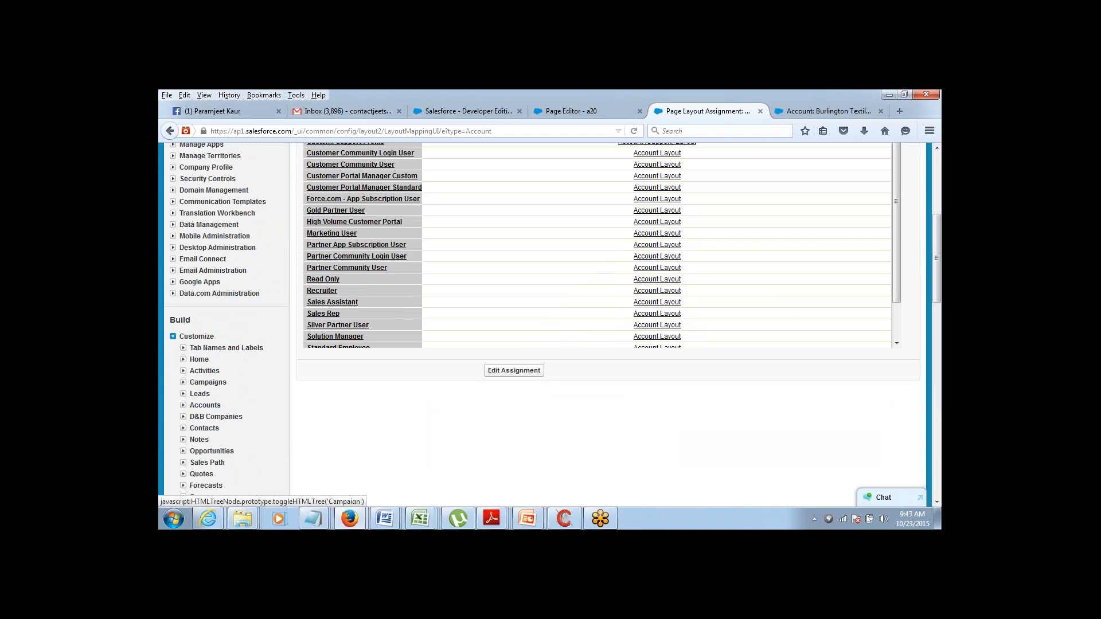
{"action": "left_click", "coordinate": [184, 407]}
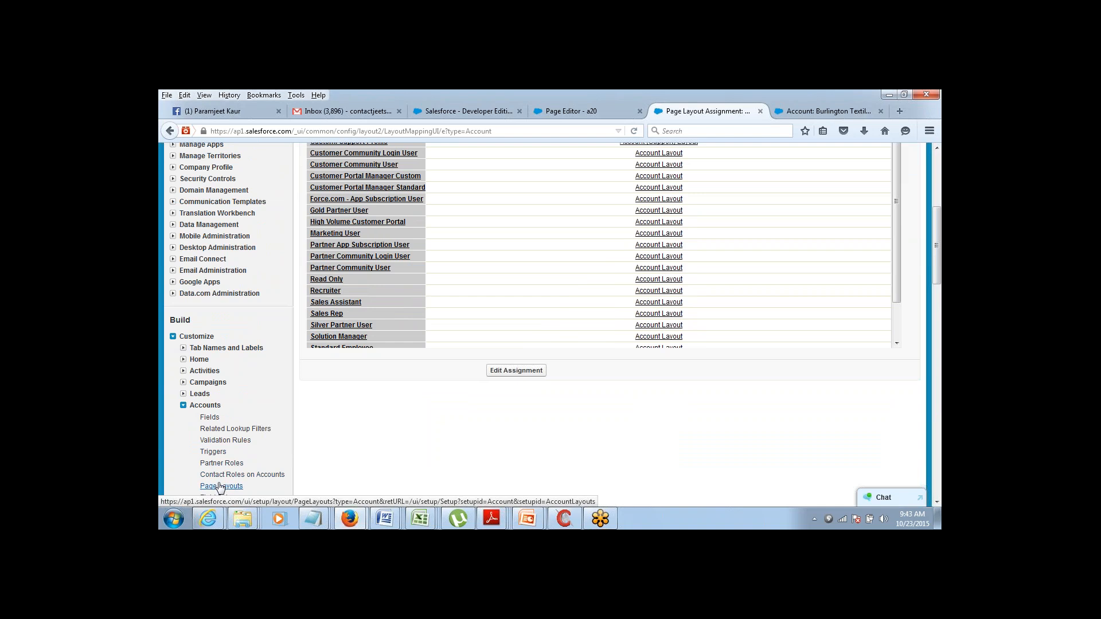
{"action": "left_click", "coordinate": [220, 487]}
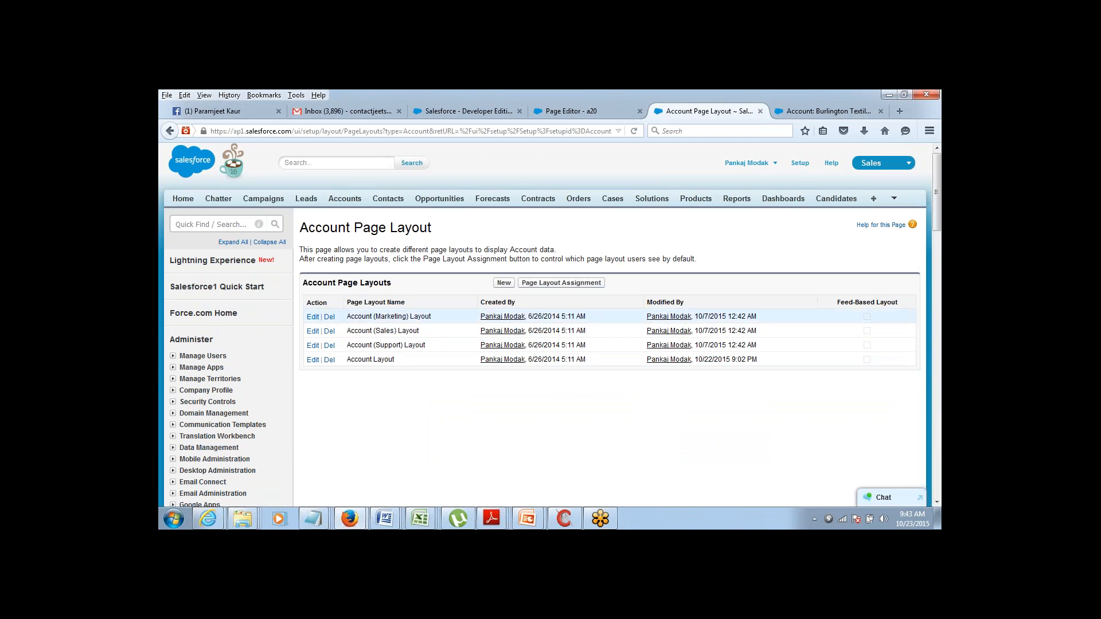
Open the Account page layout assignments and look through the layouts assigned to each profile.
{"action": "left_click", "coordinate": [565, 283]}
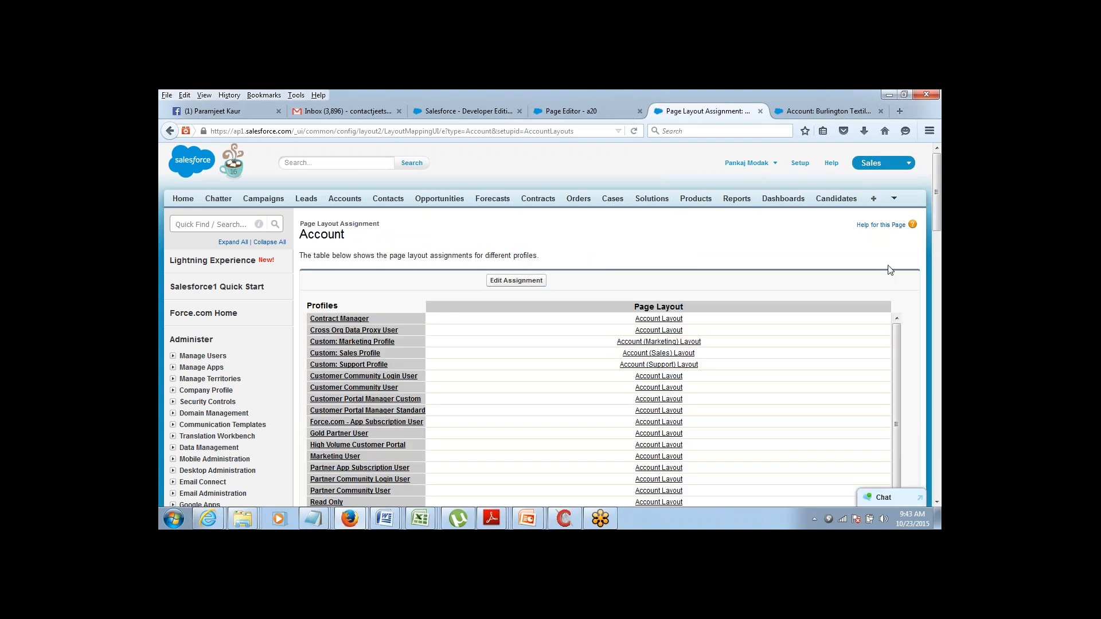
{"action": "mouse_move", "coordinate": [941, 209]}
{"action": "left_mouse_down"}
{"action": "mouse_move", "coordinate": [941, 282]}
{"action": "mouse_move", "coordinate": [941, 224]}
{"action": "left_mouse_up"}
{"action": "scroll", "coordinate": [896, 305], "scroll_direction": "down", "scroll_amount": 2}
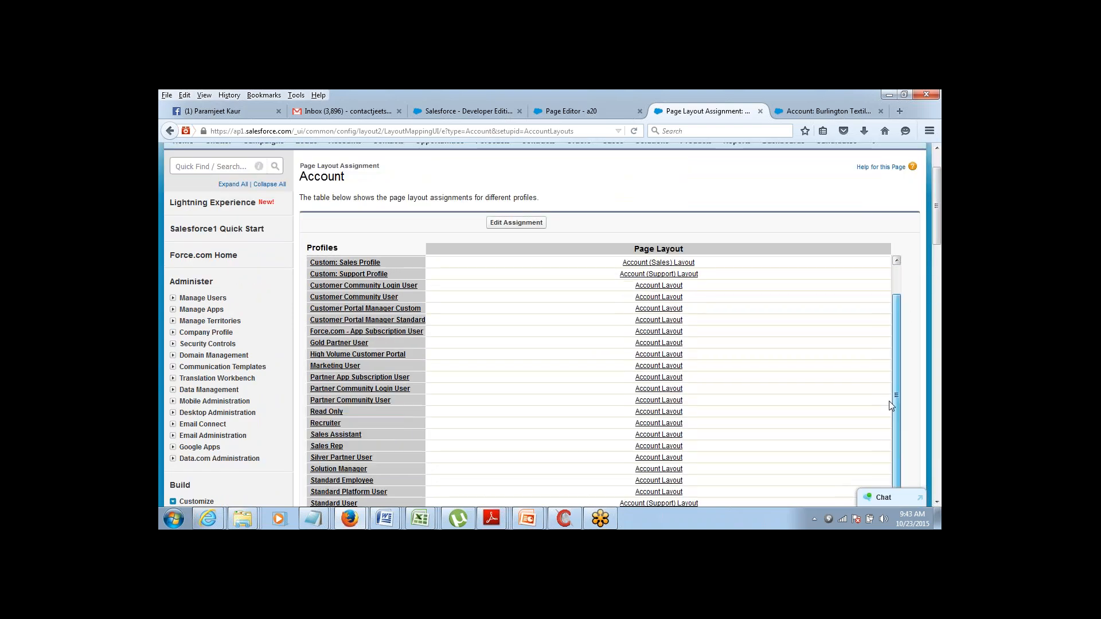
{"action": "scroll", "coordinate": [895, 322], "scroll_direction": "up", "scroll_amount": 2}
{"action": "scroll", "coordinate": [888, 206], "scroll_direction": "up", "scroll_amount": 2}
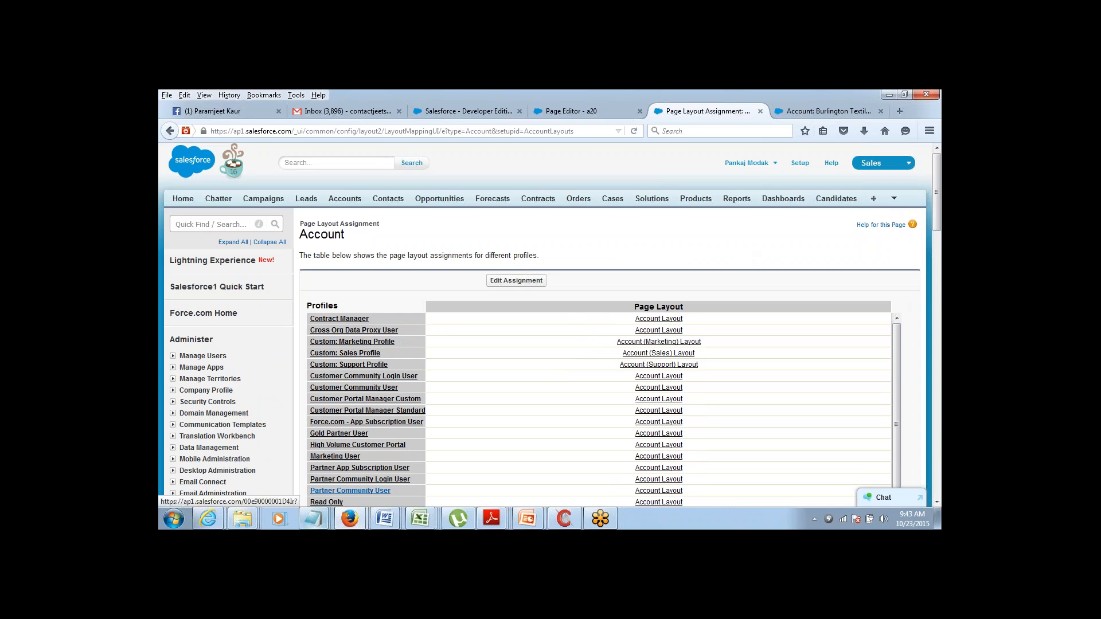
In the Notepad notes, leave blank space below Customer Support and start a new section headed "Required Field:".
{"action": "mouse_move", "coordinate": [312, 514]}
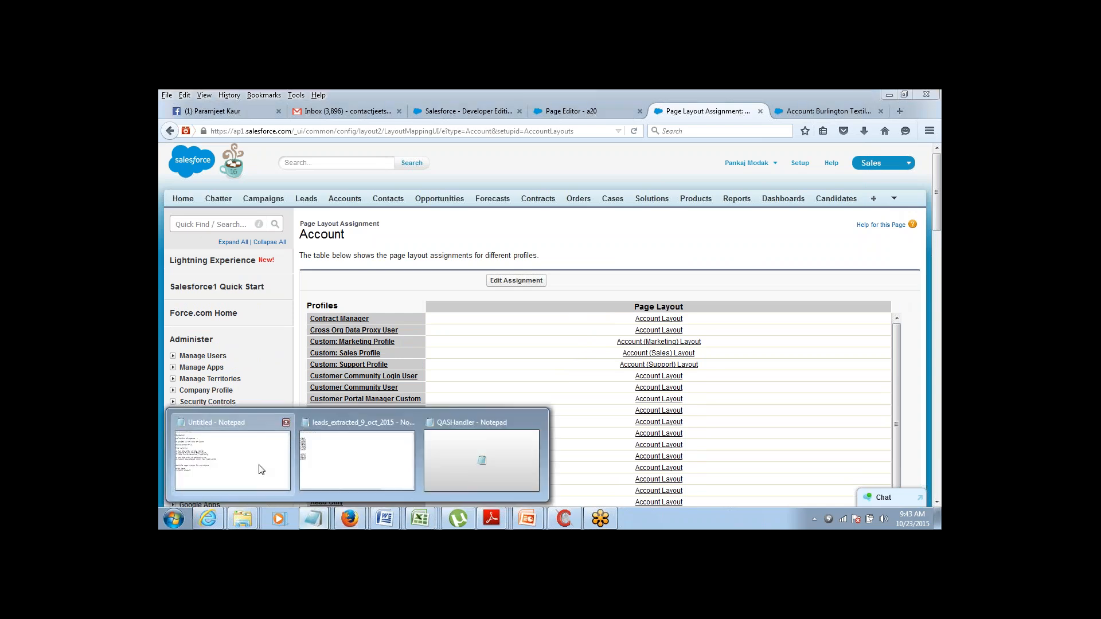
{"action": "left_click", "coordinate": [269, 441]}
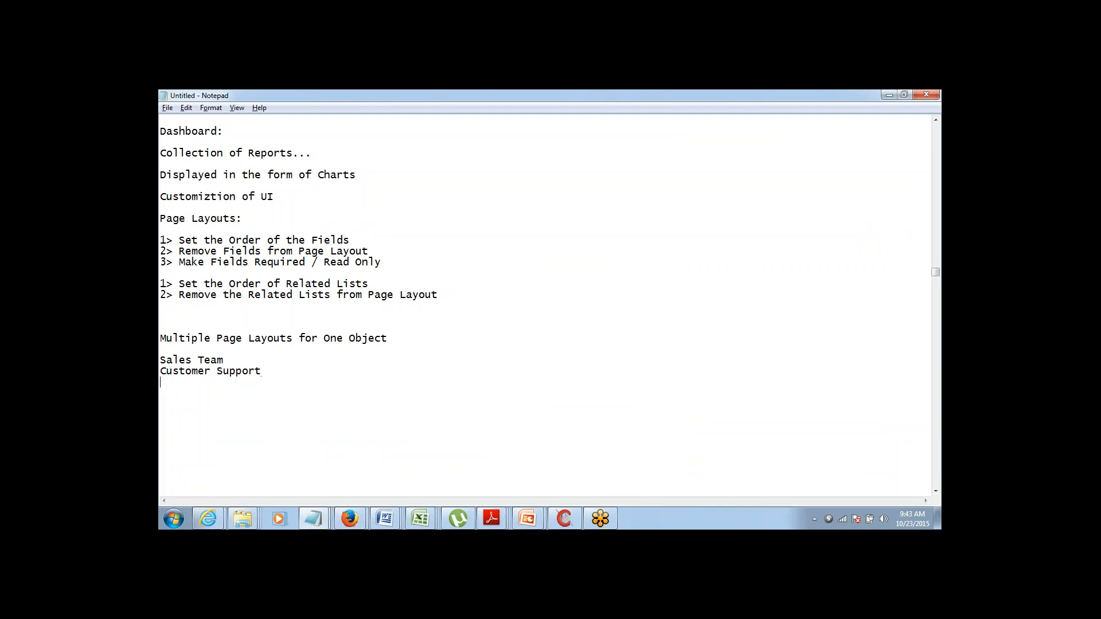
{"action": "key", "text": "Return"}
{"action": "key", "text": "Return"}
{"action": "key", "text": "Return"}
{"action": "key", "text": "Return"}
{"action": "key", "text": "Return"}
{"action": "key", "text": "Return"}
{"action": "key", "text": "Return"}
{"action": "key", "text": "Return"}
{"action": "key", "text": "Return"}
{"action": "key", "text": "Return"}
{"action": "key", "text": "Return"}
{"action": "key", "text": "Return"}
{"action": "key", "text": "Return"}
{"action": "key", "text": "Return"}
{"action": "key", "text": "Return"}
{"action": "key", "text": "Return"}
{"action": "key", "text": "Return"}
{"action": "key", "text": "Return"}
{"action": "key", "text": "Return"}
{"action": "key", "text": "Return"}
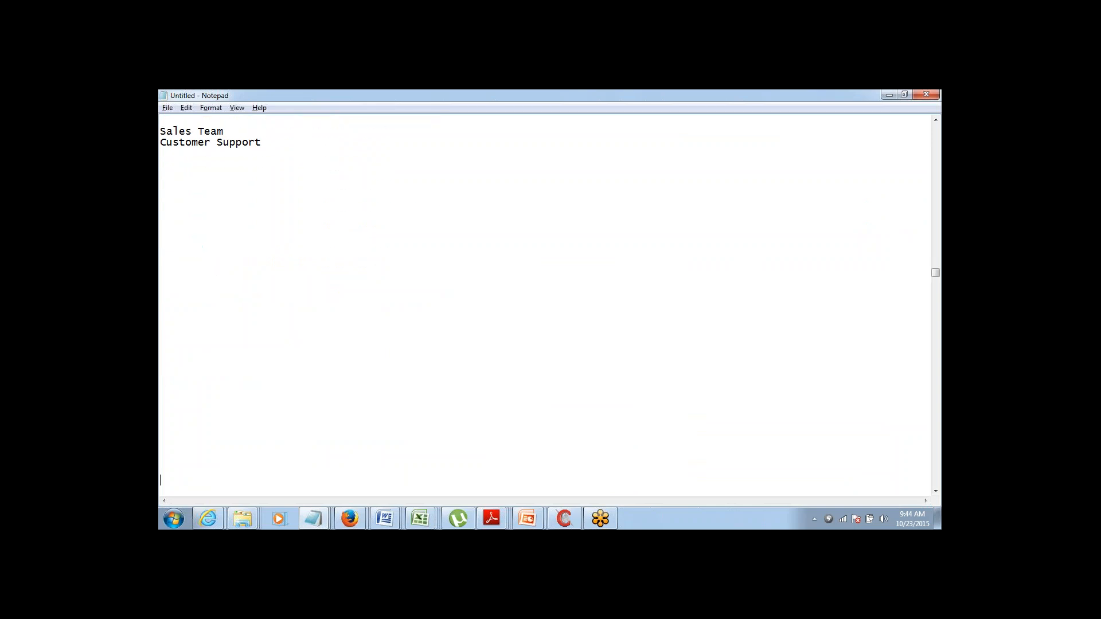
{"action": "key", "text": "Return"}
{"action": "key", "text": "Return"}
{"action": "key", "text": "Return"}
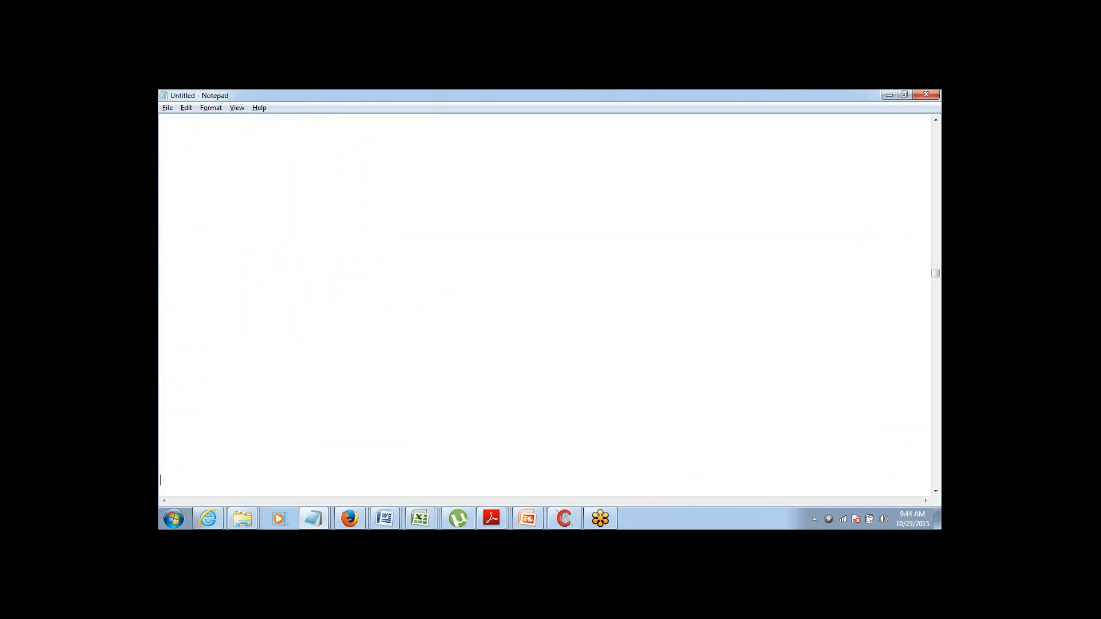
{"action": "left_click", "coordinate": [183, 137]}
{"action": "type", "text": "Required Field:"}
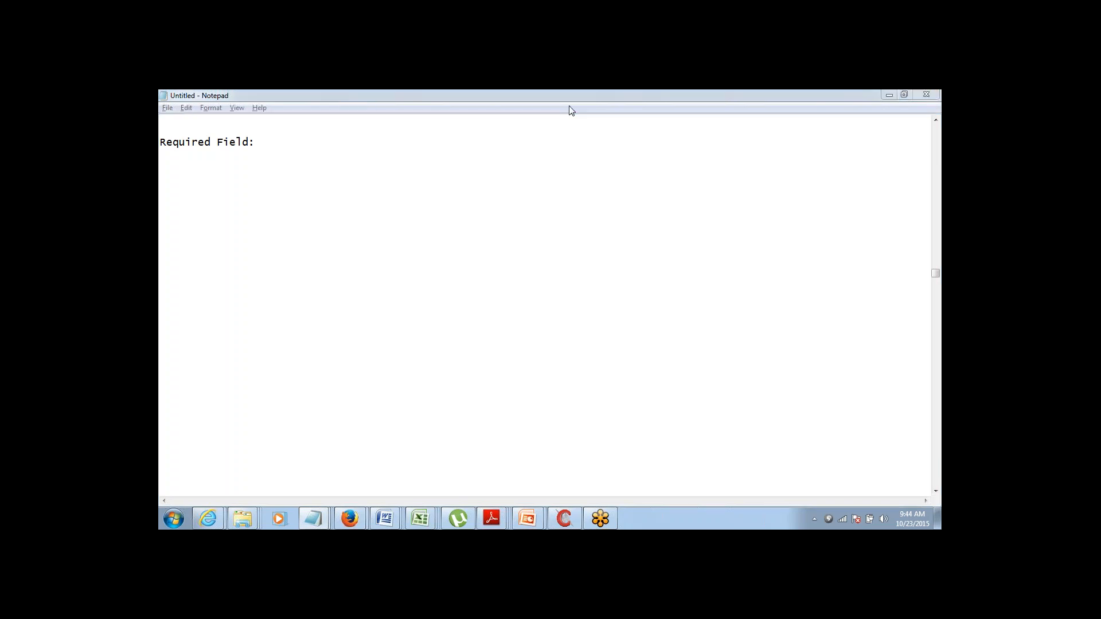
{"action": "left_click", "coordinate": [739, 251]}
{"action": "left_click", "coordinate": [430, 158]}
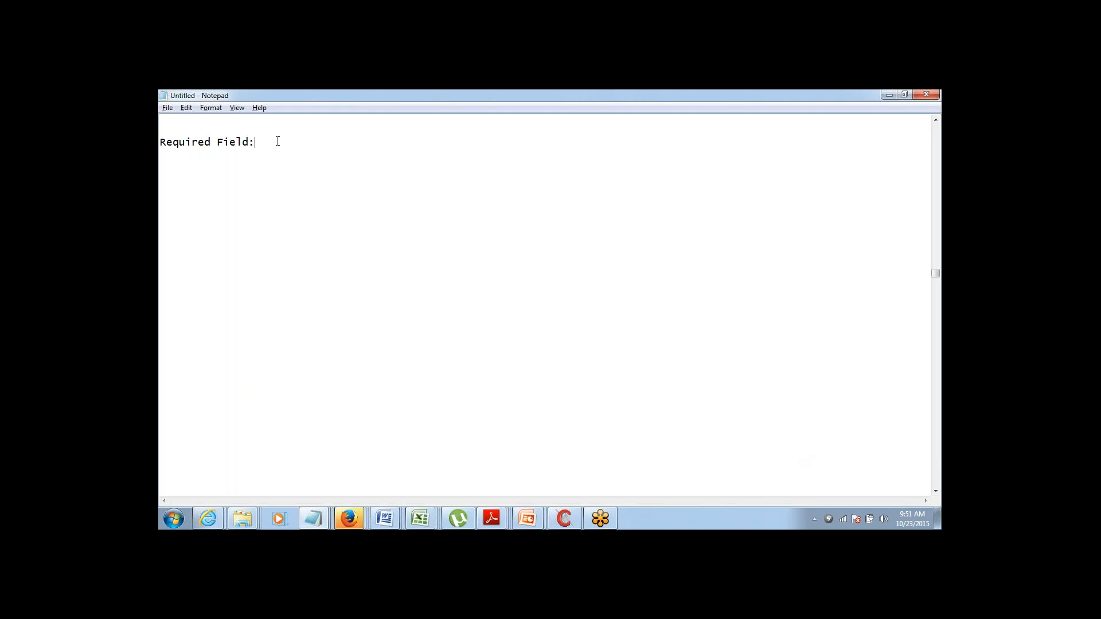
Add an indented line under the heading reading "While Creating Field - You can make it Required".
{"action": "key", "text": "Return"}
{"action": "key", "text": "Tab"}
{"action": "type", "text": "Create Field.."}
{"action": "key", "text": "BackSpace"}
{"action": "type", "text": "dWhile"}
{"action": "key", "text": "shift+Left"}
{"action": "type", "text": "ing"}
{"action": "key", "text": "End"}
{"action": "type", "text": "- You can make"}
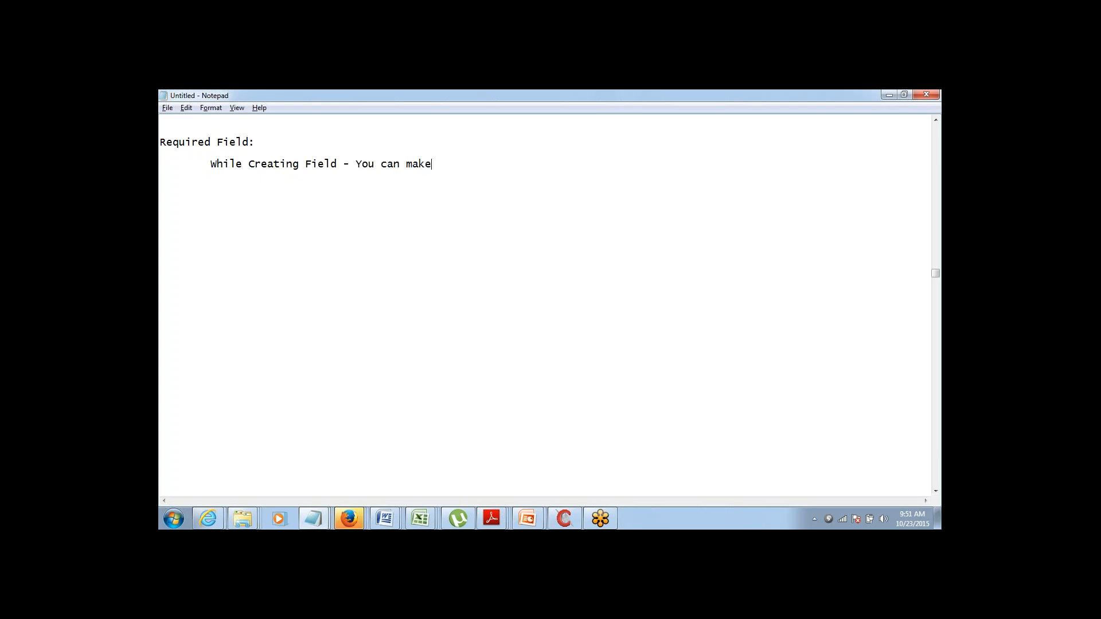
{"action": "type", "text": " it Required"}
Add a second indented line, "On Page Layout - You can make a Field it Required", reusing the wording of the line above.
{"action": "key", "text": "Return"}
{"action": "type", "text": "On Page Layout"}
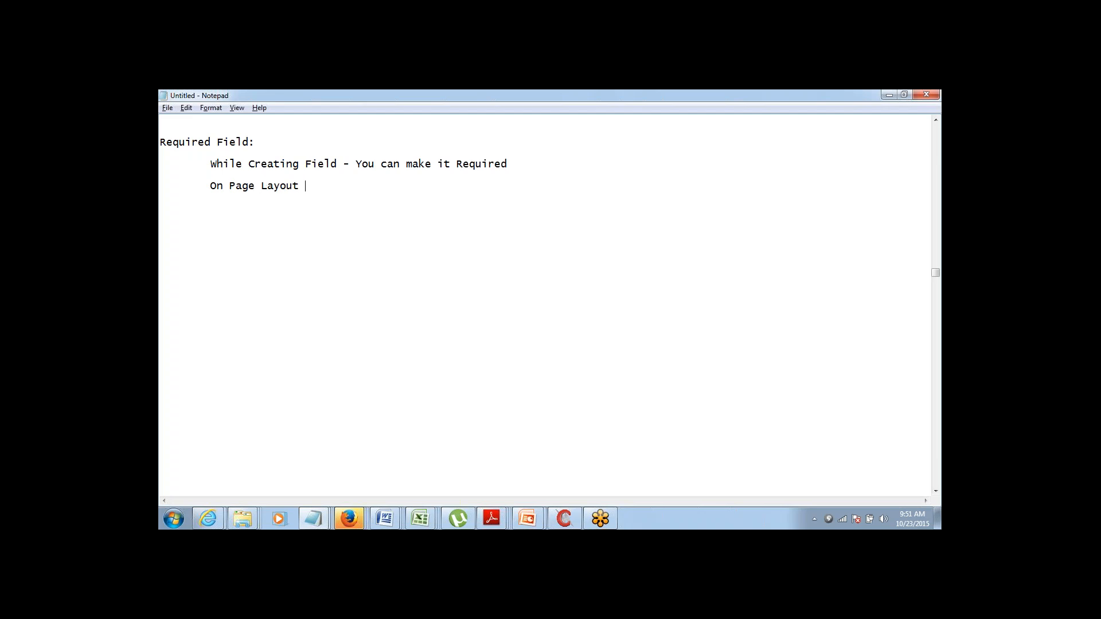
{"action": "key", "text": "Up"}
{"action": "key", "text": "ctrl+shift+Left"}
{"action": "key", "text": "ctrl+shift+Left"}
{"action": "key", "text": "ctrl+shift+Left"}
{"action": "key", "text": "ctrl+shift+Left"}
{"action": "key", "text": "ctrl+shift+Left"}
{"action": "key", "text": "ctrl+c"}
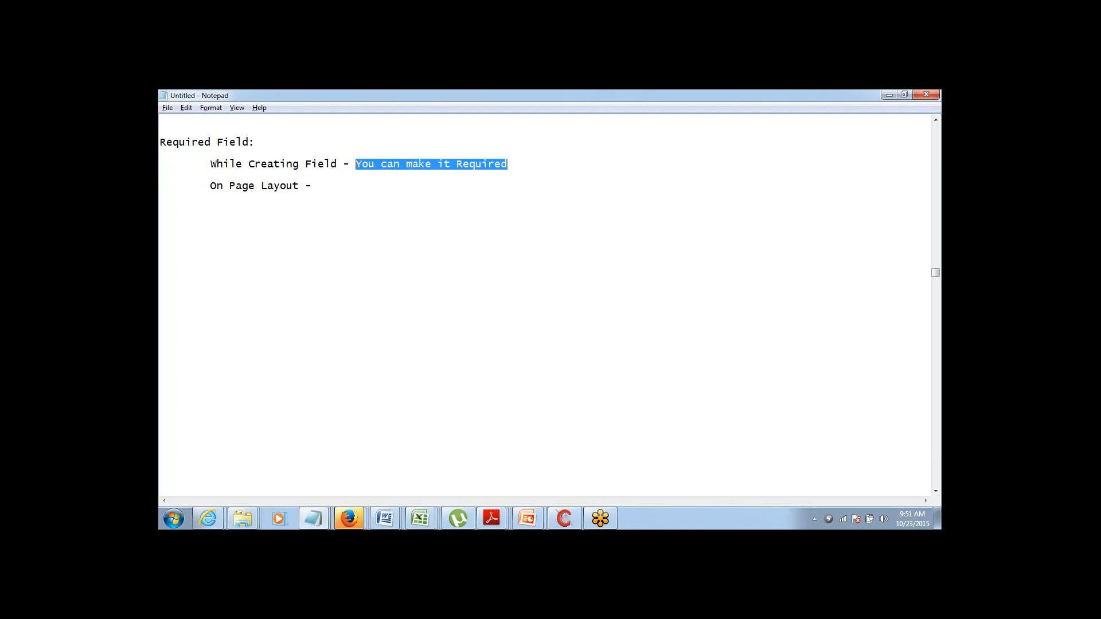
{"action": "key", "text": "Down"}
{"action": "key", "text": "Down"}
{"action": "key", "text": "Down"}
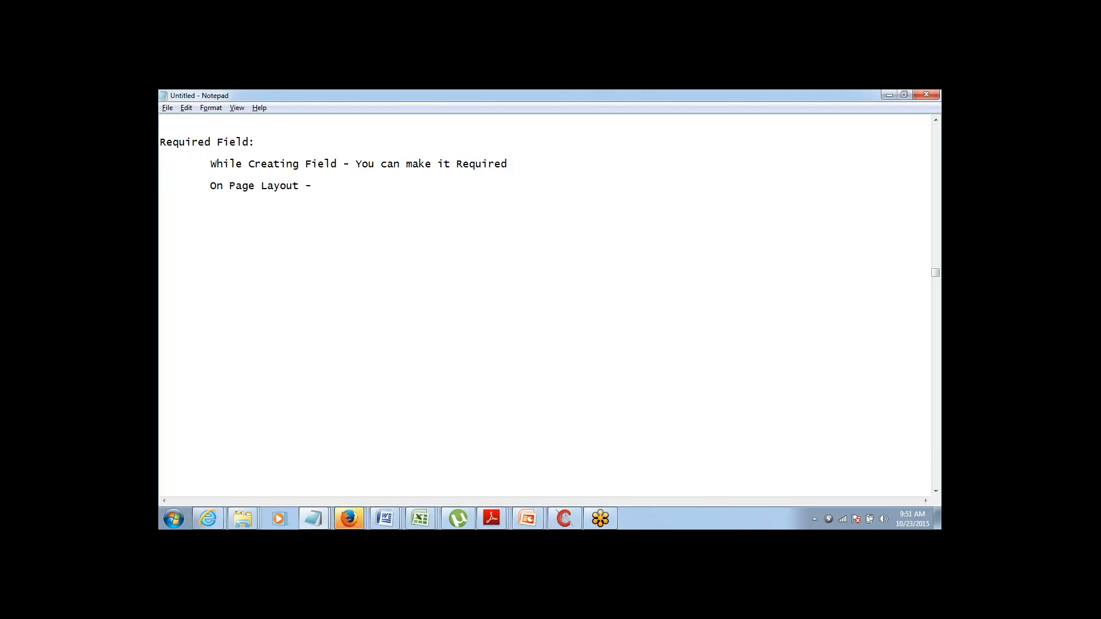
{"action": "key", "text": "ctrl+v"}
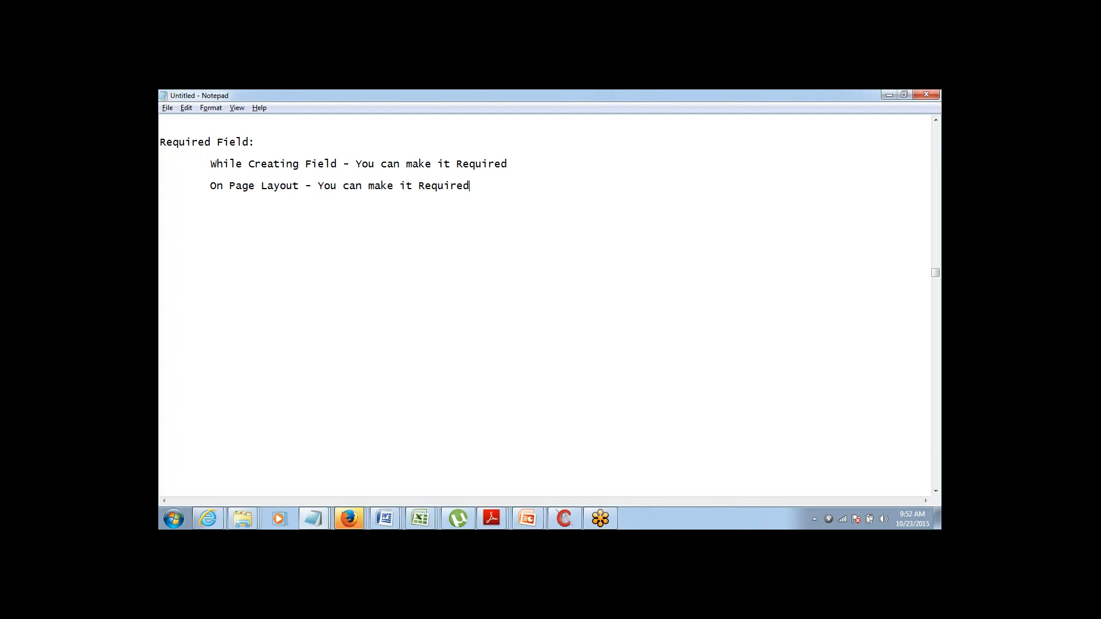
{"action": "type", "text": "a Field"}
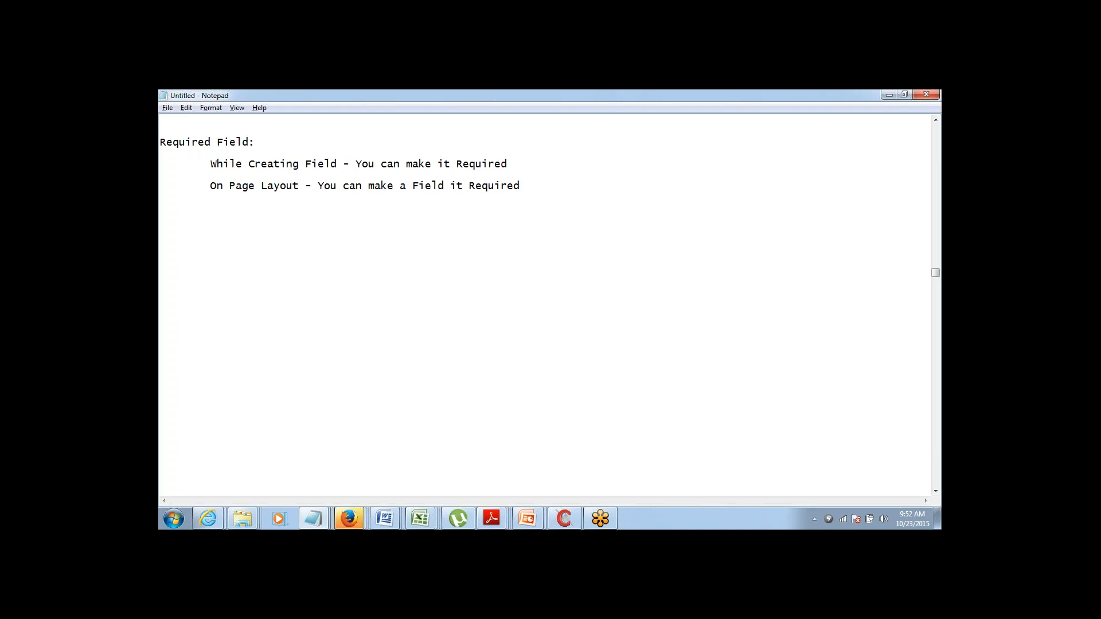
Highlight and compare the two notes on making a field required at field creation and on the page layout.
{"action": "left_click", "coordinate": [206, 165]}
{"action": "mouse_move", "coordinate": [210, 164]}
{"action": "left_mouse_down"}
{"action": "mouse_move", "coordinate": [438, 184]}
{"action": "mouse_move", "coordinate": [487, 162]}
{"action": "mouse_move", "coordinate": [515, 165]}
{"action": "mouse_move", "coordinate": [521, 184]}
{"action": "mouse_move", "coordinate": [161, 183]}
{"action": "mouse_move", "coordinate": [230, 184]}
{"action": "mouse_move", "coordinate": [210, 186]}
{"action": "left_mouse_up"}
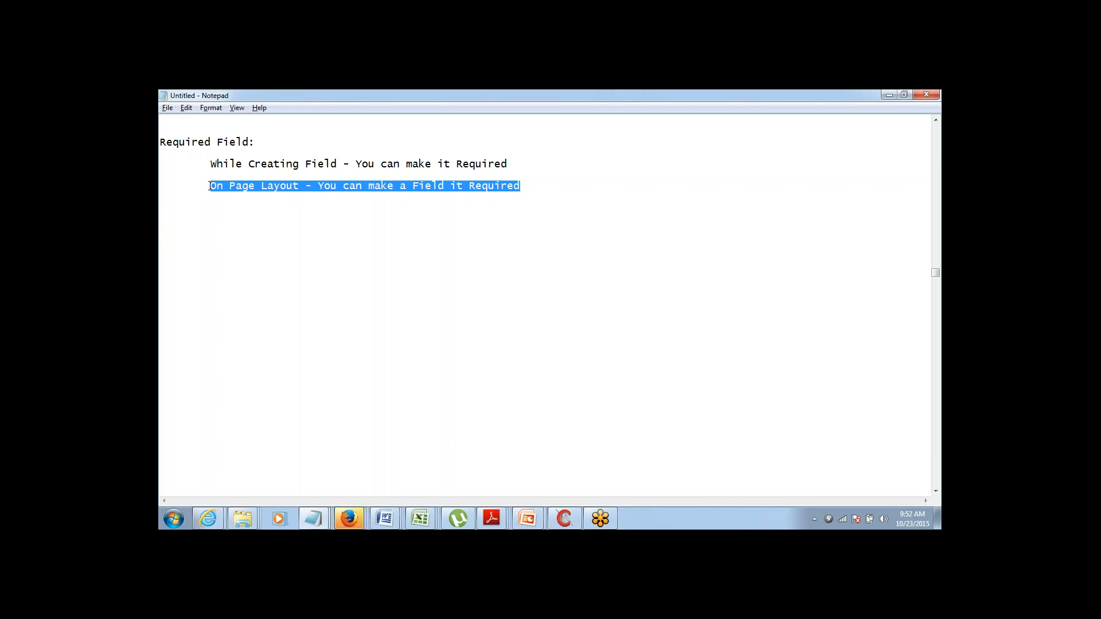
{"action": "key", "text": "Home"}
{"action": "key", "text": "Up"}
{"action": "key", "text": "shift+End"}
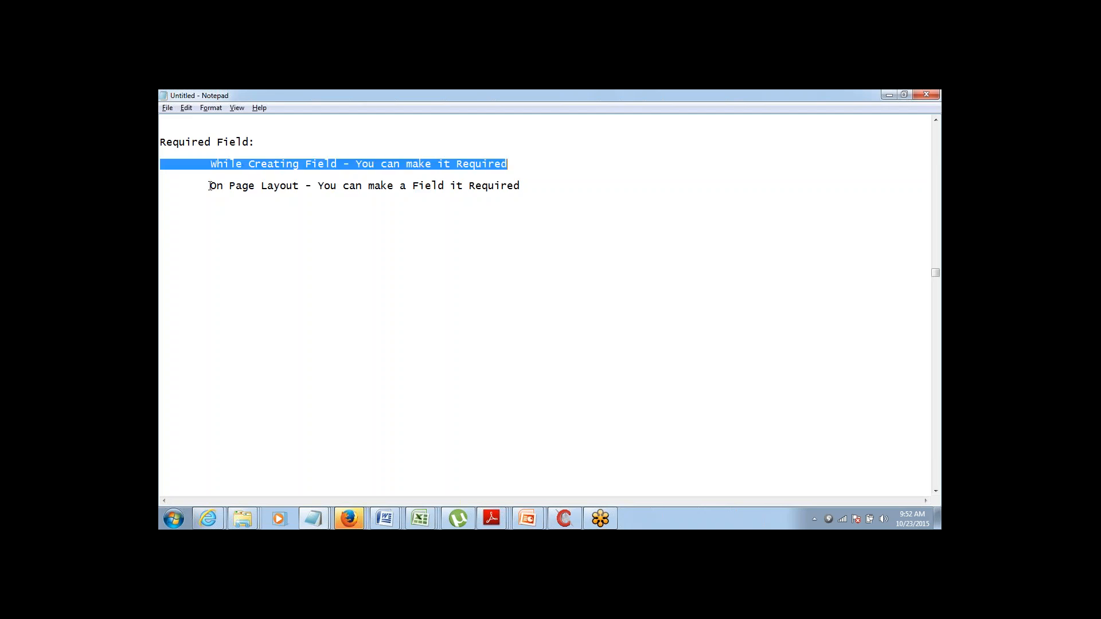
{"action": "key", "text": "Right"}
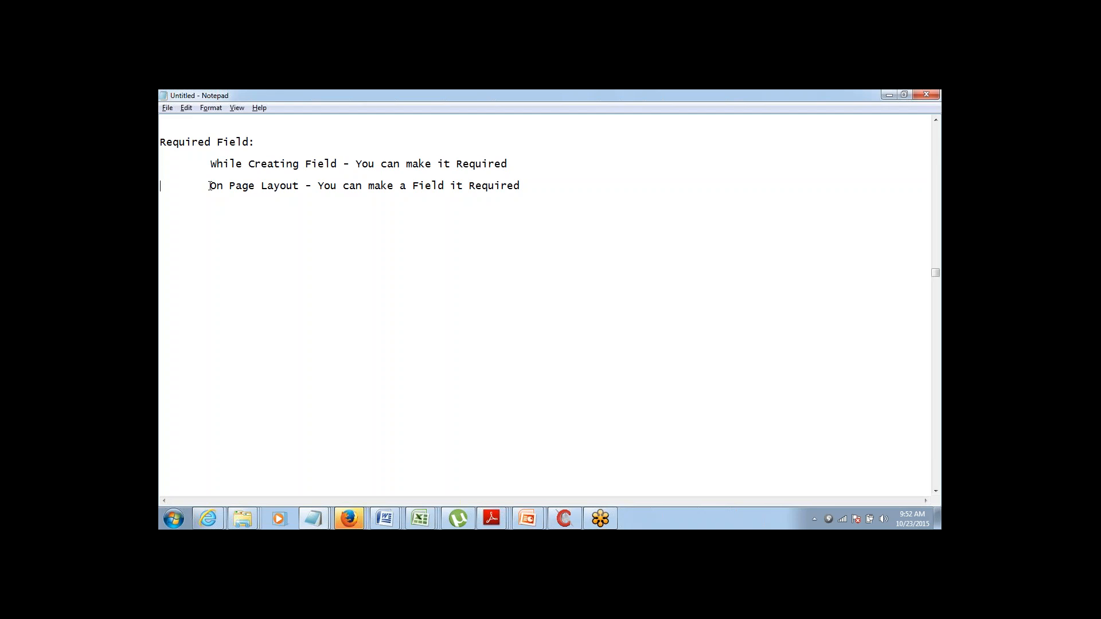
{"action": "key", "text": "shift+End"}
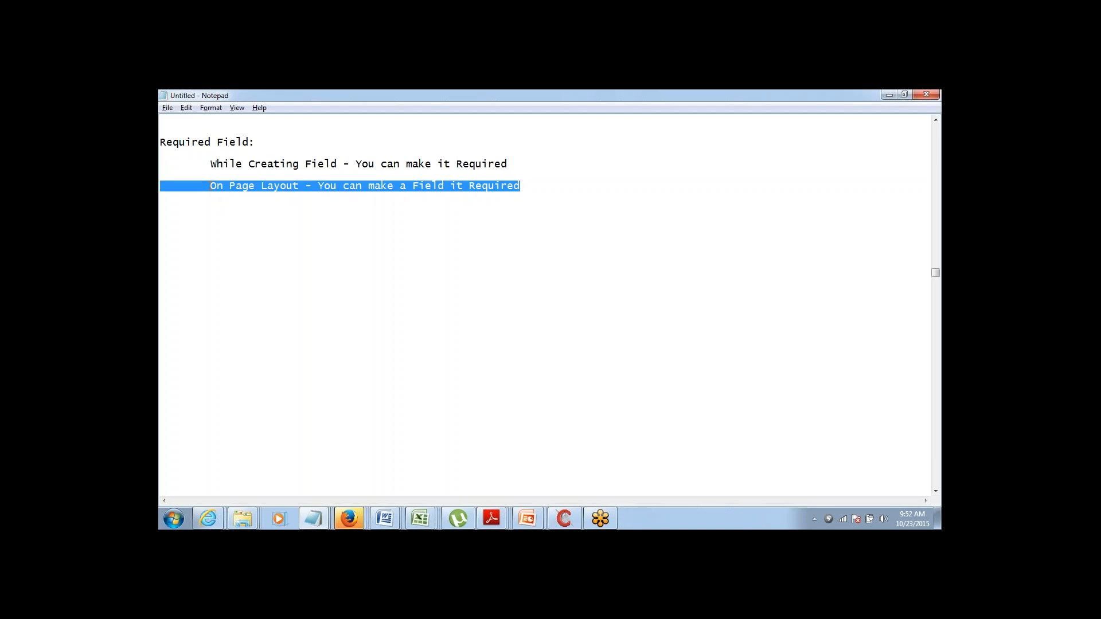
{"action": "key", "text": "Right"}
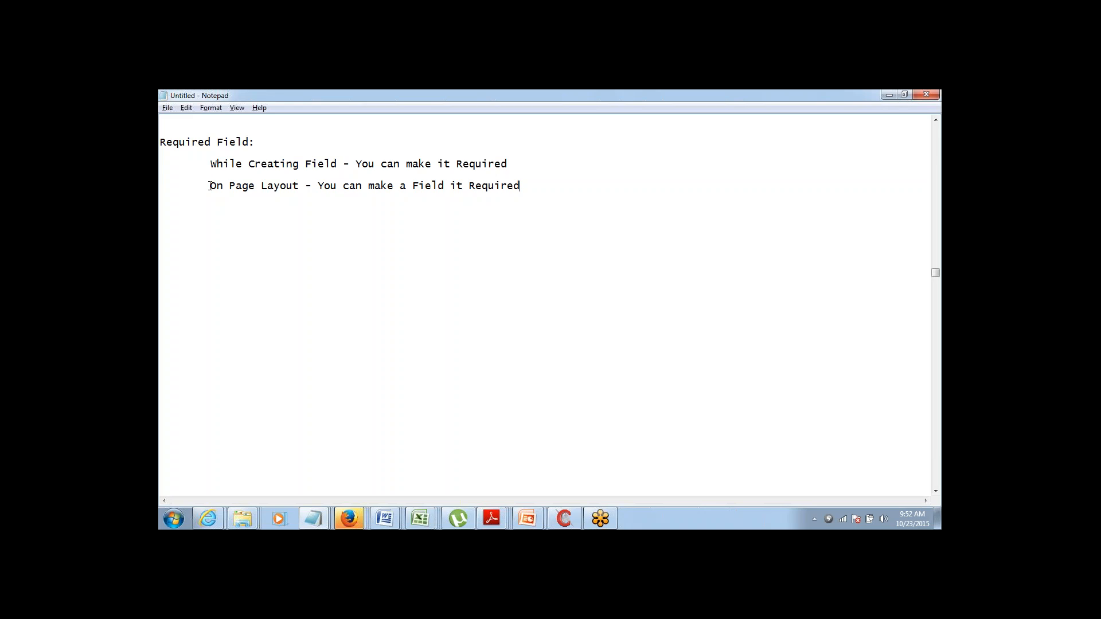
{"action": "key", "text": "ctrl+shift+Left"}
{"action": "key", "text": "ctrl+shift+Left"}
{"action": "key", "text": "ctrl+shift+Left"}
{"action": "key", "text": "ctrl+shift+Left"}
{"action": "key", "text": "ctrl+shift+Left"}
{"action": "key", "text": "ctrl+shift+Left"}
{"action": "key", "text": "ctrl+shift+Left"}
{"action": "key", "text": "ctrl+shift+Left"}
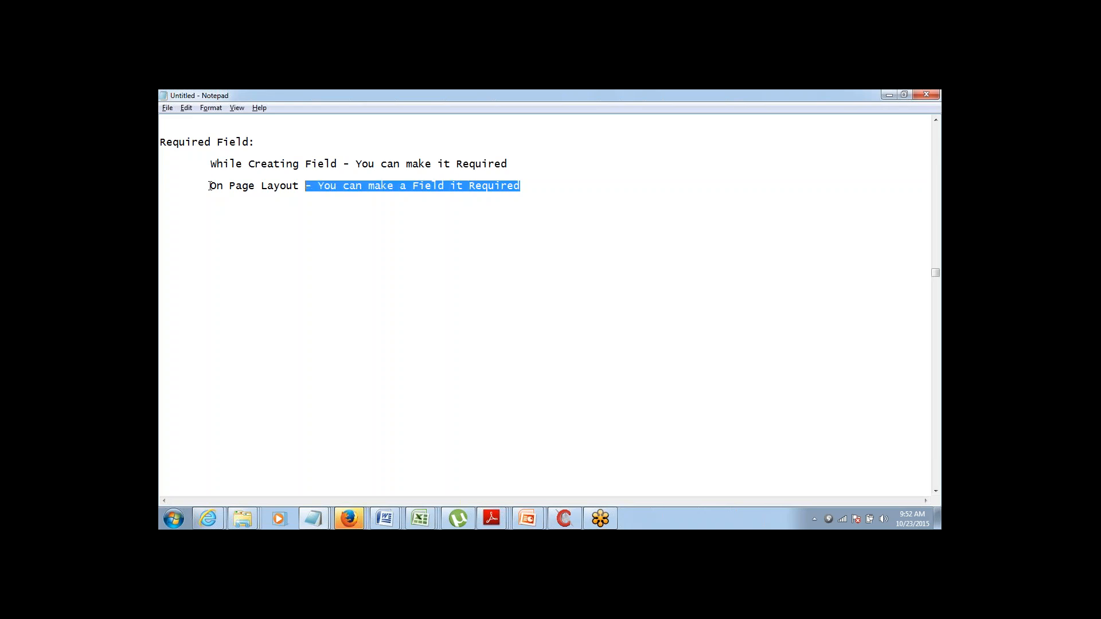
{"action": "key", "text": "ctrl+shift+Right"}
{"action": "key", "text": "Right"}
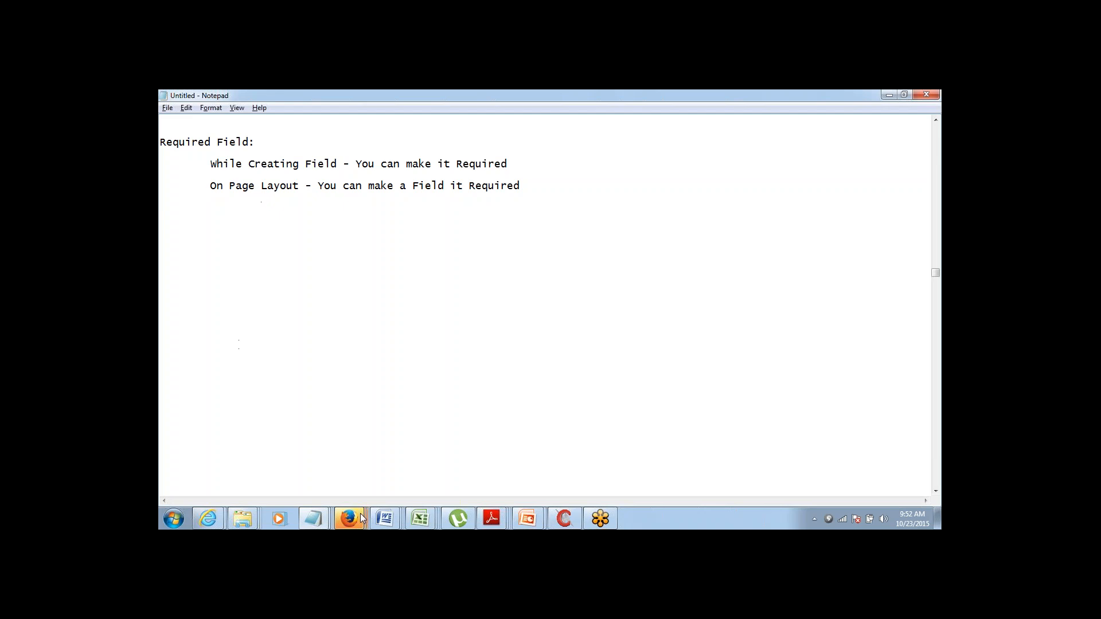
Switch back to Salesforce, reopen the Account page layouts list and highlight the name Account (Marketing) Layout.
{"action": "mouse_move", "coordinate": [360, 515]}
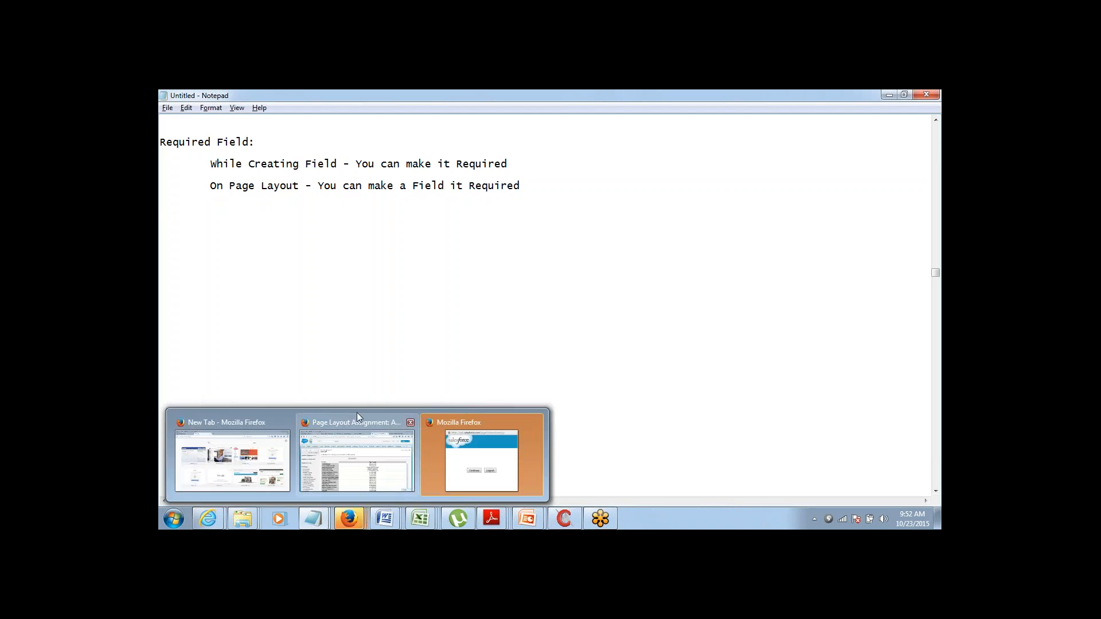
{"action": "left_click", "coordinate": [356, 436]}
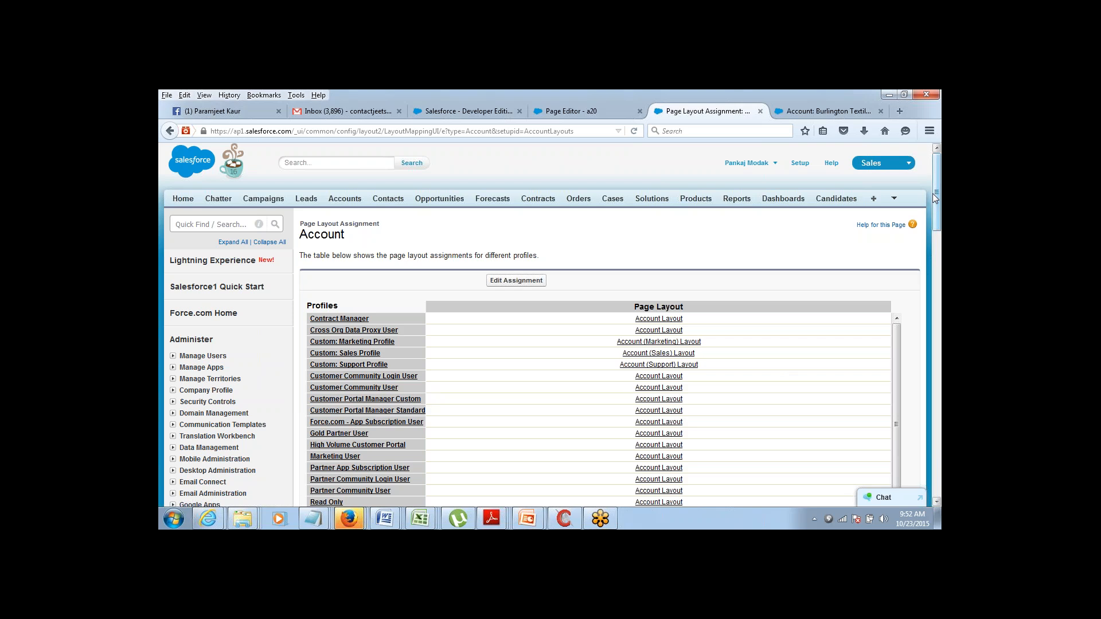
{"action": "left_click_drag", "start_coordinate": [937, 201], "coordinate": [942, 280]}
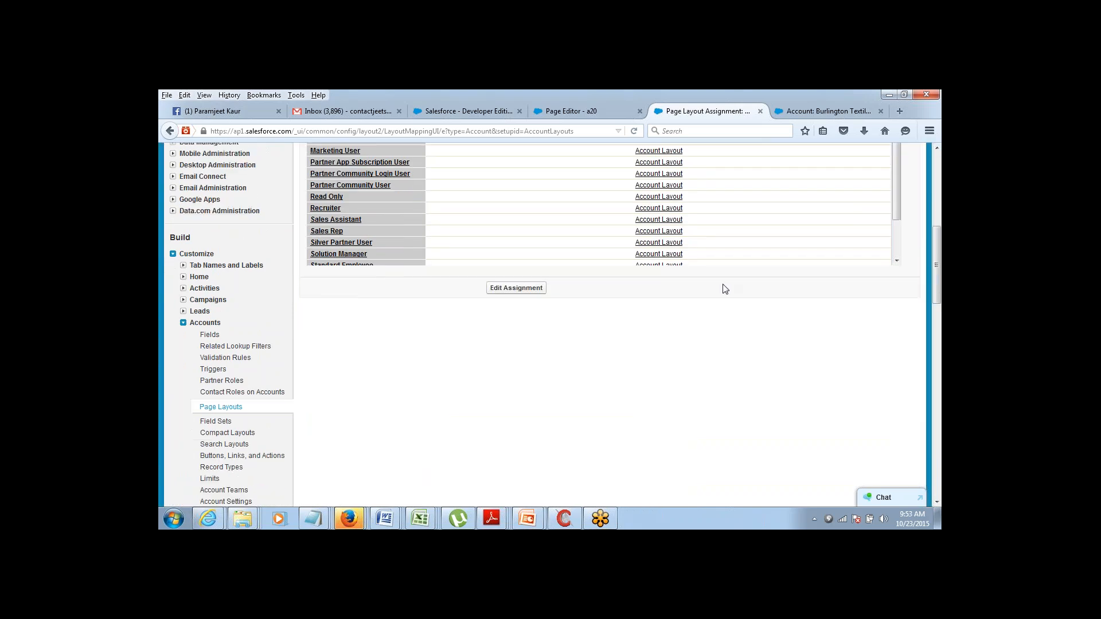
{"action": "left_click", "coordinate": [220, 407]}
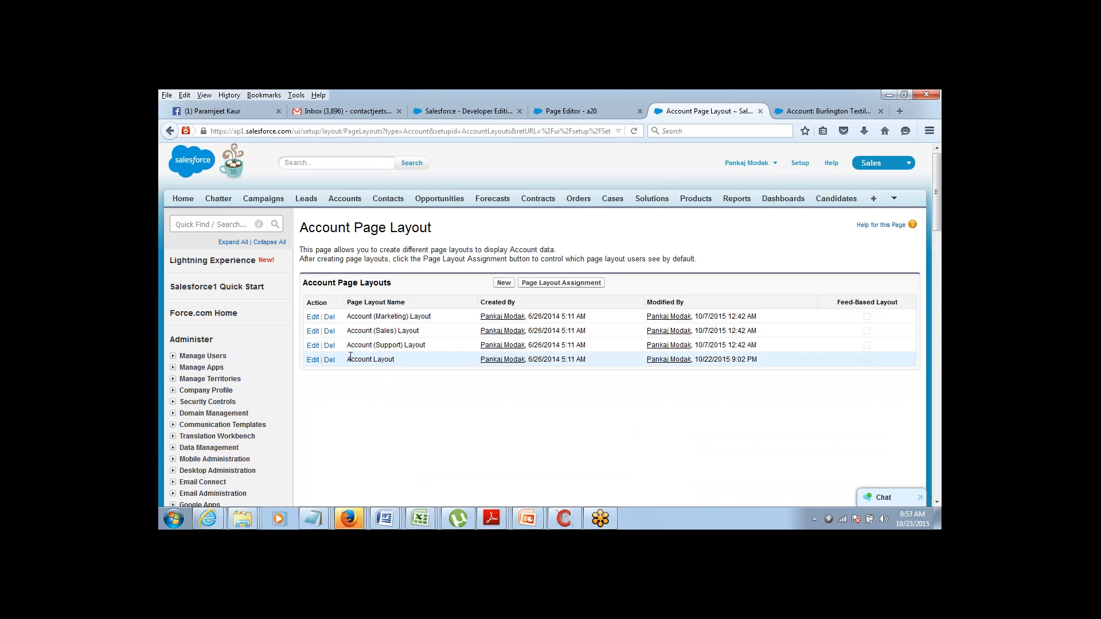
{"action": "left_click_drag", "start_coordinate": [348, 316], "coordinate": [448, 319]}
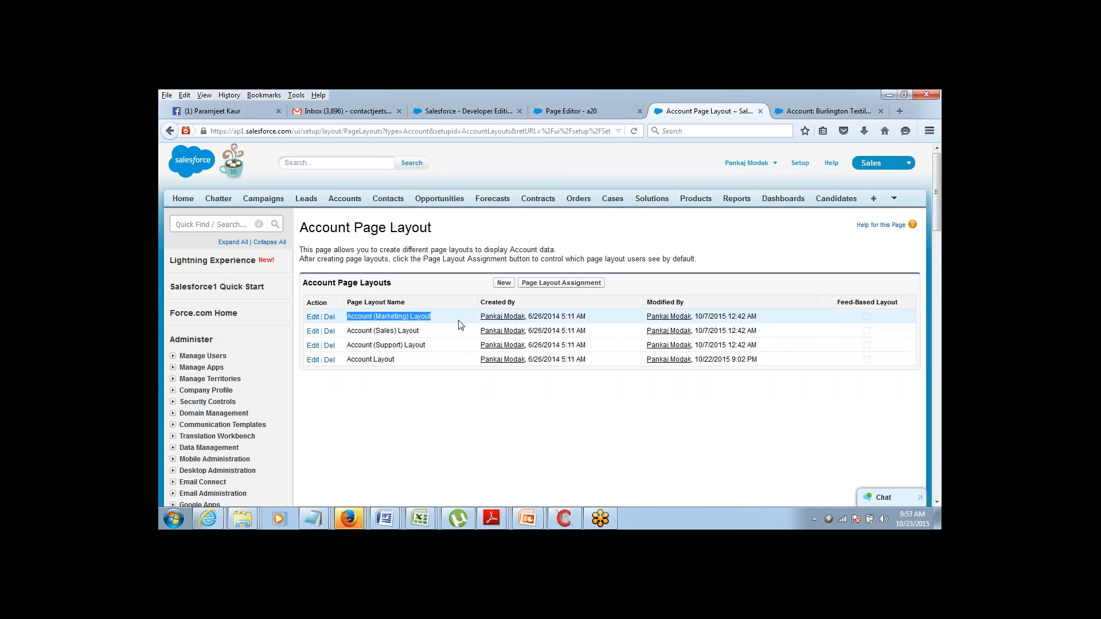
Highlight the Account (Marketing) Layout name, followed by the Account (Sales) and Account (Support) Layout rows in the page layouts list.
{"action": "left_click", "coordinate": [358, 315]}
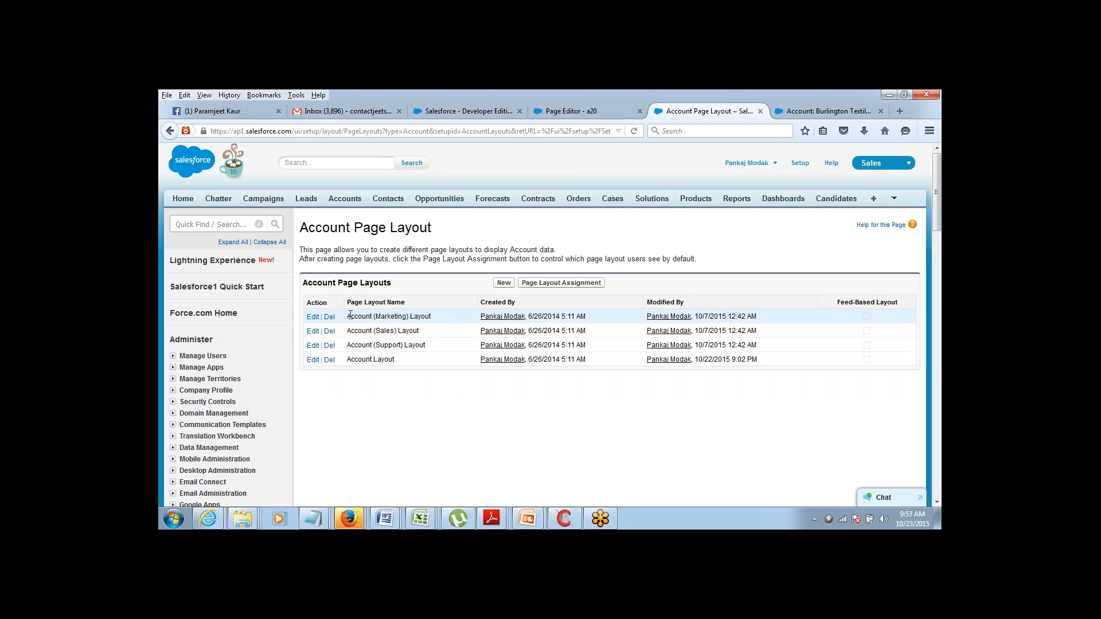
{"action": "left_click_drag", "start_coordinate": [350, 315], "coordinate": [451, 322]}
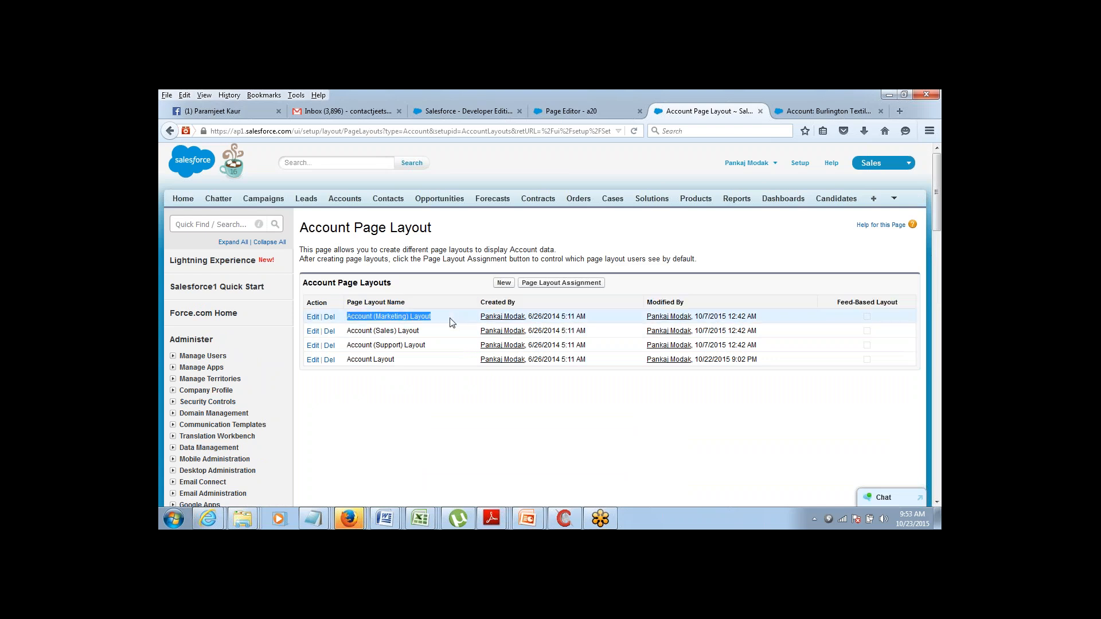
{"action": "left_click_drag", "start_coordinate": [348, 331], "coordinate": [439, 350]}
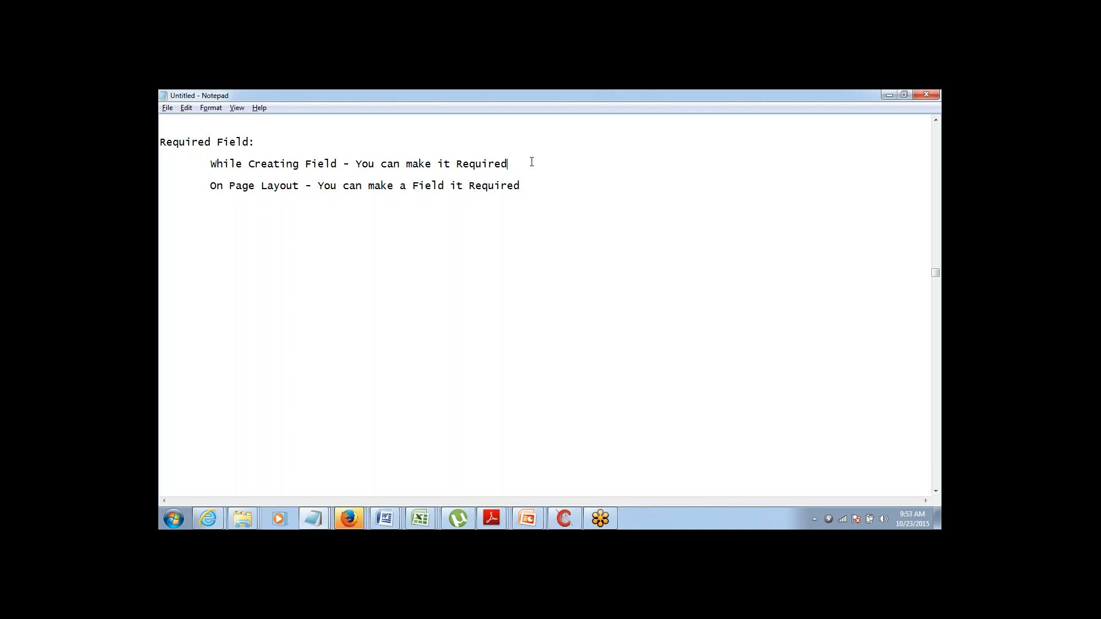
Add a further-indented line reading "Universally Required" beneath the While Creating Field note and highlight it.
{"action": "key", "text": "Return"}
{"action": "key", "text": "Return"}
{"action": "key", "text": "Up"}
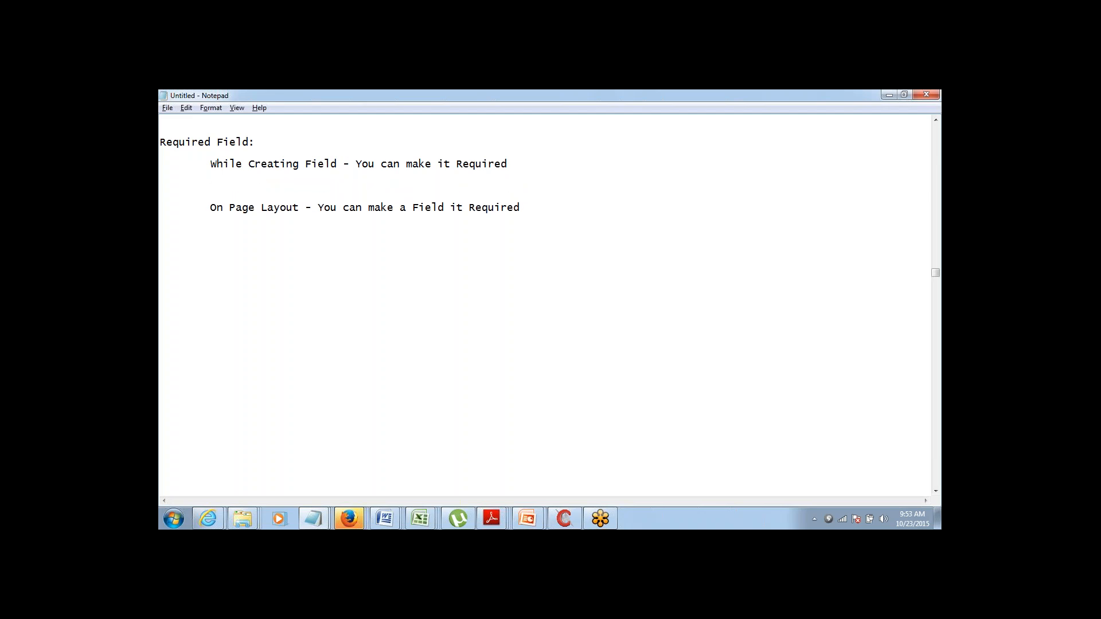
{"action": "key", "text": "Tab"}
{"action": "key", "text": "Tab"}
{"action": "type", "text": "Universally Required"}
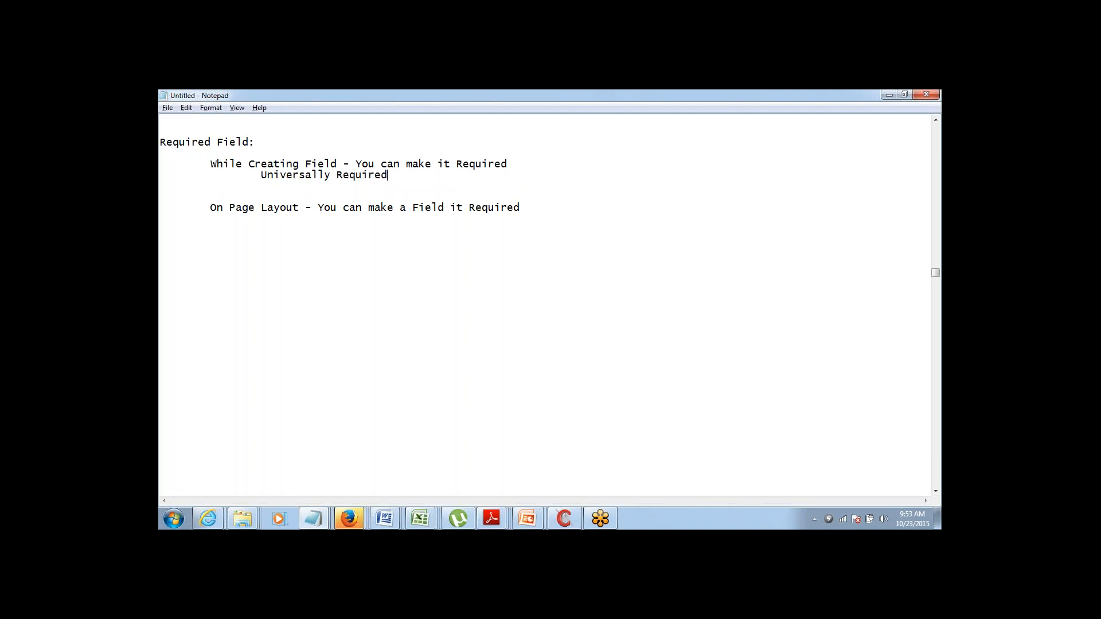
{"action": "key", "text": "ctrl+shift+Left"}
{"action": "key", "text": "ctrl+shift+Left"}
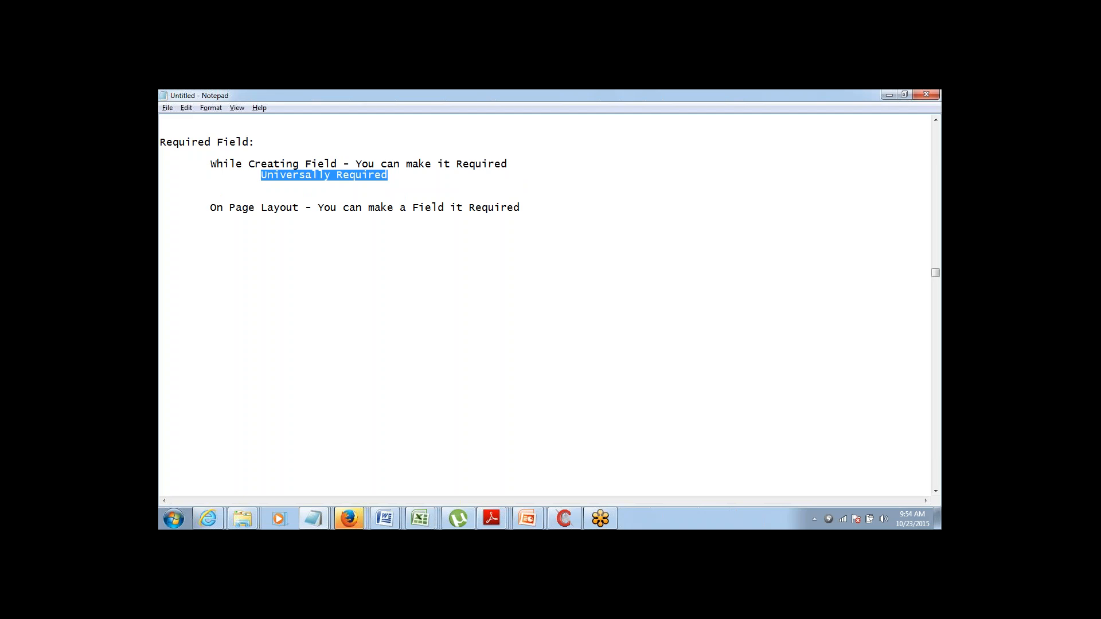
{"action": "left_click", "coordinate": [261, 164]}
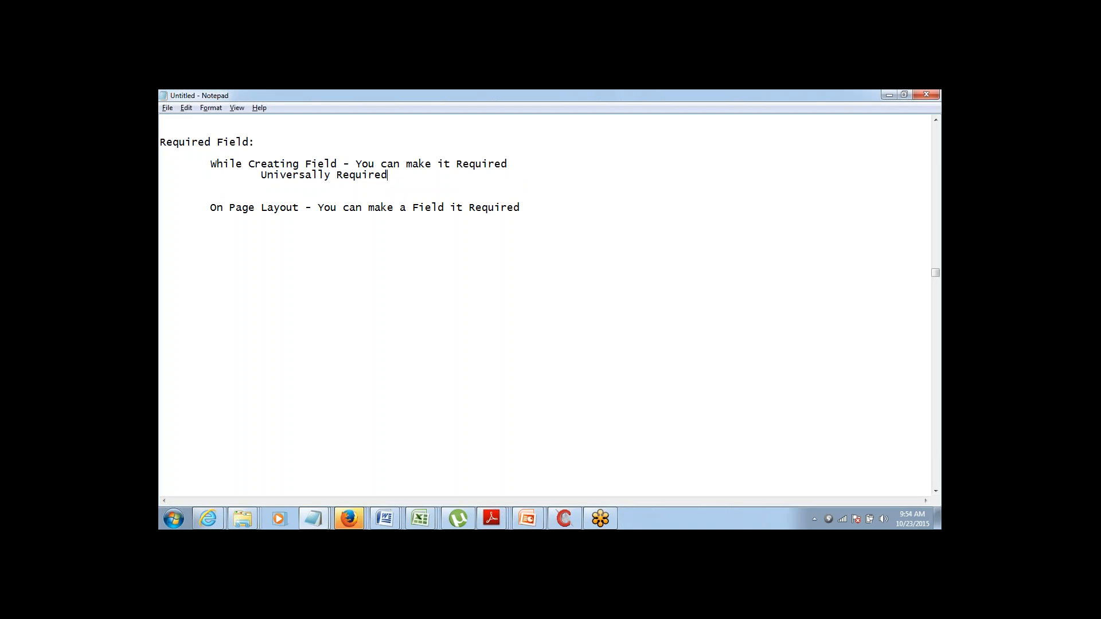
Add a further-indented line reading "Partially Required" beneath the On Page Layout note and highlight it.
{"action": "key", "text": "ctrl+shift+Left"}
{"action": "key", "text": "ctrl+shift+Left"}
{"action": "key", "text": "ctrl+shift+Left"}
{"action": "key", "text": "Down"}
{"action": "key", "text": "Down"}
{"action": "key", "text": "Down"}
{"action": "key", "text": "Down"}
{"action": "type", "text": "Partially Required"}
{"action": "key", "text": "ctrl+shift+Left"}
{"action": "key", "text": "ctrl+shift+Left"}
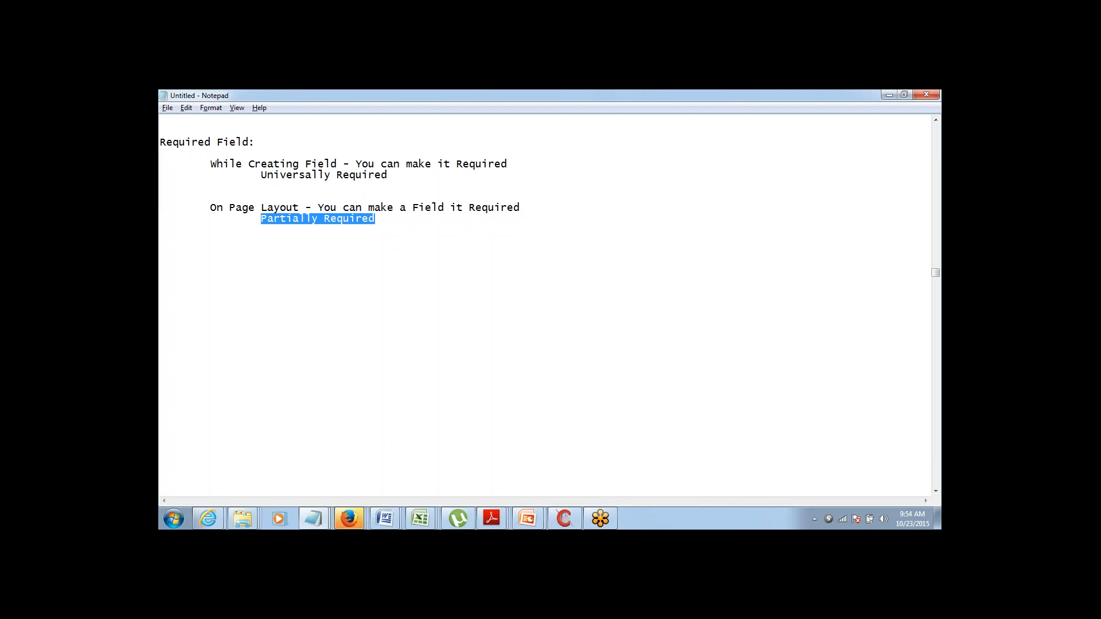
{"action": "left_click", "coordinate": [463, 219]}
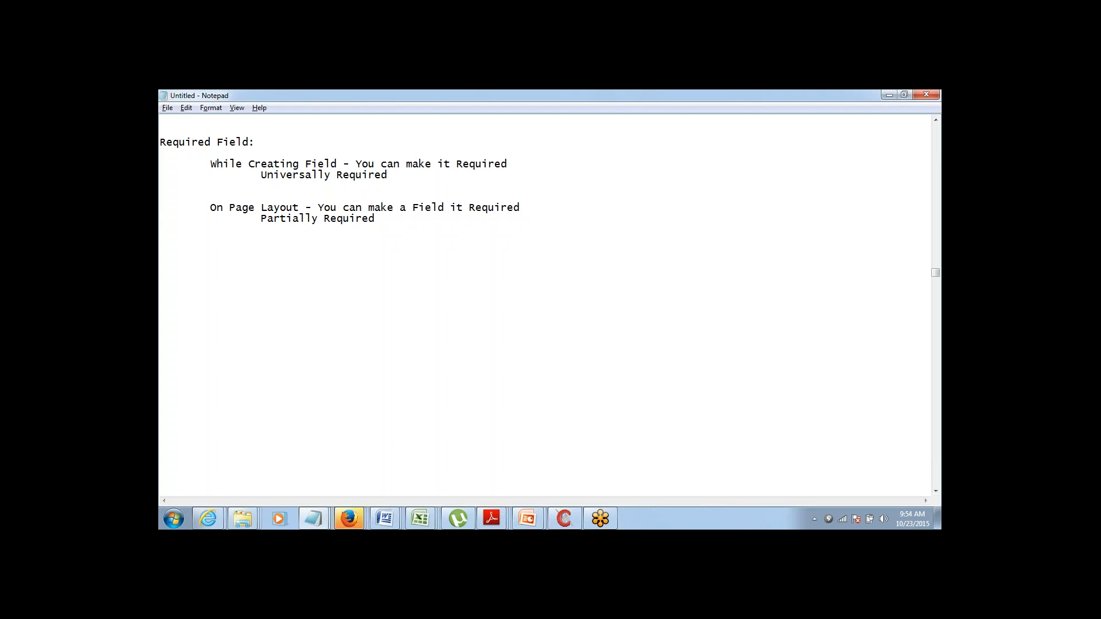
Compare the Account page layouts list in Salesforce with the Notepad notes, highlighting the "Universally Required" line.
{"action": "key", "text": "alt+Tab"}
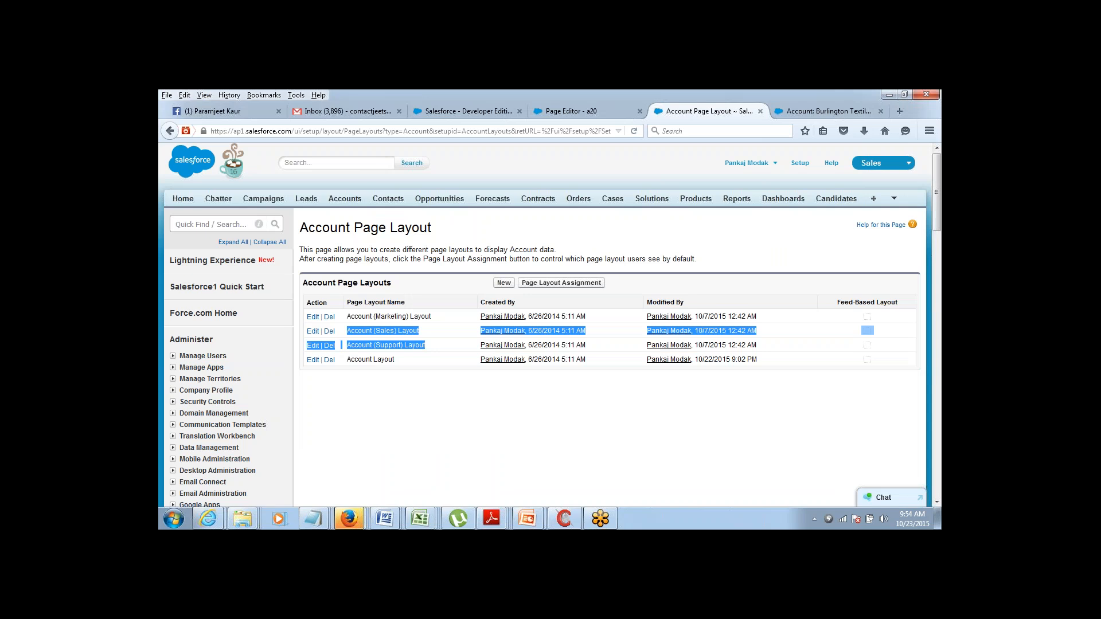
{"action": "key", "text": "alt+Tab"}
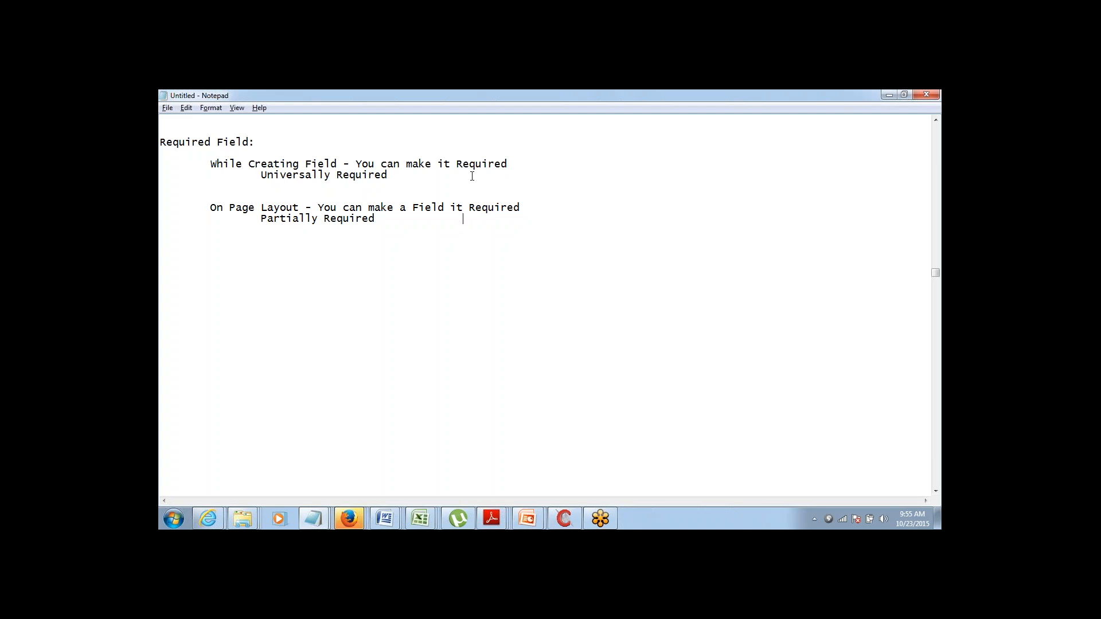
{"action": "key", "text": "alt+Tab"}
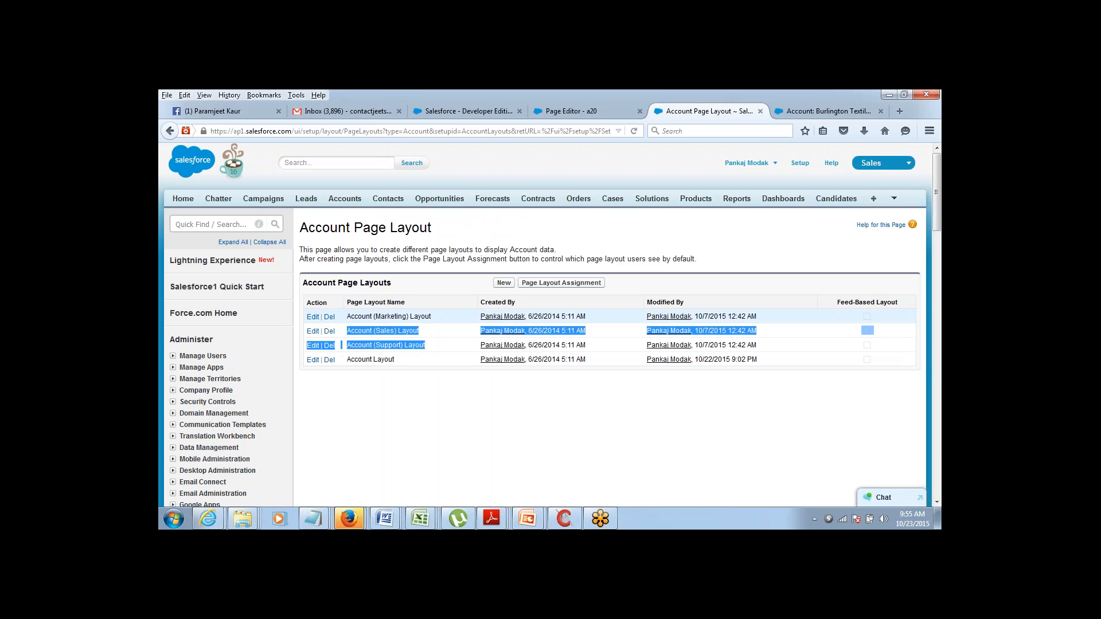
{"action": "left_click", "coordinate": [308, 522]}
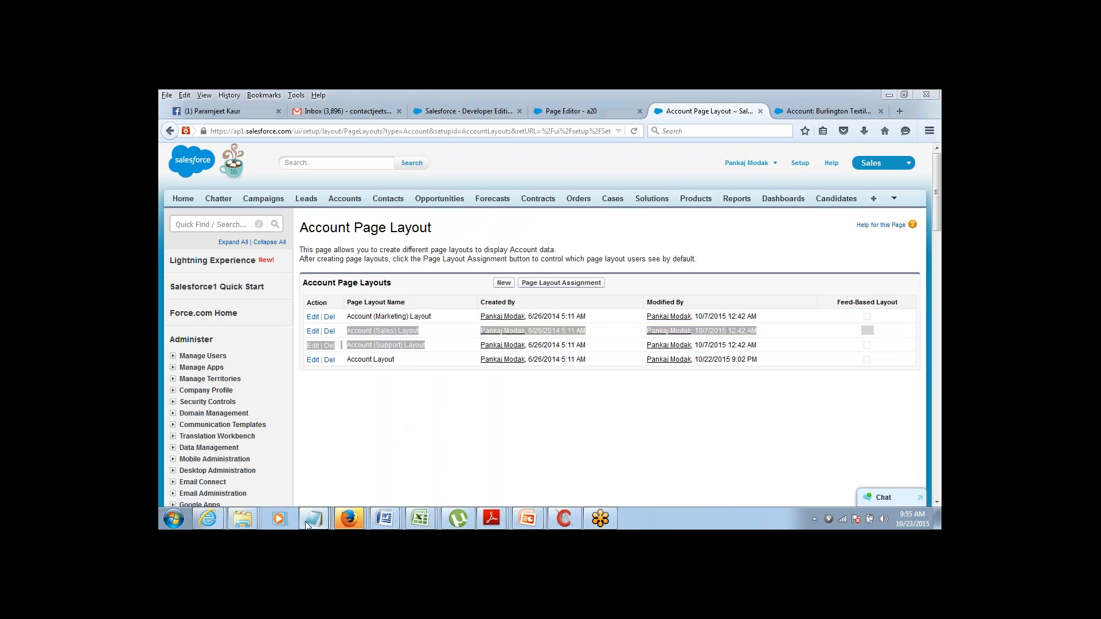
{"action": "left_click", "coordinate": [276, 466]}
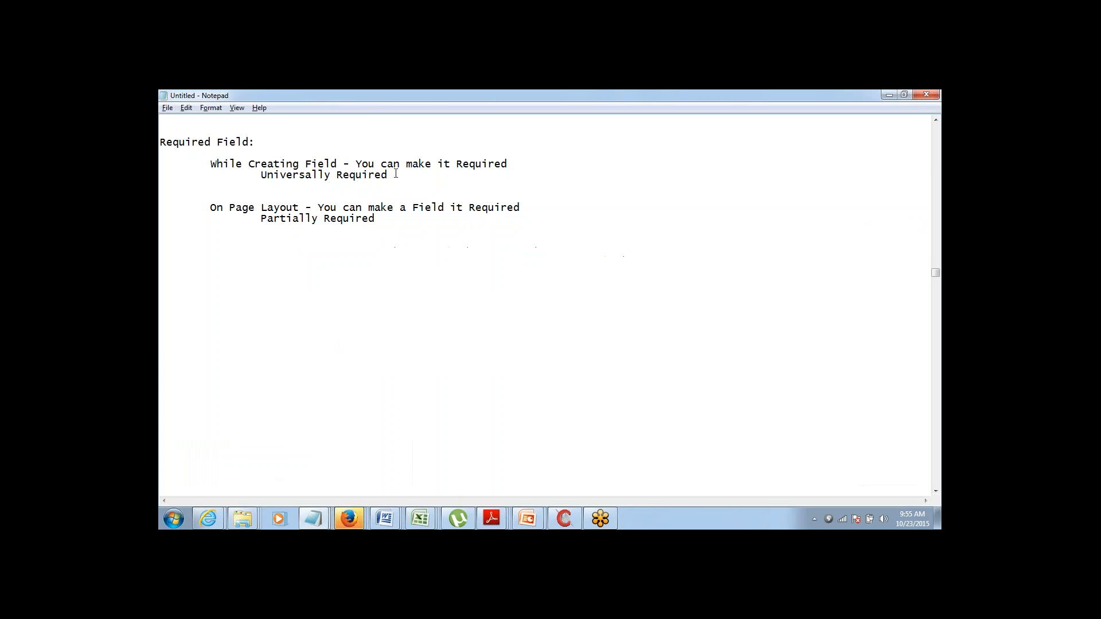
{"action": "left_click_drag", "start_coordinate": [395, 175], "coordinate": [255, 176]}
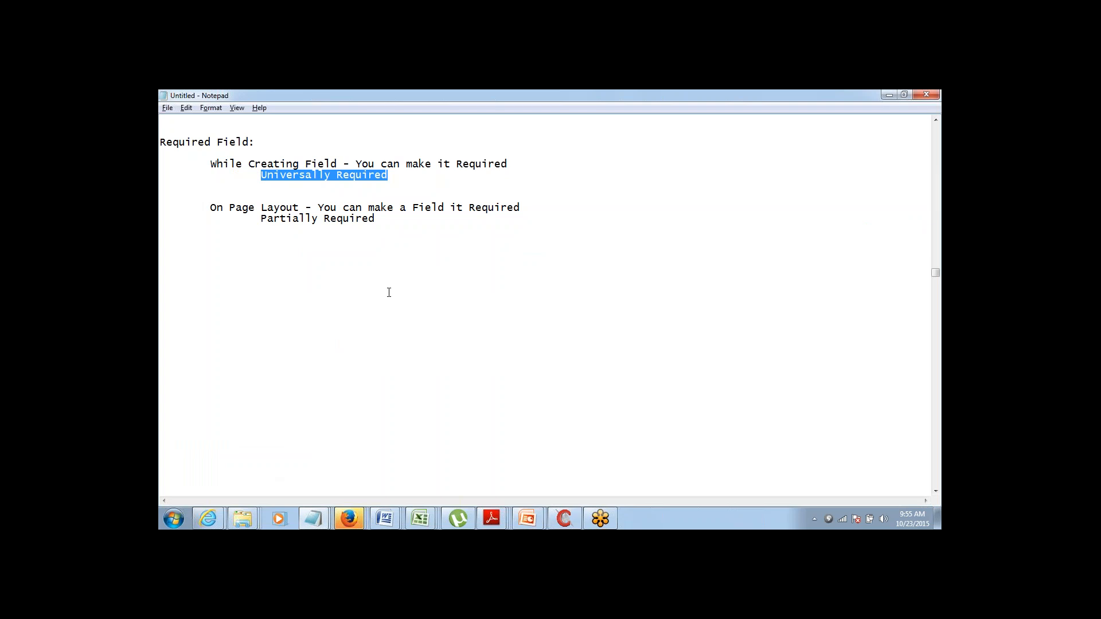
{"action": "mouse_move", "coordinate": [349, 519]}
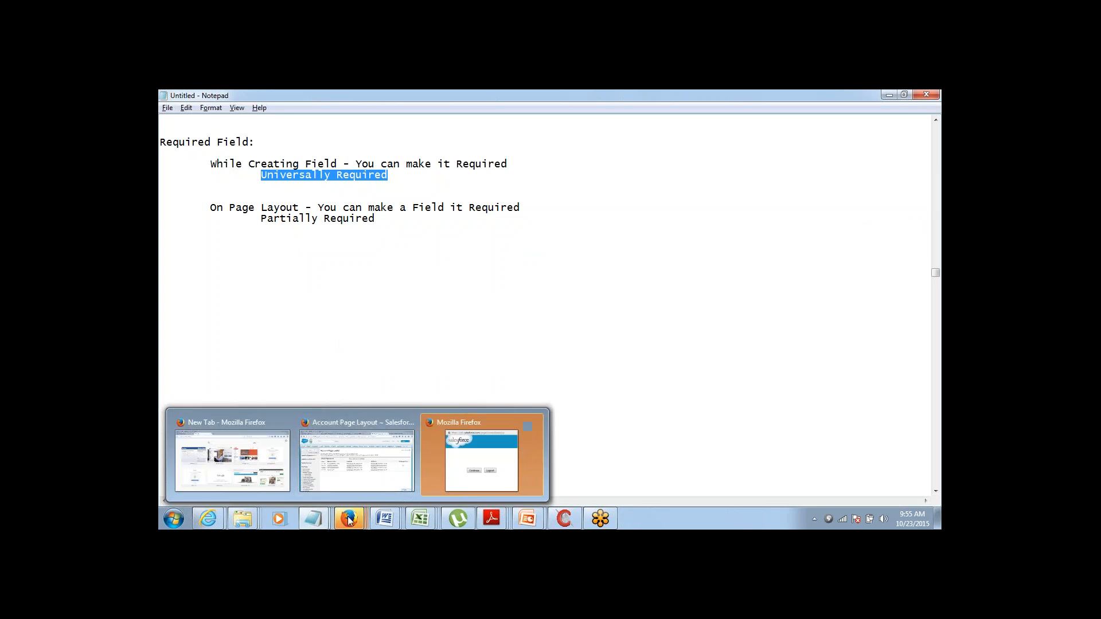
{"action": "left_click", "coordinate": [377, 482]}
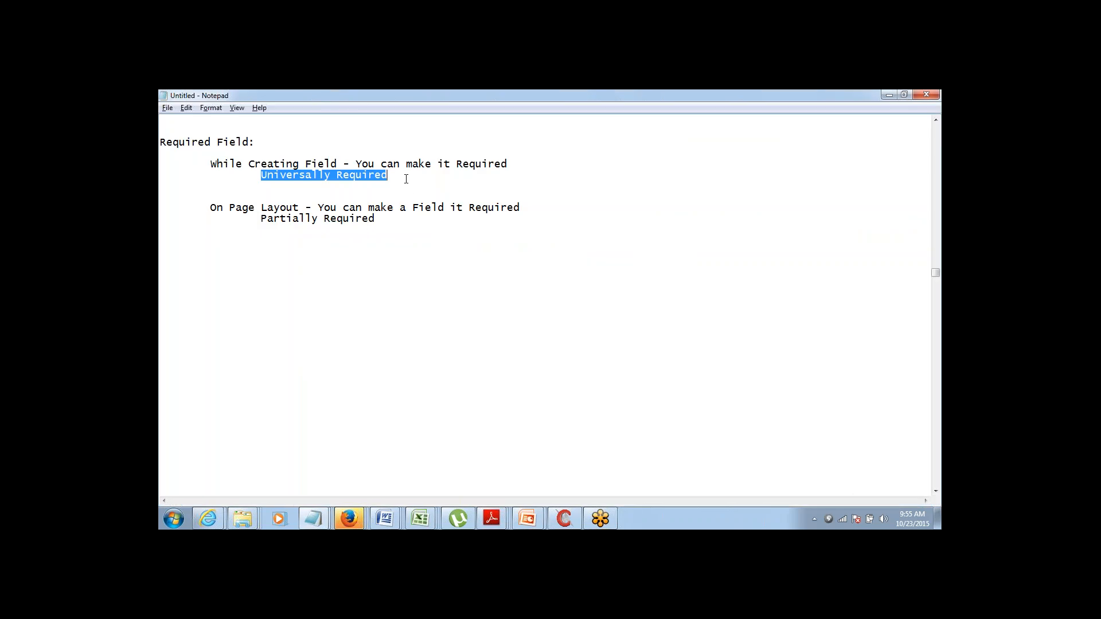
Add the line "Required for Backend Data Upload" below "Universally Required" in the notes.
{"action": "left_click", "coordinate": [406, 176]}
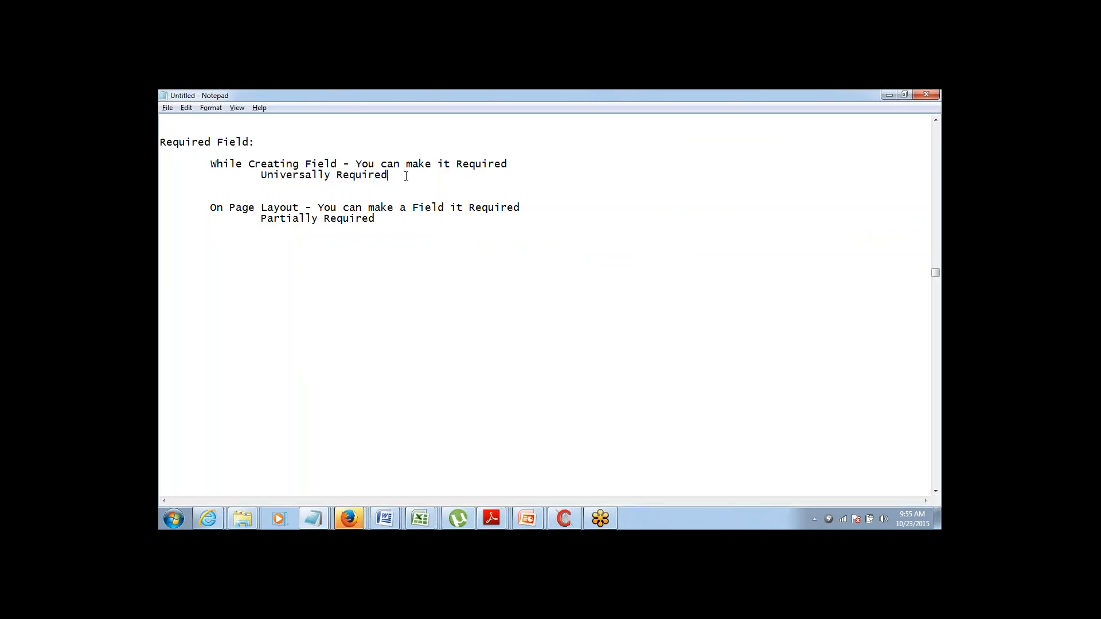
{"action": "key", "text": "Return"}
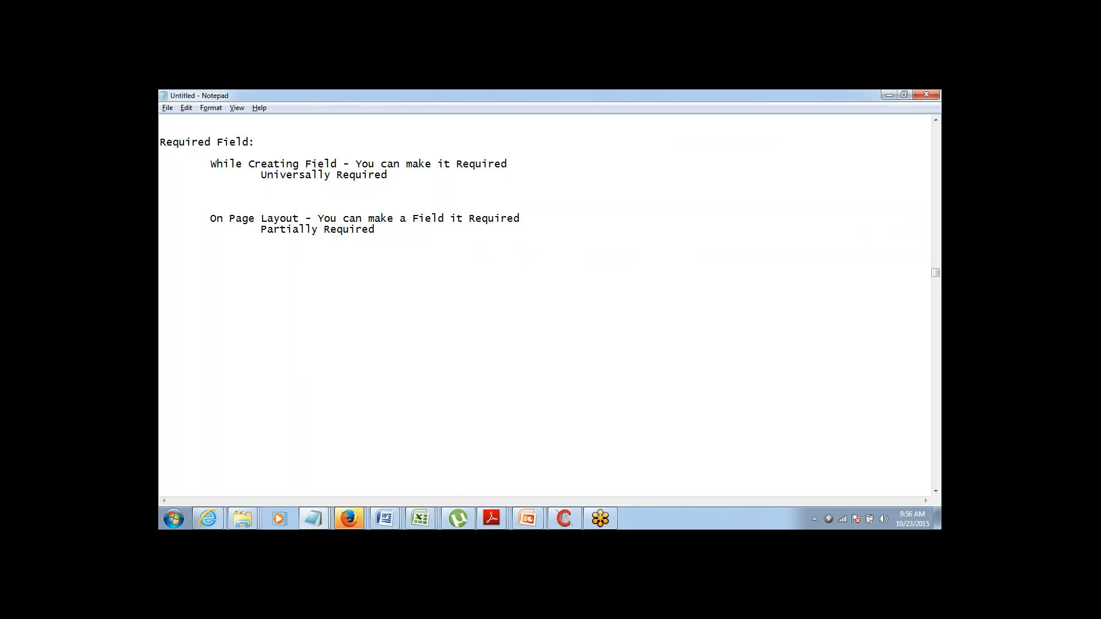
{"action": "type", "text": "Backend Data UploadRequire"}
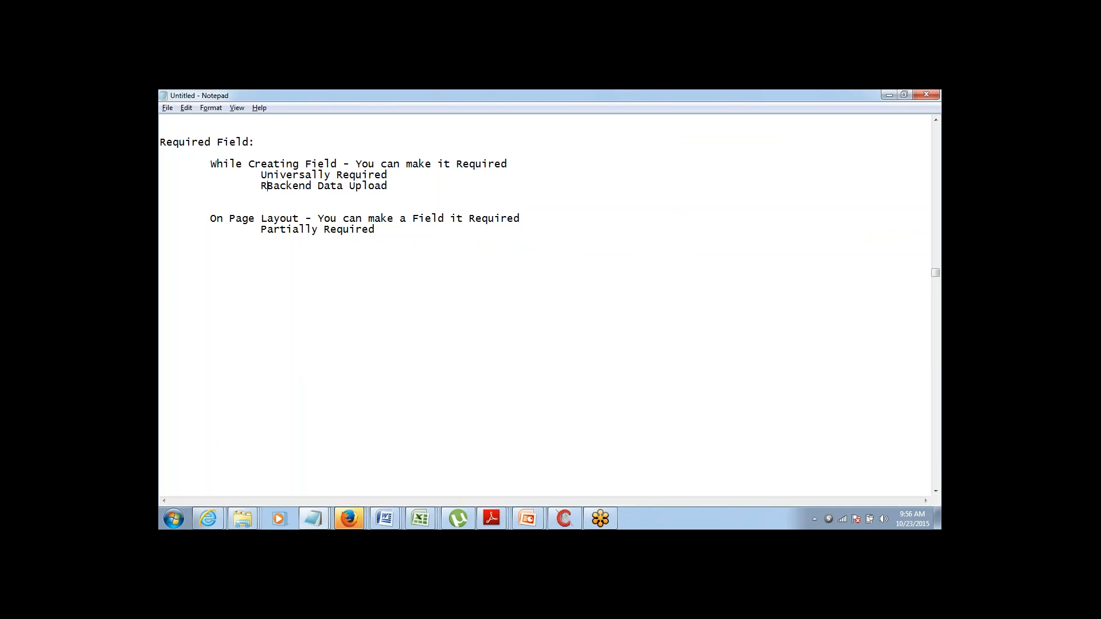
{"action": "type", "text": "d "}
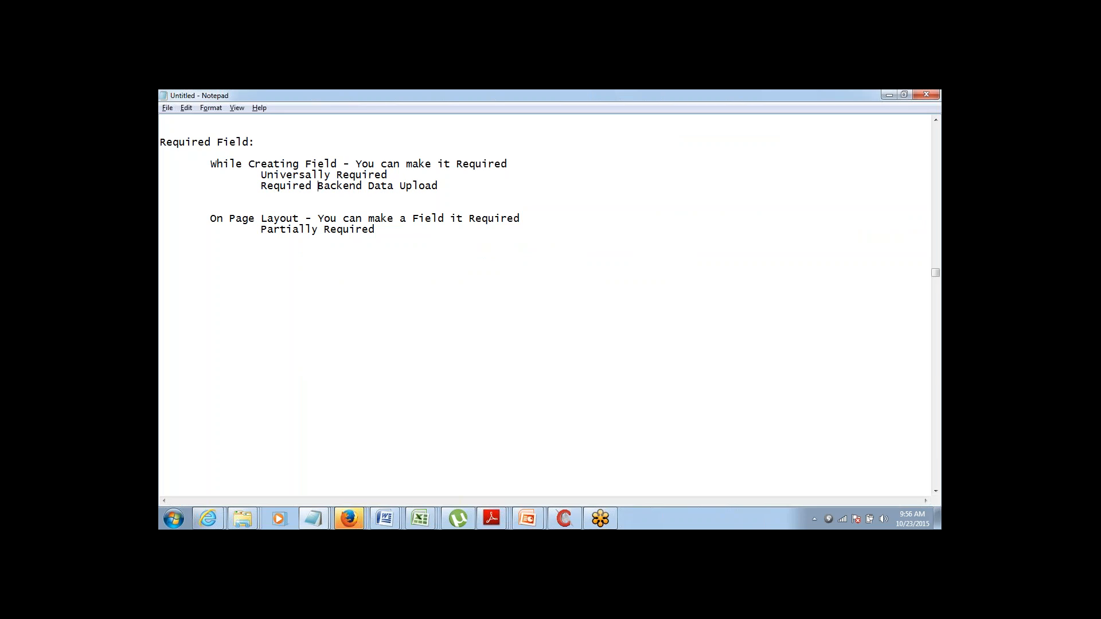
{"action": "type", "text": "for"}
{"action": "key", "text": "End"}
Copy the backend data upload line below "Partially Required" and prefix the copy with "Not".
{"action": "key", "text": "ctrl+shift+Left"}
{"action": "key", "text": "ctrl+shift+Left"}
{"action": "key", "text": "ctrl+shift+Left"}
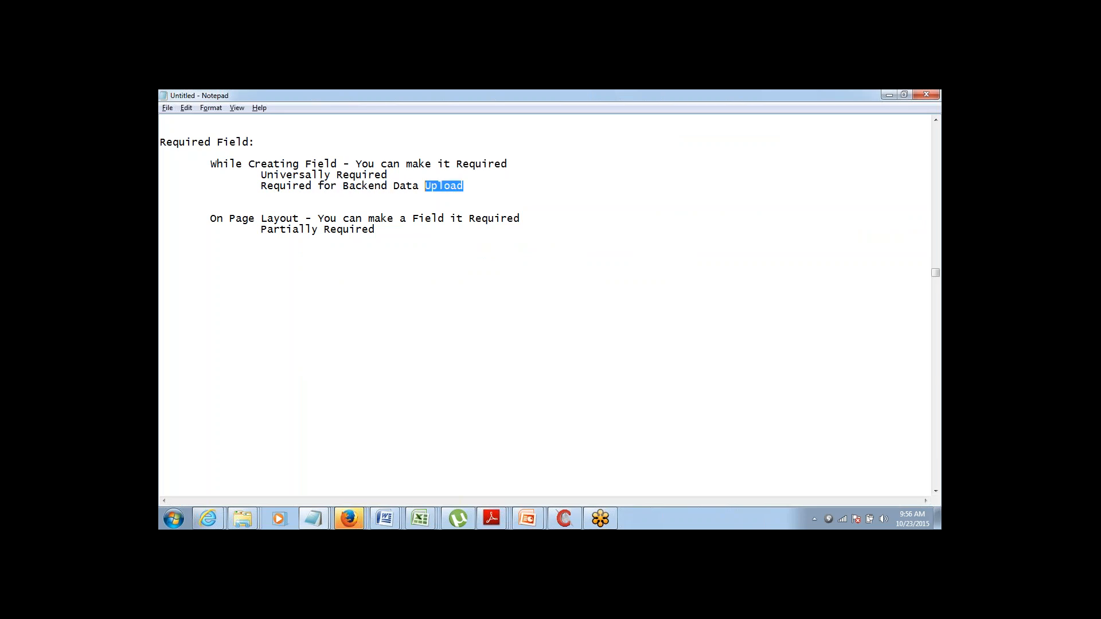
{"action": "key", "text": "ctrl+shift+Left"}
{"action": "key", "text": "ctrl+shift+Left"}
{"action": "key", "text": "ctrl+c"}
{"action": "left_click", "coordinate": [161, 207]}
{"action": "left_click", "coordinate": [161, 240]}
{"action": "key", "text": "ctrl+v"}
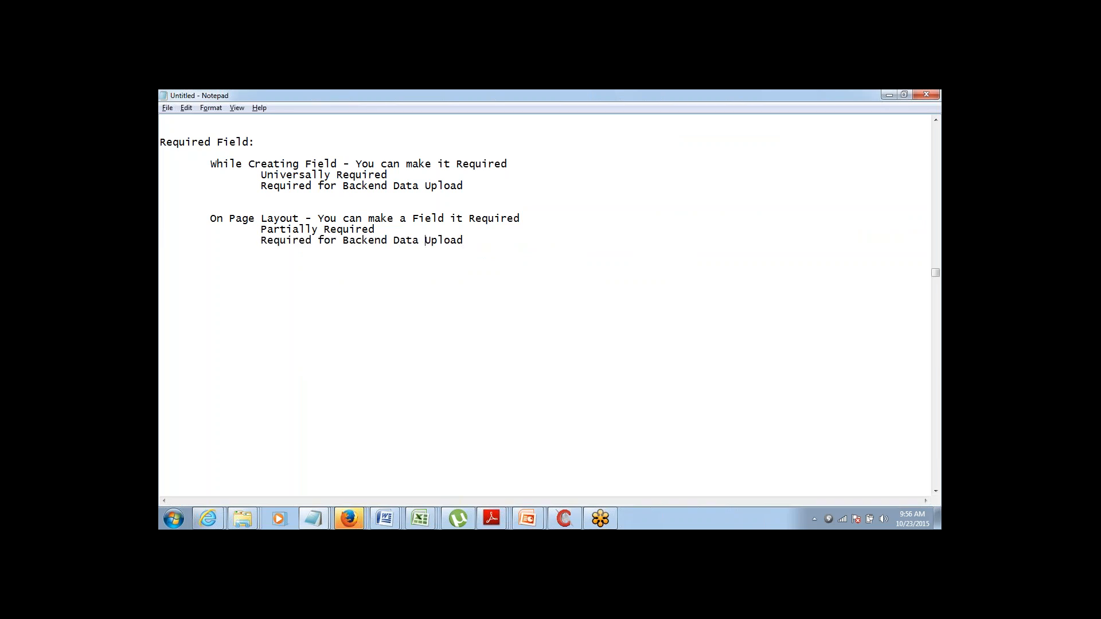
{"action": "type", "text": "Not"}
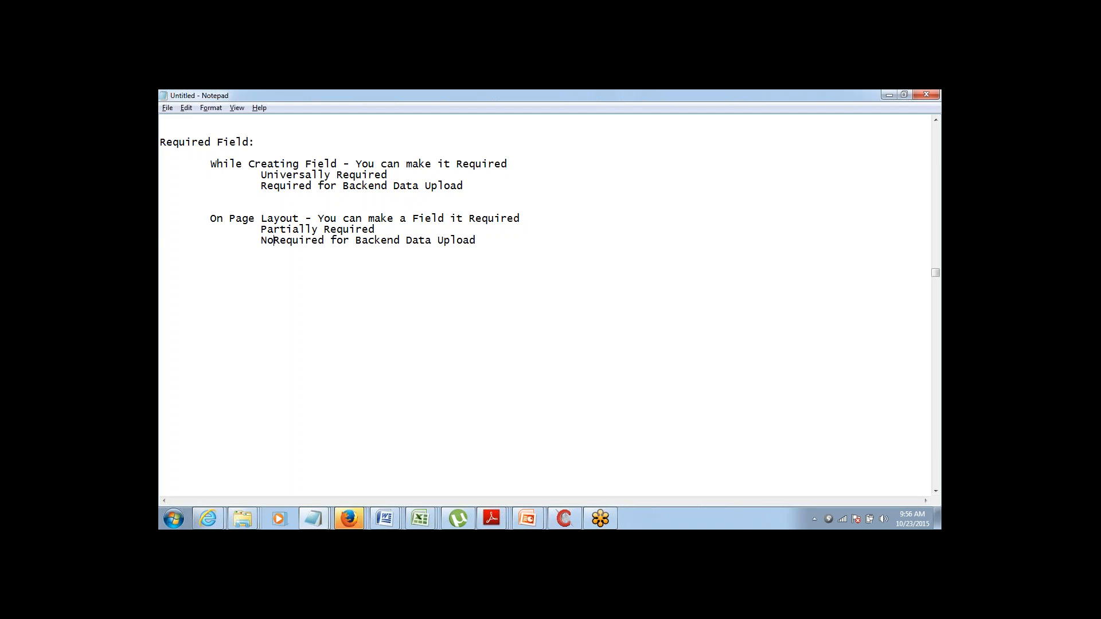